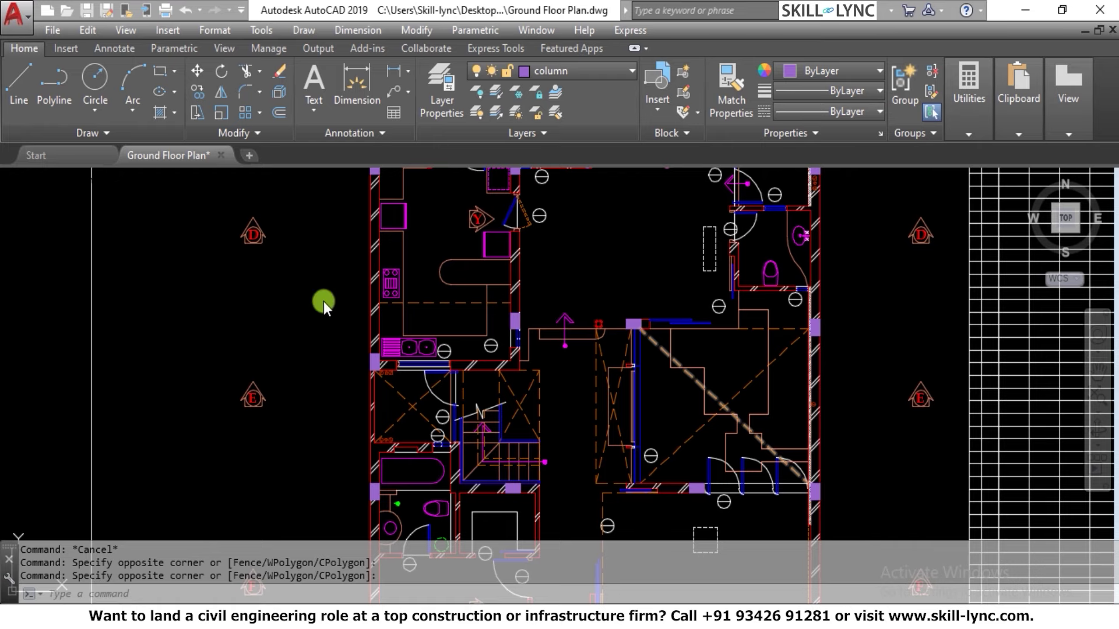
Step: Open the application menu to reach the new-drawing options
left_click_drag(323, 302, 187, 278)
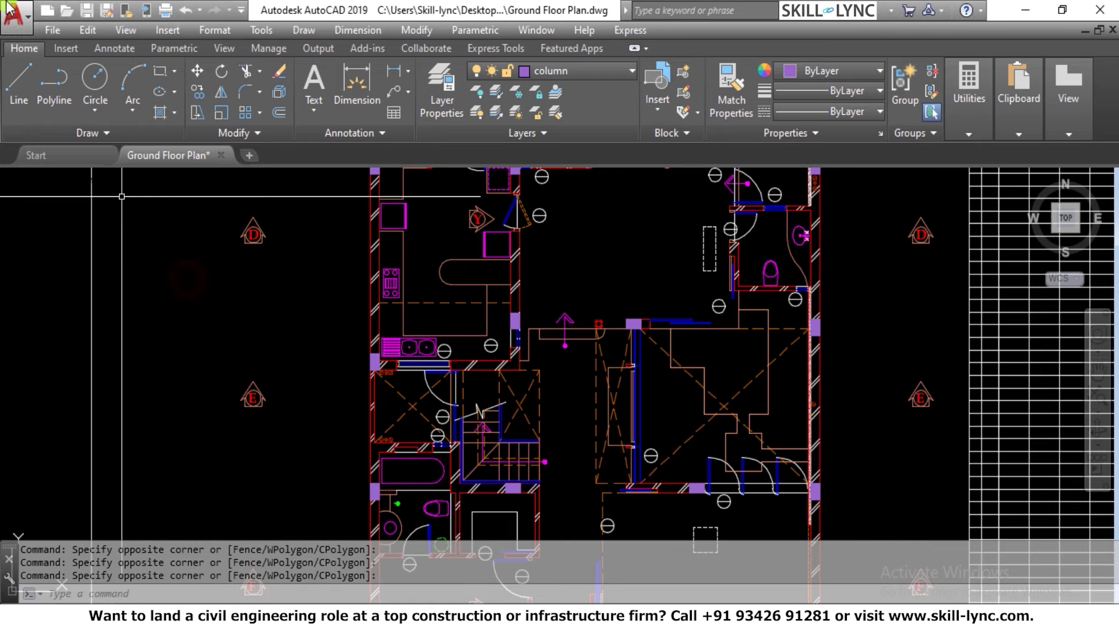
left_click(26, 31)
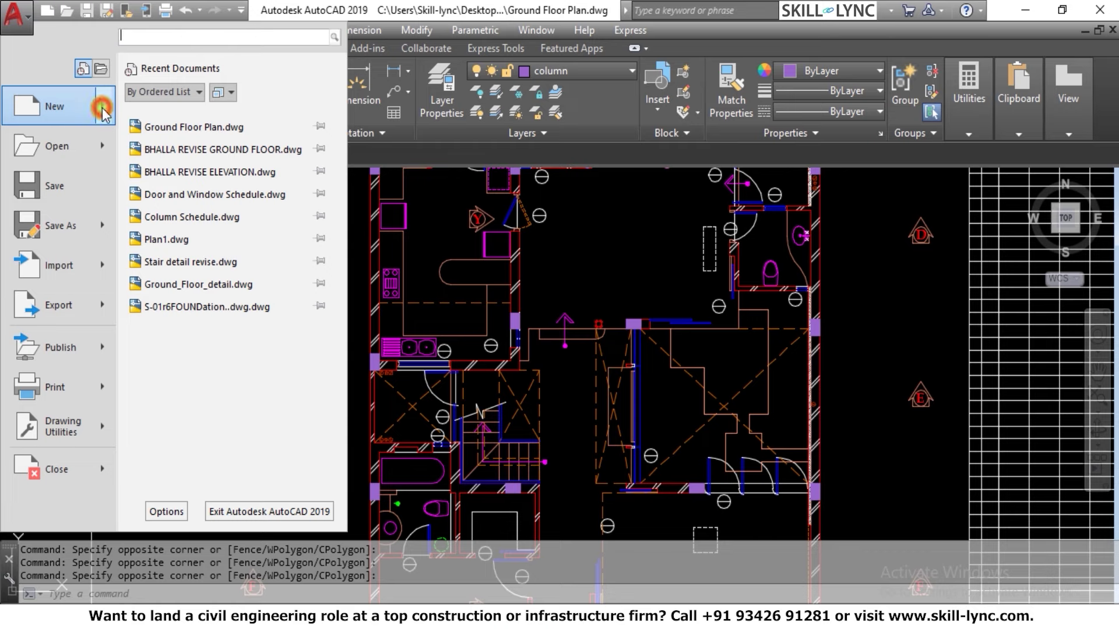
Step: Create a new blank drawing, Drawing2, with Imperial feet-and-inches default settings
mouse_move(92, 111)
left_click(188, 113)
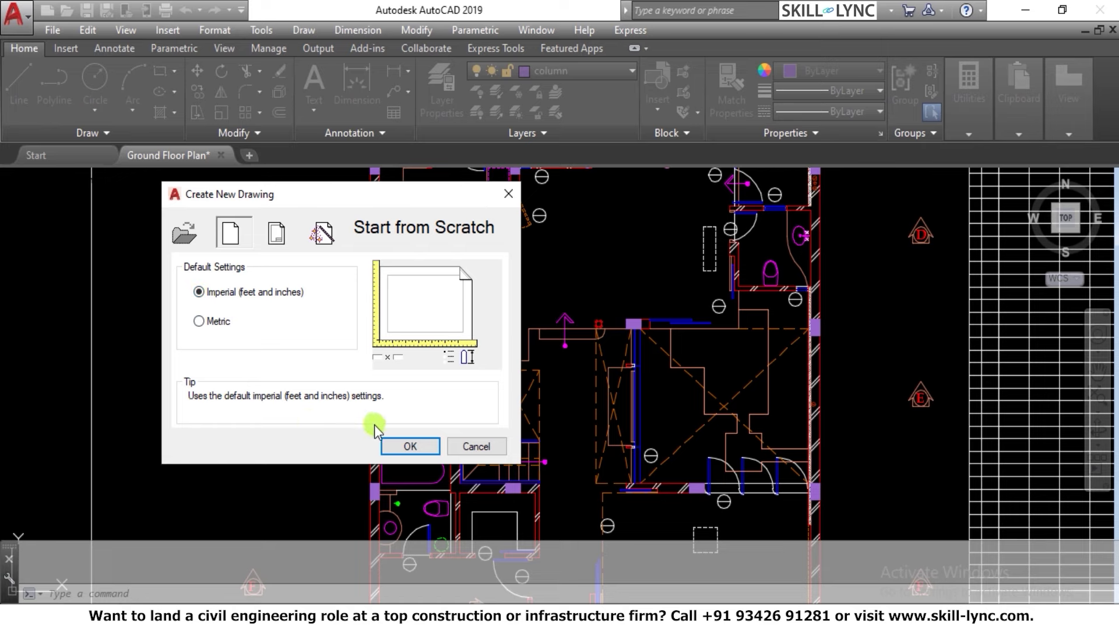
left_click(408, 445)
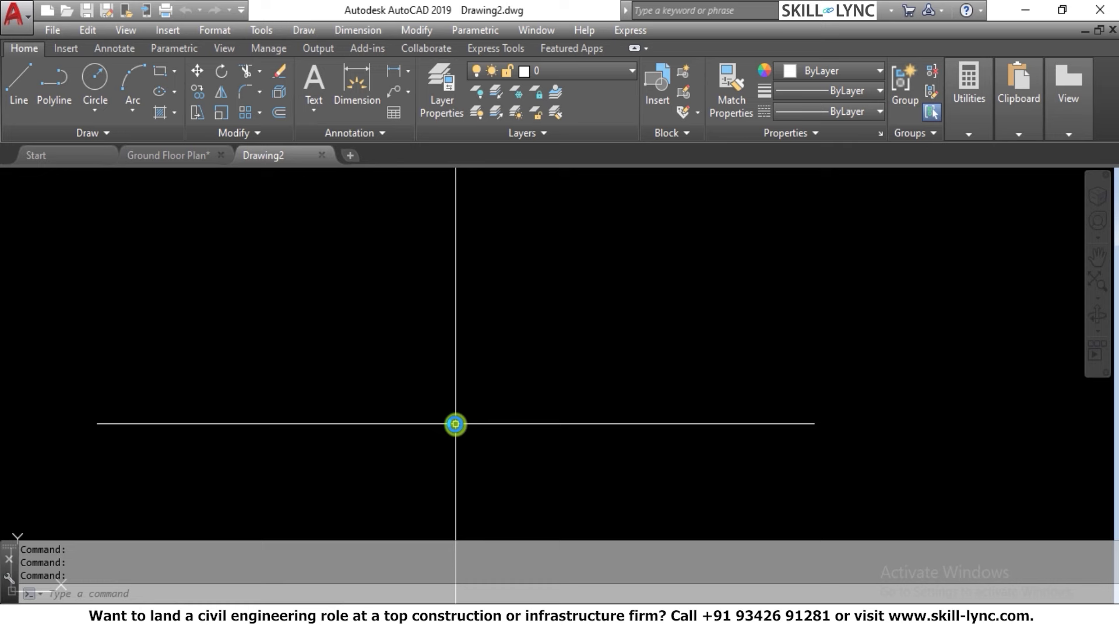
Step: Set Drawing2's length units to Engineering with 0'-0" precision using UN
key("Escape")
key("Escape")
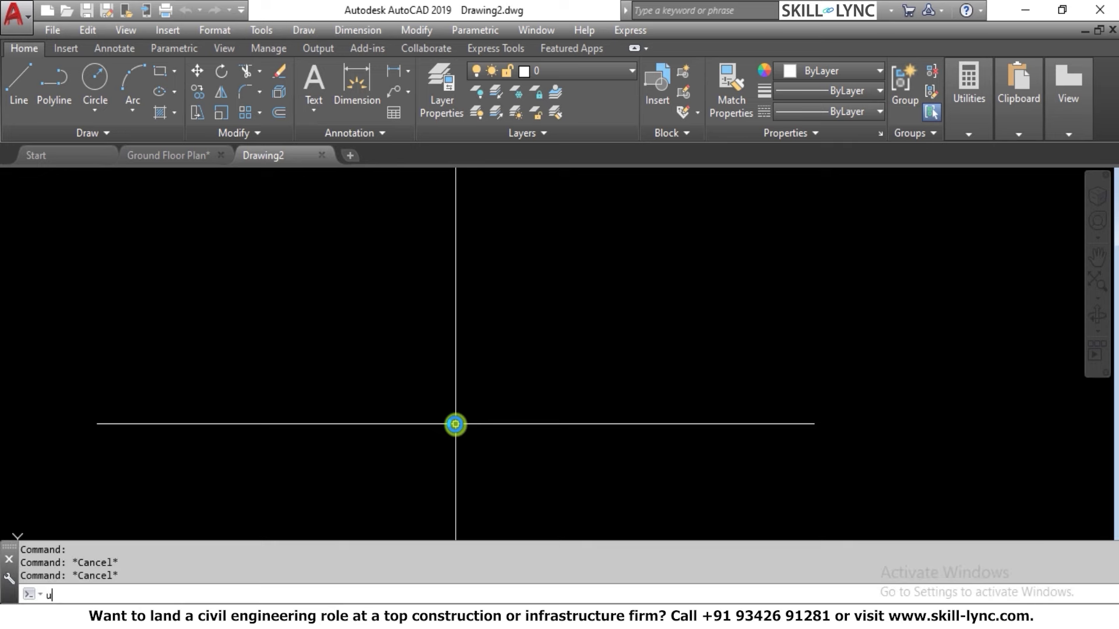
type("UN")
key("Return")
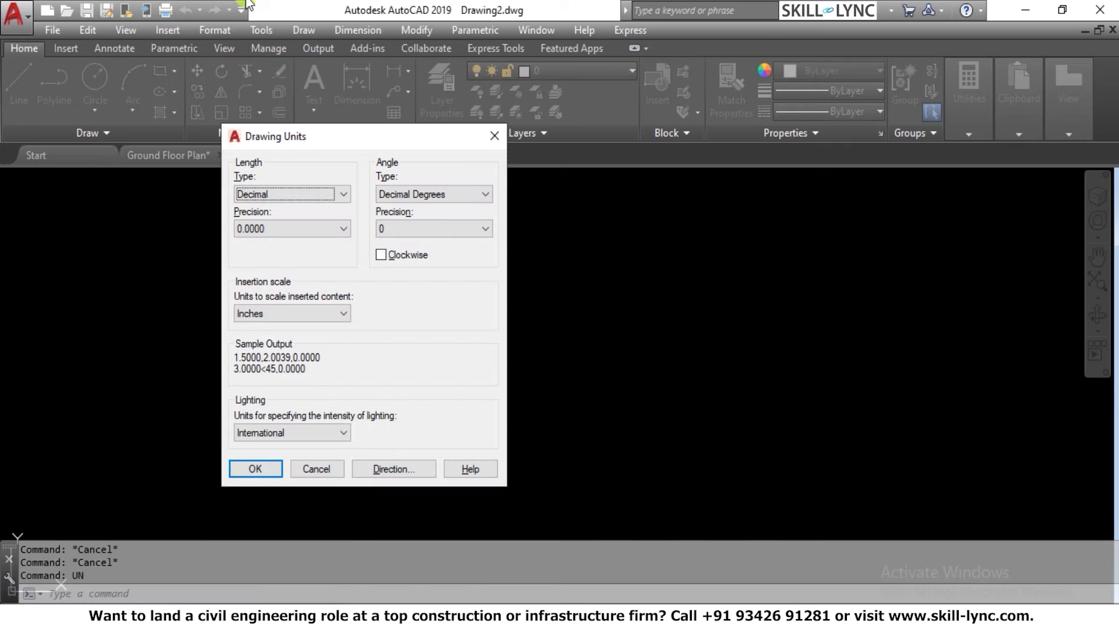
left_click(257, 190)
left_click(261, 235)
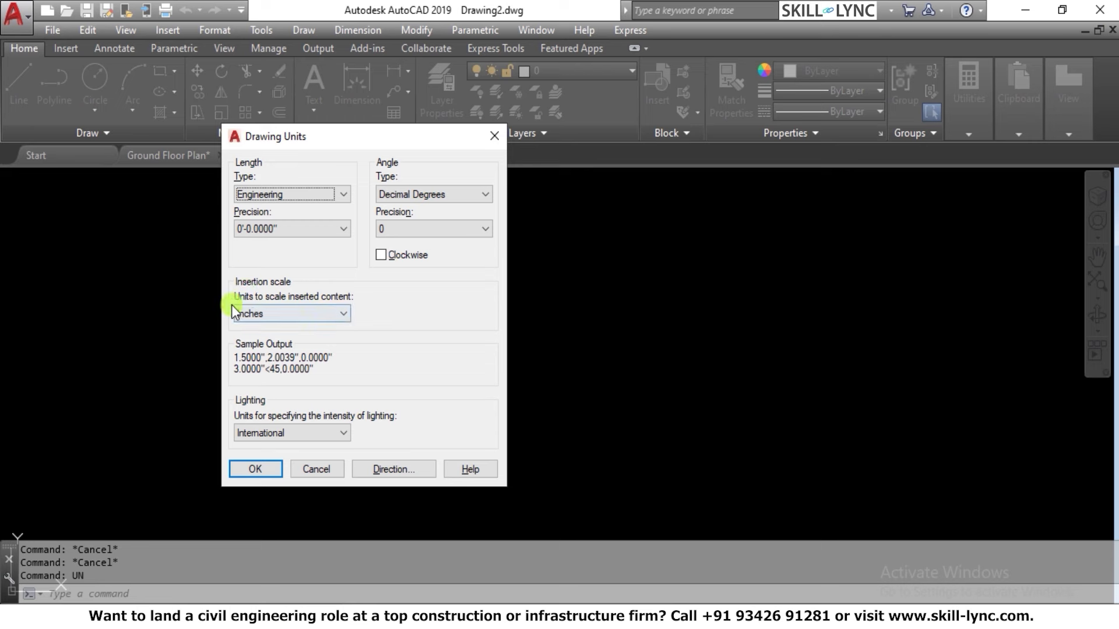
left_click(267, 228)
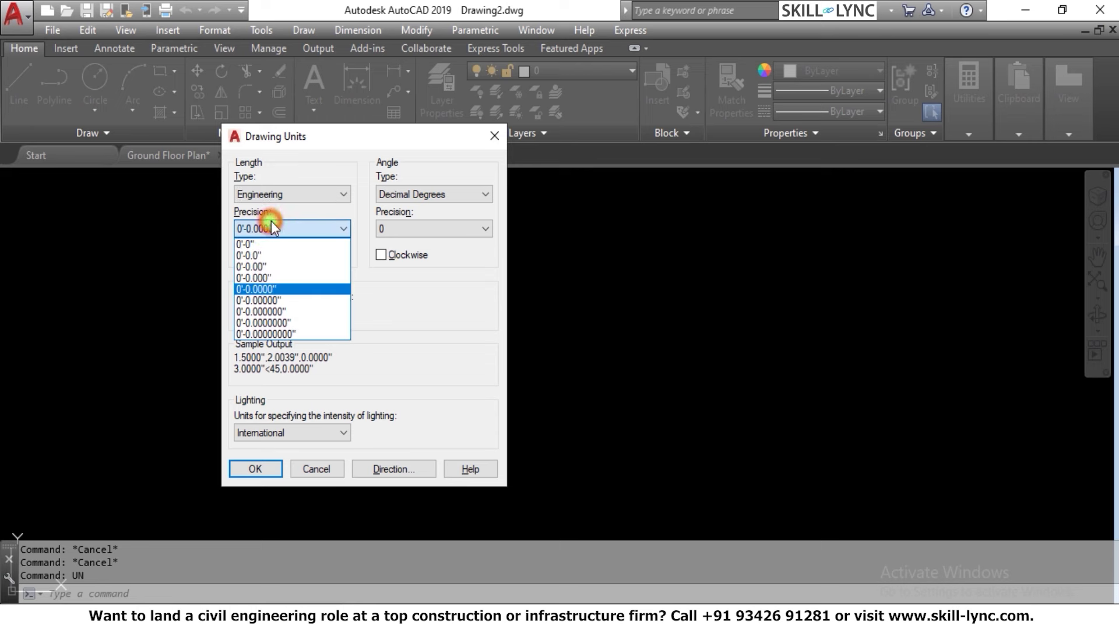
left_click(265, 243)
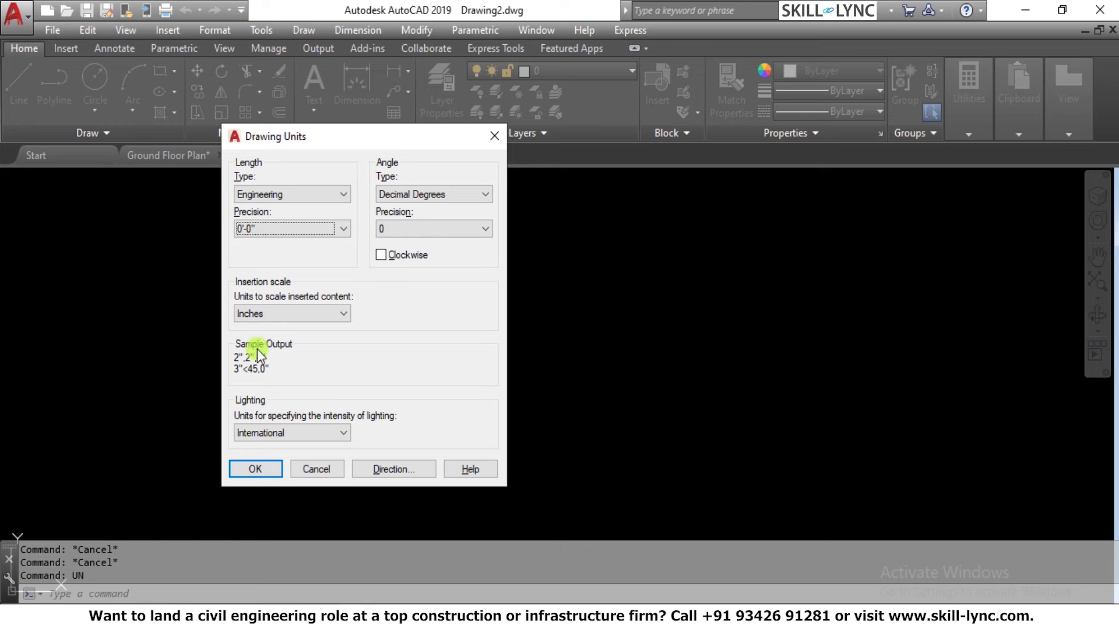
left_click(256, 469)
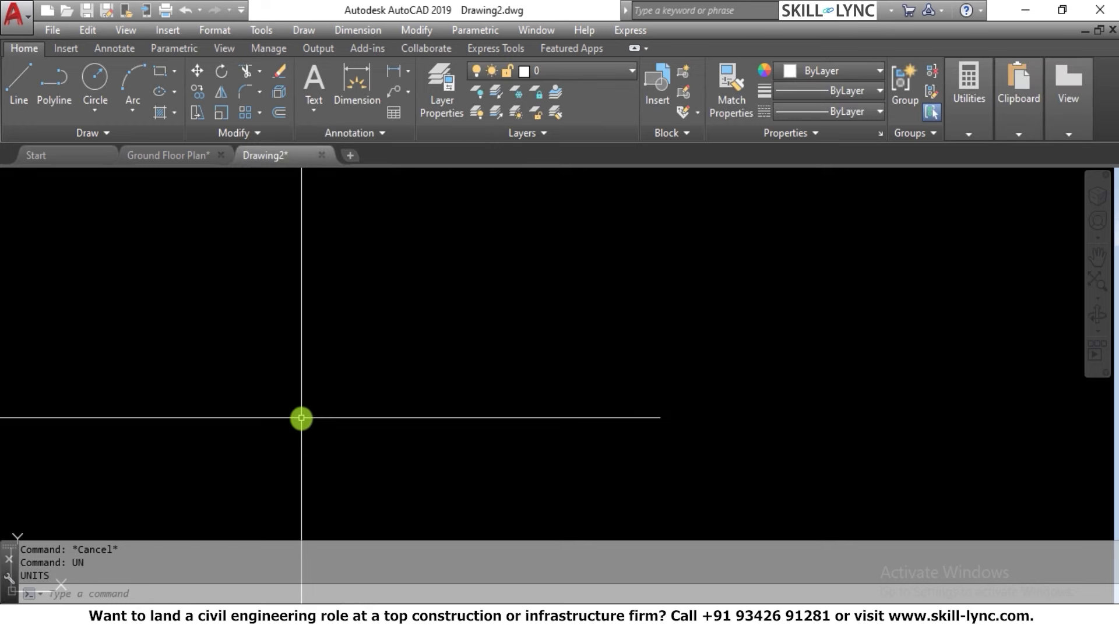
Step: Set the upper drawing limit to 20',20' with LIMMAX
key("Escape")
type("limmax")
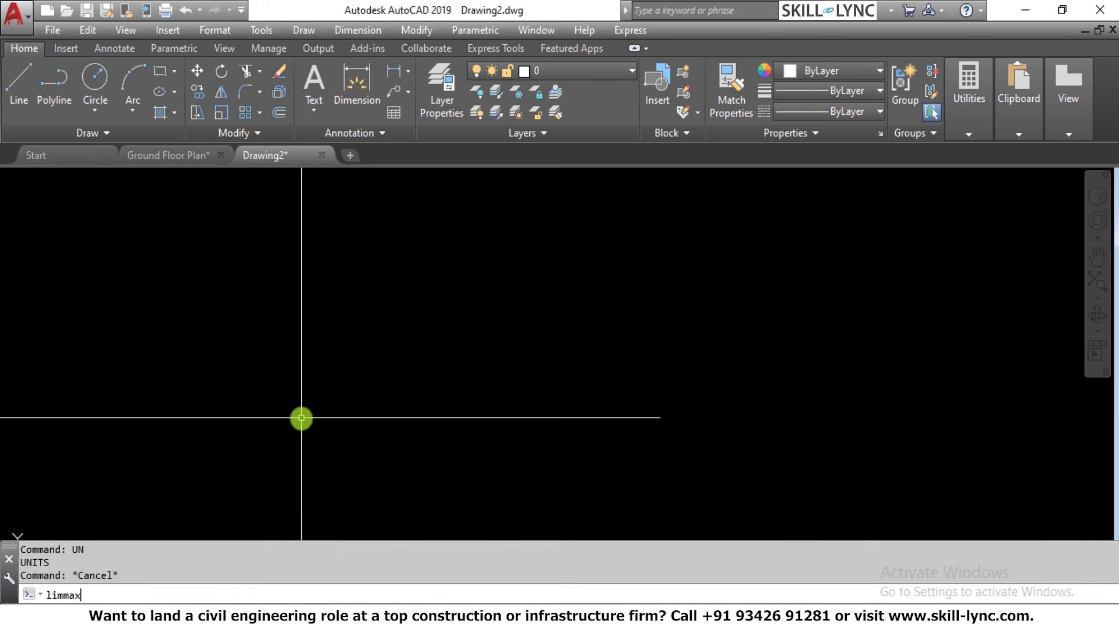
key("Return")
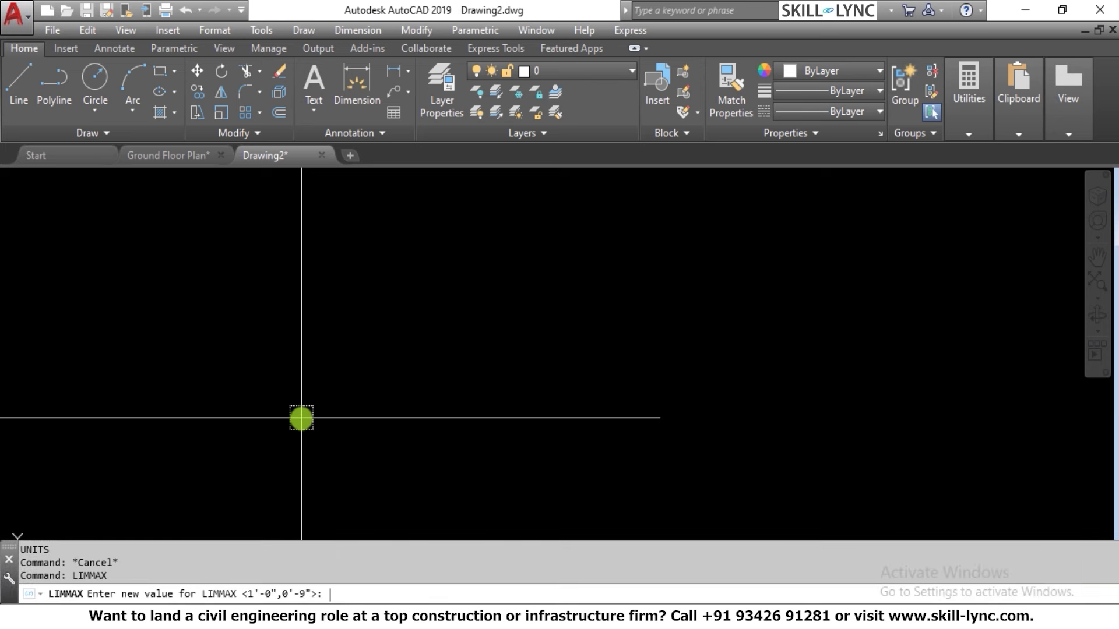
type("20',20'")
key("Return")
Step: Zoom All to fit the drawing limits, then open the Layer Properties Manager
type("Z")
key("Return")
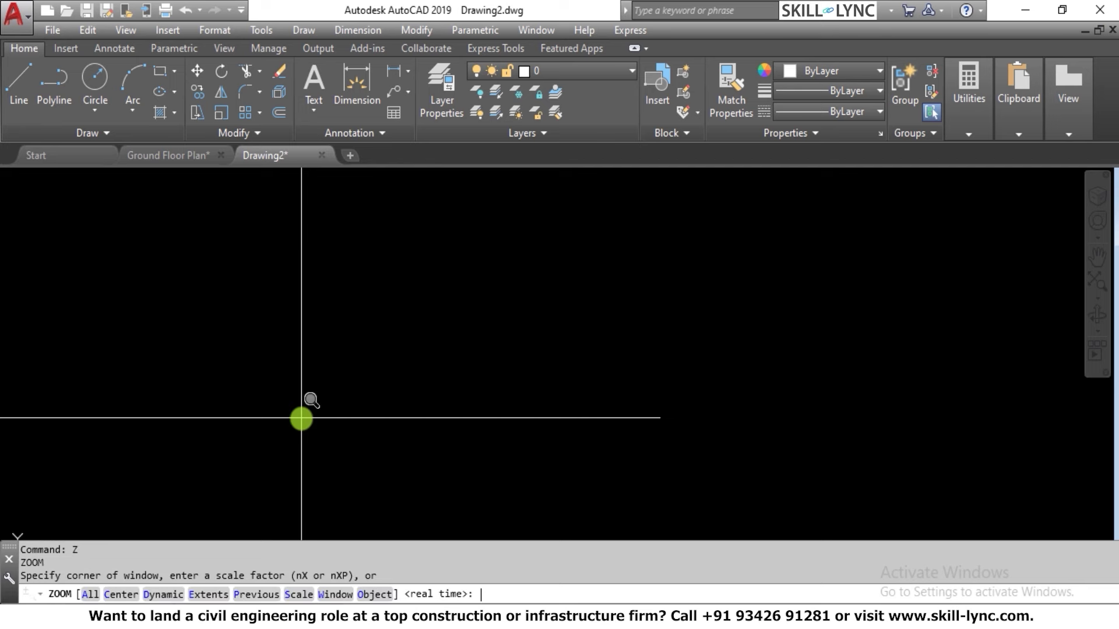
type("a")
key("Return")
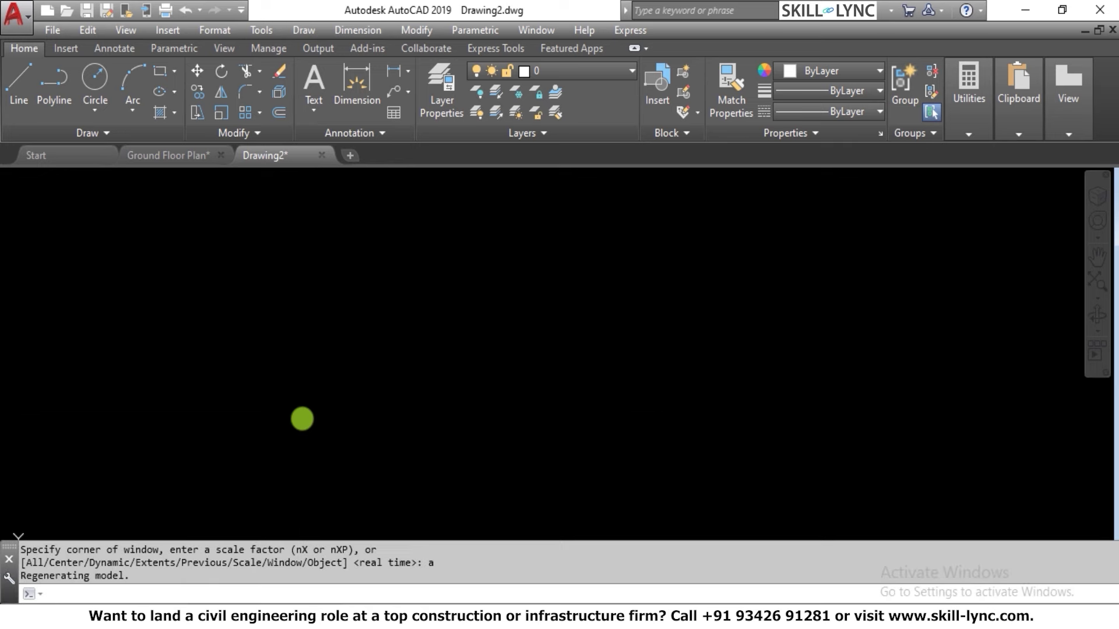
type("LA")
key("Return")
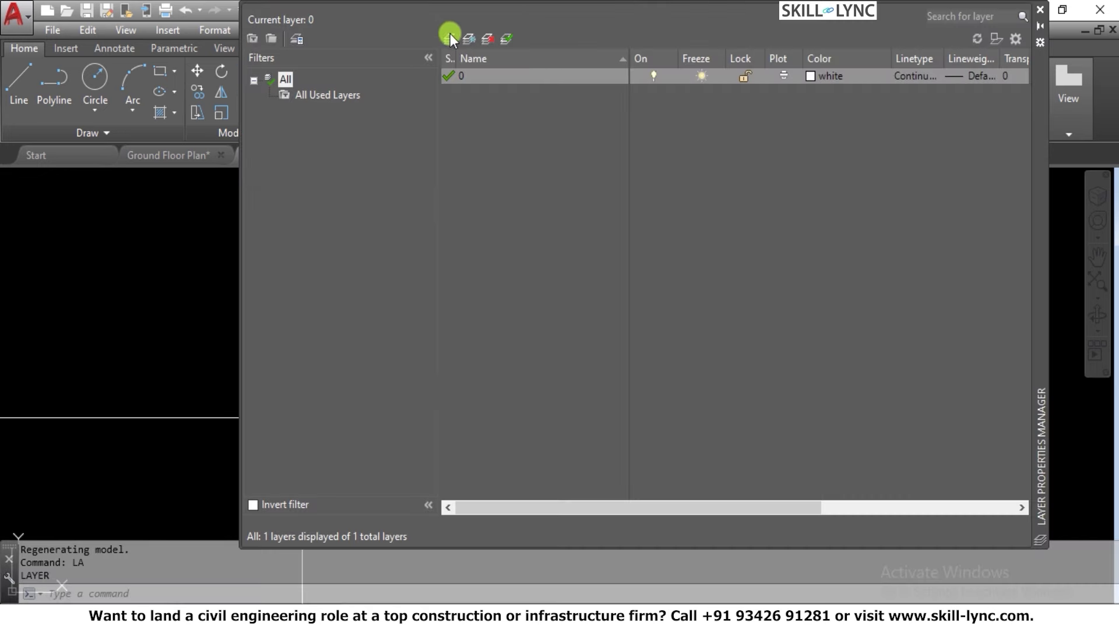
Step: Create a Door layer with colour 11, make it current, and close the layer list
left_click(449, 37)
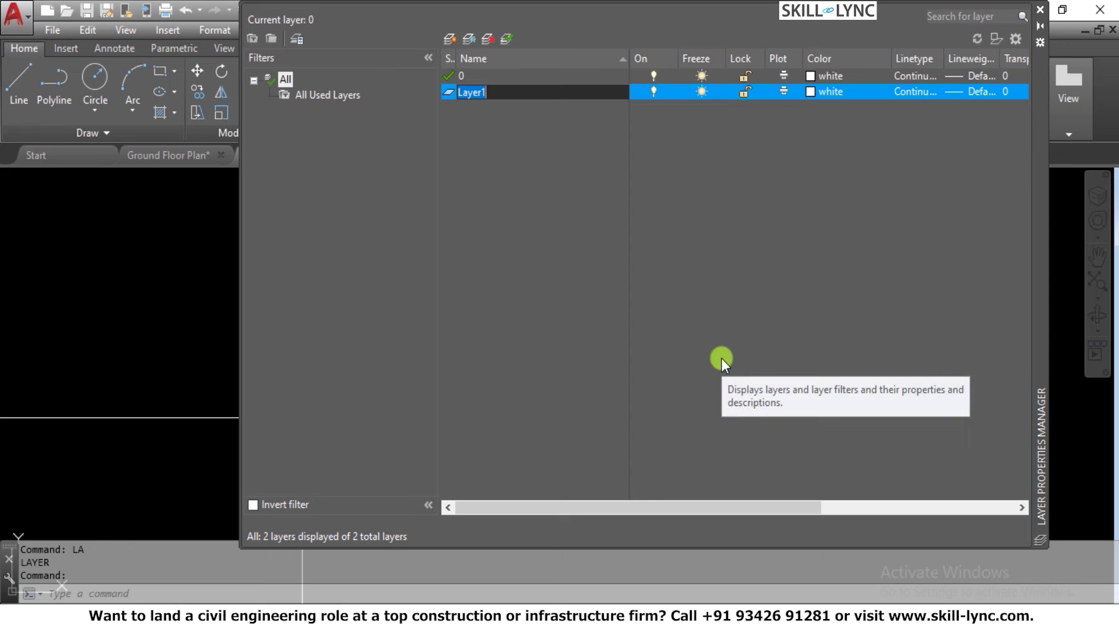
type("Door")
left_click(580, 181)
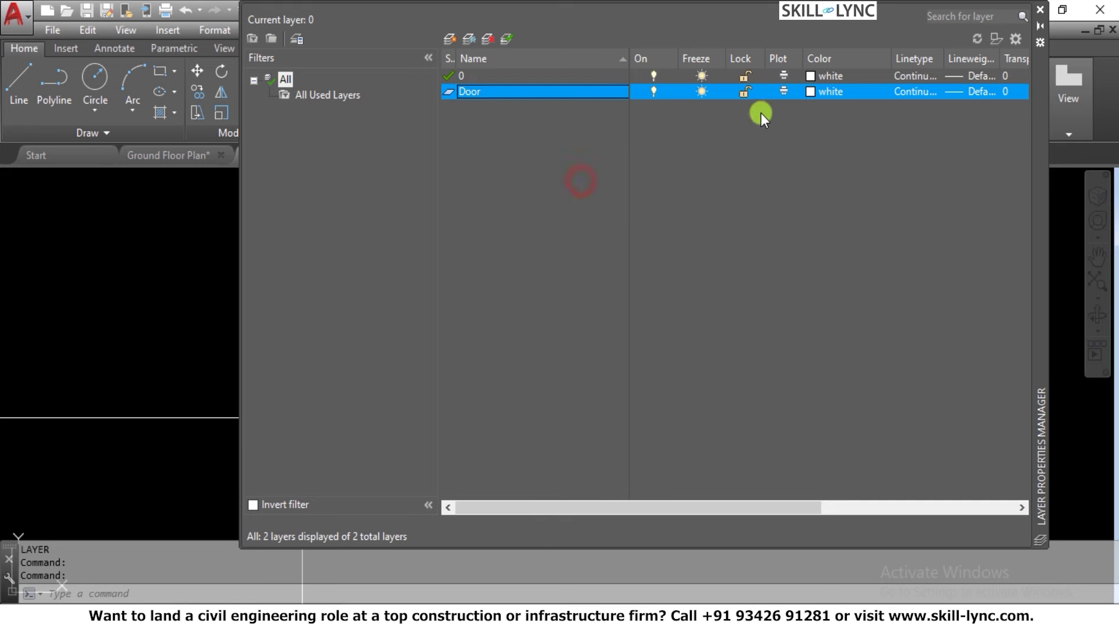
left_click(810, 91)
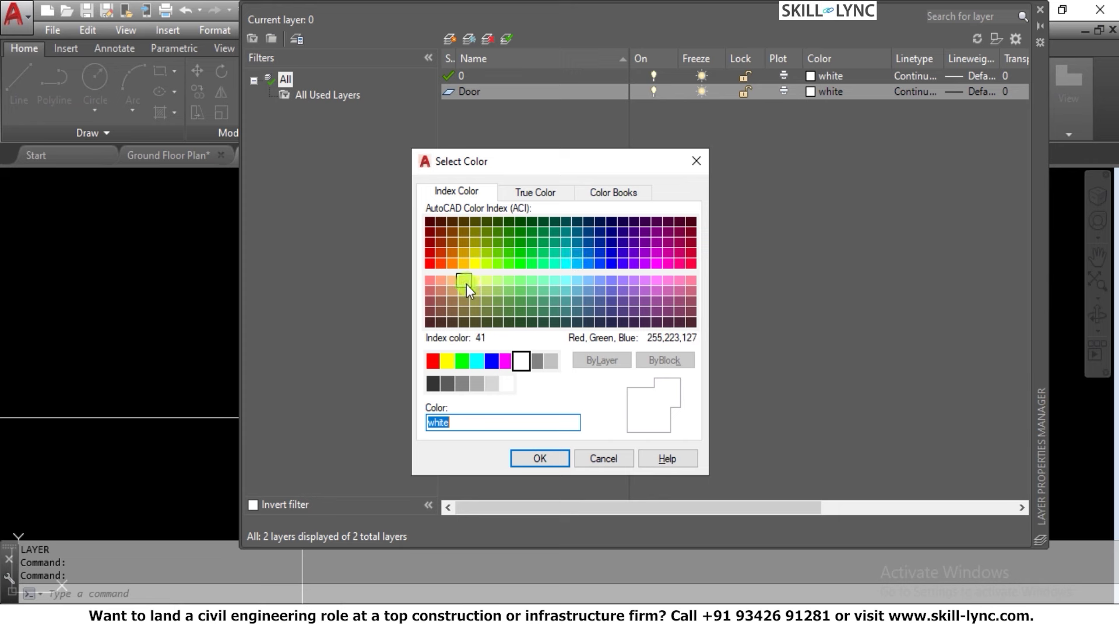
left_click(431, 281)
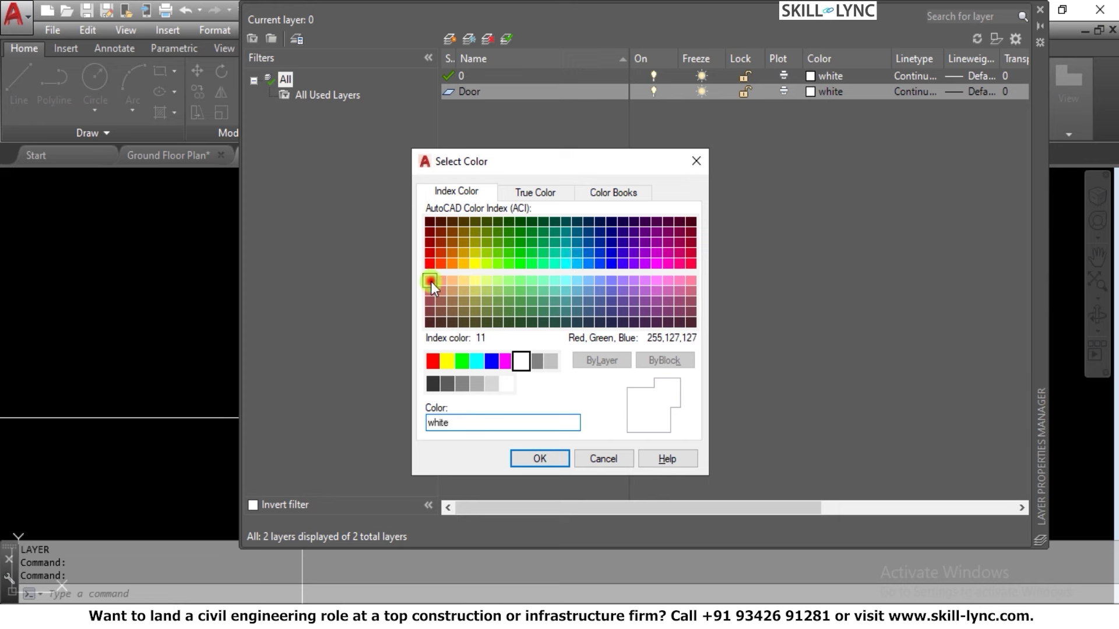
left_click(545, 458)
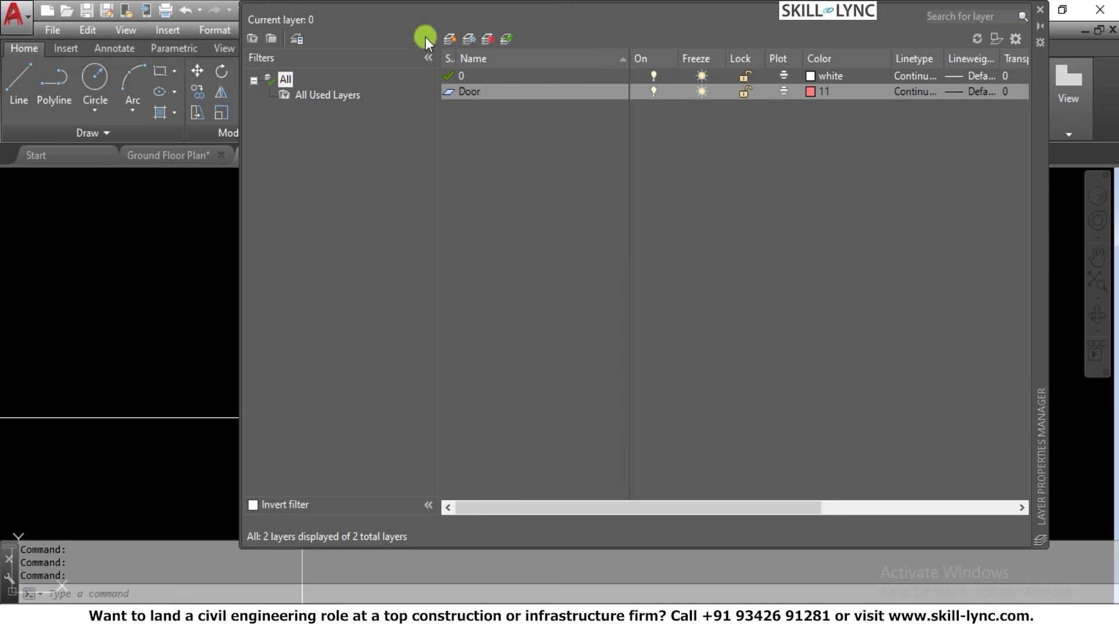
double_click(501, 96)
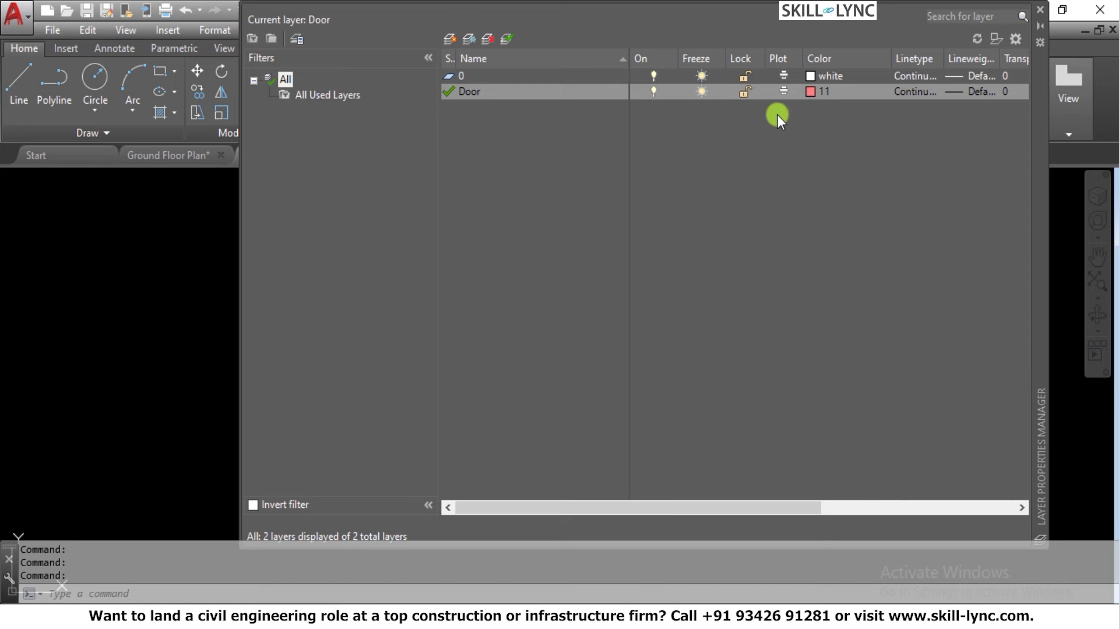
left_click(1041, 15)
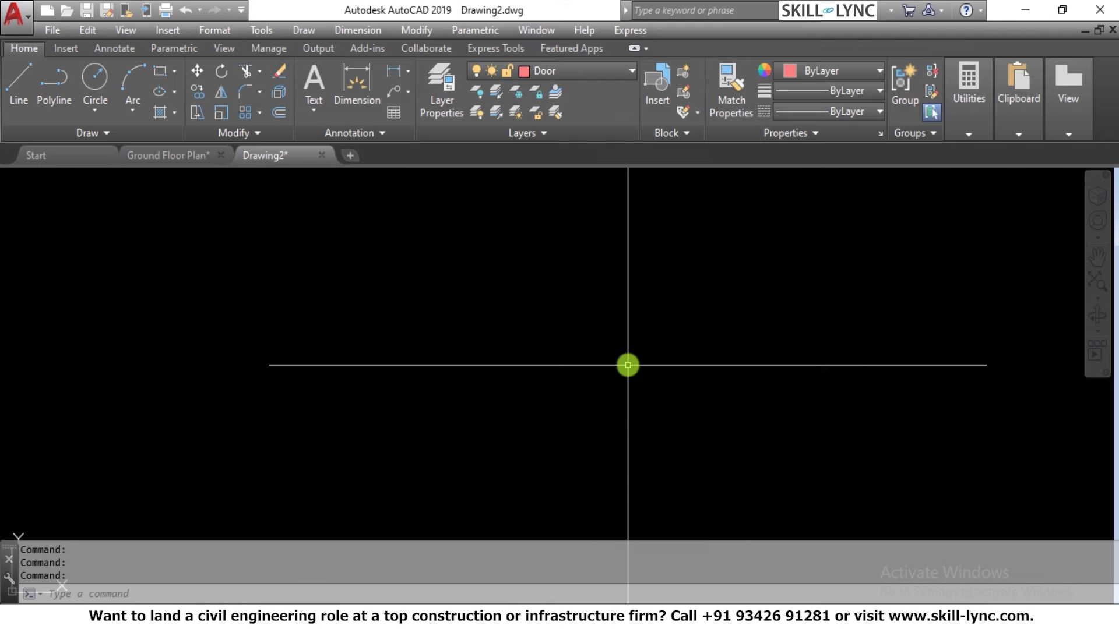
Step: Draw a 3'-3" horizontal line on the Door layer with Ortho on
key("Escape")
key("Escape")
key("Escape")
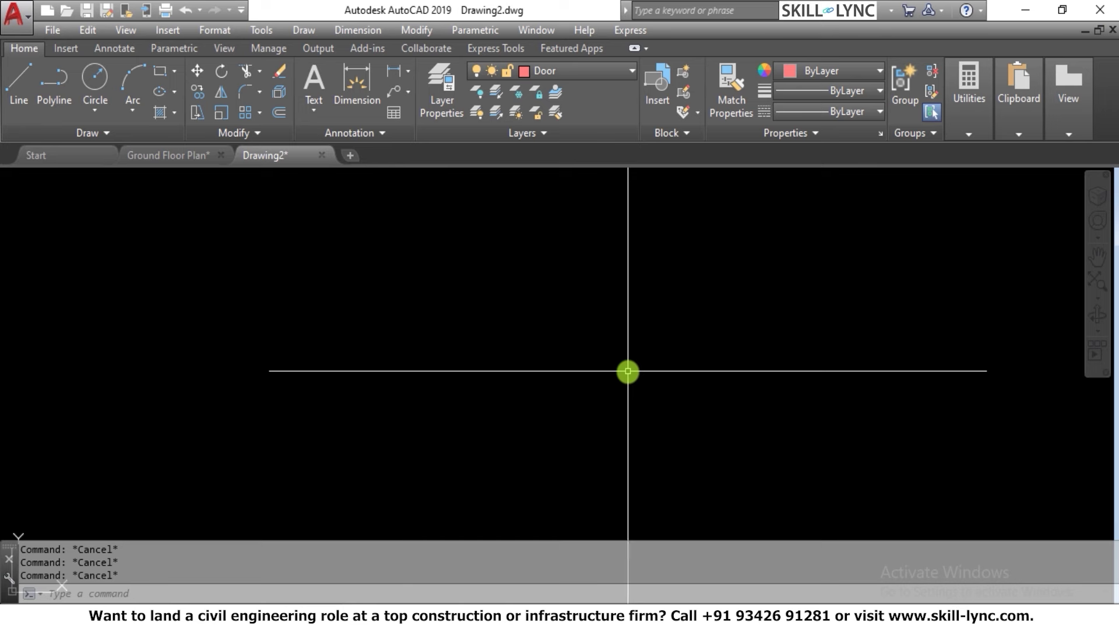
type("L")
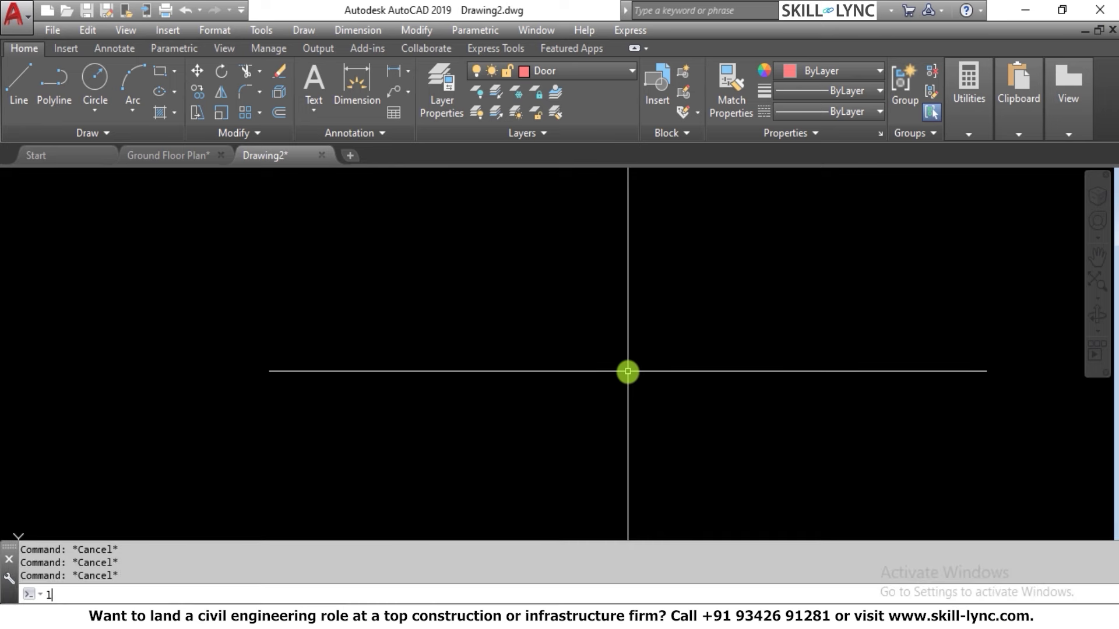
key("Return")
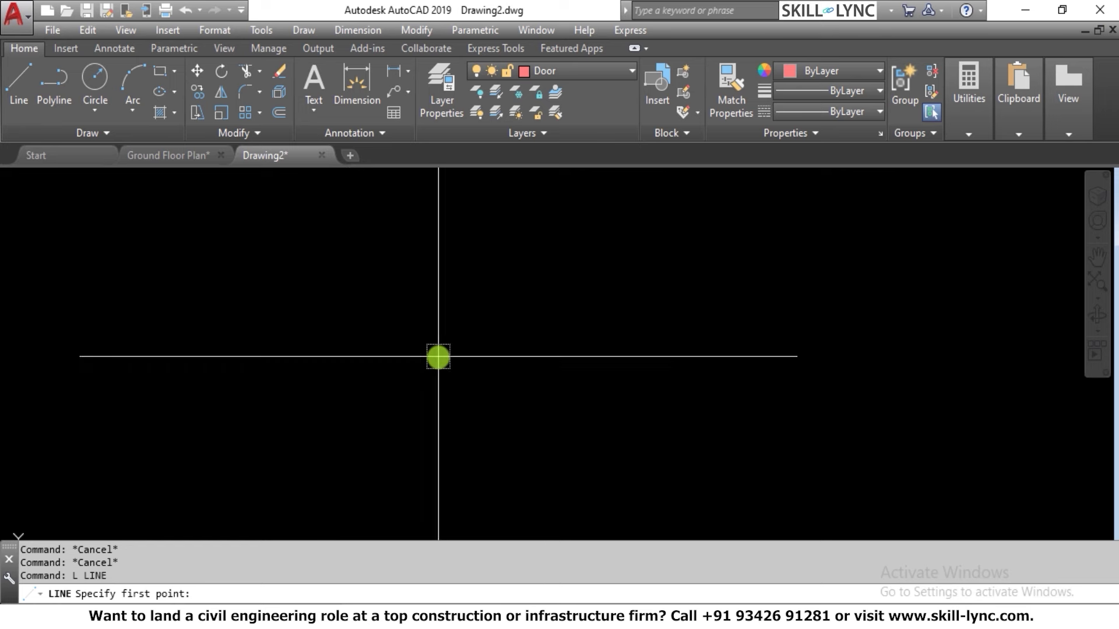
left_click(423, 361)
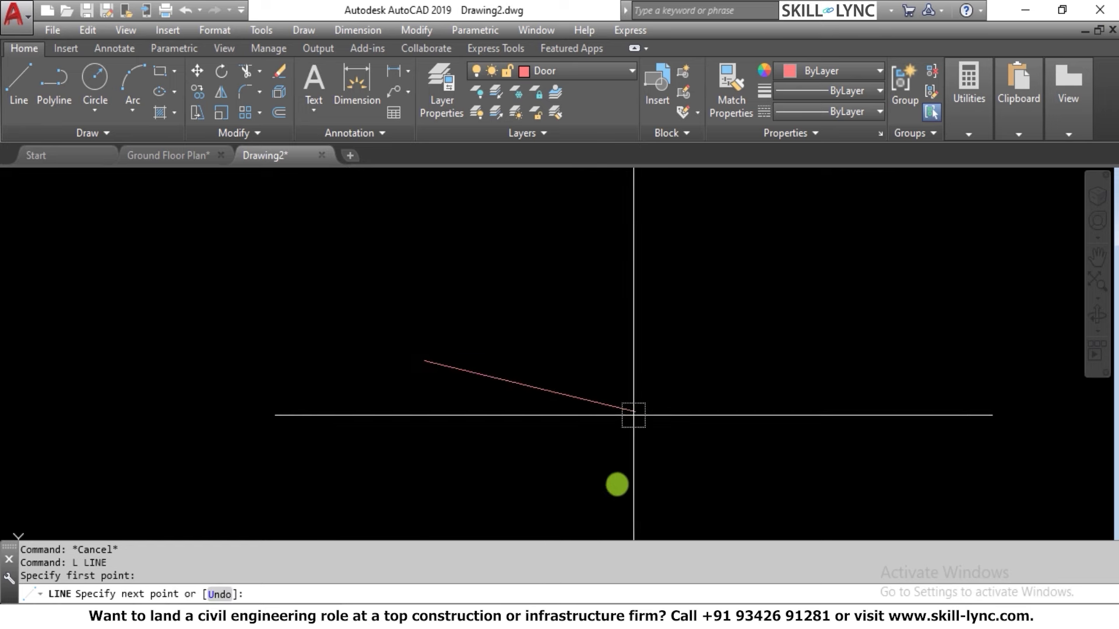
left_click(585, 609)
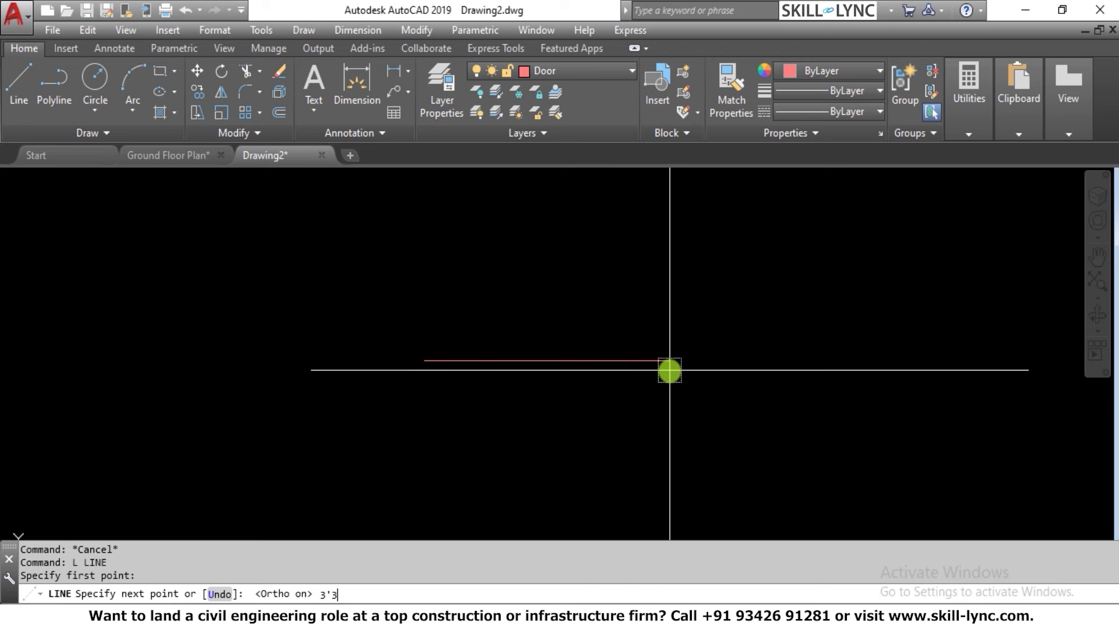
key("Escape")
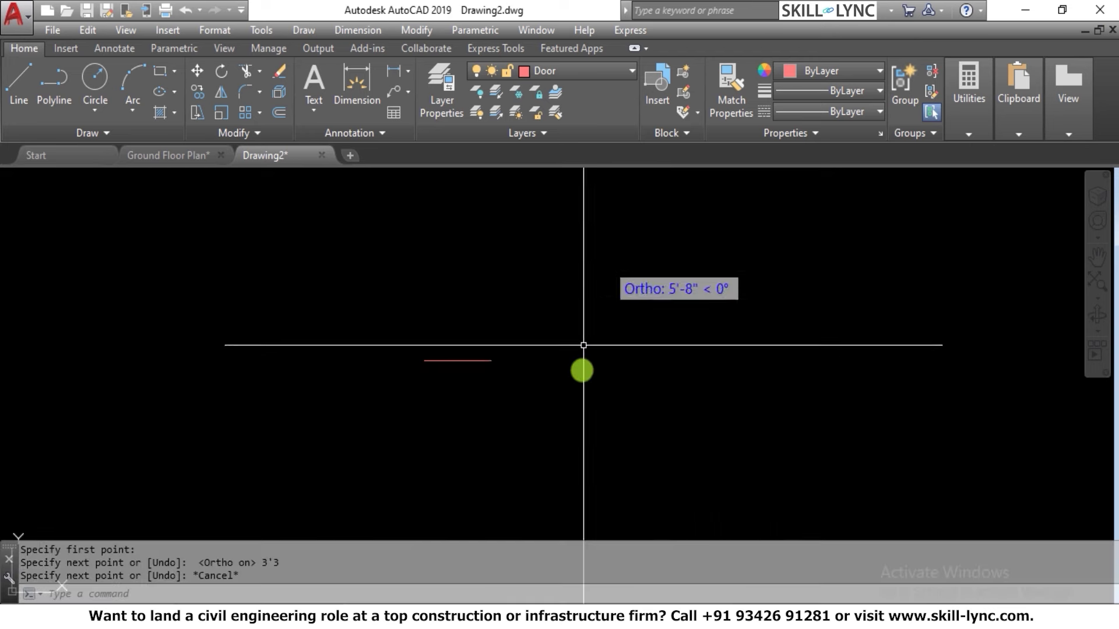
scroll(466, 344, "up", 6)
scroll(295, 430, "up", 4)
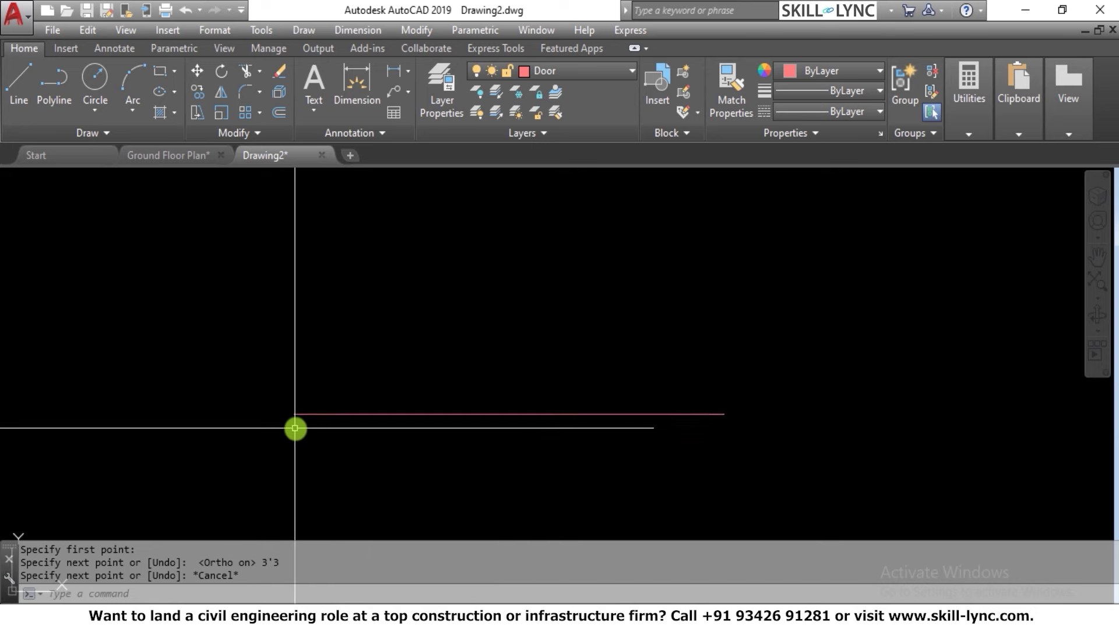
scroll(383, 434, "down", 4)
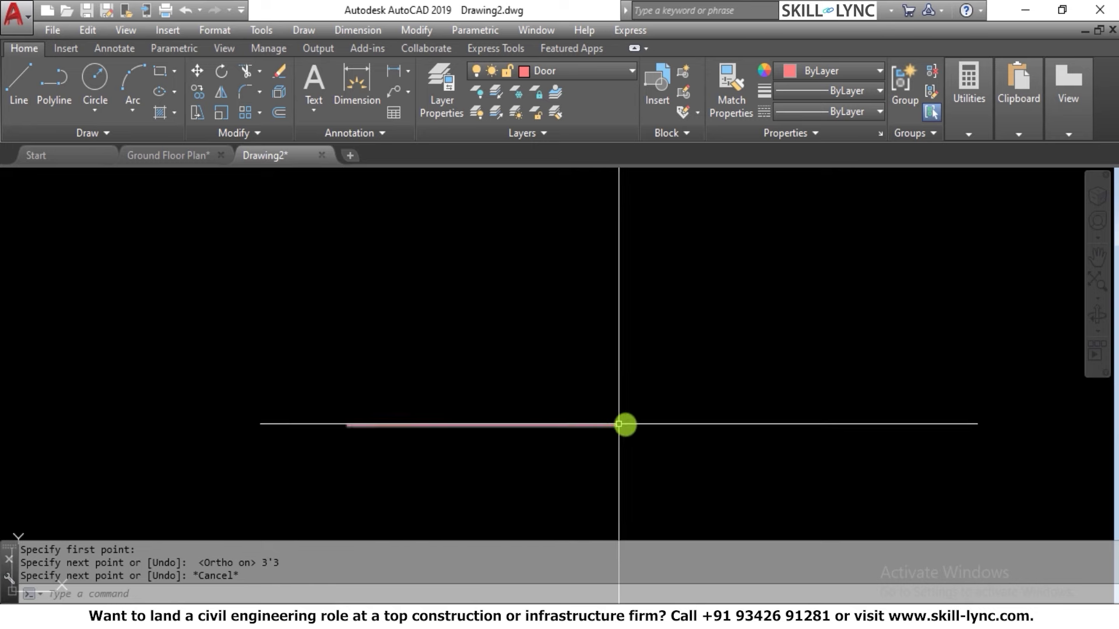
key("Escape")
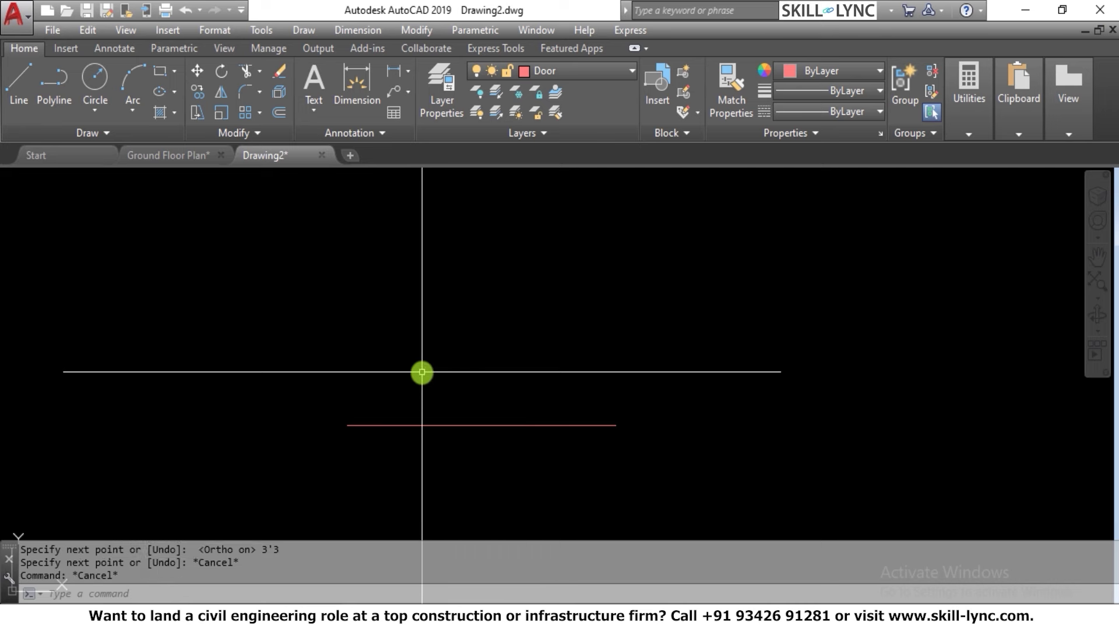
Step: Draw a 3 by 1.5 rectangle for the door jamb
type("rec")
key("Return")
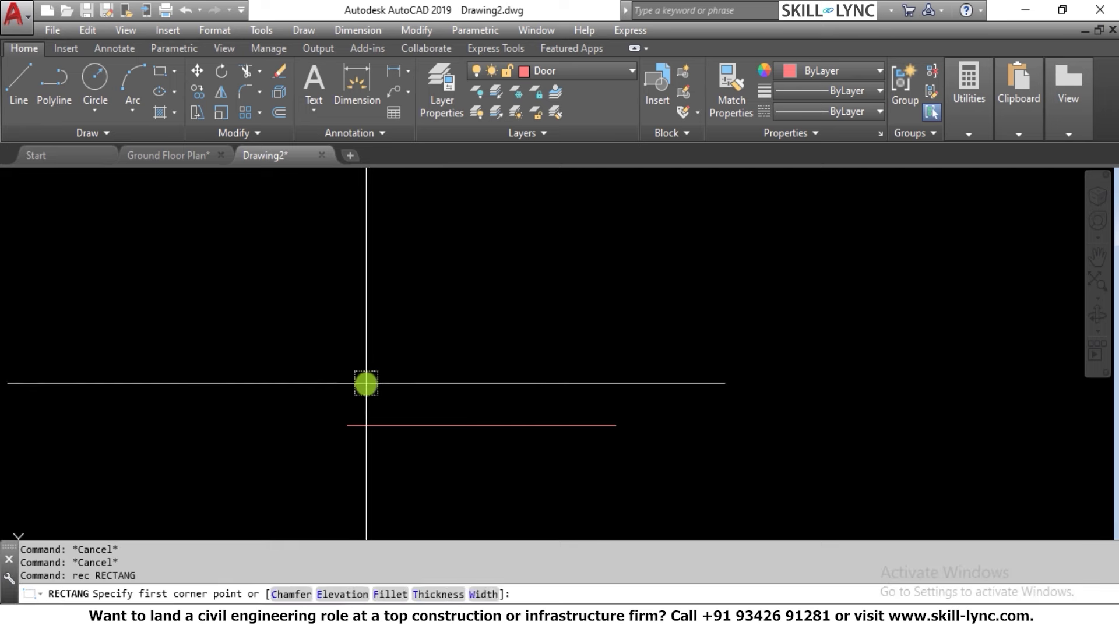
left_click(367, 385)
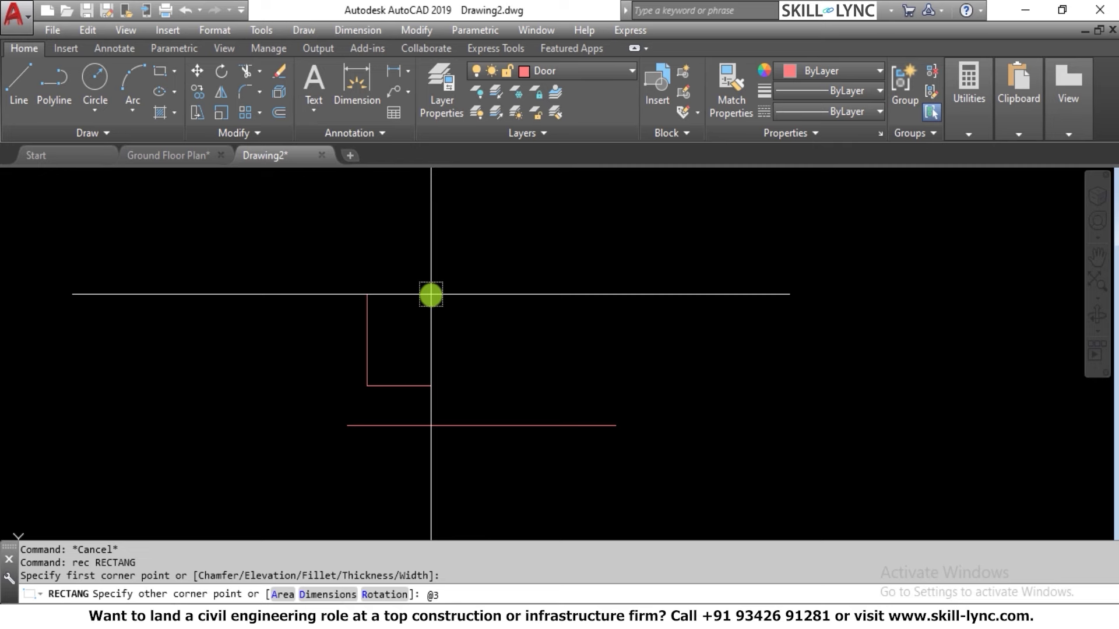
type("@3,1.5")
key("Return")
key("Escape")
key("Escape")
key("Escape")
Step: Rotate the jamb rectangle 90° to stand upright
type("r")
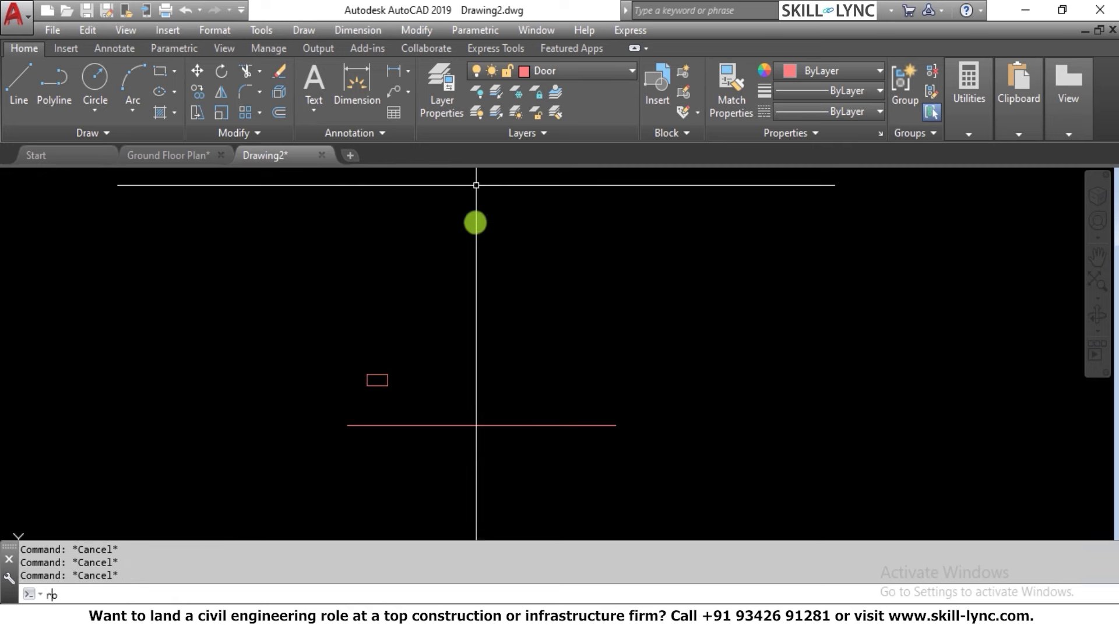
type("o")
key("Return")
left_click(325, 345)
scroll(373, 389, "up", 4)
key("Return")
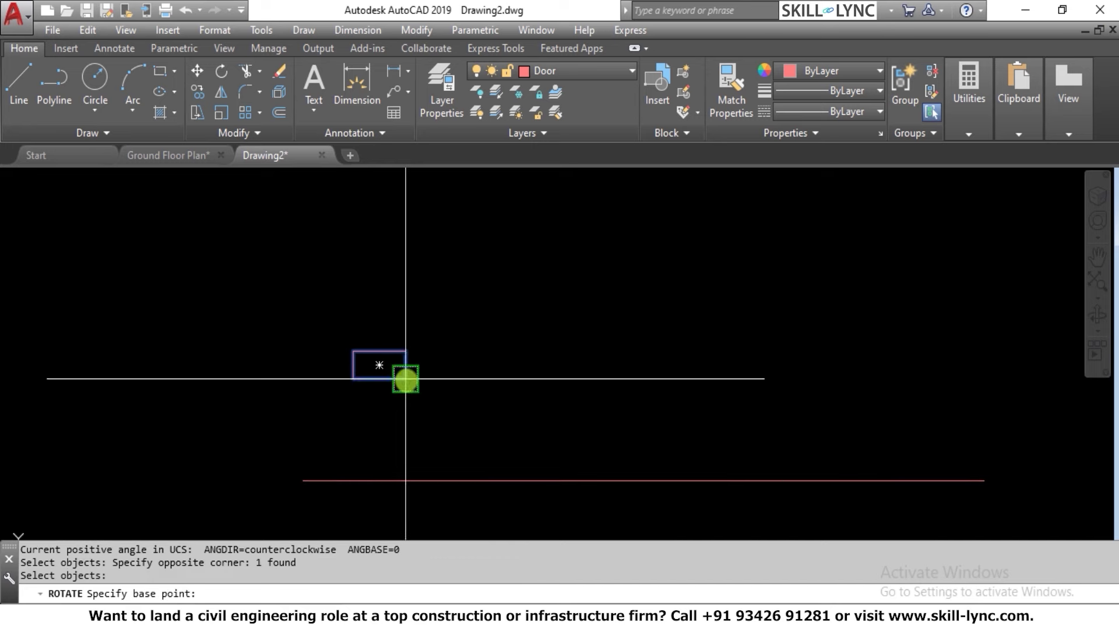
left_click(404, 379)
key("Escape")
key("Escape")
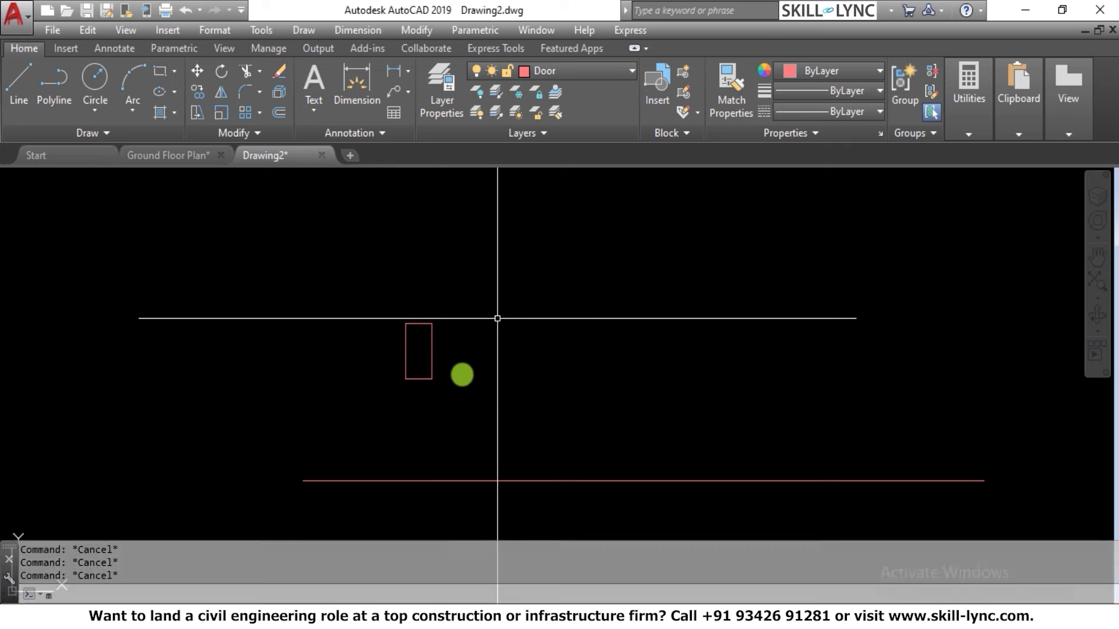
Step: Move the jamb rectangle to the left end of the red line
key("Return")
left_click(454, 412)
left_click(369, 250)
scroll(385, 347, "up", 4)
key("Return")
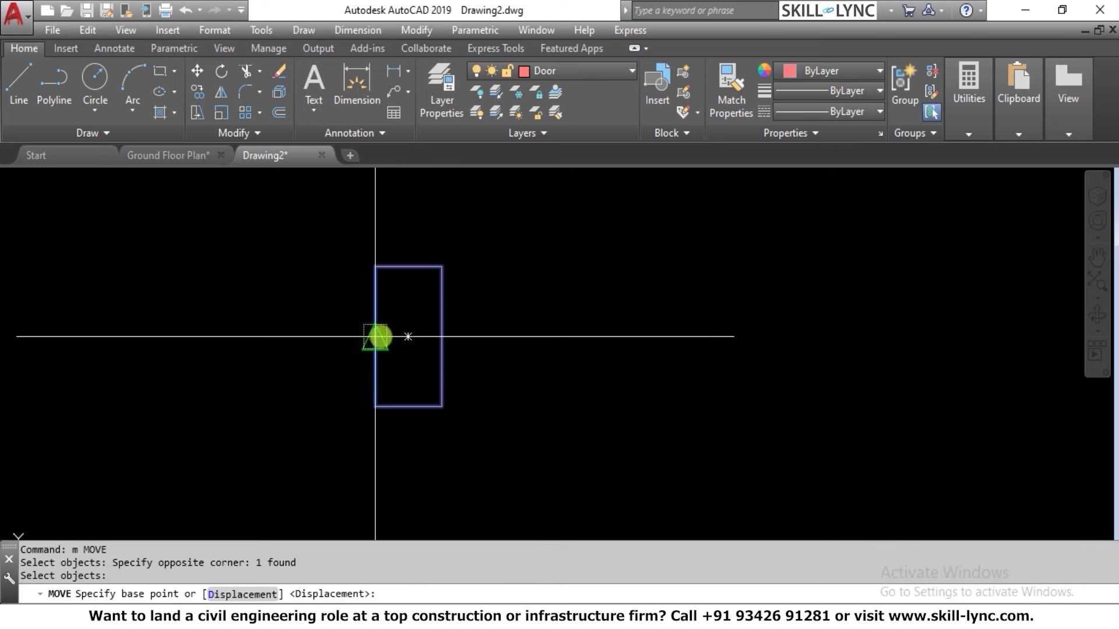
left_click(376, 336)
scroll(408, 315, "down", 3)
key("Escape")
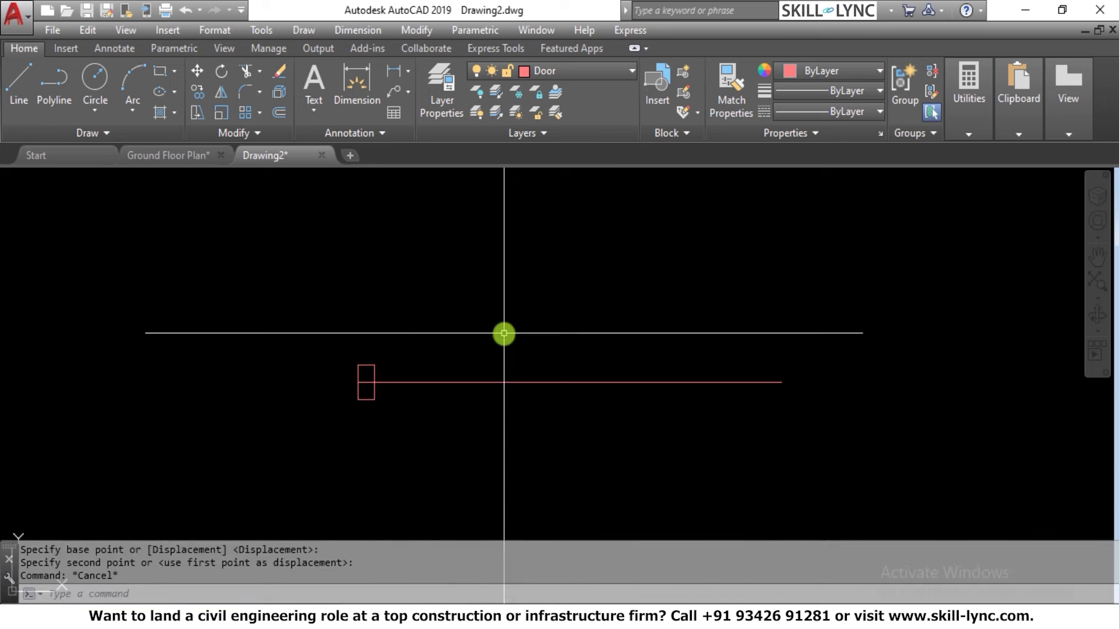
key("Escape")
scroll(388, 394, "up", 3)
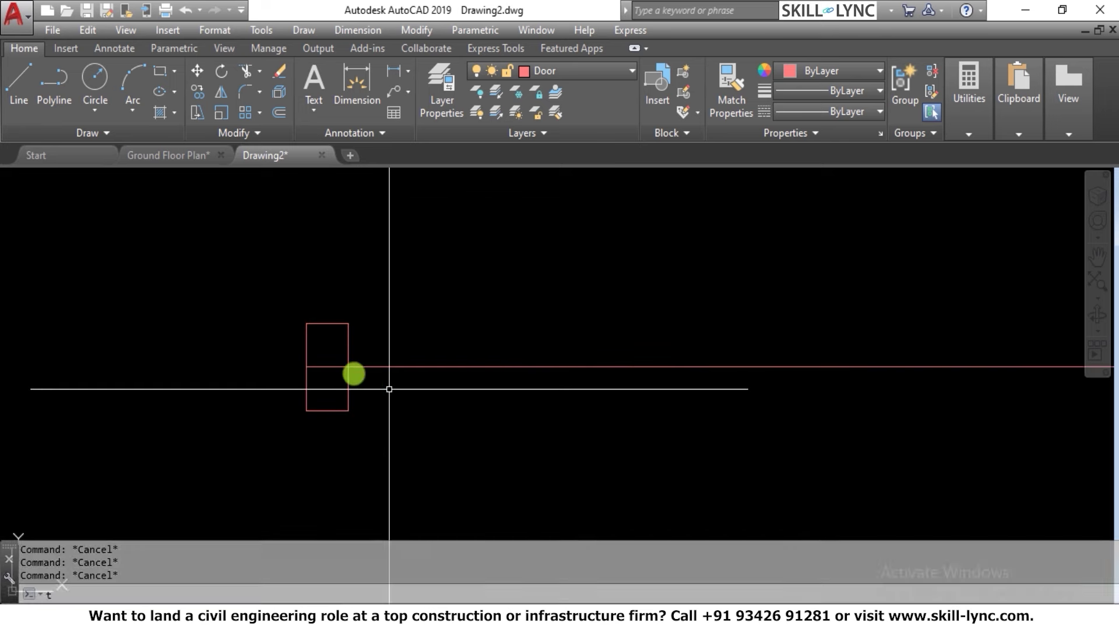
Step: Attempt a trim using the jamb rectangle as cutting edge, then cancel it
type("tr")
key("Return")
left_click(347, 338)
key("Return")
left_click(335, 348)
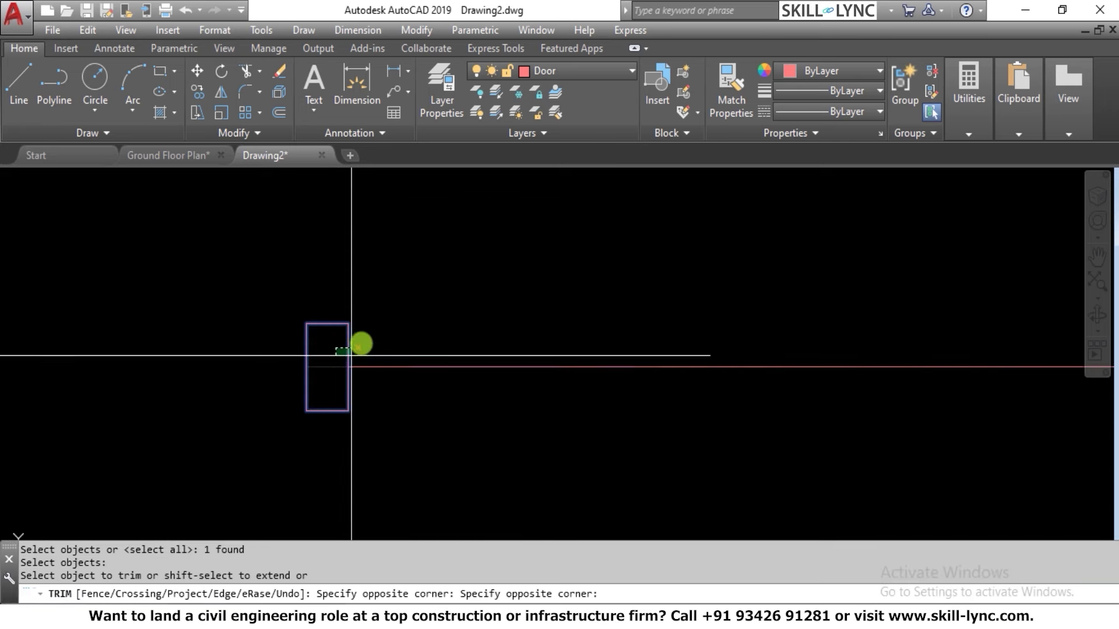
key("Escape")
scroll(437, 305, "down", 4)
key("Escape")
key("Escape")
key("Escape")
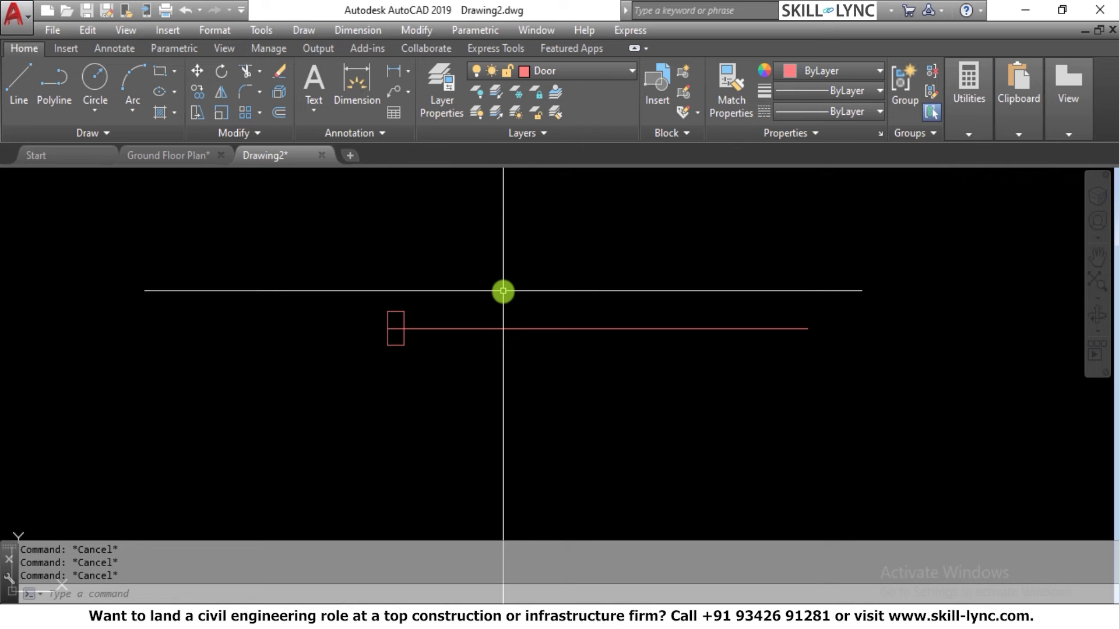
Step: Begin mirroring the left jamb with MI, starting its selection
type("mi")
key("Return")
left_click(330, 292)
Step: Attempt mirroring the left jamb about the line's midpoint, then undo the attempt
left_click(480, 387)
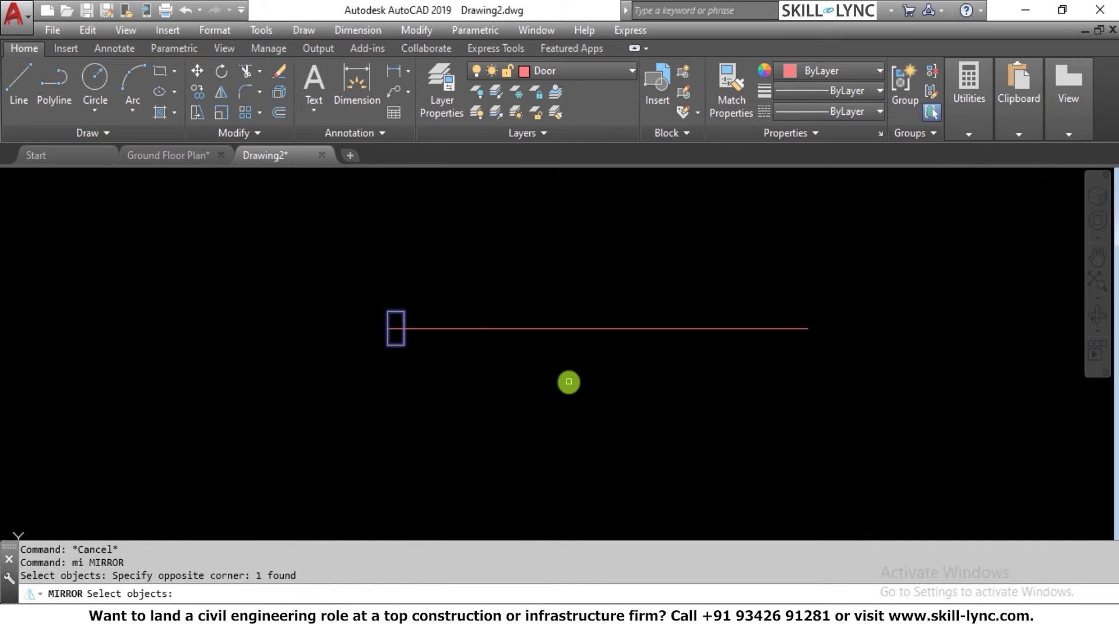
left_click(597, 329)
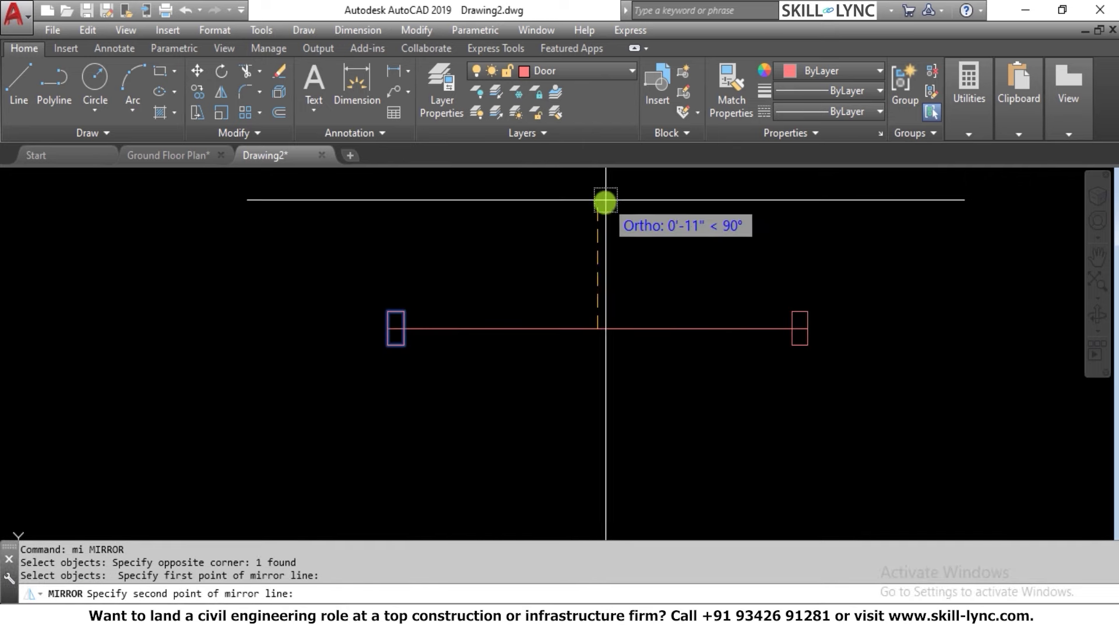
type("n")
key("Return")
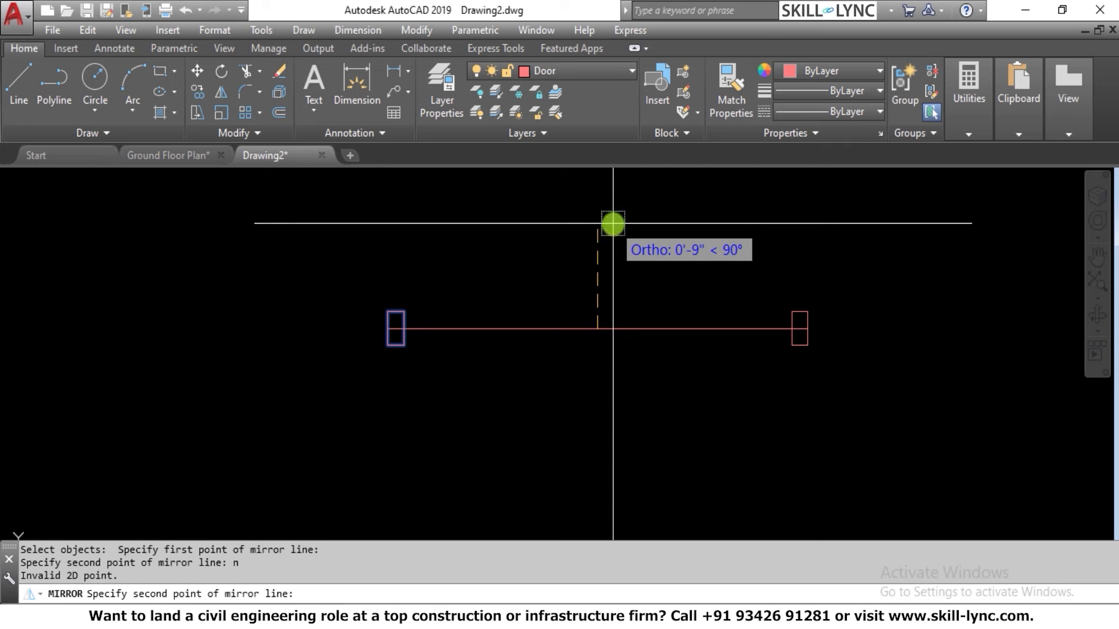
left_click(606, 224)
key("Escape")
type("u")
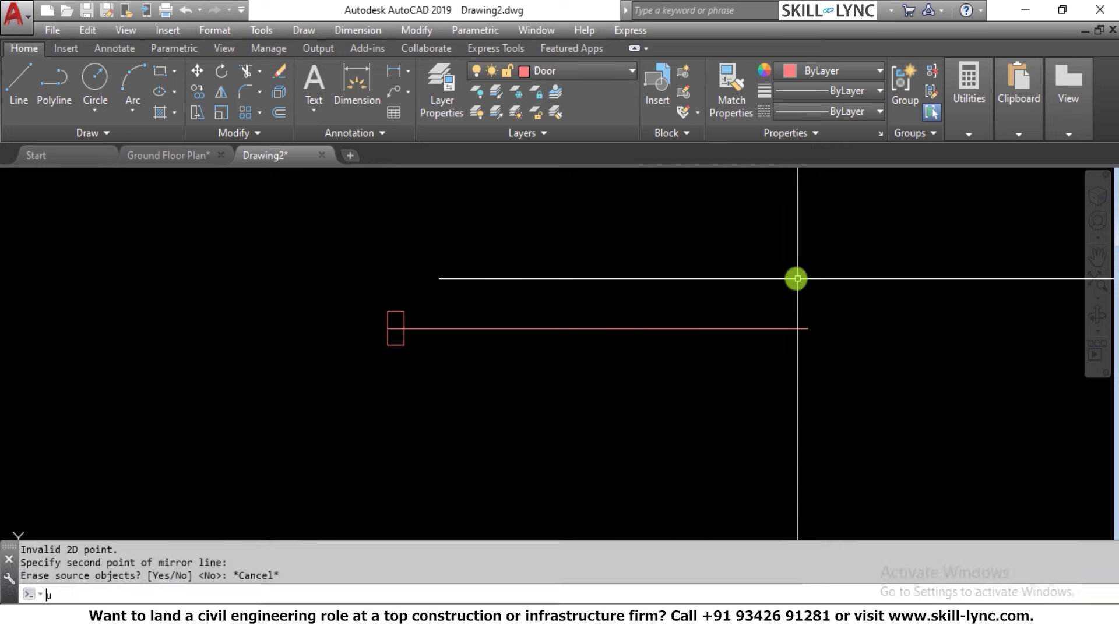
key("Return")
key("Escape")
Step: Mirror the left jamb about a vertical line through the midpoint, keeping the original
key("Return")
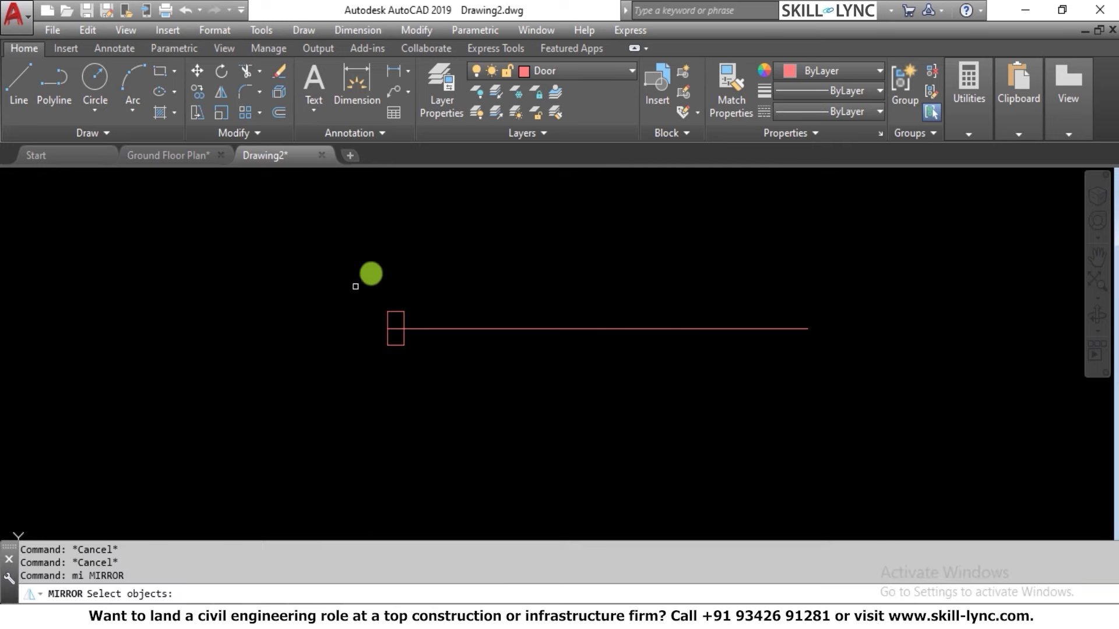
left_click(369, 270)
left_click(467, 382)
scroll(402, 327, "up", 3)
scroll(435, 314, "down", 1)
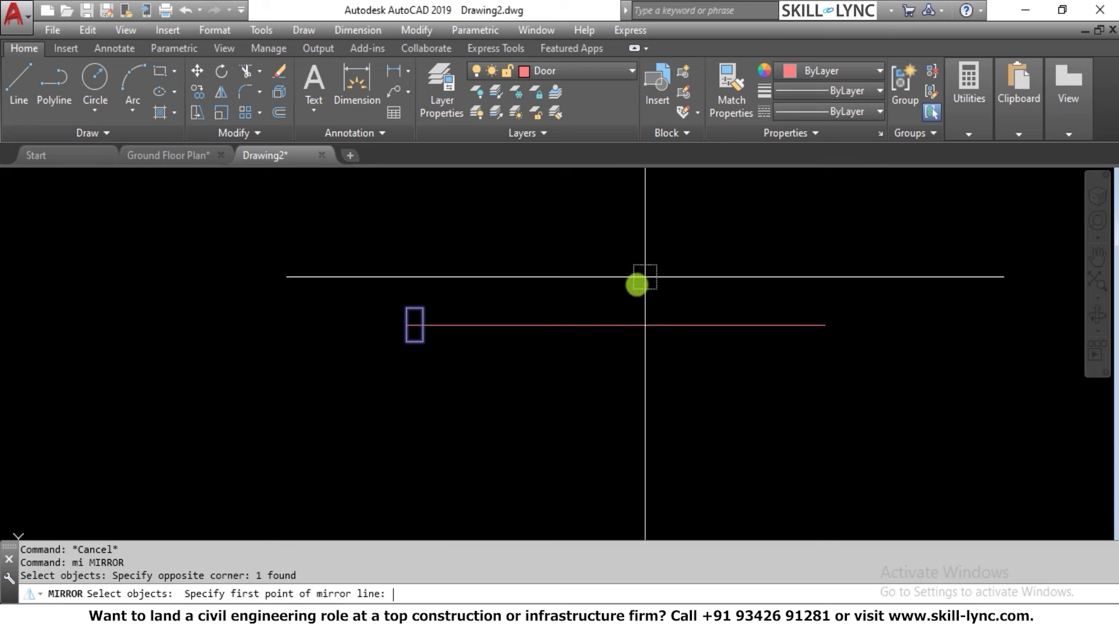
left_click(617, 324)
left_click(617, 220)
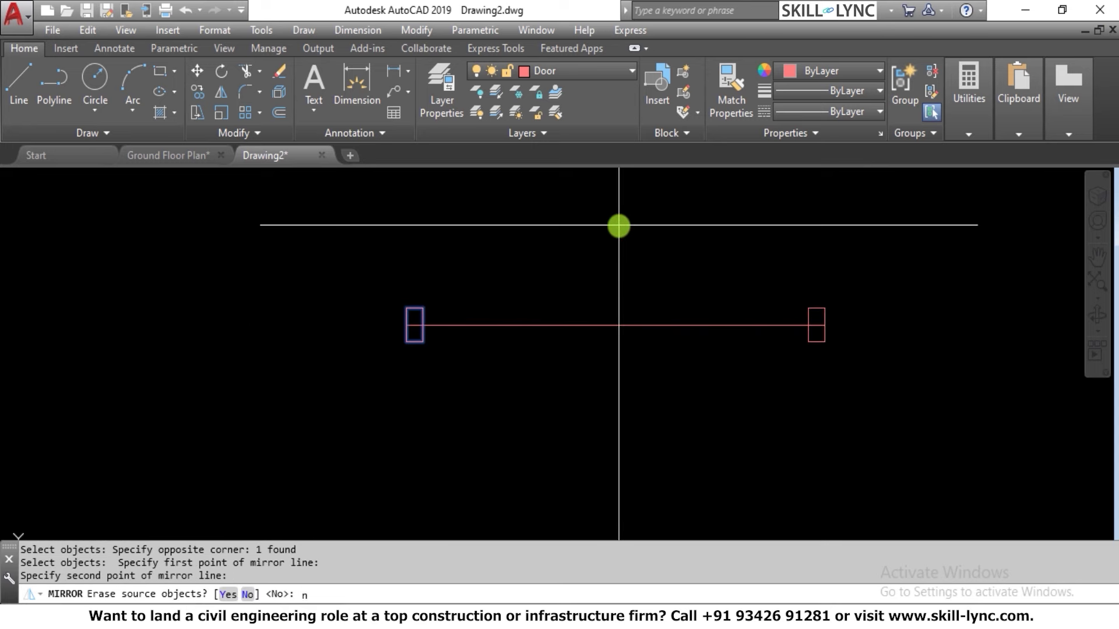
key("Return")
Step: Erase the red 3'-3" line between the two jambs
scroll(649, 396, "down", 4)
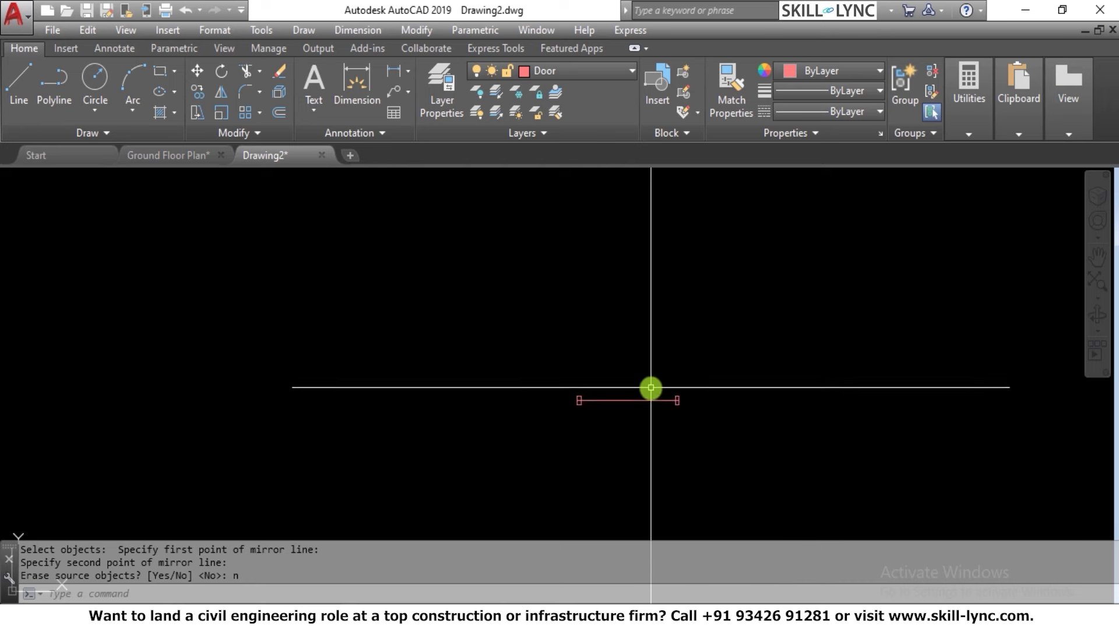
scroll(597, 430, "up", 4)
left_click(387, 432)
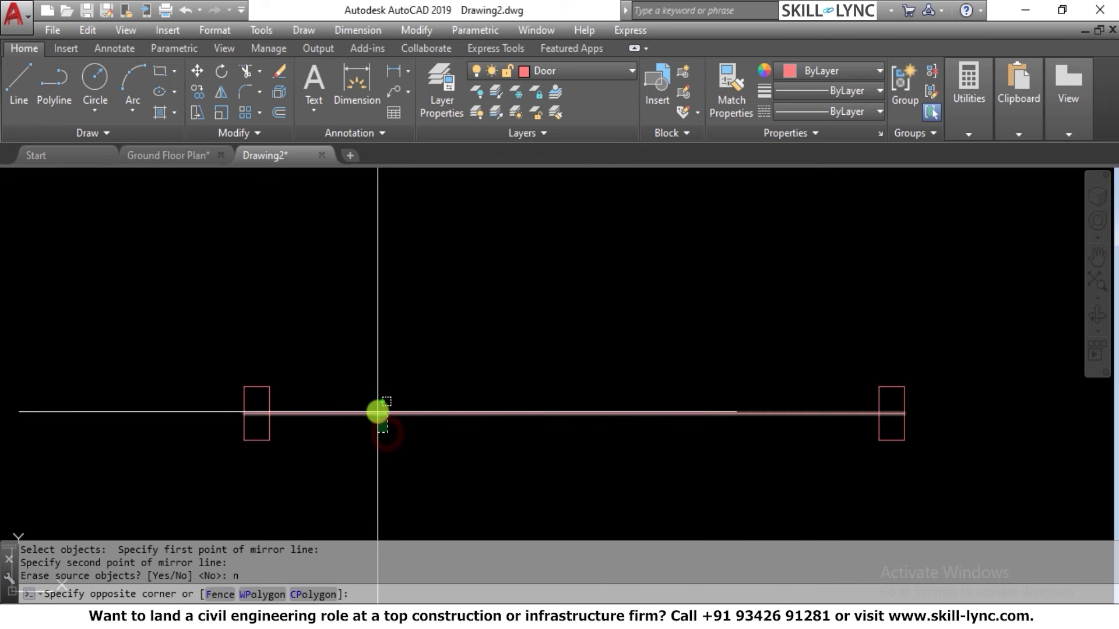
left_click(378, 407)
type("e")
key("Return")
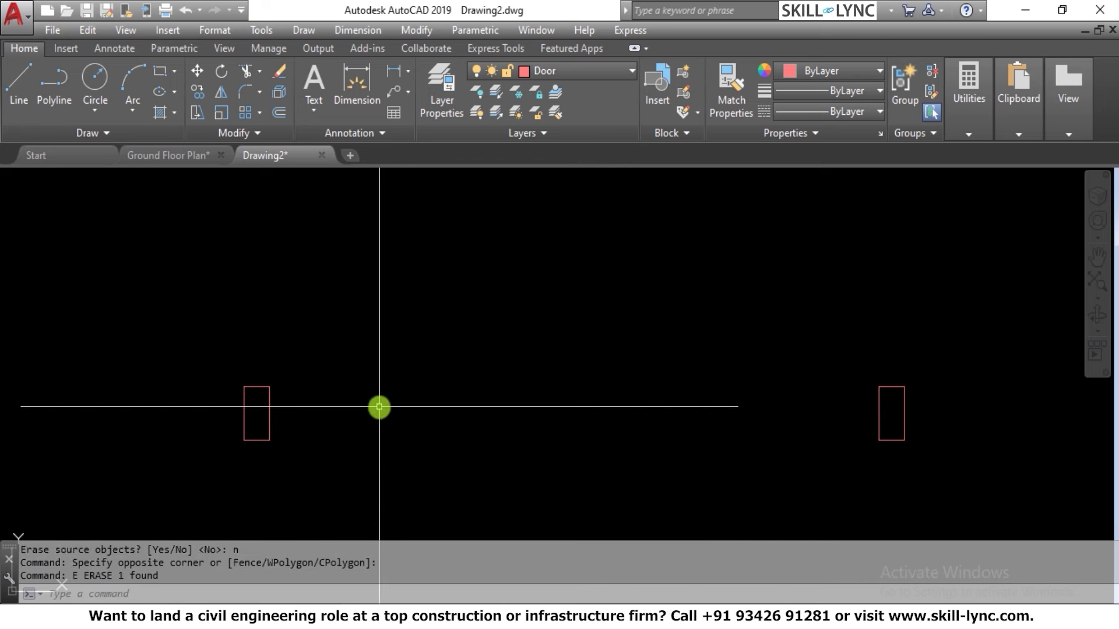
key("Escape")
scroll(390, 404, "down", 4)
left_click(291, 371)
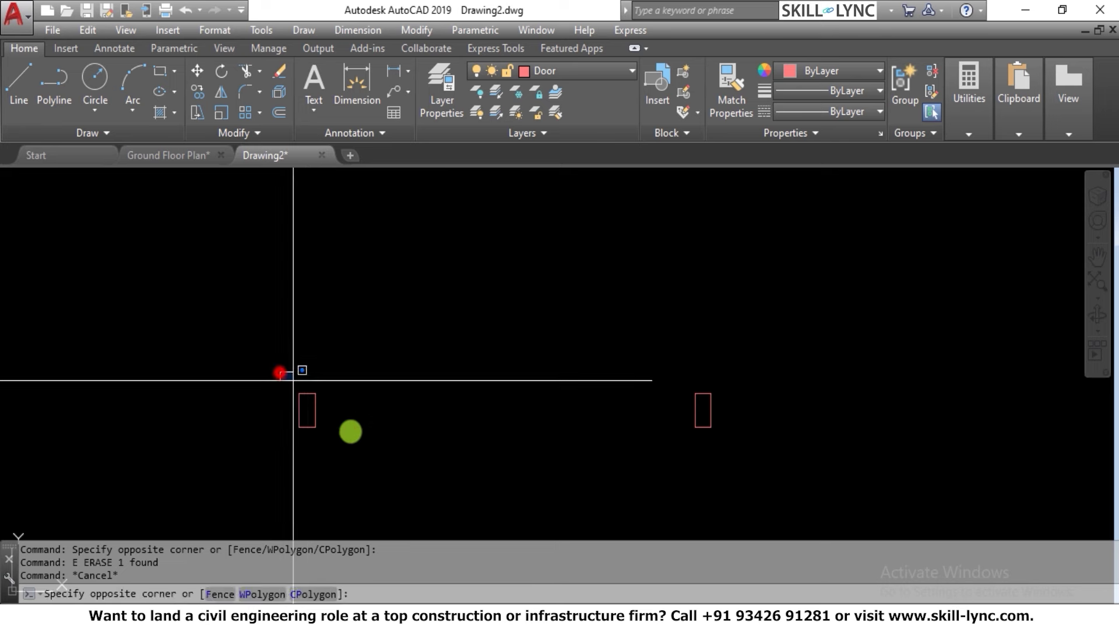
key("Escape")
key("Escape")
key("Escape")
left_click(766, 464)
key("Escape")
key("Escape")
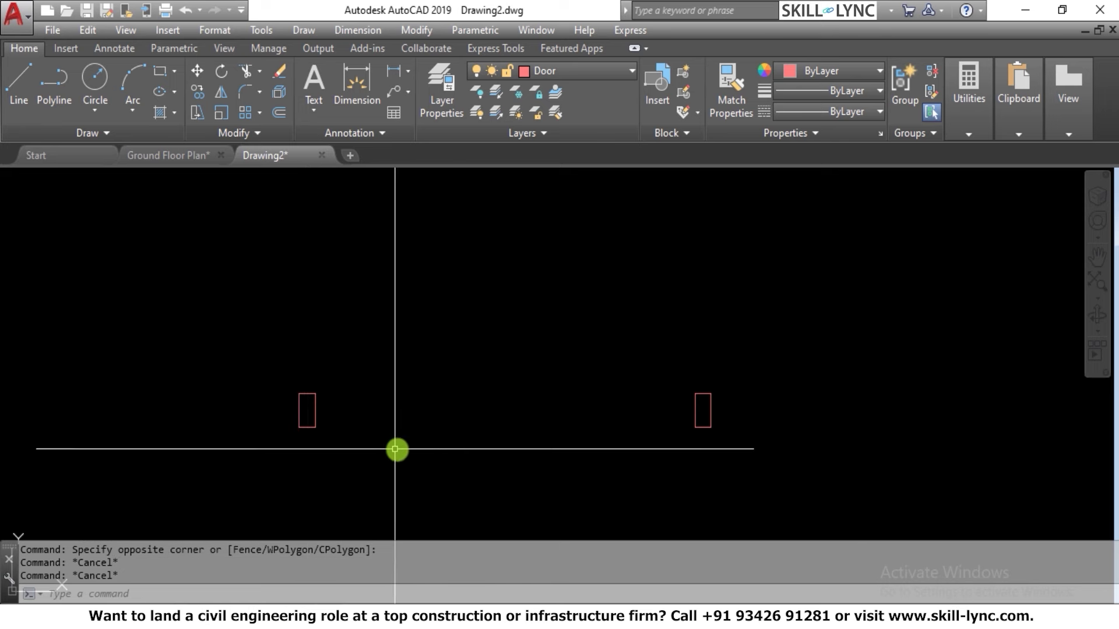
key("Escape")
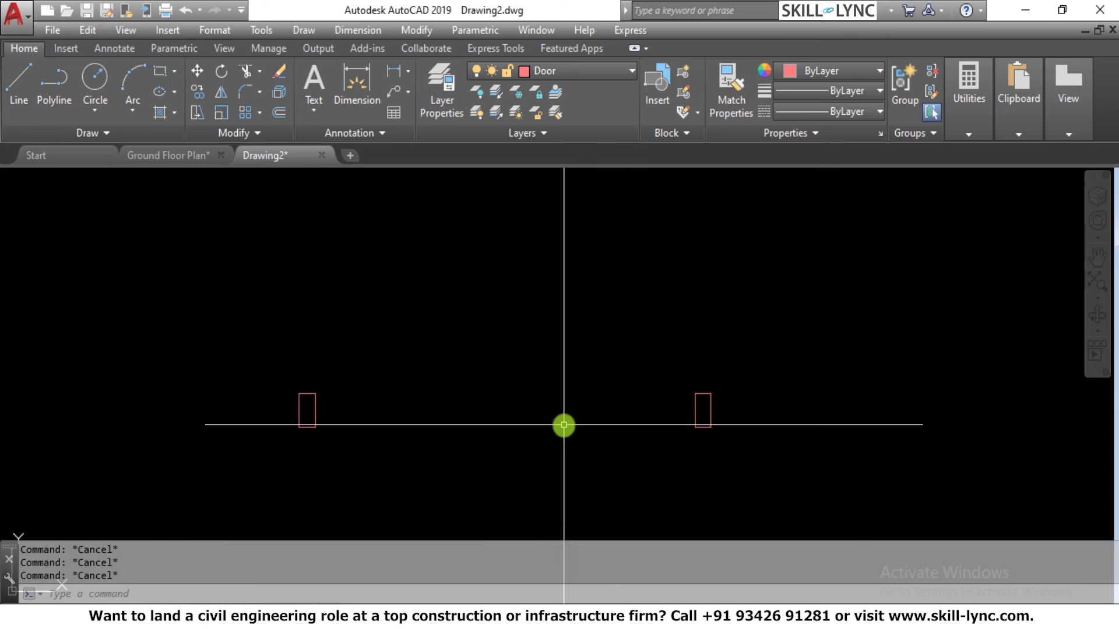
Step: Draw a tall vertical door-leaf line rising from the left jamb
type("l")
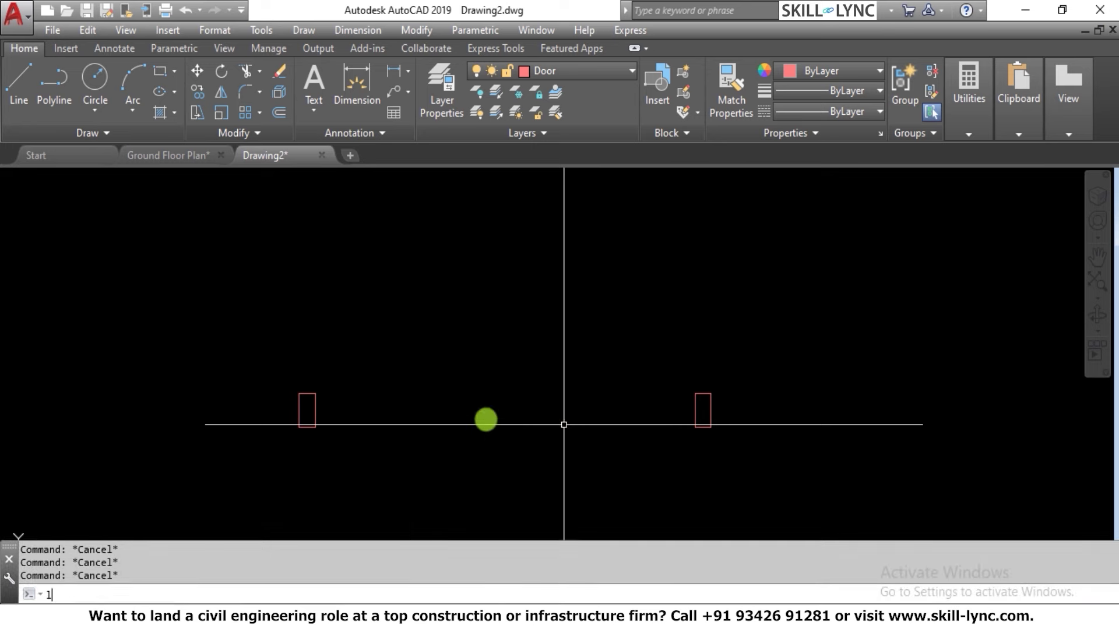
key("Return")
scroll(399, 402, "up", 2)
scroll(284, 410, "up", 2)
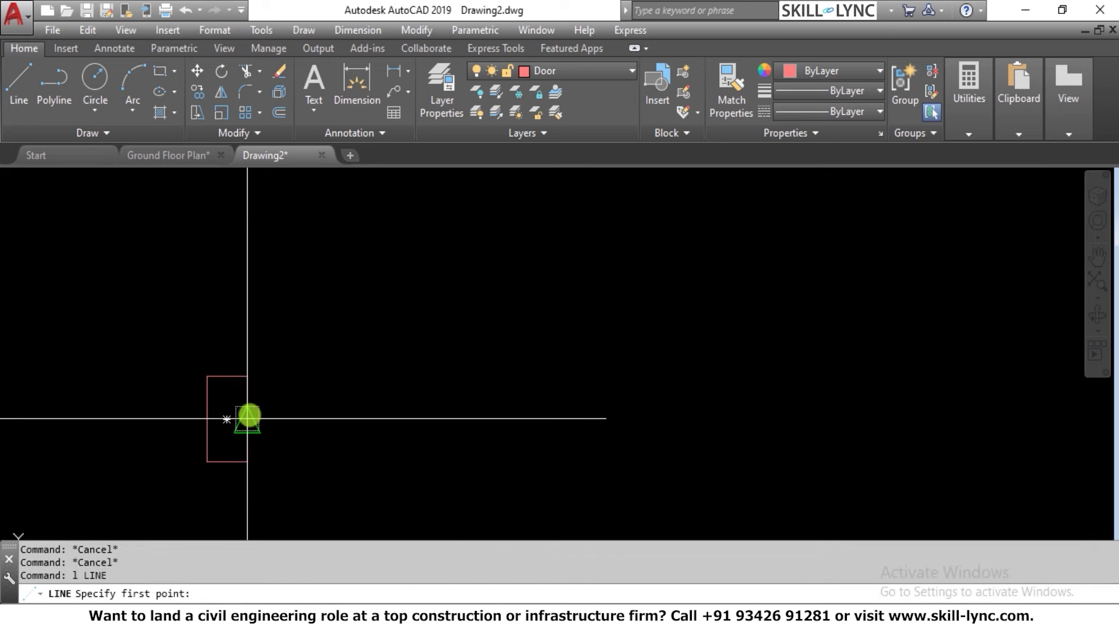
scroll(251, 413, "up", 2)
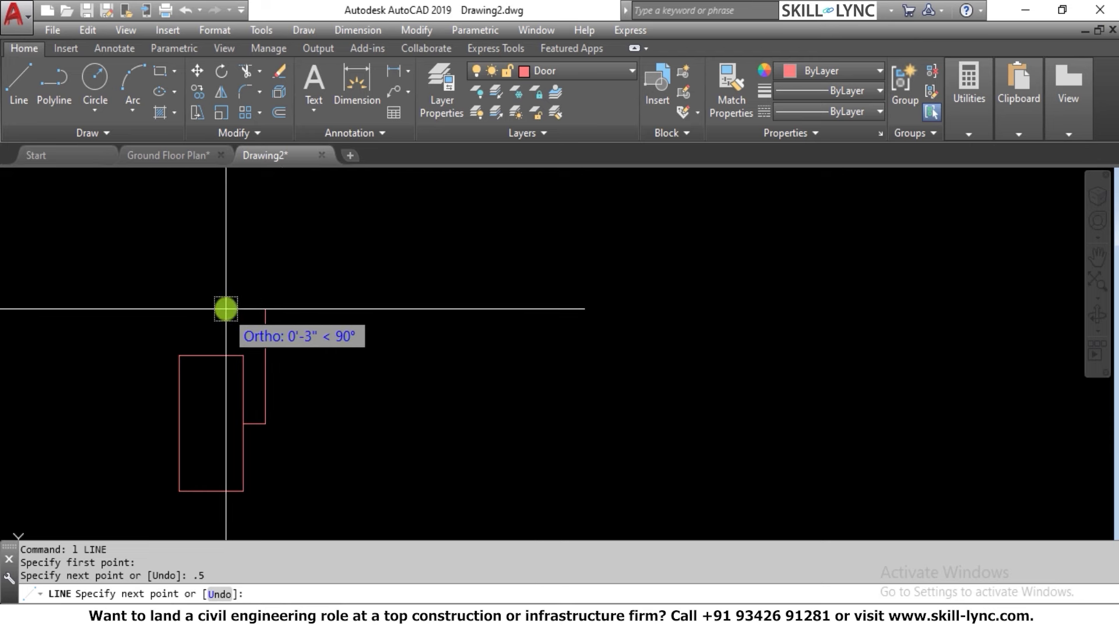
type("u")
key("Return")
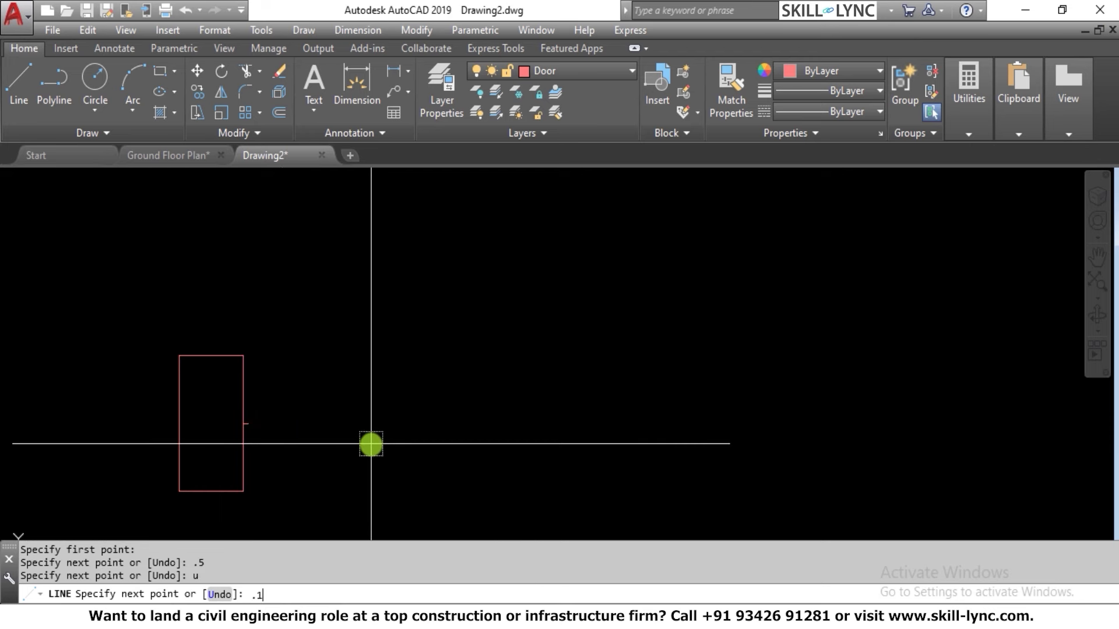
scroll(380, 334, "down", 2)
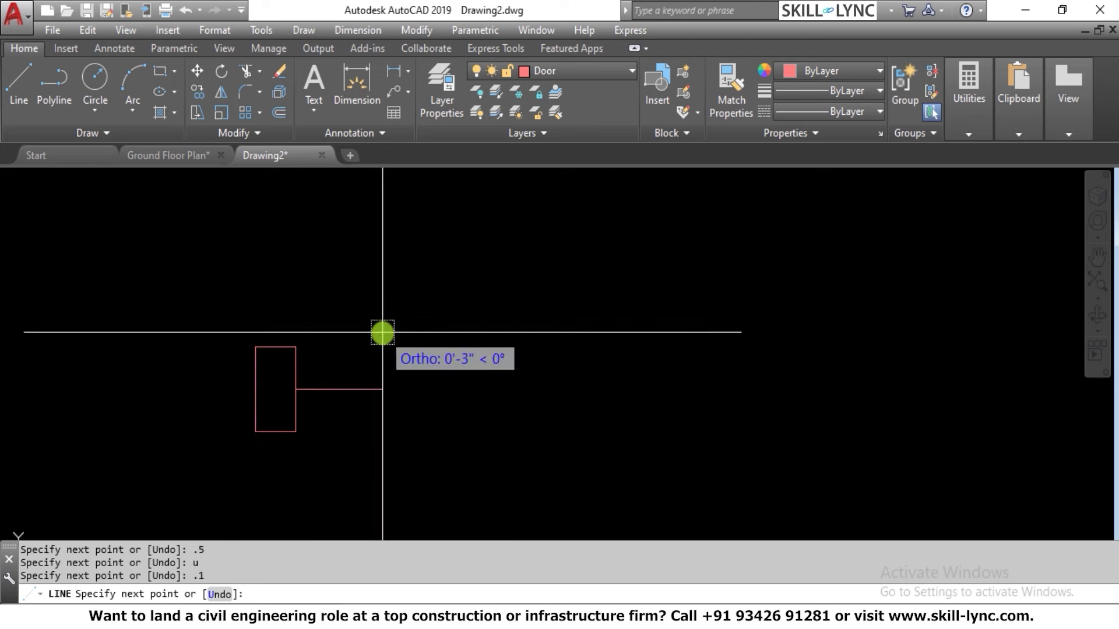
scroll(330, 383, "down", 1)
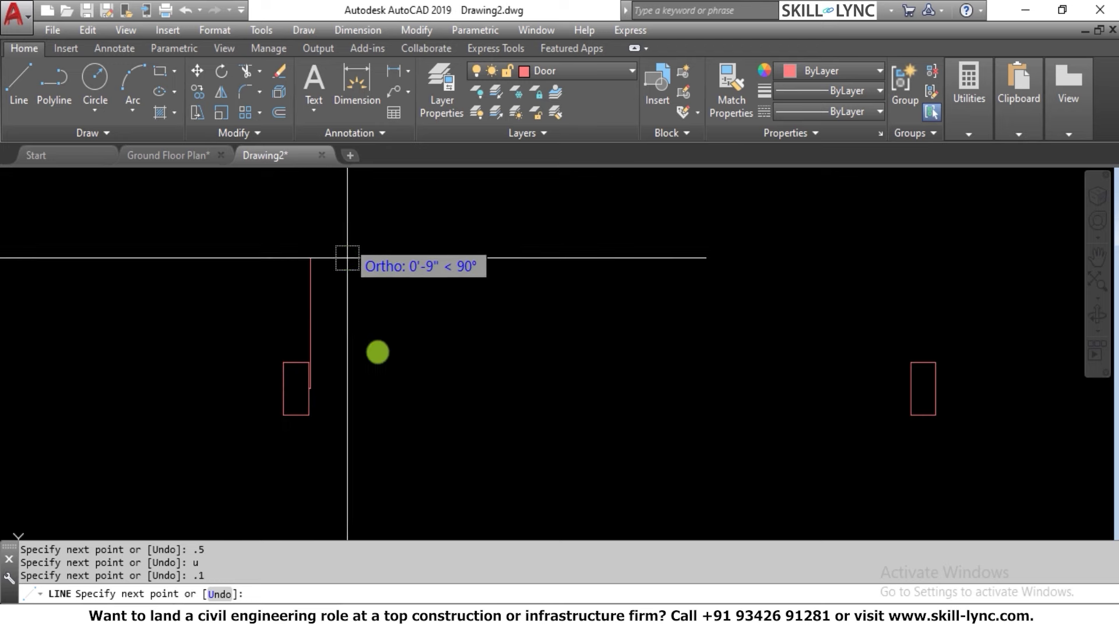
scroll(378, 322, "down", 1)
scroll(400, 268, "down", 1)
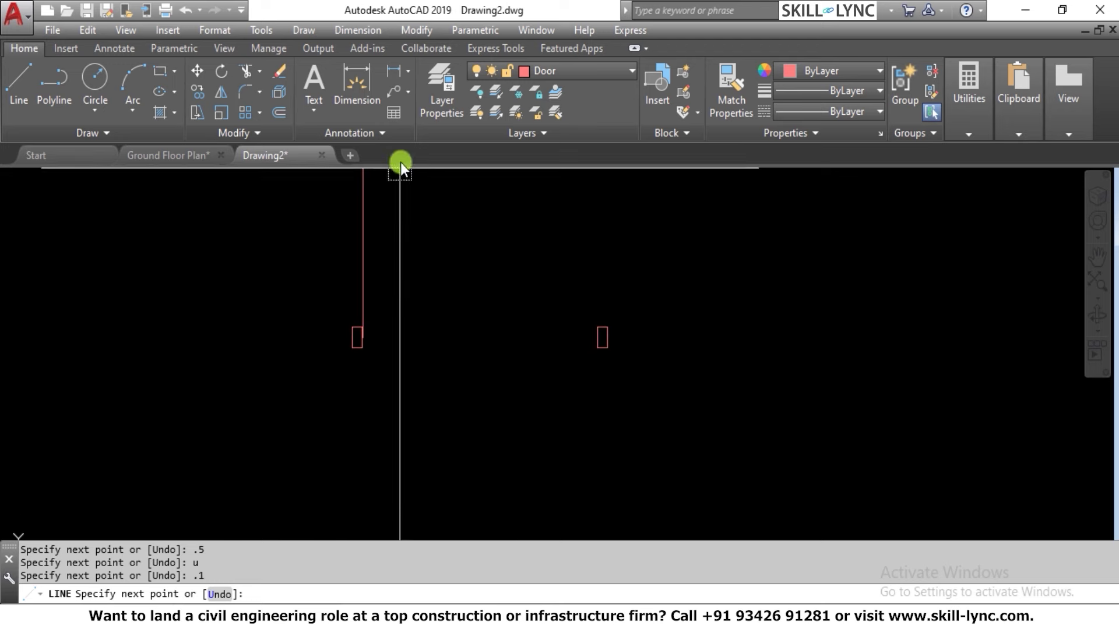
scroll(410, 291, "down", 2)
left_click(394, 180)
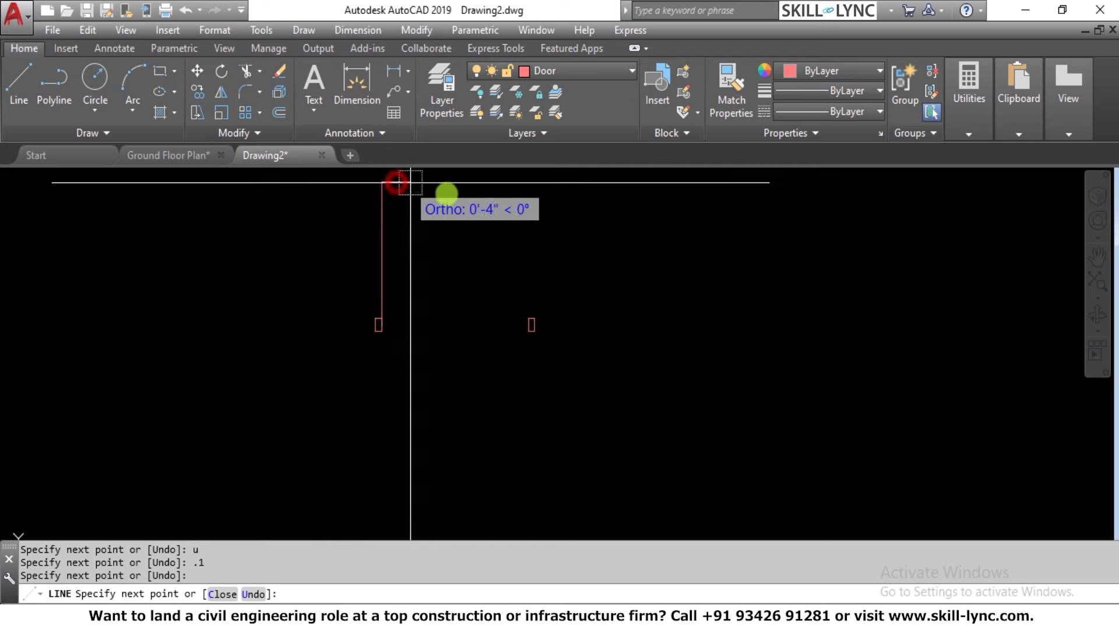
key("Escape")
key("Escape")
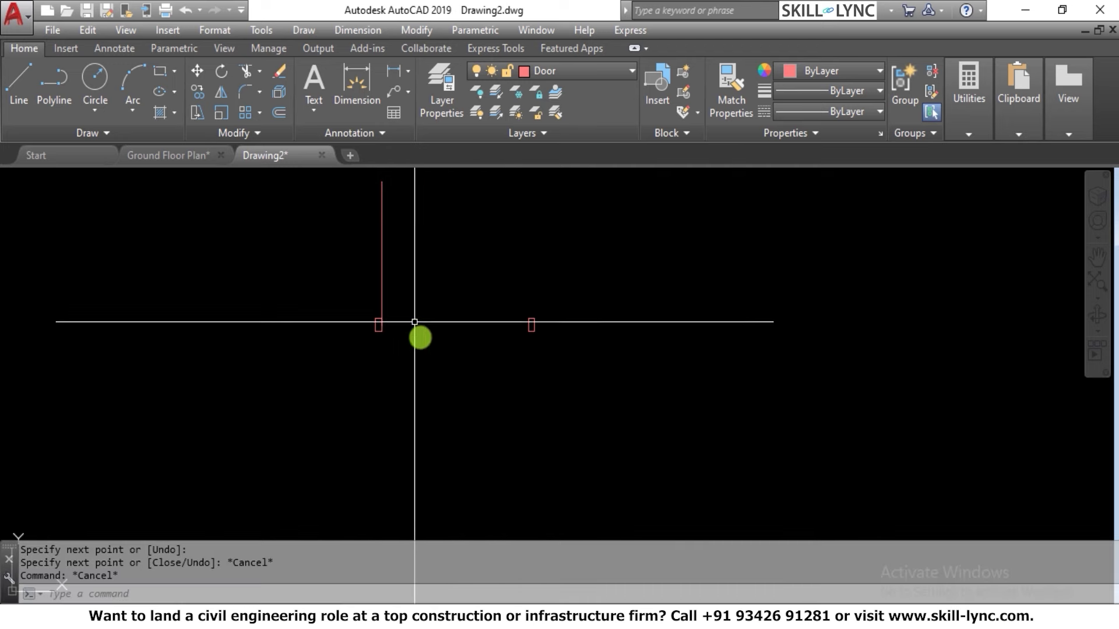
scroll(420, 334, "down", 2)
scroll(422, 350, "up", 10)
key("Escape")
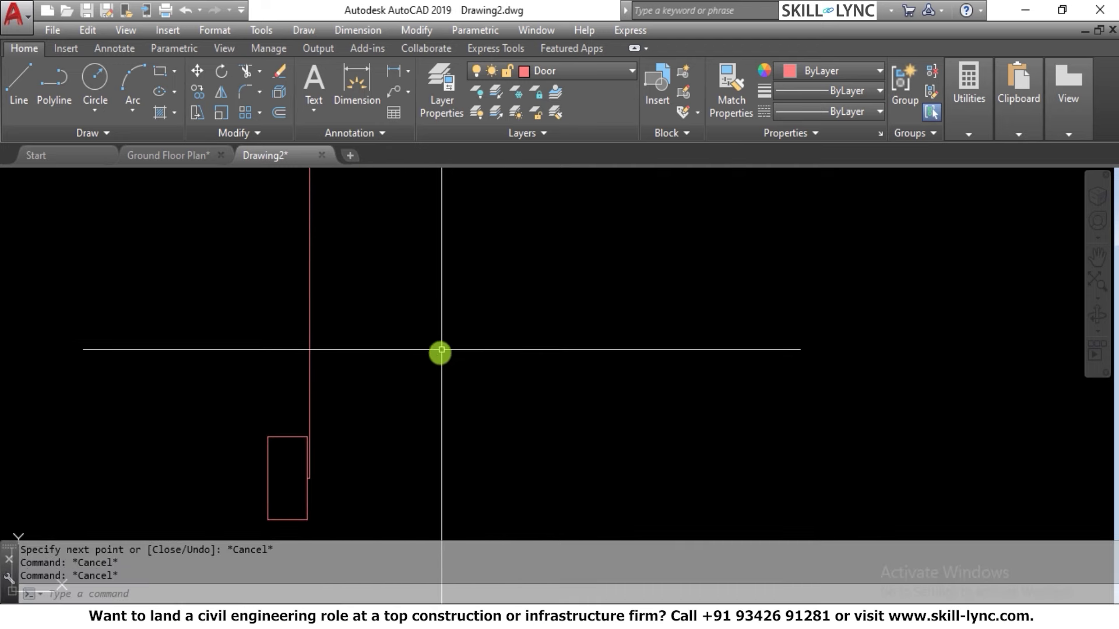
Step: Offset the red leaf line 0.75 to the right, then erase that unwanted copy
type("o")
key("Return")
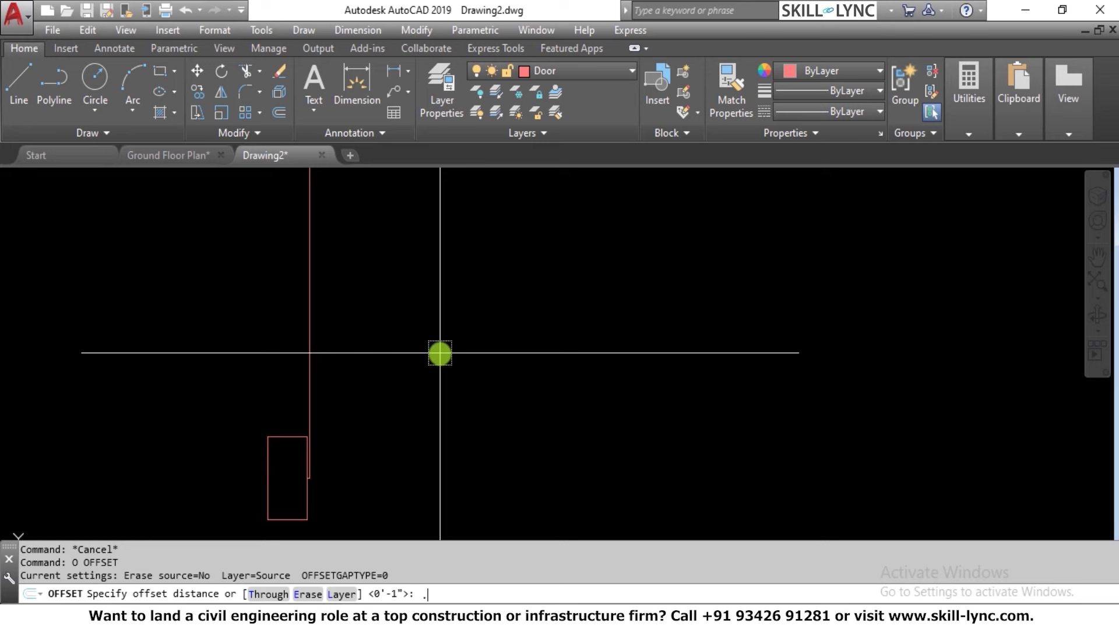
key("Return")
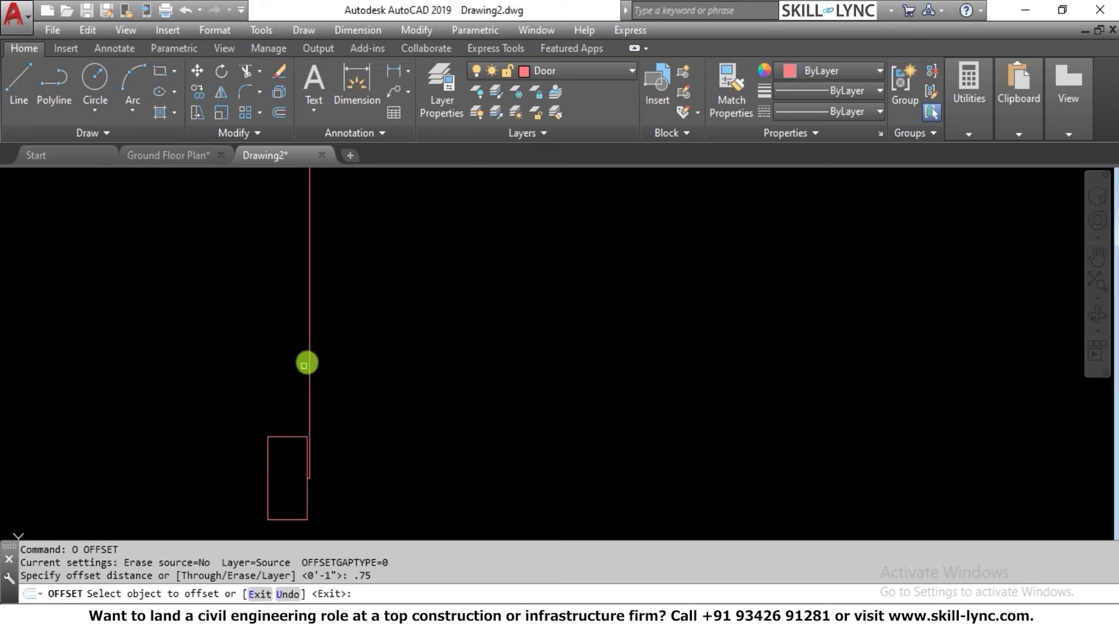
left_click(315, 359)
left_click(330, 370)
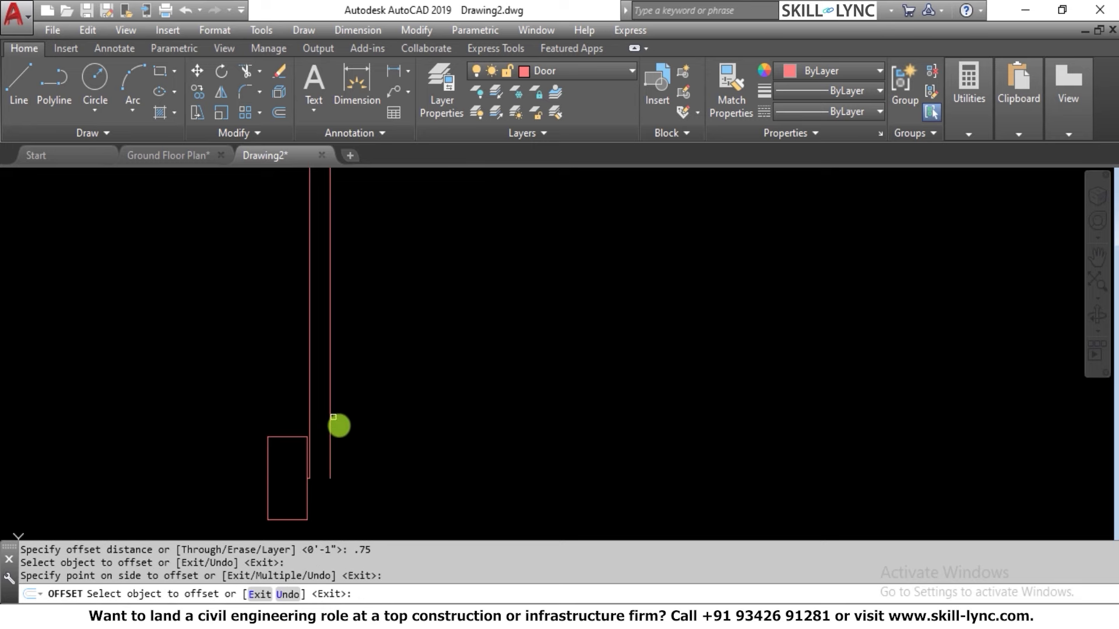
key("Escape")
left_click(344, 432)
left_click(324, 452)
type("e")
key("Return")
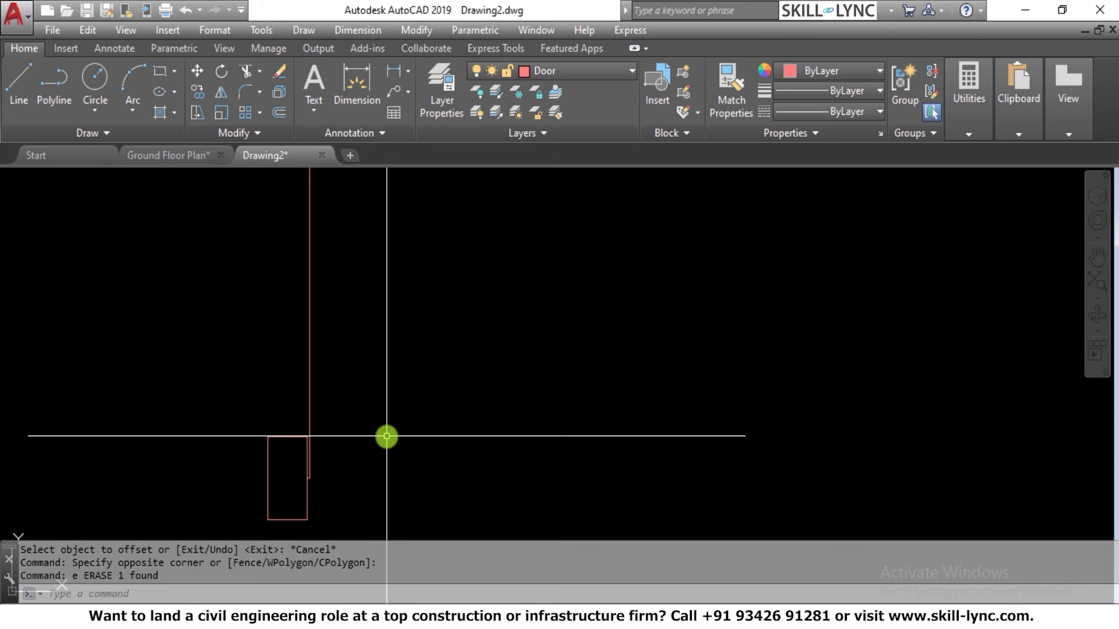
key("Escape")
key("Escape")
Step: Offset the vertical leaf line by 0.15 to form a thin parallel strip
type("o")
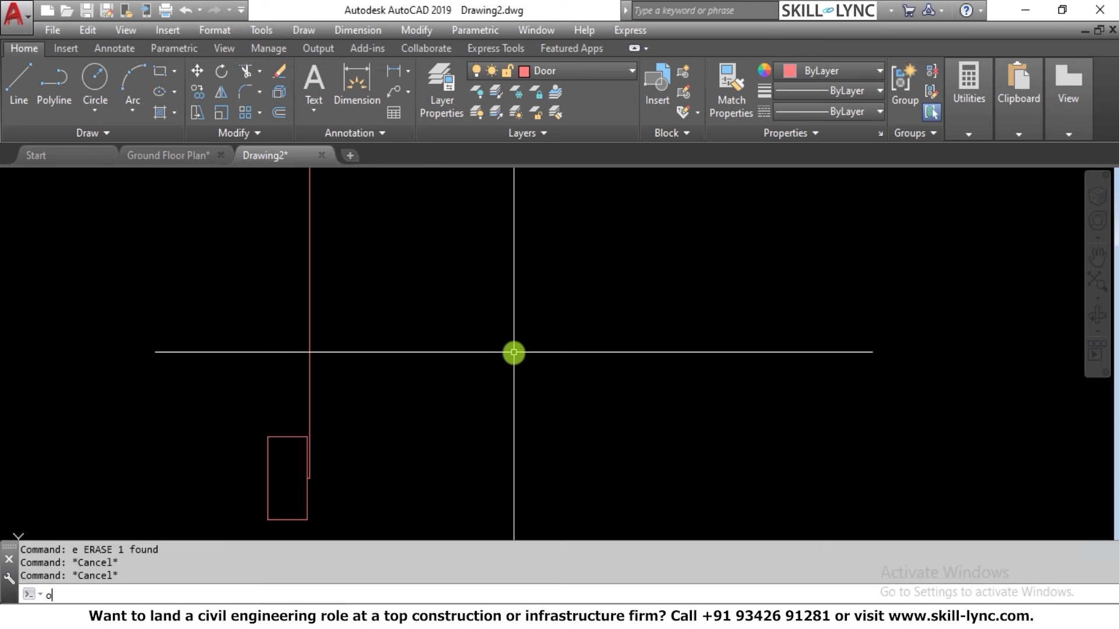
key("Return")
type(".15")
key("Return")
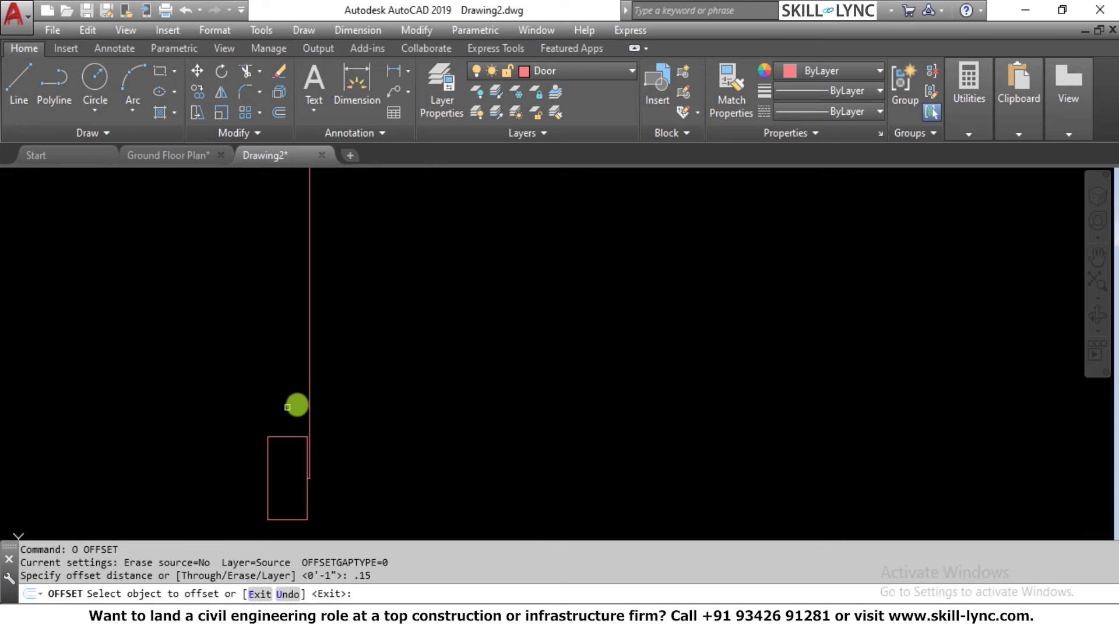
left_click(309, 393)
left_click(362, 404)
key("Escape")
scroll(305, 474, "up", 5)
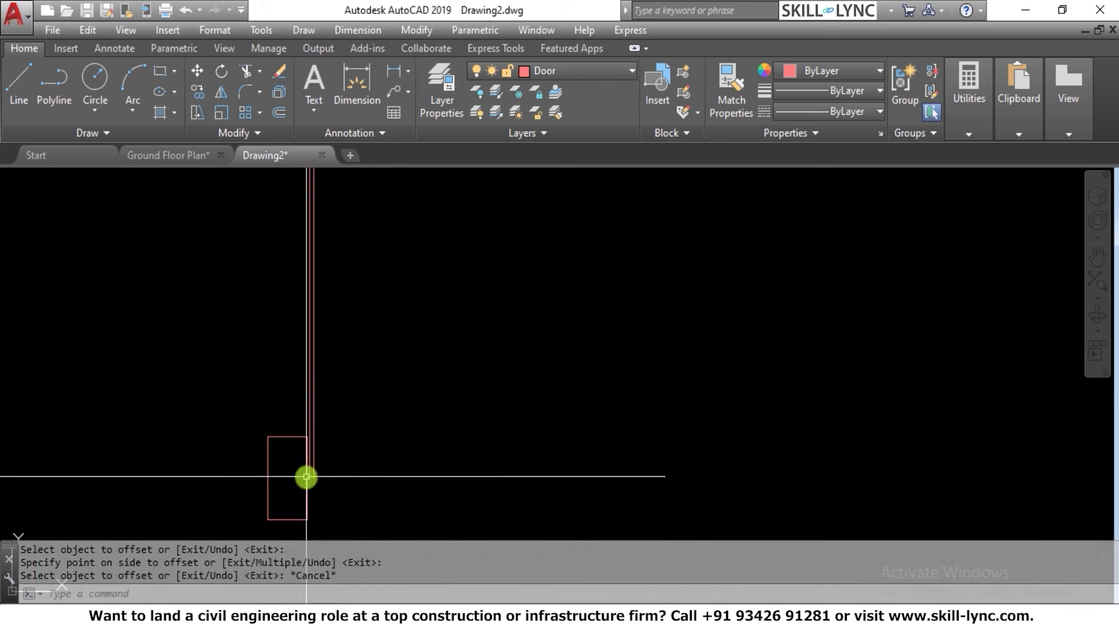
key("Escape")
key("Escape")
Step: Extend the short bottom line across the leaf to close its base
type("e")
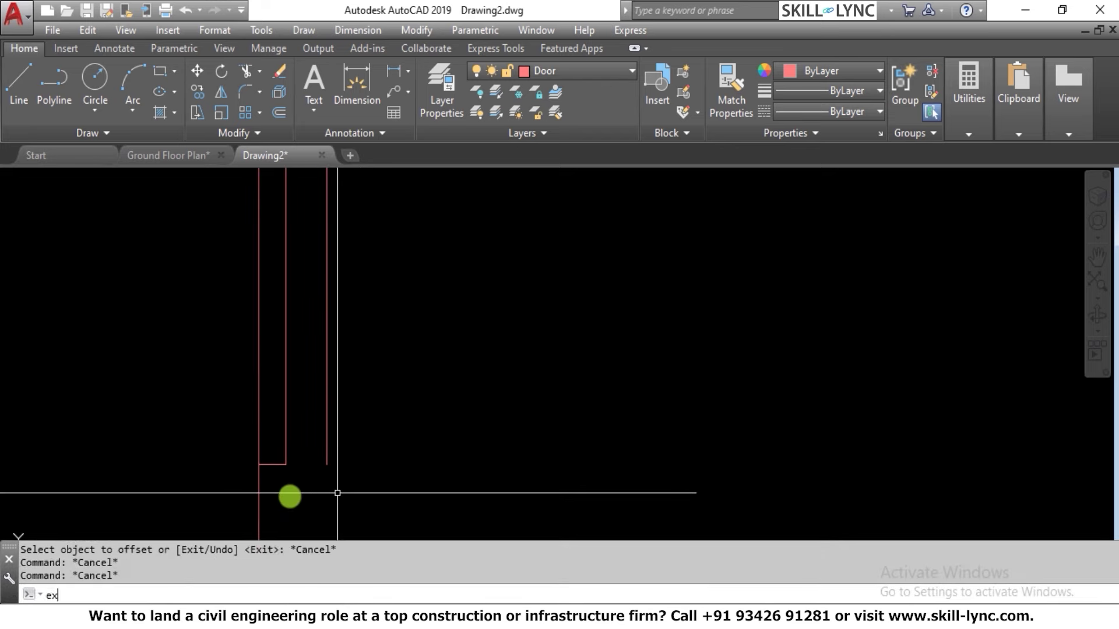
type("x")
key("Return")
key("Return")
scroll(289, 496, "up", 4)
left_click(276, 487)
left_click(262, 402)
key("Escape")
scroll(400, 478, "down", 6)
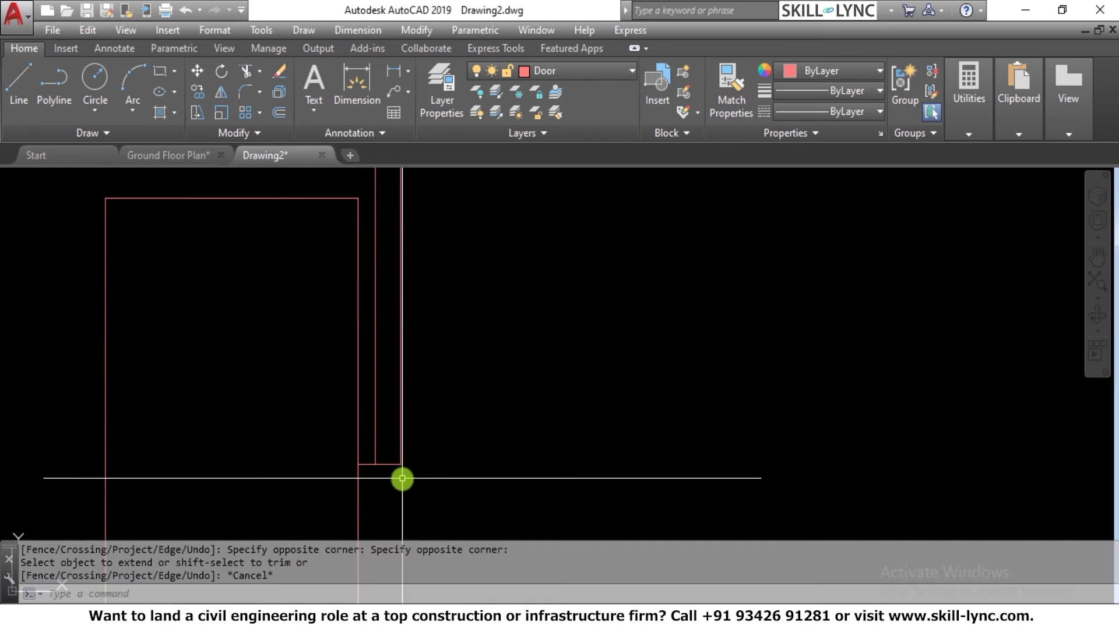
scroll(401, 477, "down", 8)
scroll(659, 444, "up", 2)
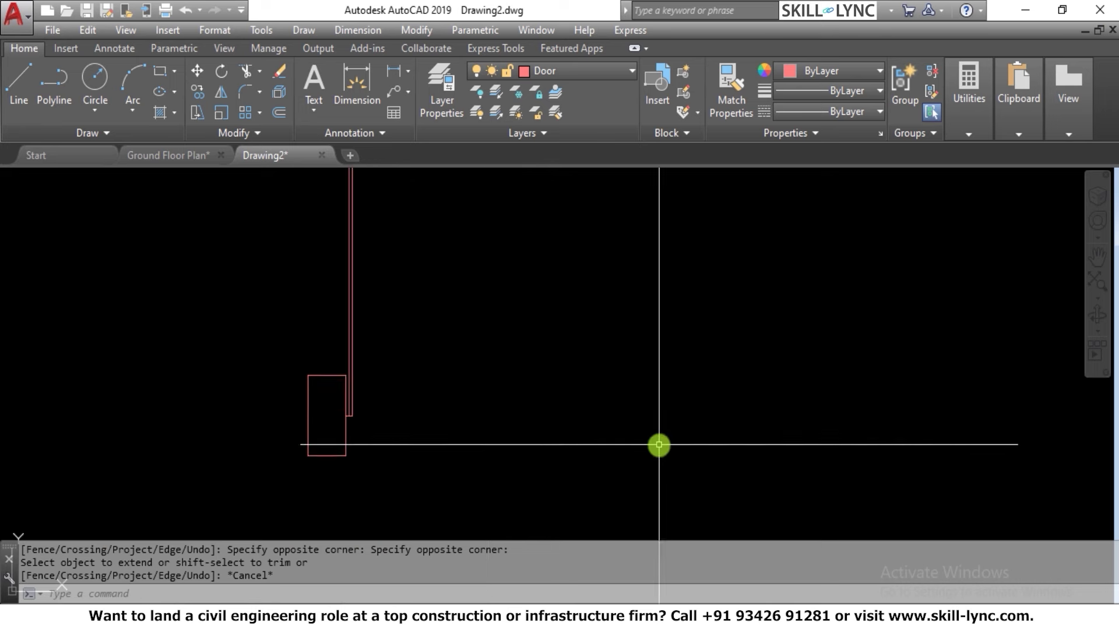
scroll(659, 445, "down", 2)
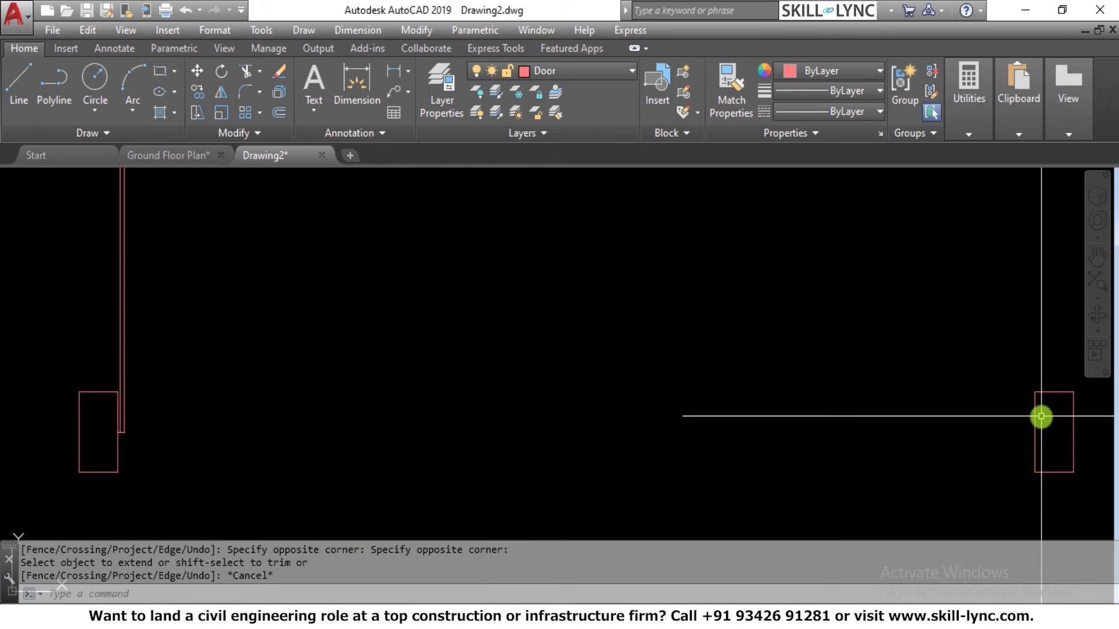
scroll(712, 475, "down", 2)
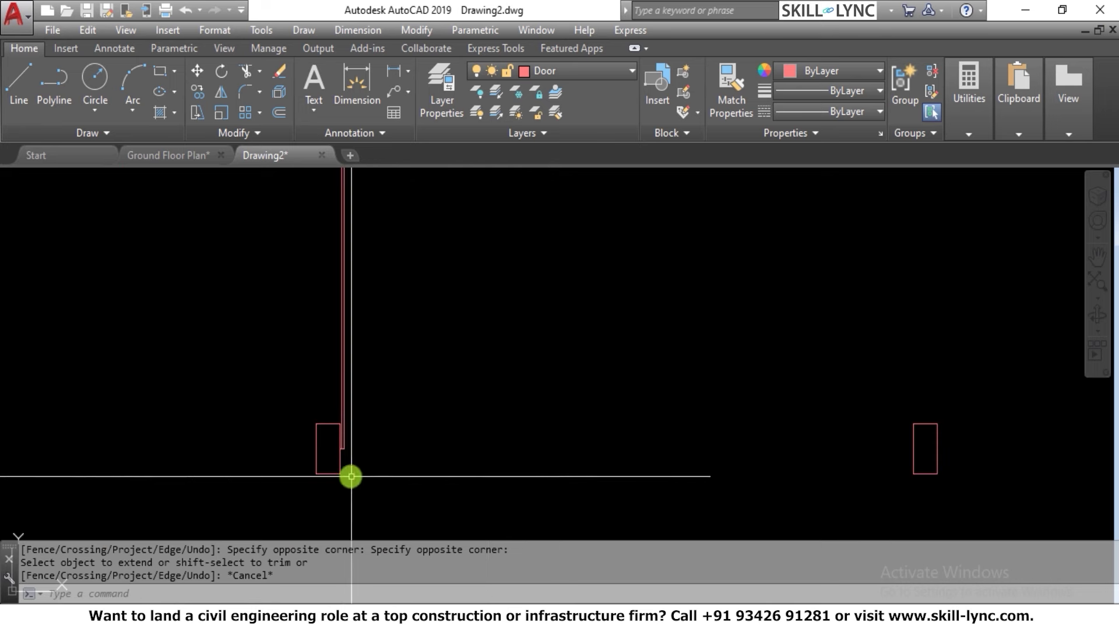
scroll(342, 462, "up", 5)
key("Escape")
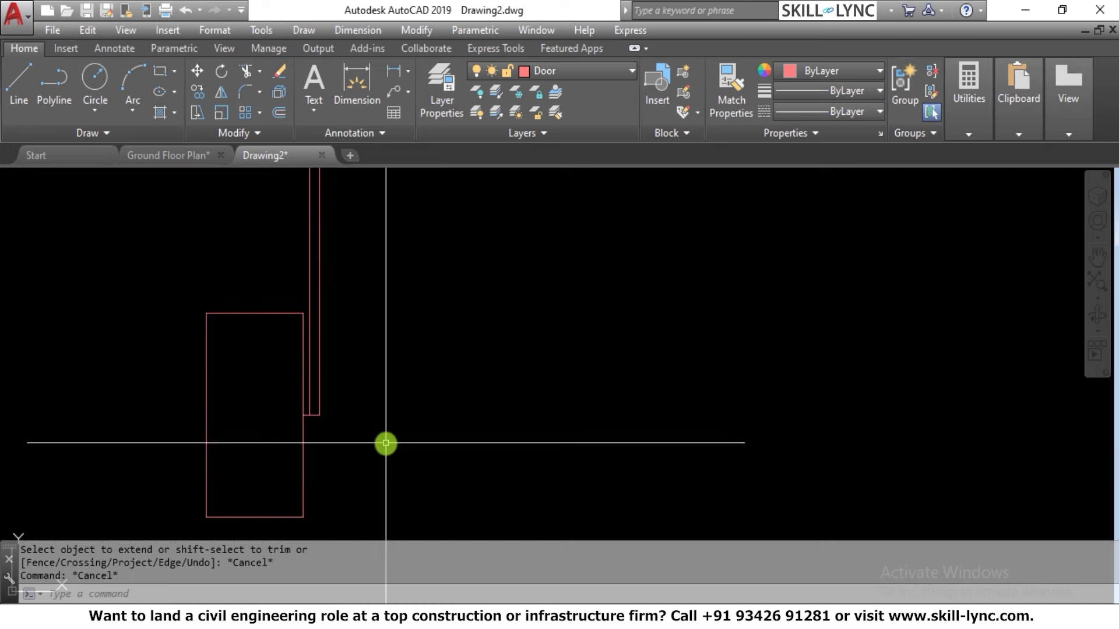
type("c")
key("Return")
scroll(347, 437, "up", 4)
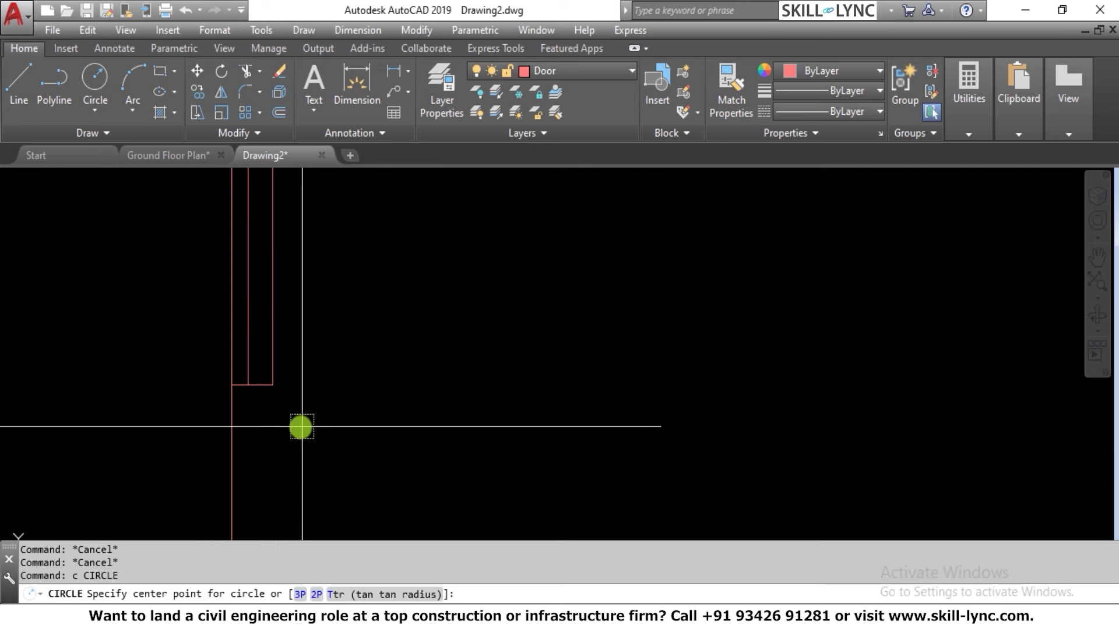
Step: Draw a circle centred at the hinge corner whose radius reaches the right jamb
left_click(248, 385)
scroll(257, 392, "down", 3)
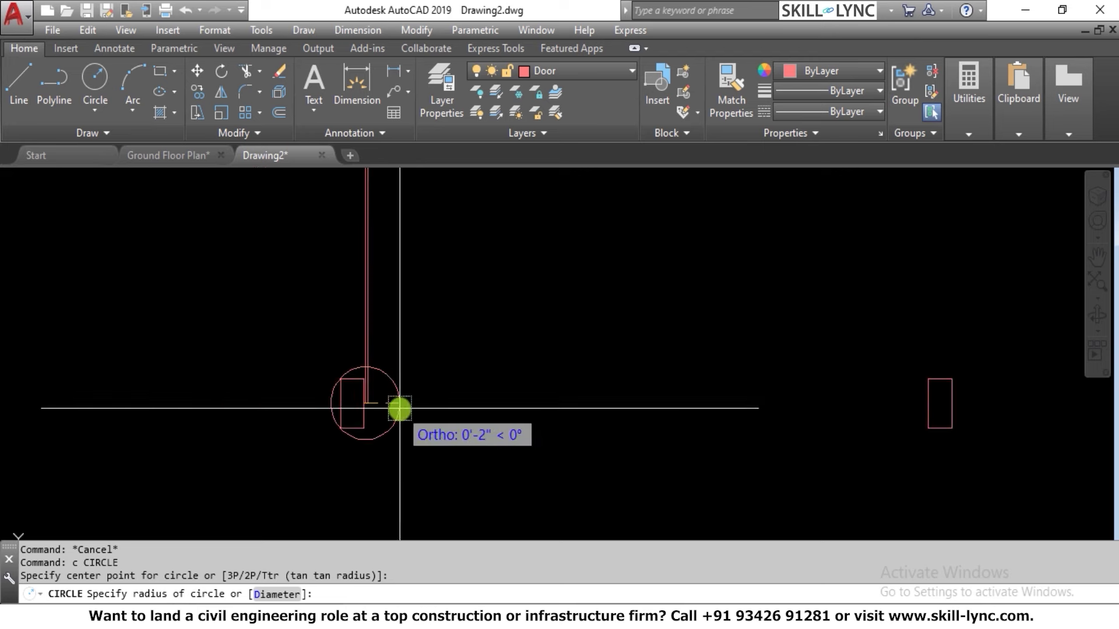
scroll(717, 424, "up", 4)
scroll(711, 429, "up", 2)
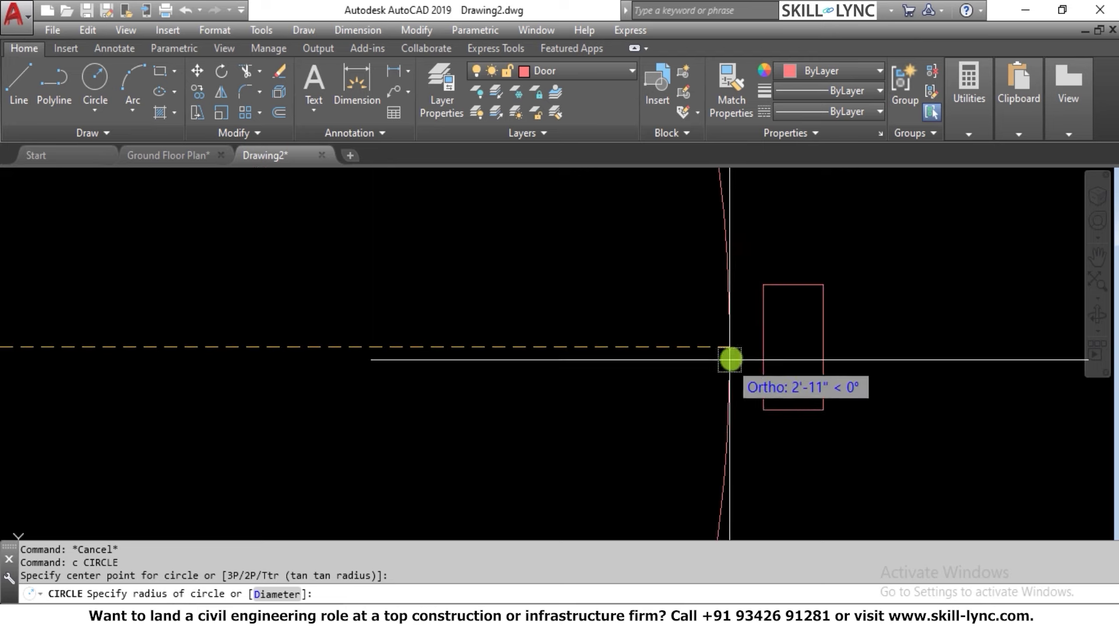
left_click(755, 335)
scroll(693, 389, "down", 5)
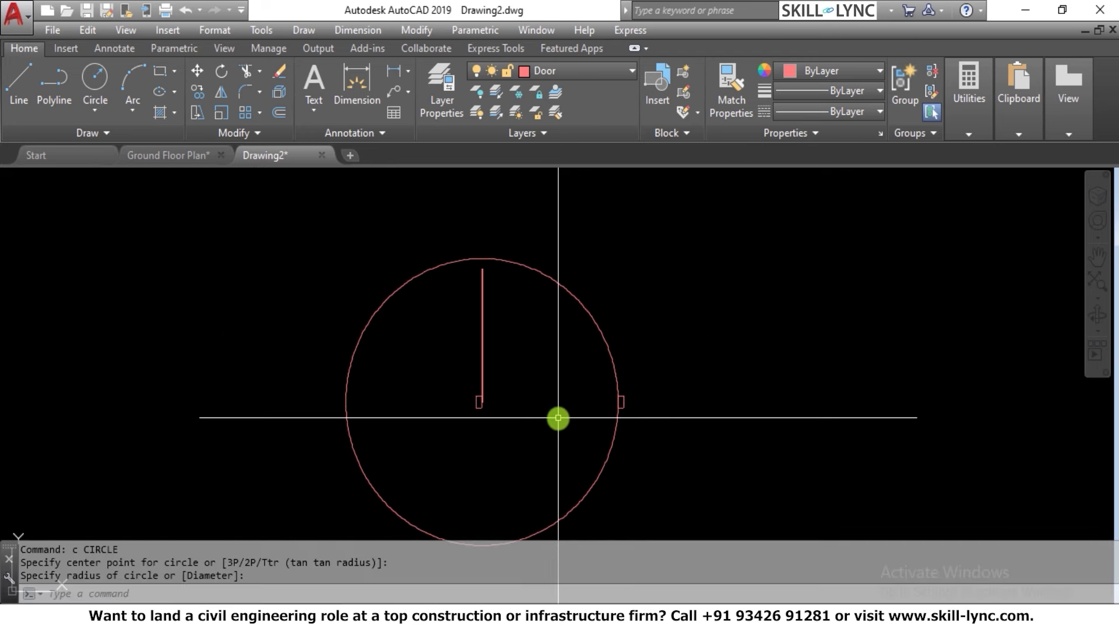
scroll(508, 295, "up", 2)
scroll(466, 229, "up", 2)
scroll(474, 230, "down", 3)
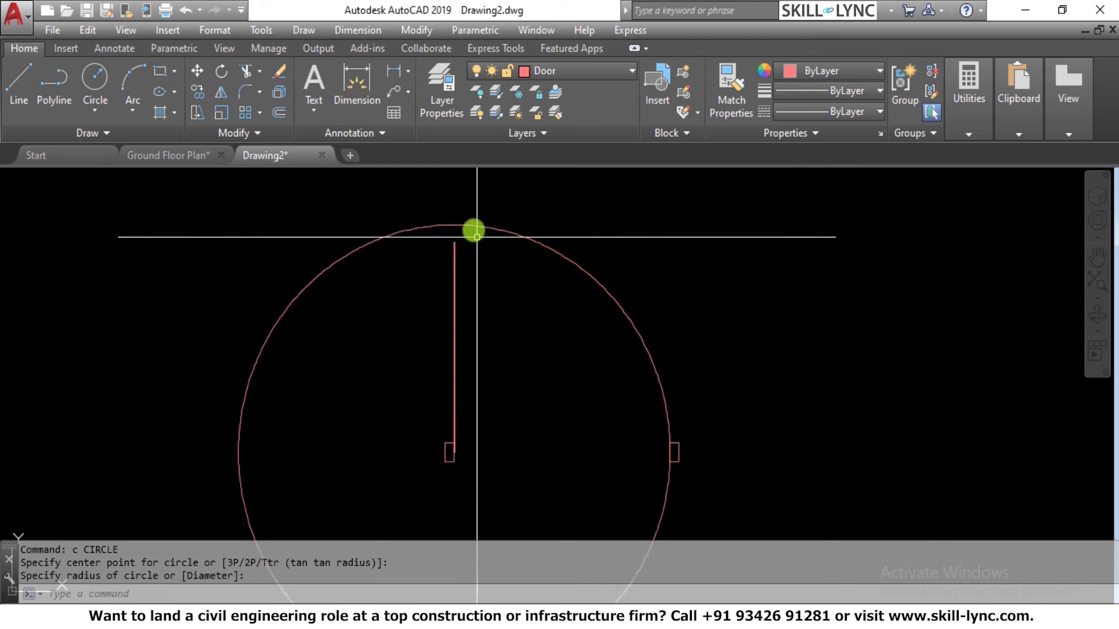
scroll(462, 214, "up", 4)
scroll(463, 215, "down", 1)
Step: Extend the two leaf lines up to the swing circle
key("Escape")
type("ex")
key("Return")
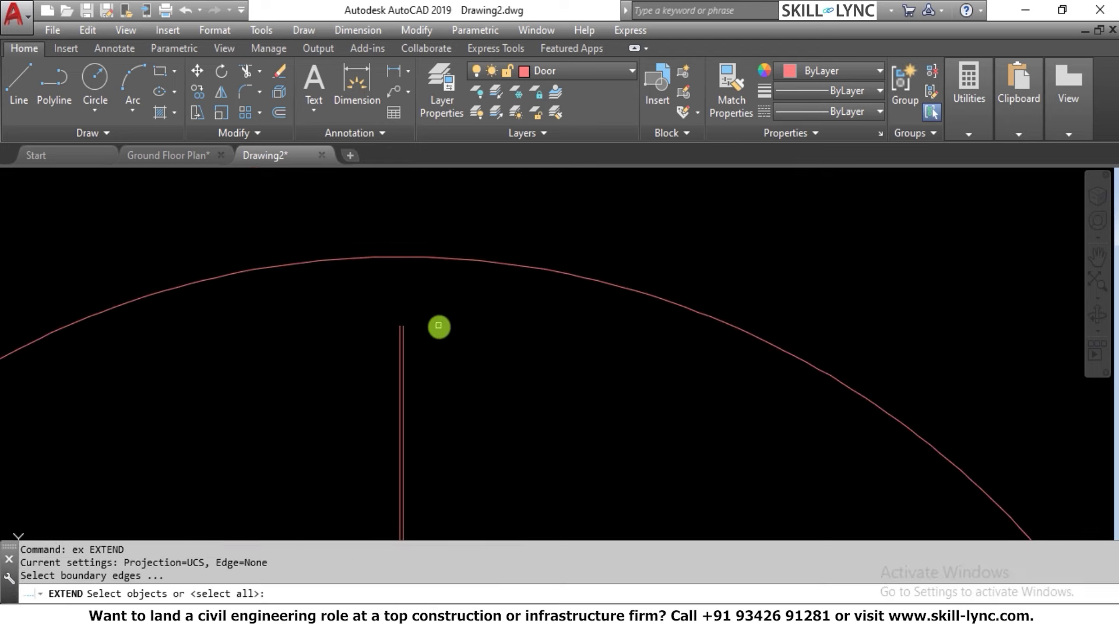
key("Return")
left_click(442, 325)
left_click(368, 389)
key("Escape")
scroll(385, 291, "up", 6)
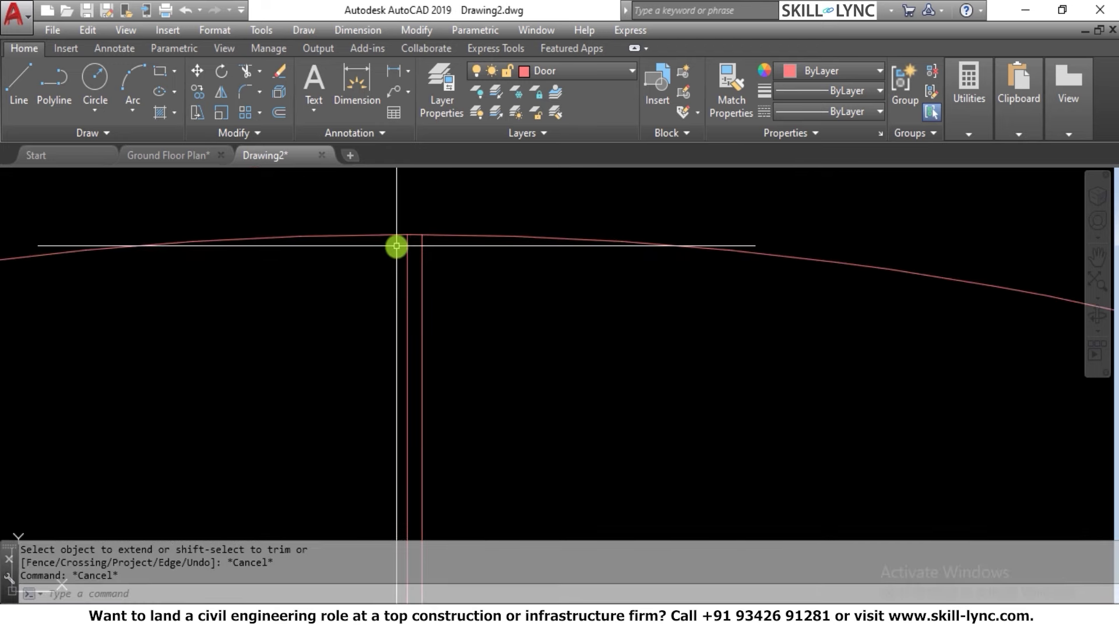
Step: Trim the circle to a quarter arc from the leaf top to the right jamb
type("tr")
key("Return")
key("Return")
left_click(343, 327)
left_click(362, 245)
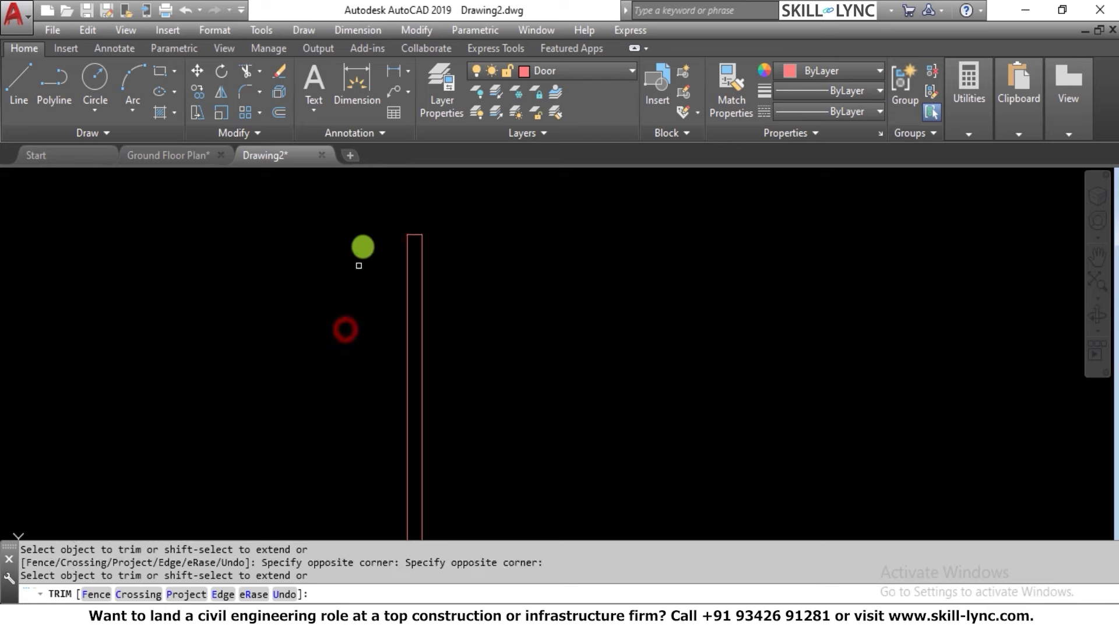
key("Escape")
type("u")
key("Return")
scroll(394, 258, "down", 5)
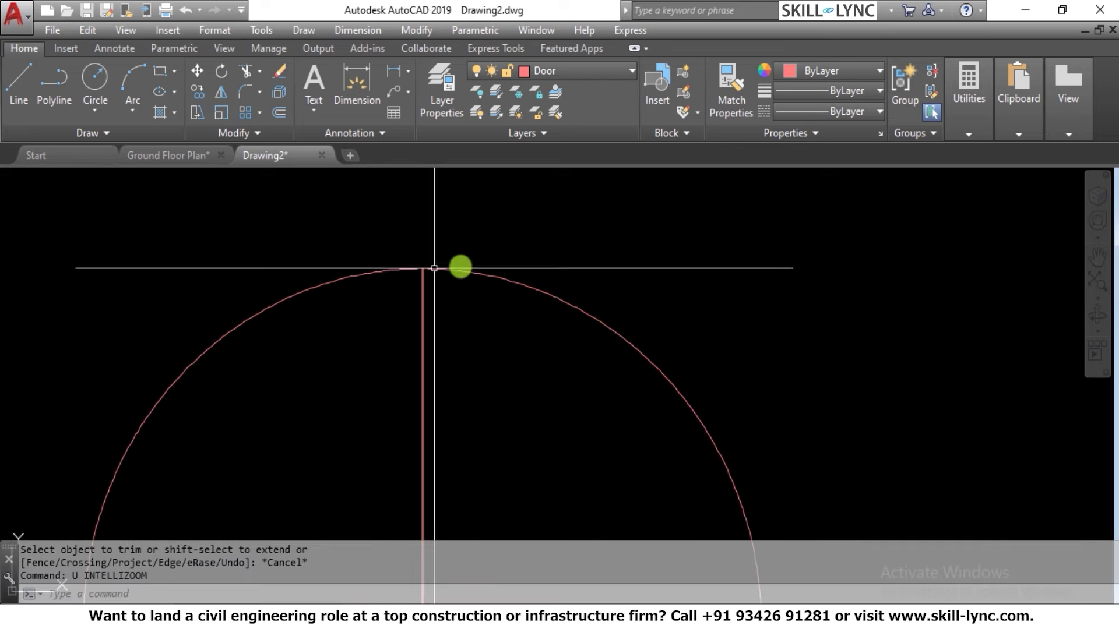
scroll(676, 438, "up", 4)
scroll(676, 437, "up", 4)
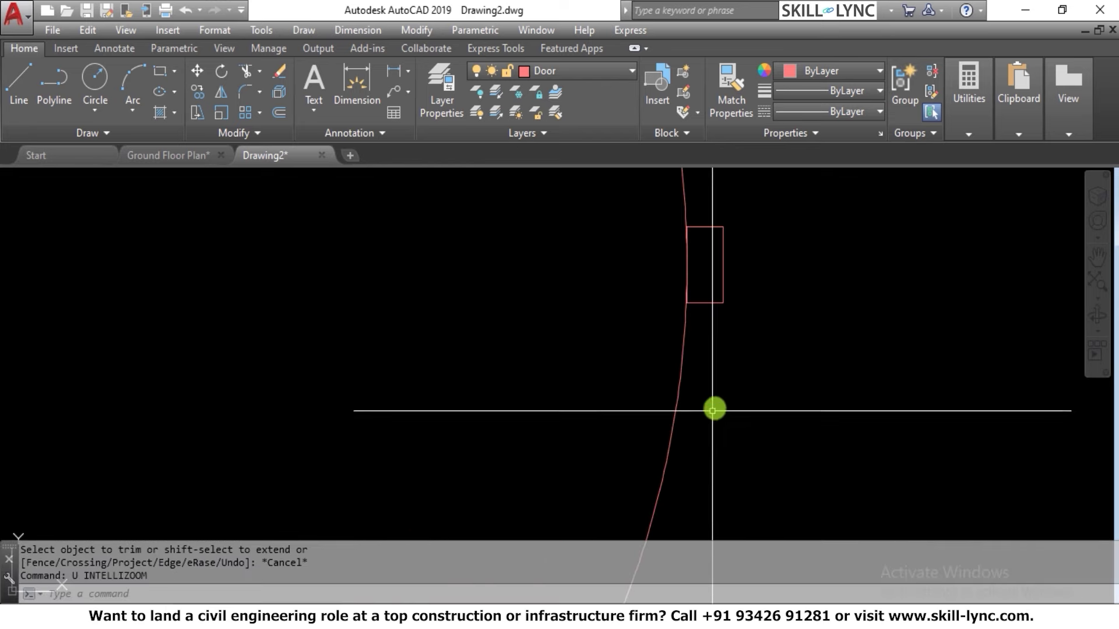
key("Escape")
key("Escape")
type("tr")
key("Return")
key("Return")
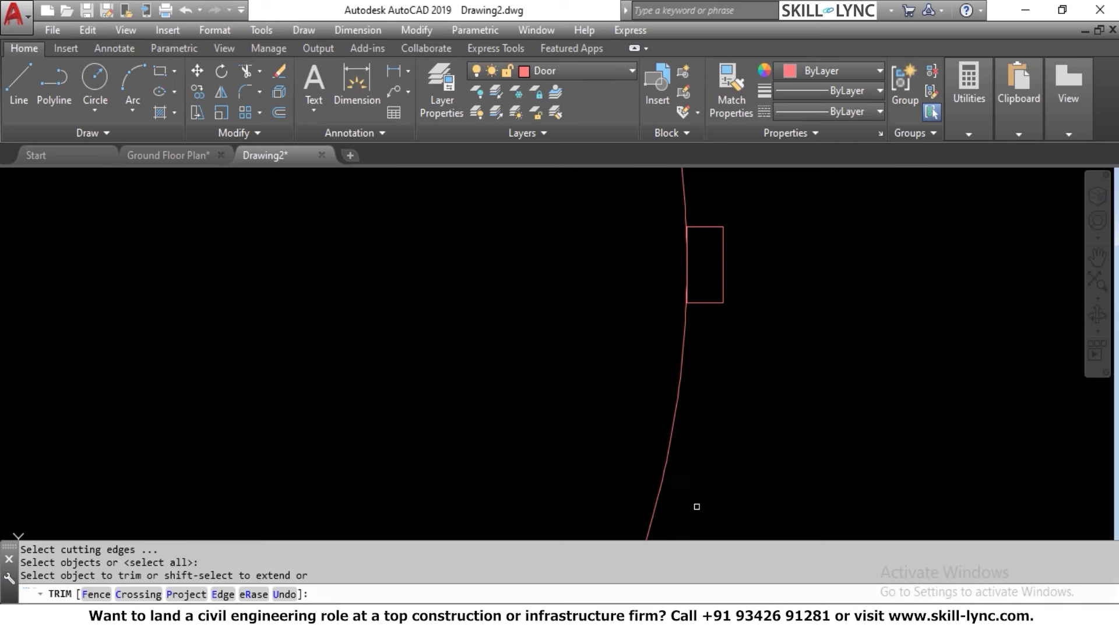
scroll(696, 507, "down", 6)
key("Escape")
key("Escape")
scroll(412, 362, "up", 1)
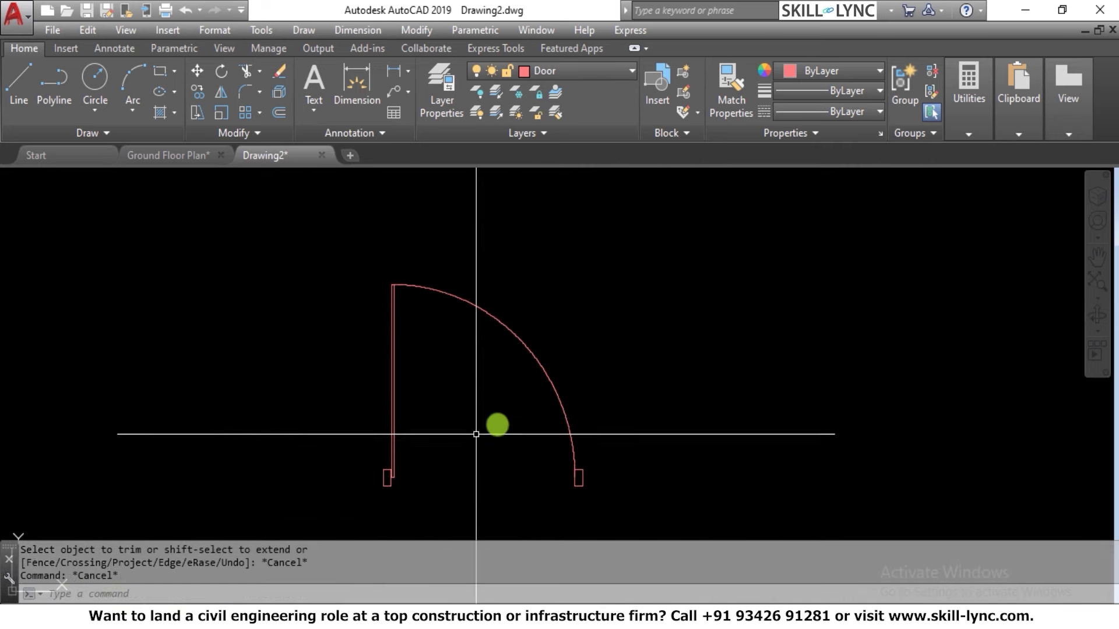
scroll(539, 521, "up", 4)
scroll(452, 456, "down", 4)
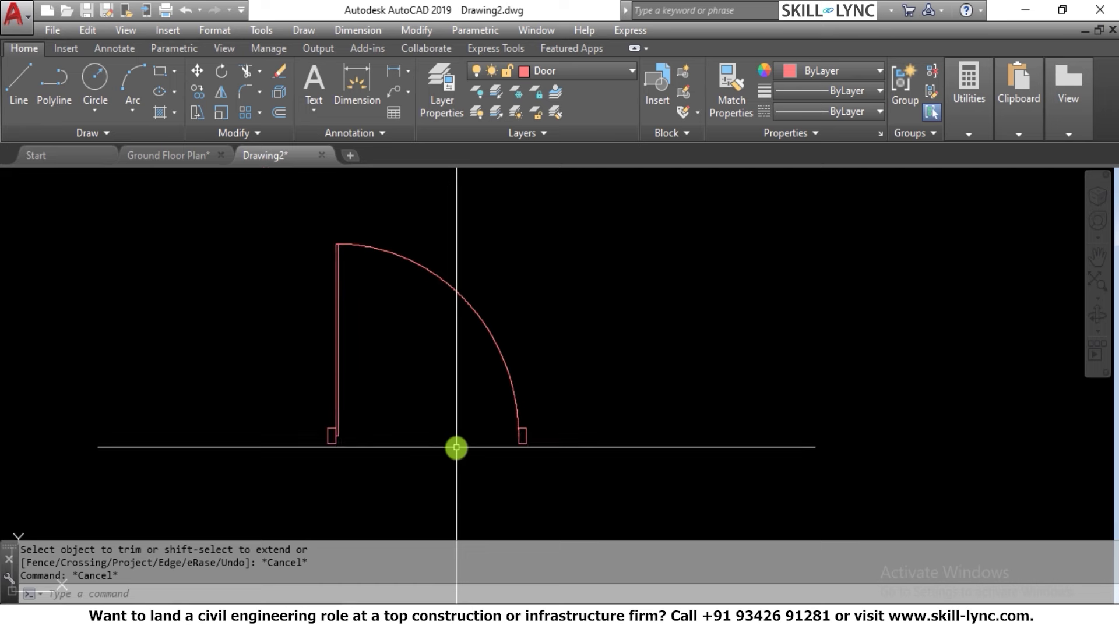
scroll(380, 452, "up", 4)
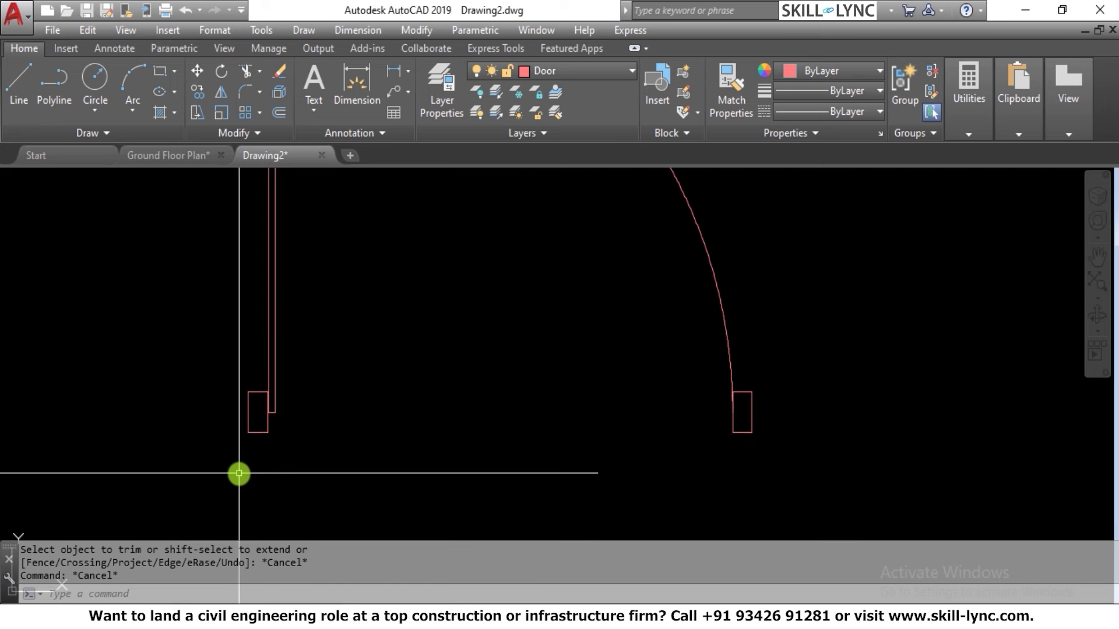
type("di")
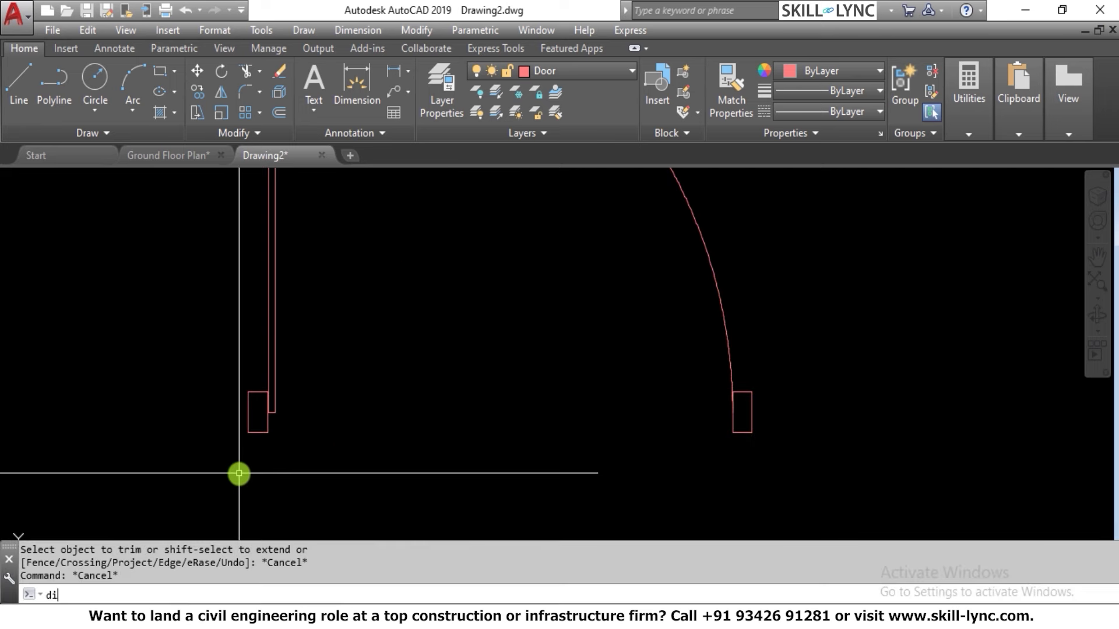
type("ml")
key("Escape")
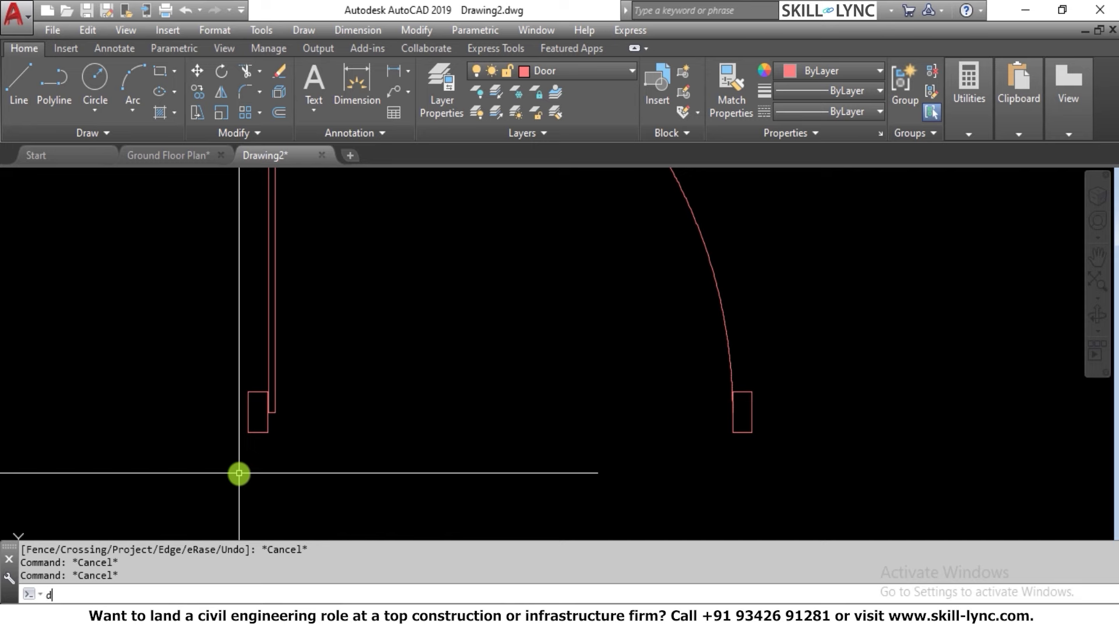
scroll(240, 327, "up", 2)
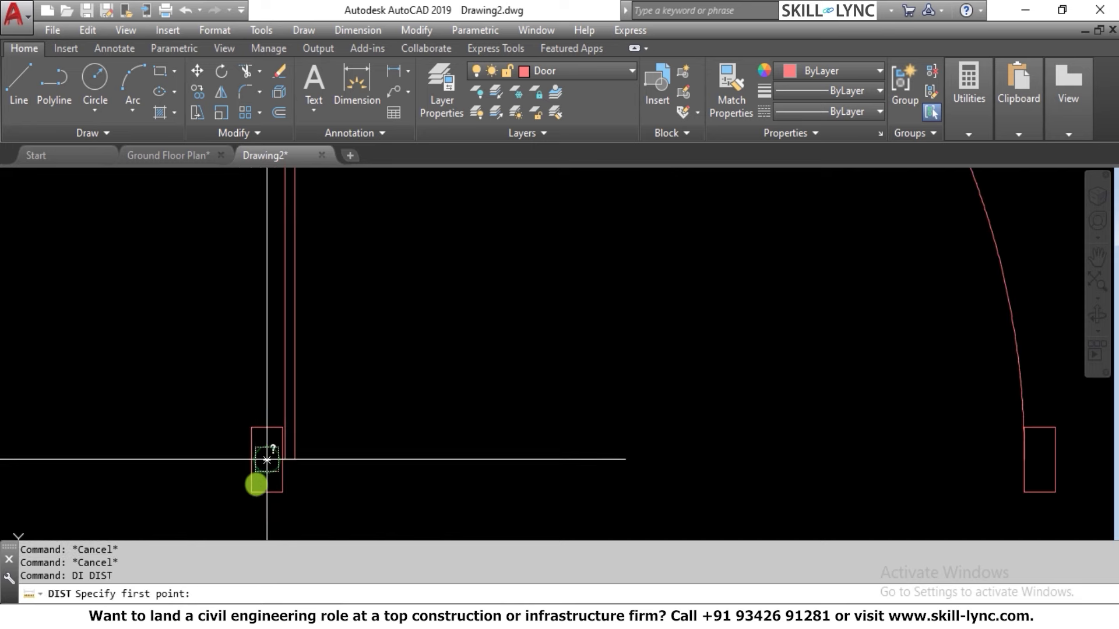
left_click(250, 492)
scroll(219, 423, "down", 2)
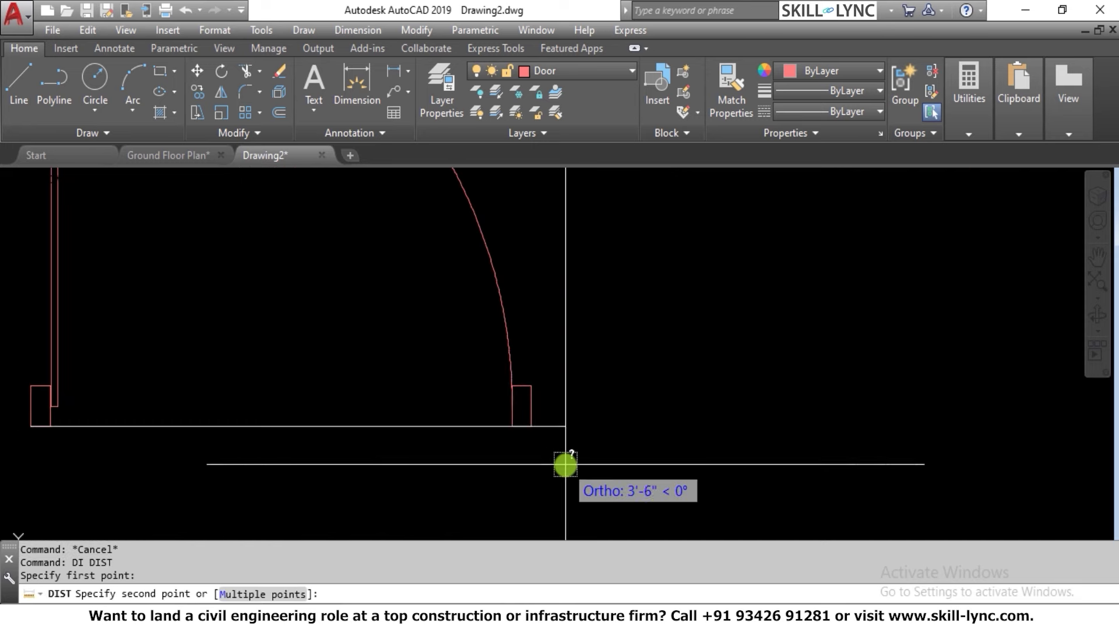
left_click(530, 426)
scroll(499, 467, "down", 2)
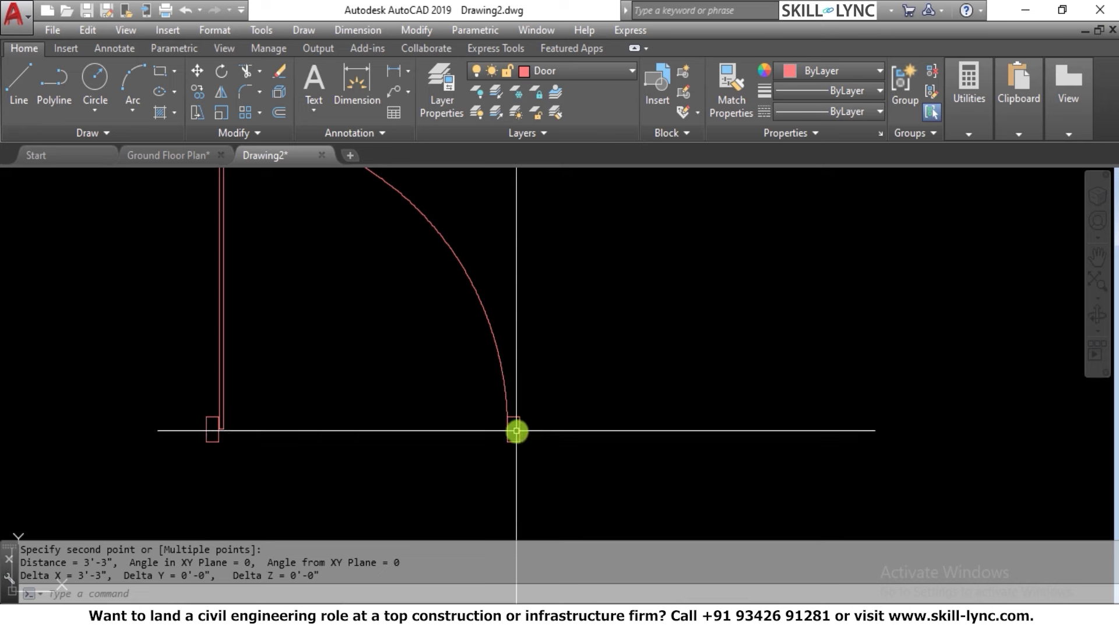
scroll(604, 435, "down", 4)
scroll(474, 419, "up", 4)
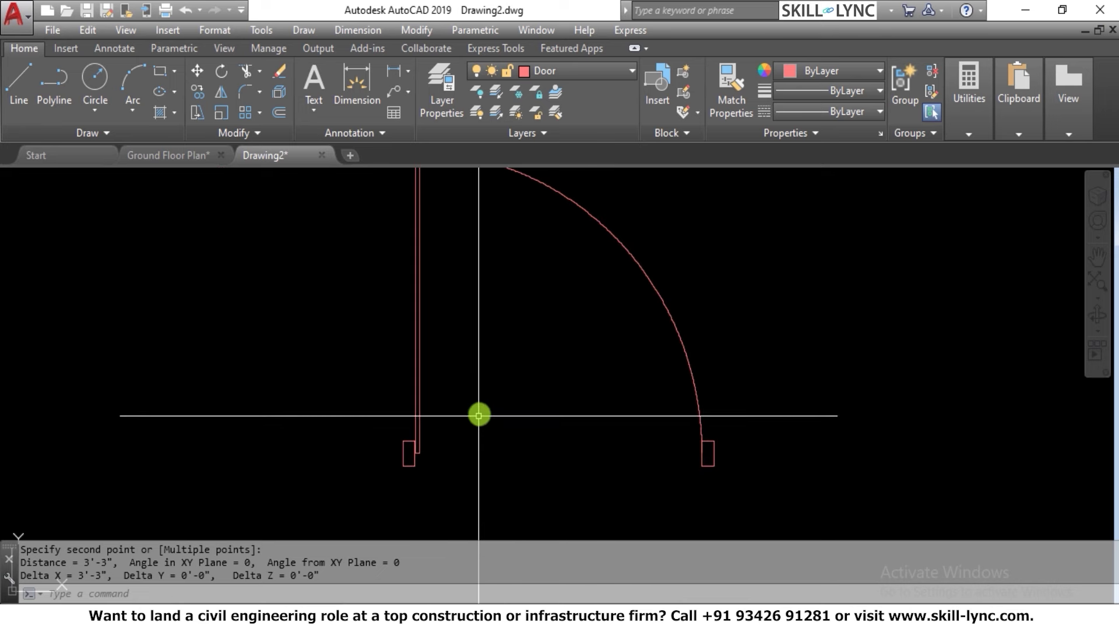
scroll(479, 415, "down", 4)
scroll(614, 362, "up", 2)
key("Escape")
key("Escape")
scroll(547, 487, "up", 2)
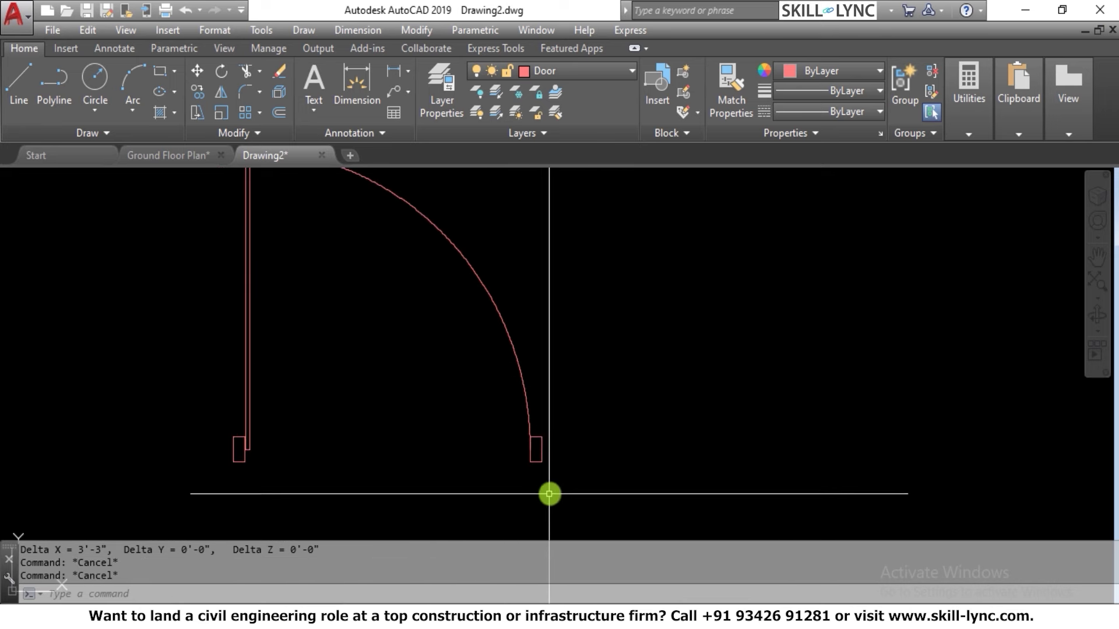
scroll(551, 486, "down", 2)
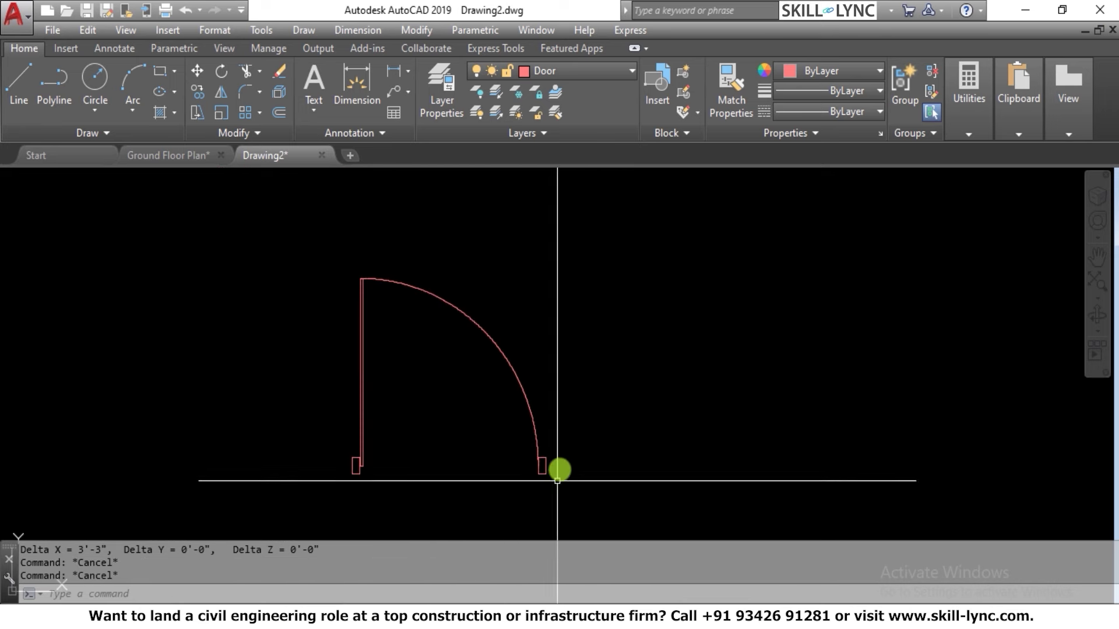
left_click(271, 261)
key("Escape")
left_click(310, 267)
left_click(623, 505)
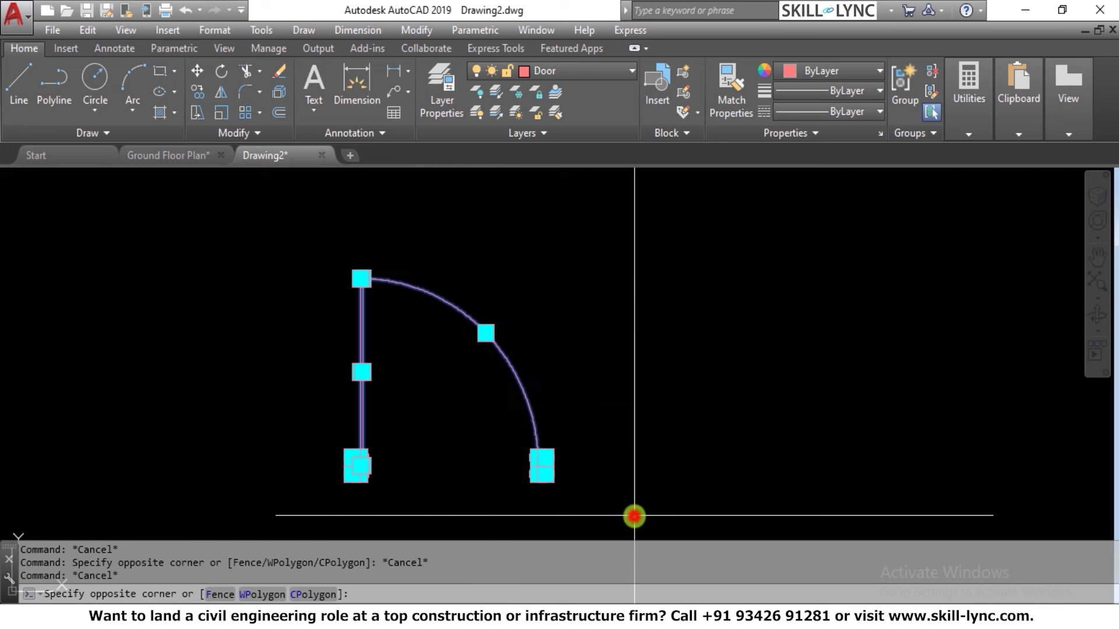
key("Escape")
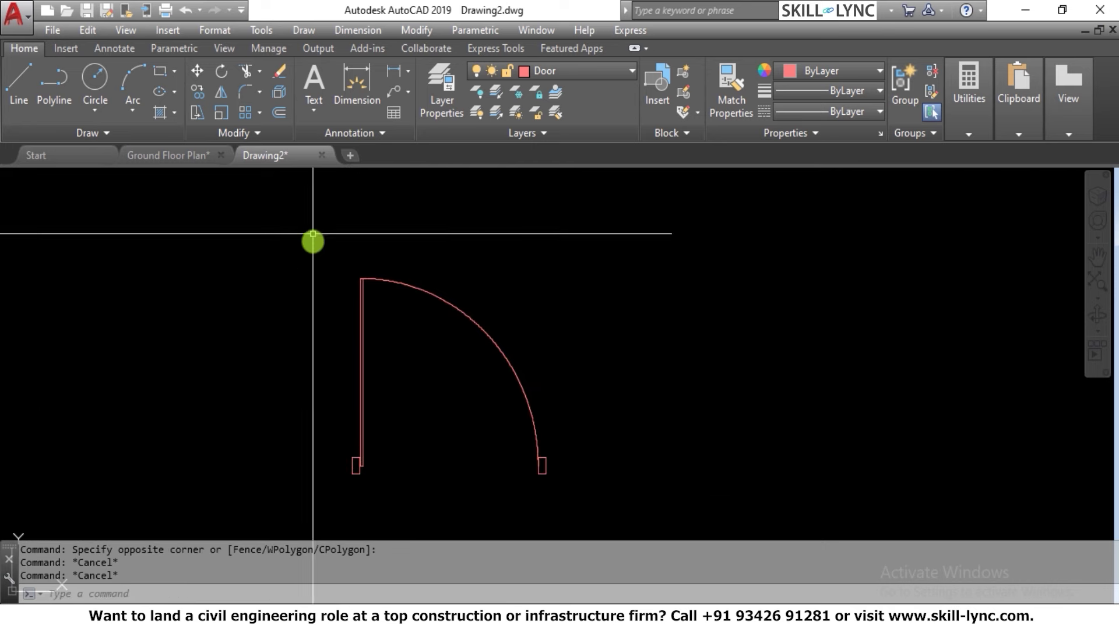
scroll(437, 362, "down", 4)
scroll(527, 380, "up", 2)
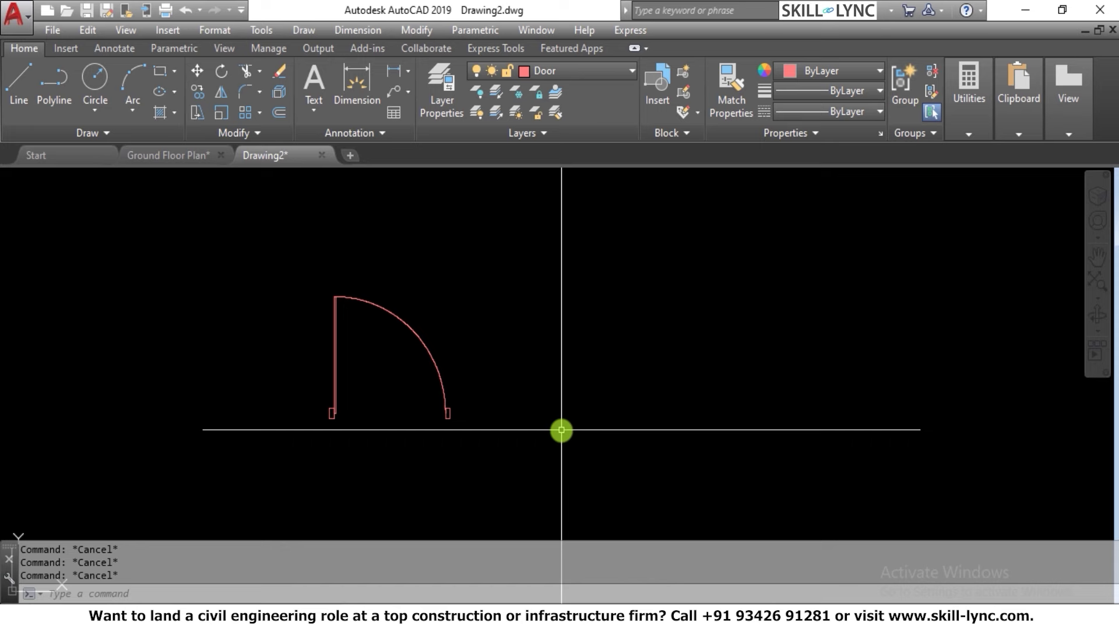
Step: Open Block Definition with B and name the block Door-Single Swing -3'-3"
type("B")
key("Return")
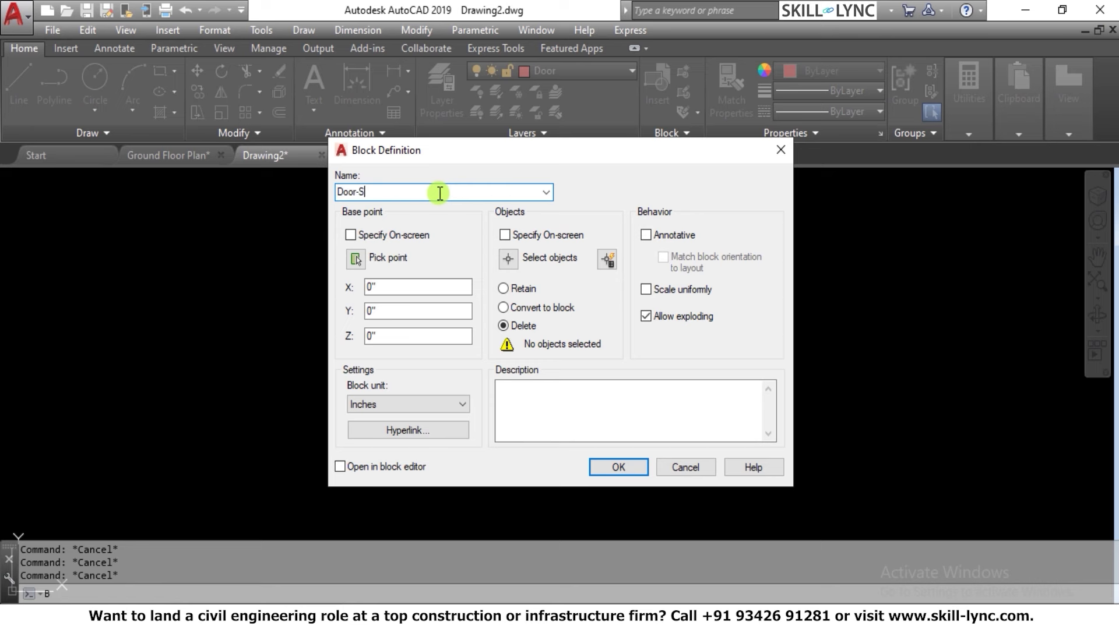
type("Swing")
type(" -3")
type("'3")
type("\"")
type("-")
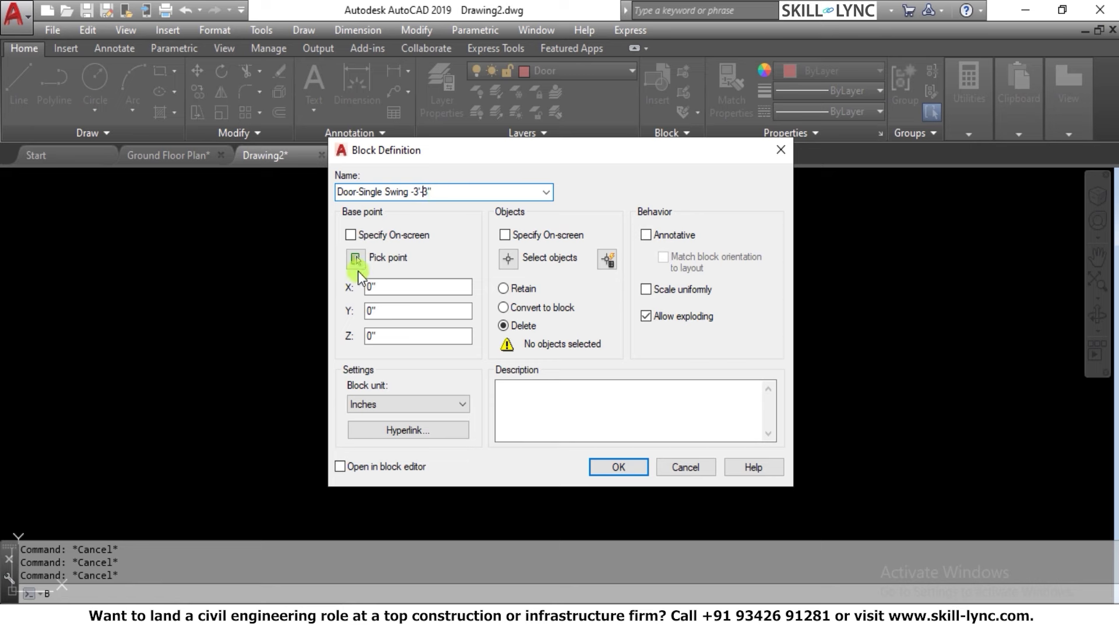
left_click_drag(475, 192, 304, 195)
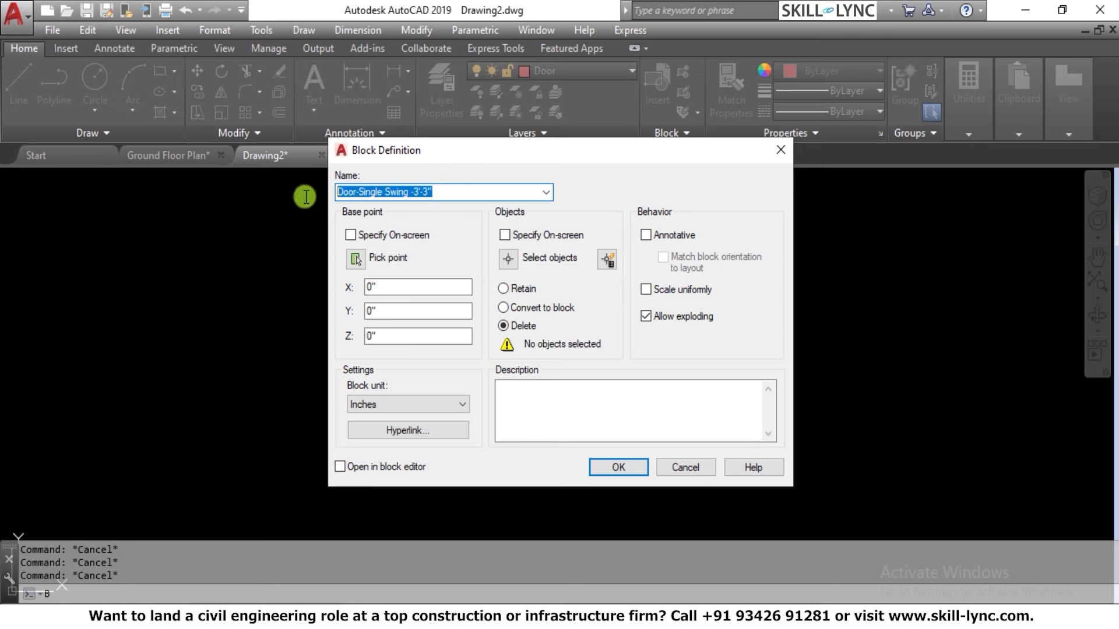
Step: Pick the left jamb's corner as the block's base point
left_click(356, 259)
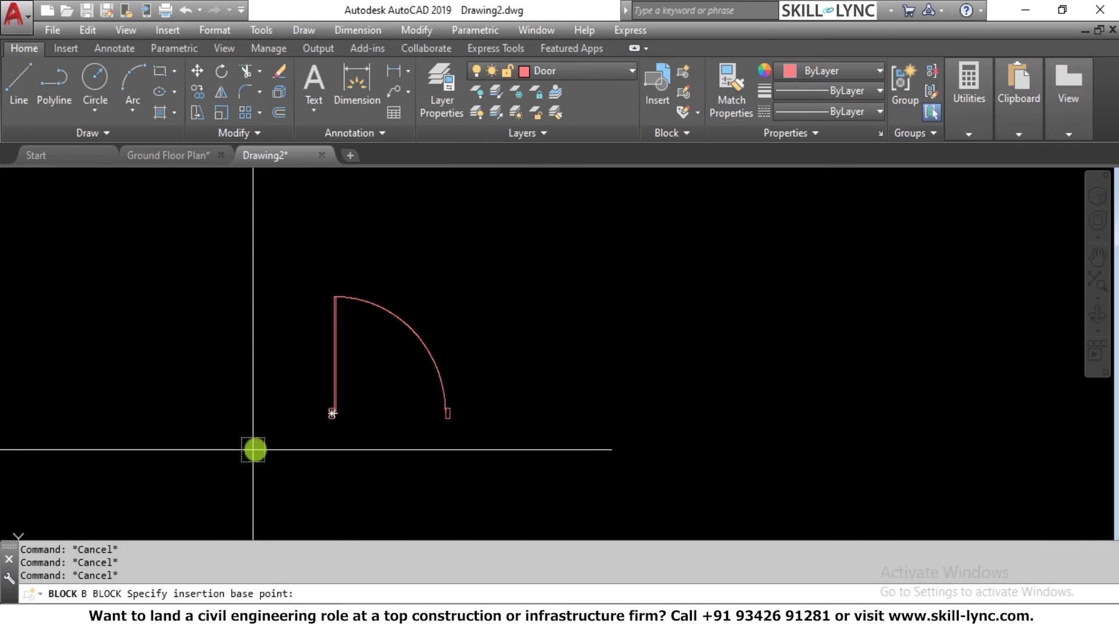
scroll(342, 442, "up", 8)
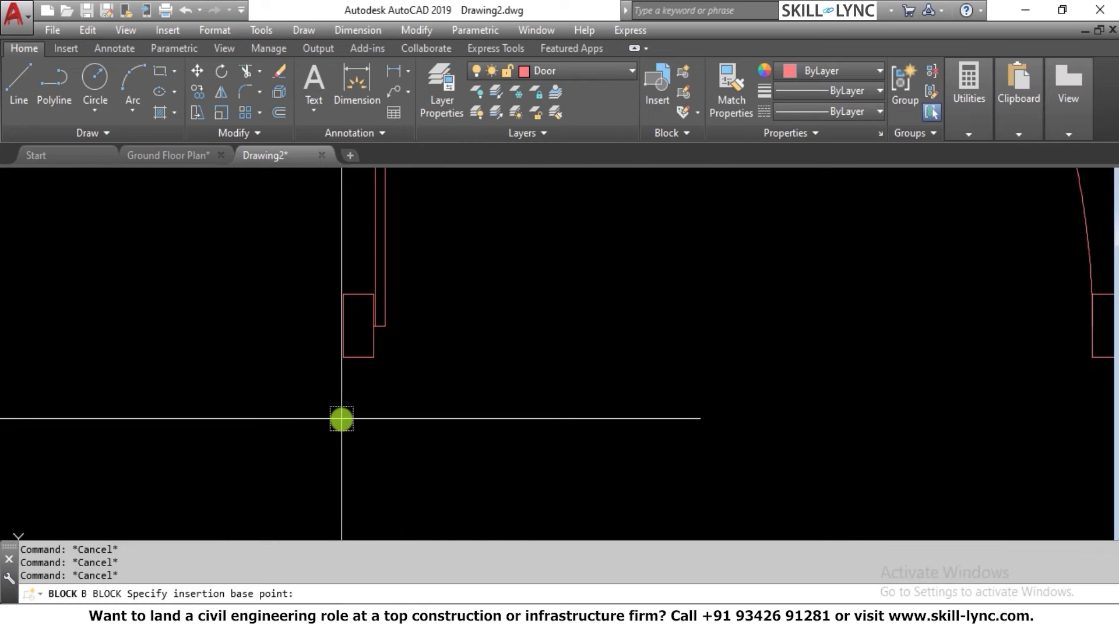
scroll(342, 417, "down", 3)
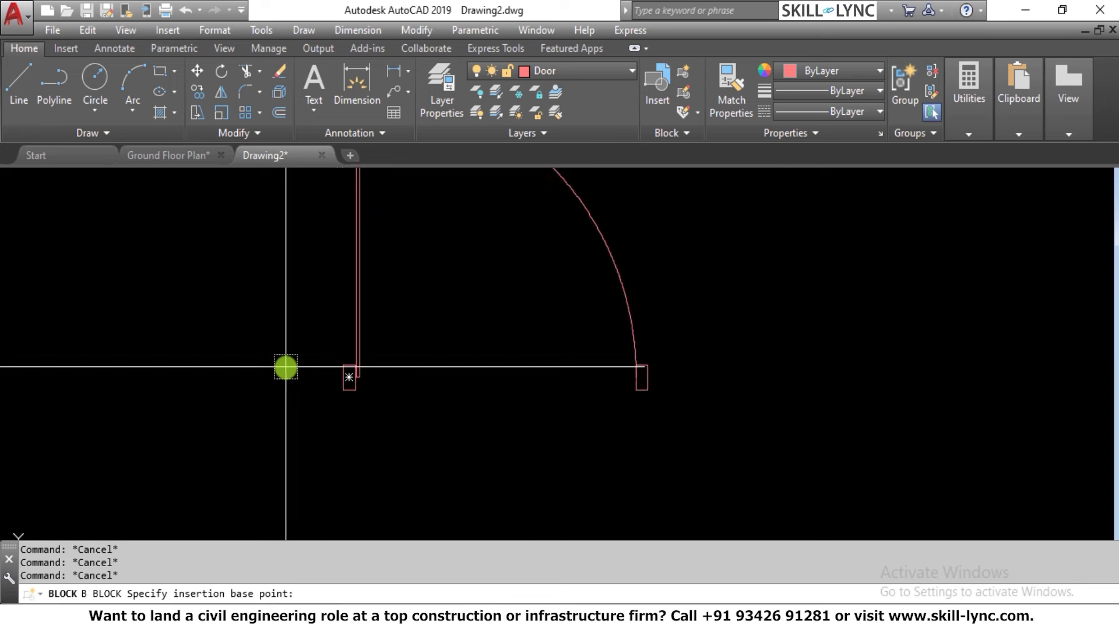
scroll(314, 391, "up", 4)
scroll(338, 415, "up", 2)
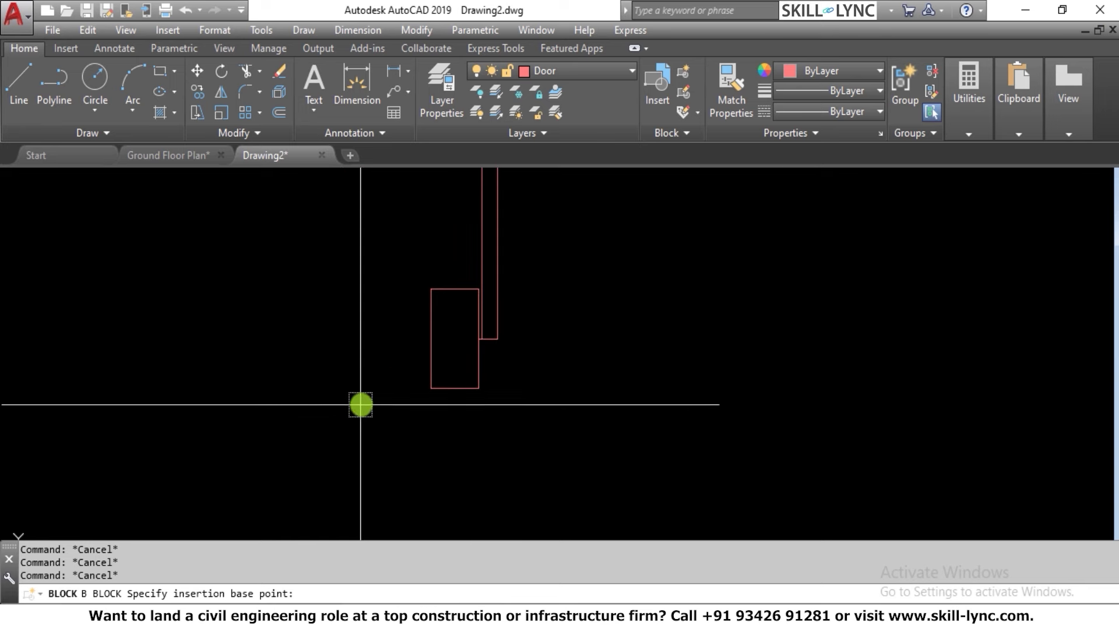
scroll(393, 353, "down", 2)
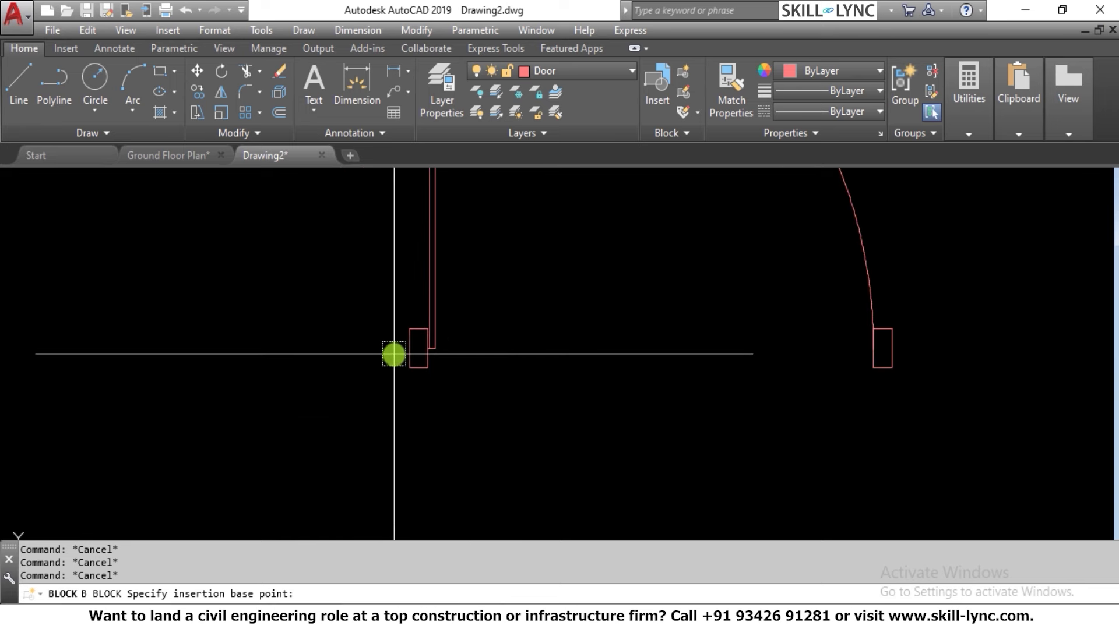
scroll(393, 354, "down", 2)
scroll(375, 349, "up", 4)
scroll(282, 389, "down", 2)
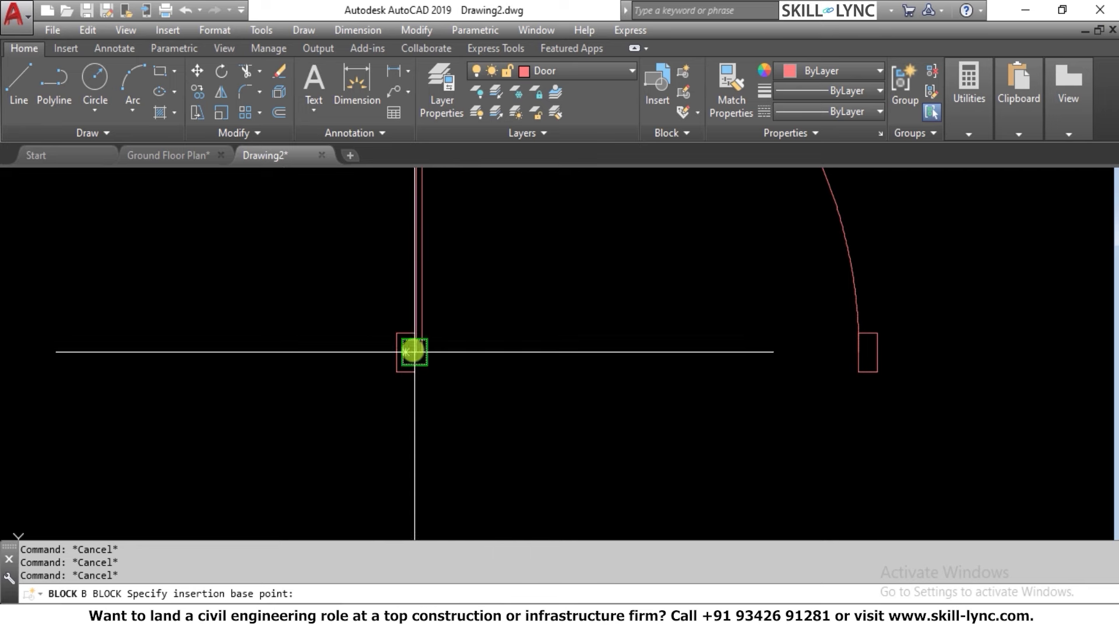
scroll(402, 347, "up", 3)
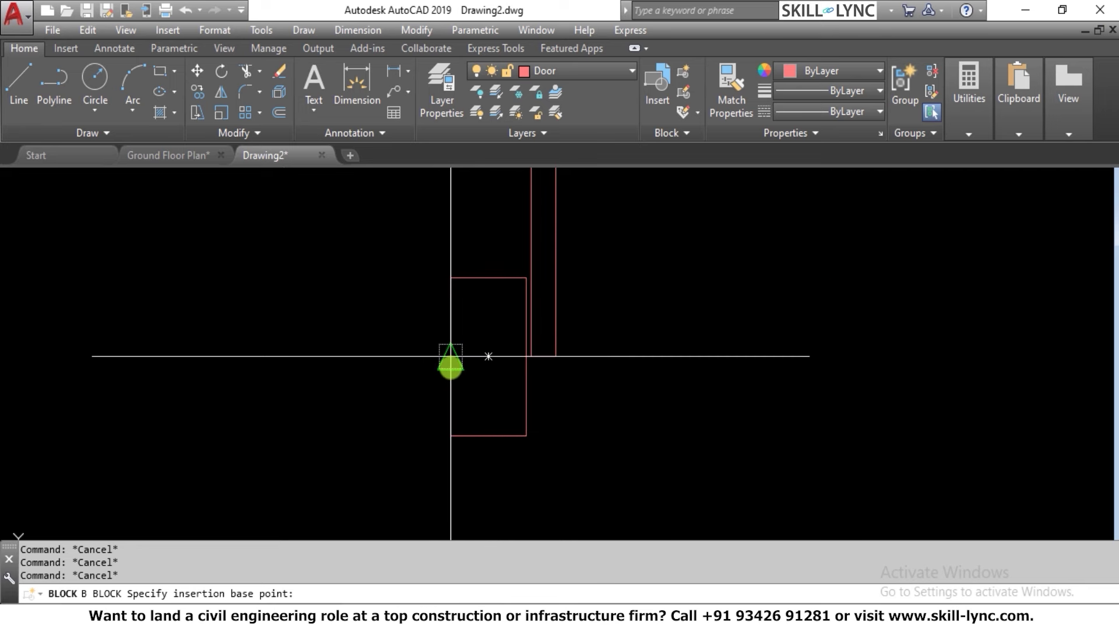
left_click(450, 356)
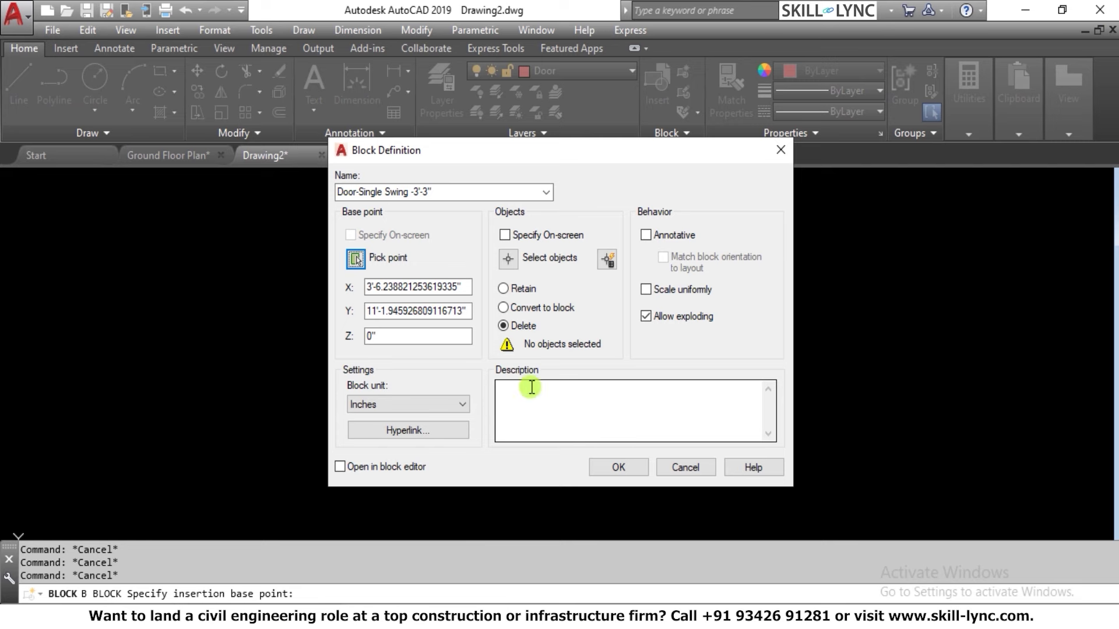
Step: Select all six door objects for the block with a crossing window
left_click(509, 259)
scroll(527, 429, "down", 5)
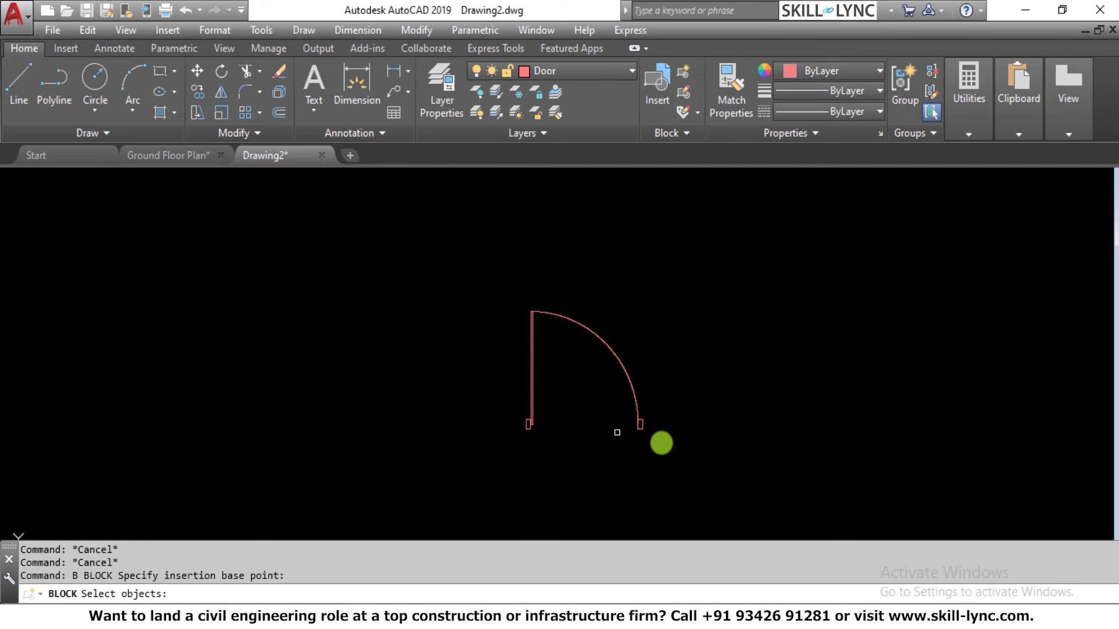
left_click(674, 458)
left_click(502, 285)
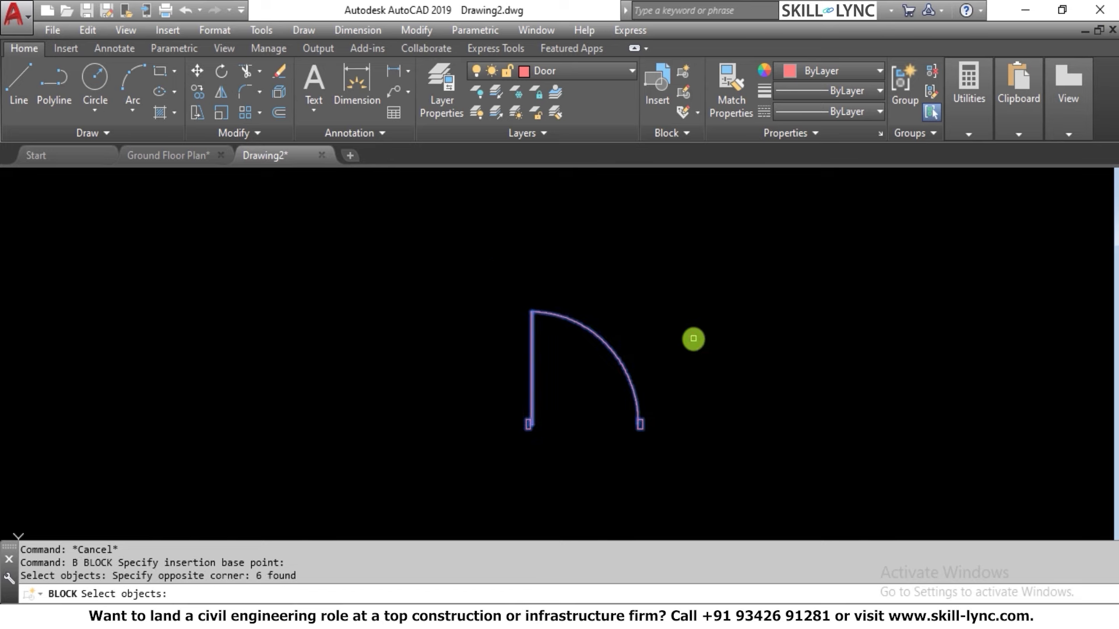
right_click(692, 339)
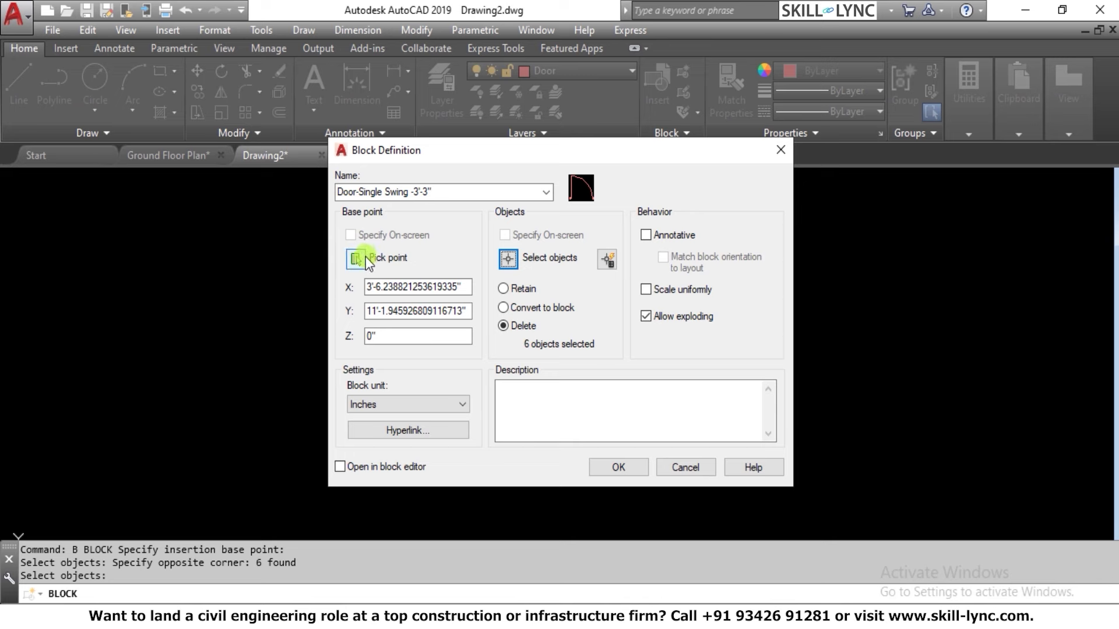
left_click(374, 407)
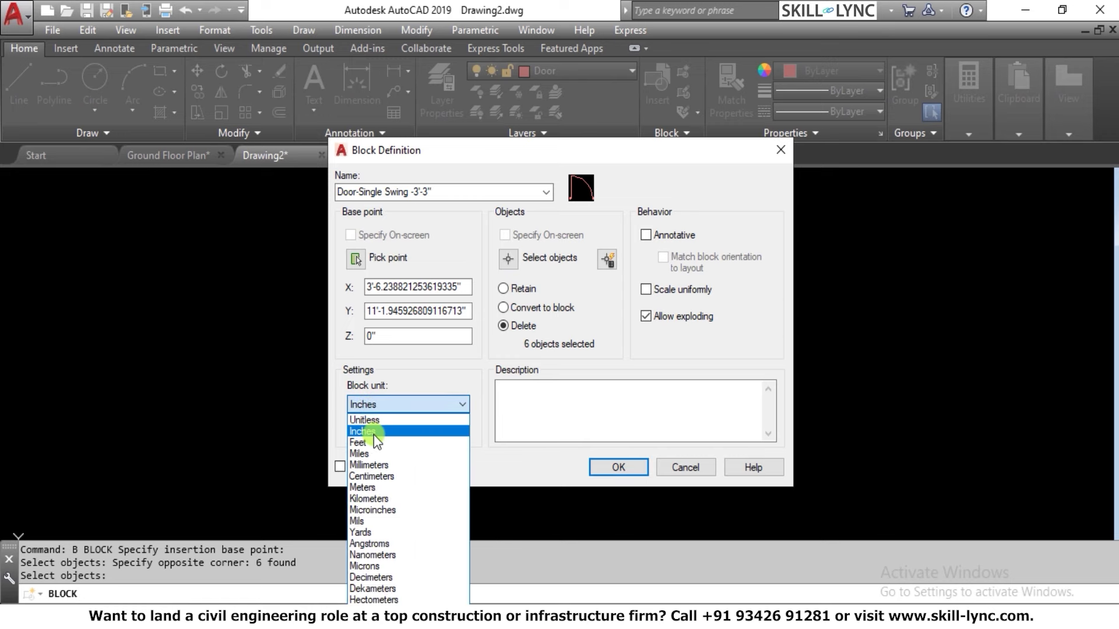
left_click(373, 434)
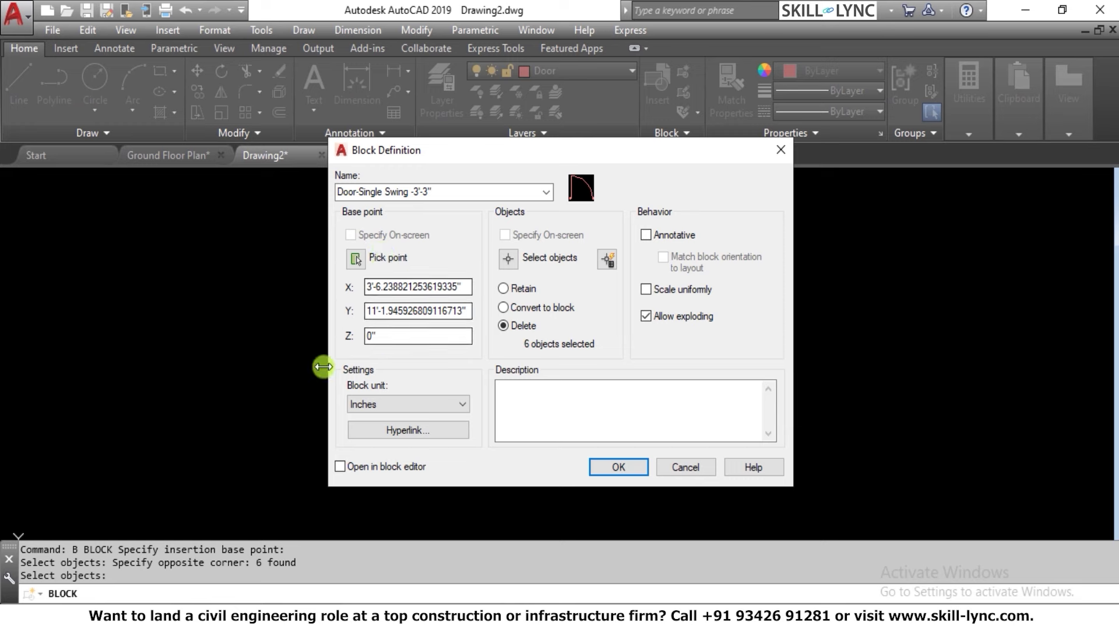
left_click(391, 434)
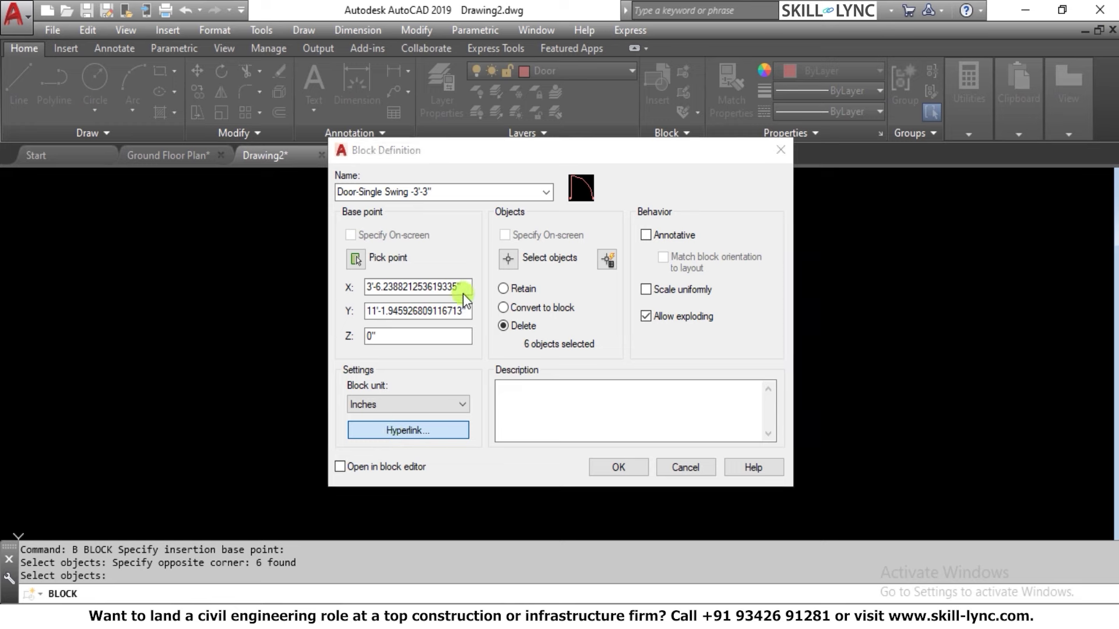
left_click(770, 155)
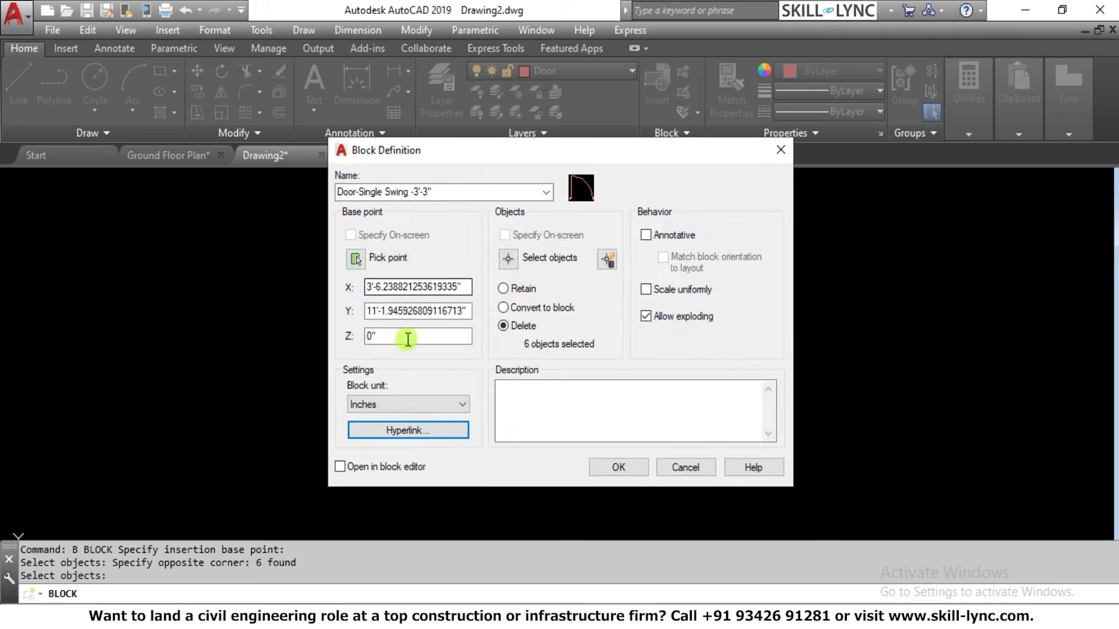
left_click(497, 425)
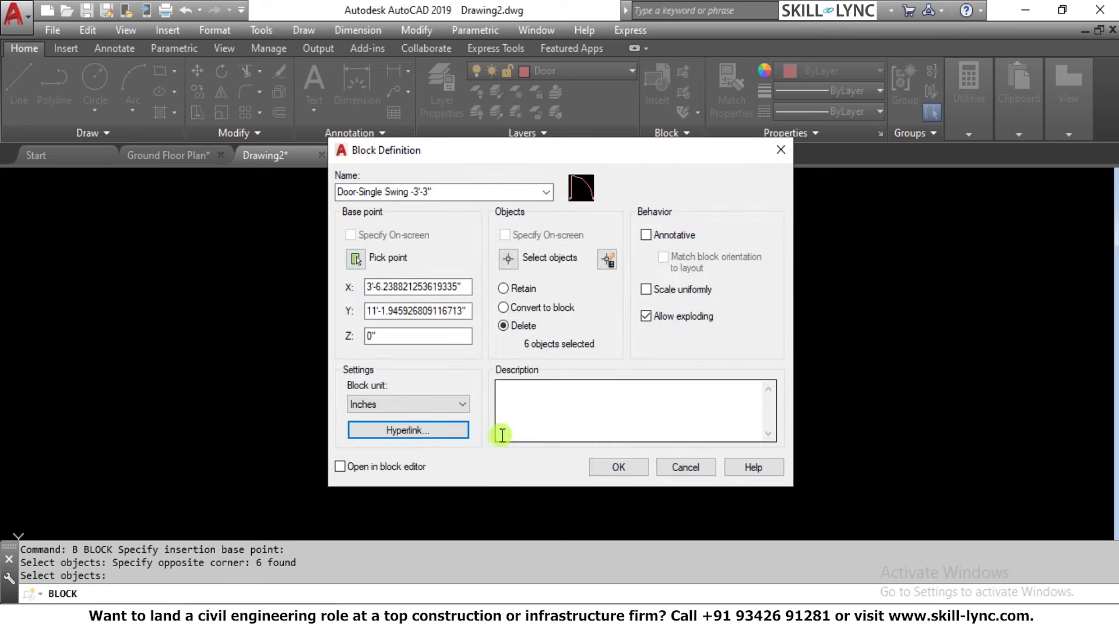
left_click(509, 261)
left_click_drag(694, 460, 462, 274)
key("Return")
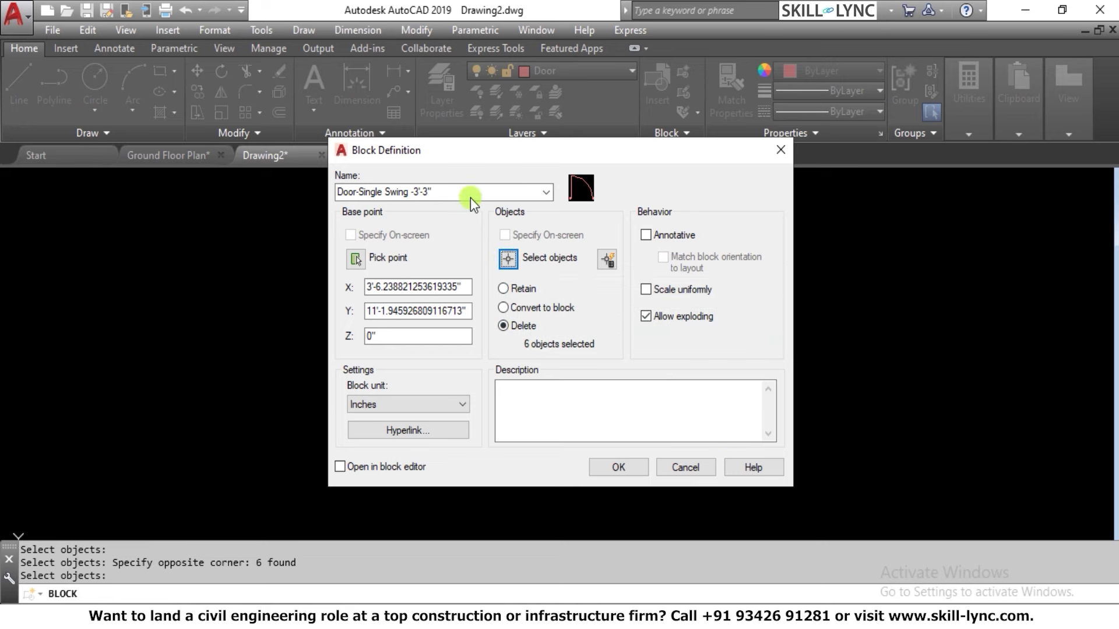
Step: Move the dialog aside and, after trying Retain and Delete, choose Convert to block
mouse_move(505, 159)
left_mouse_down()
mouse_move(752, 154)
mouse_move(519, 164)
mouse_move(393, 148)
mouse_move(216, 153)
left_mouse_up()
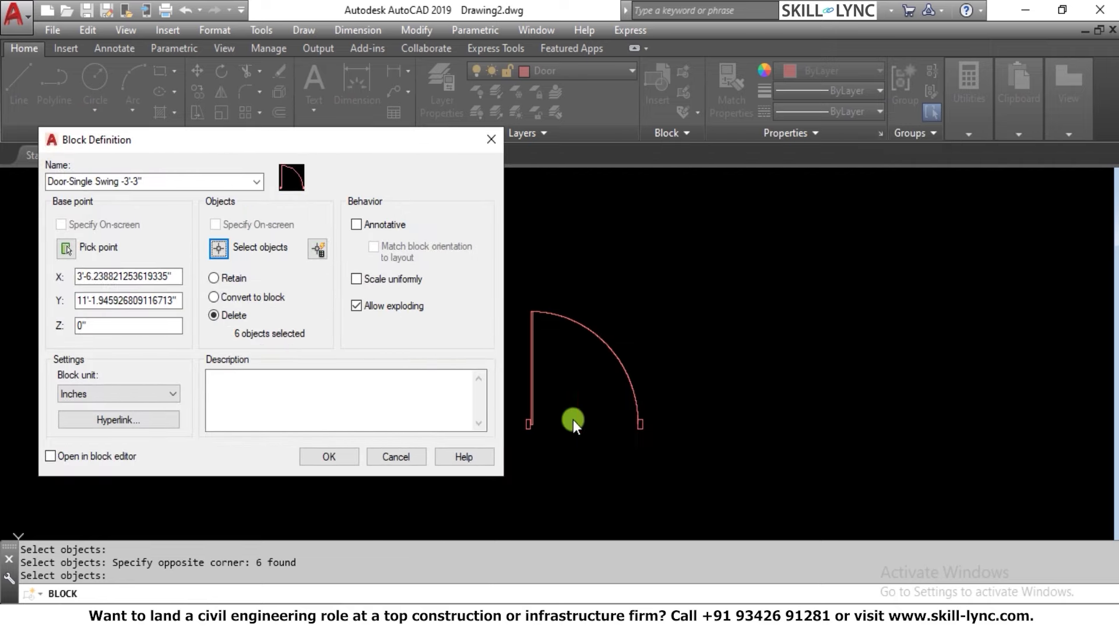
left_click(212, 278)
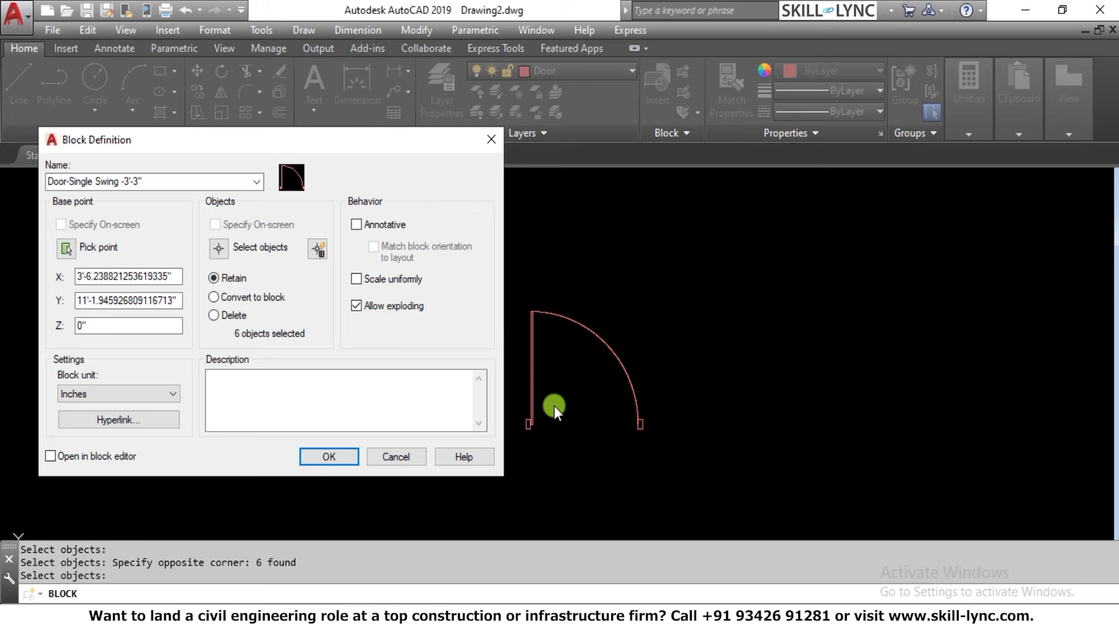
left_click(215, 298)
left_click(214, 315)
left_click(223, 277)
left_click(214, 298)
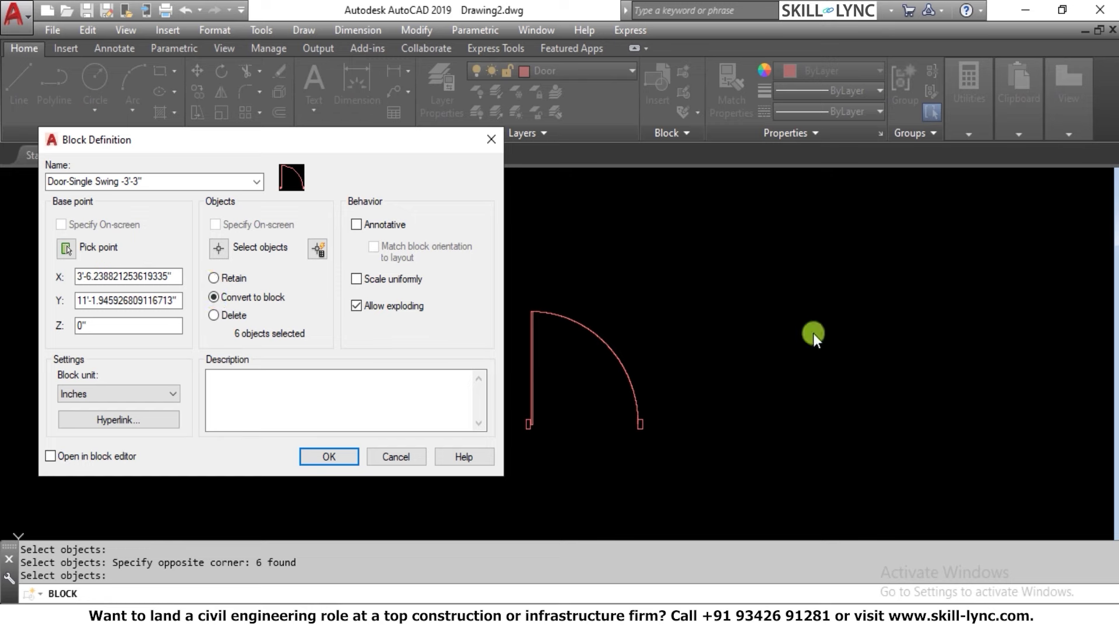
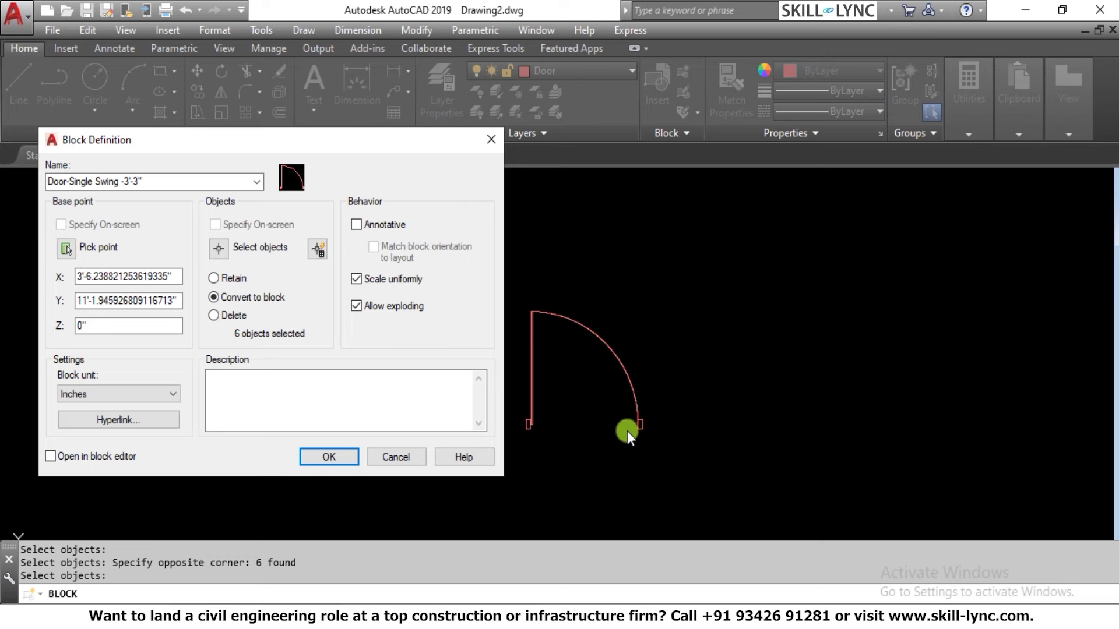
Step: Uncheck Allow exploding for the Door-Single Swing -3'-3" block definition
left_click(358, 306)
left_click(357, 307)
left_click(360, 306)
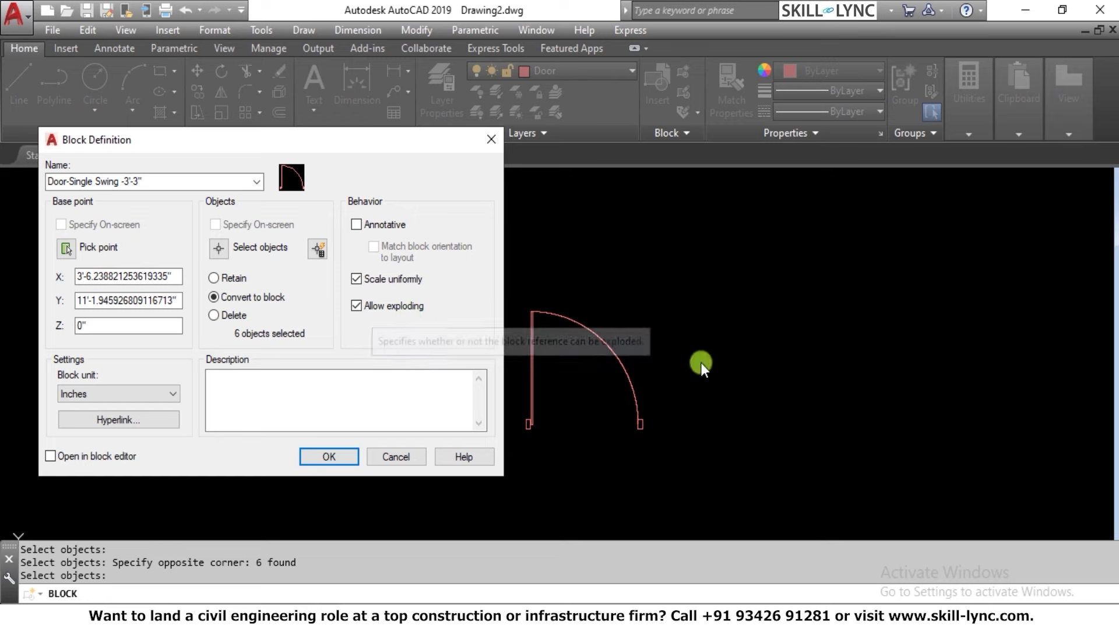
left_click(360, 307)
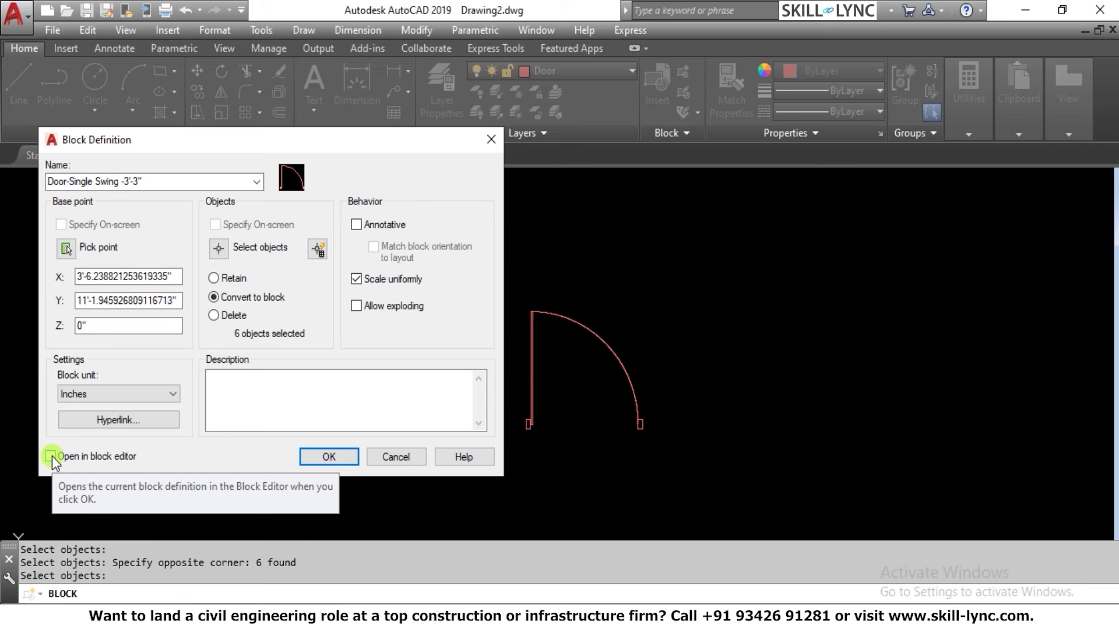
Step: Try to create the block, then edit the rejected name to remove its hyphens
left_click(319, 456)
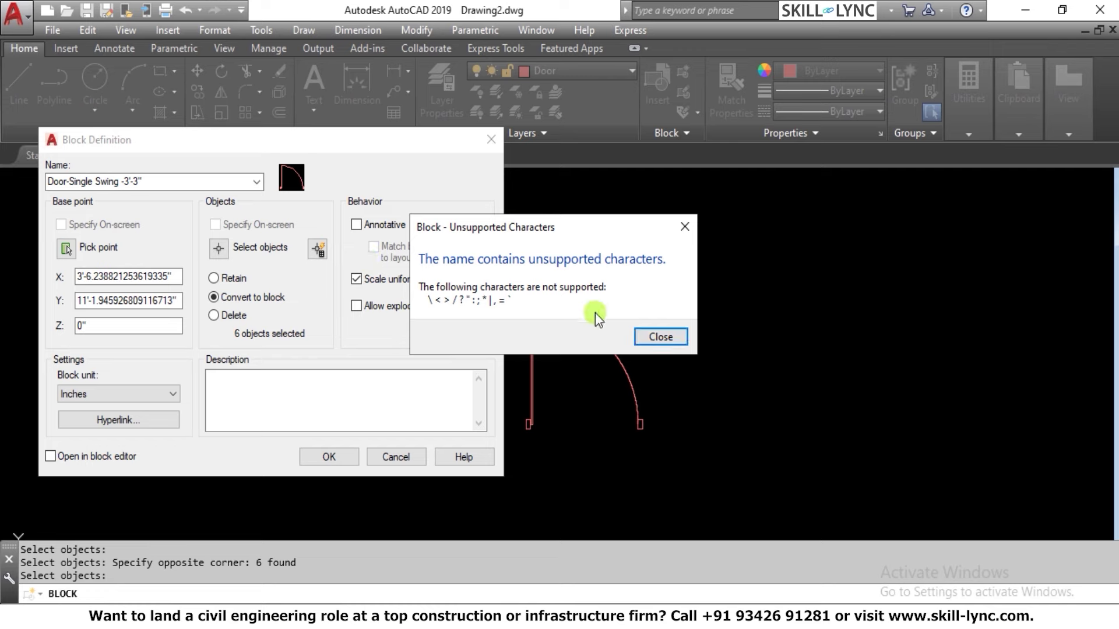
left_click(659, 338)
left_click(142, 181)
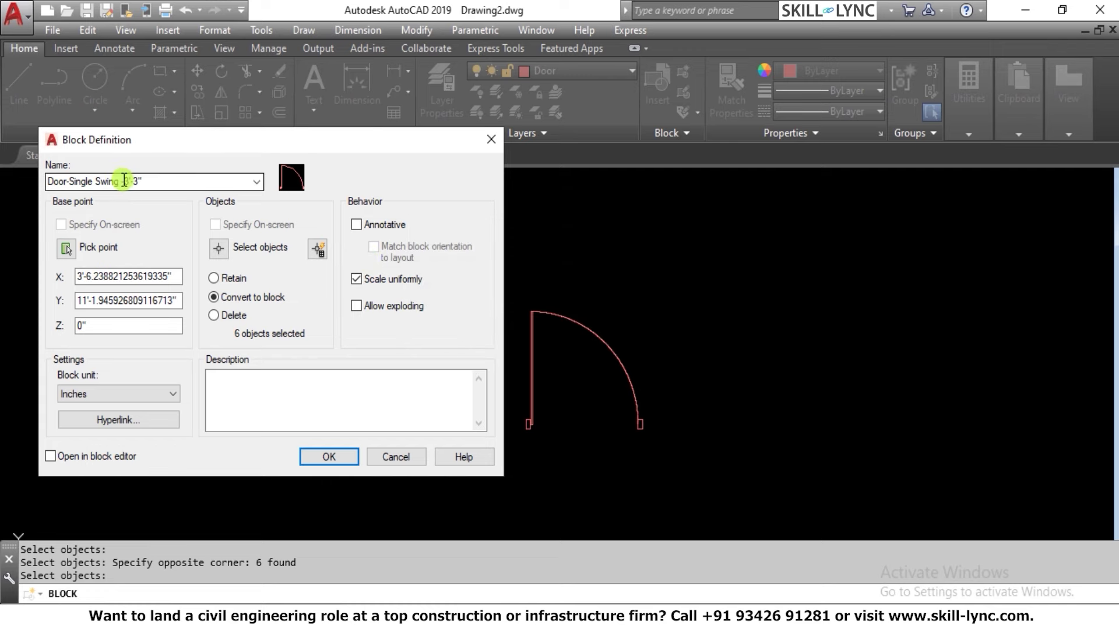
left_click(121, 181)
type("-")
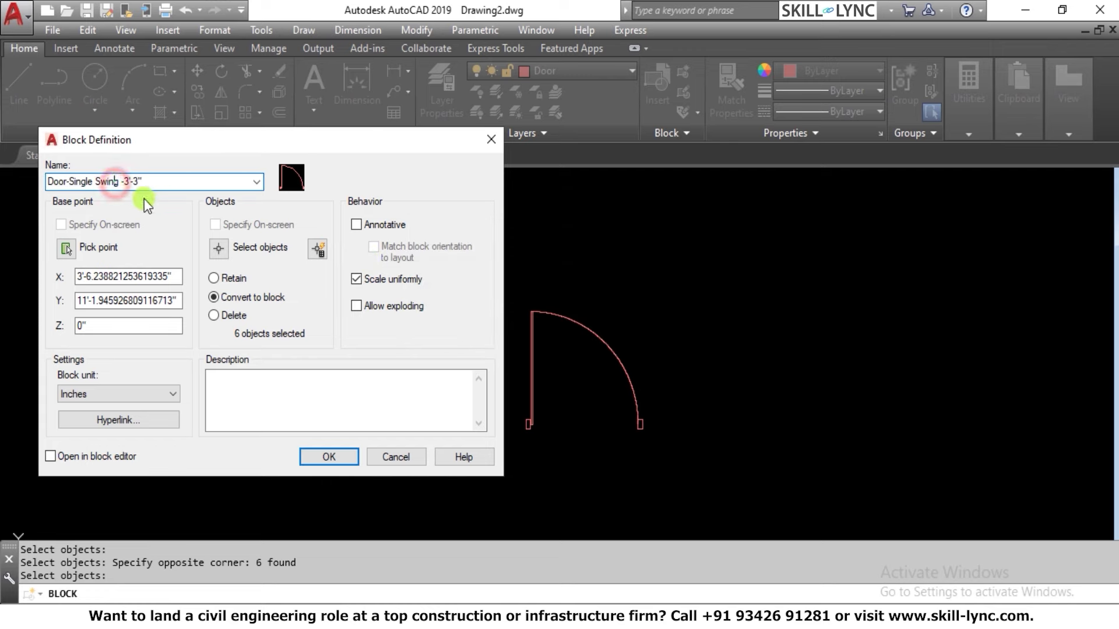
key("BackSpace")
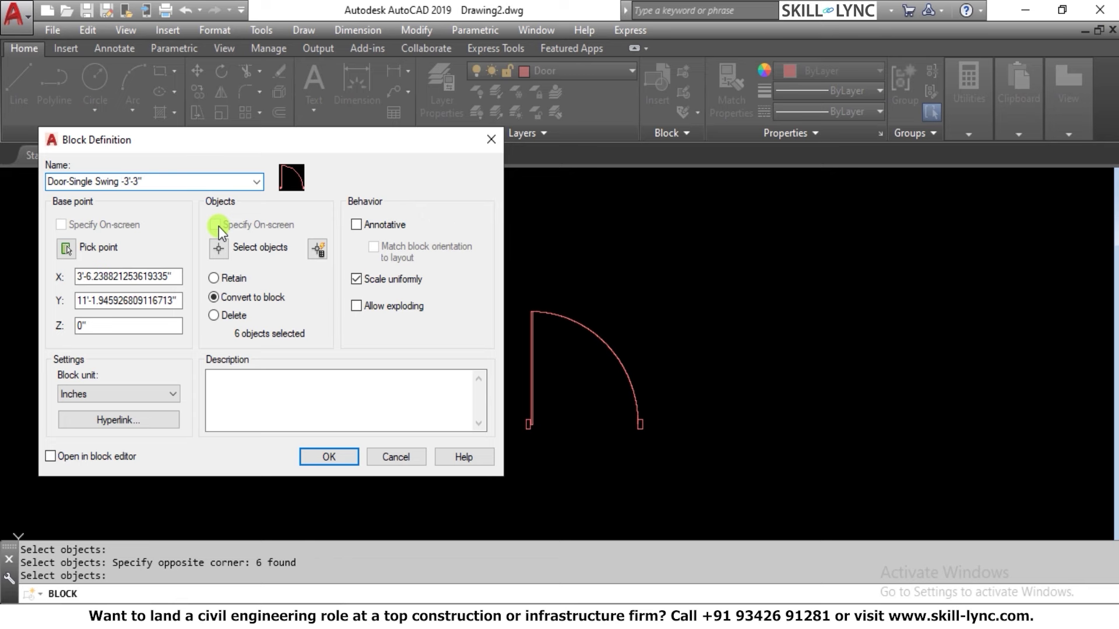
key("BackSpace")
left_click(129, 181)
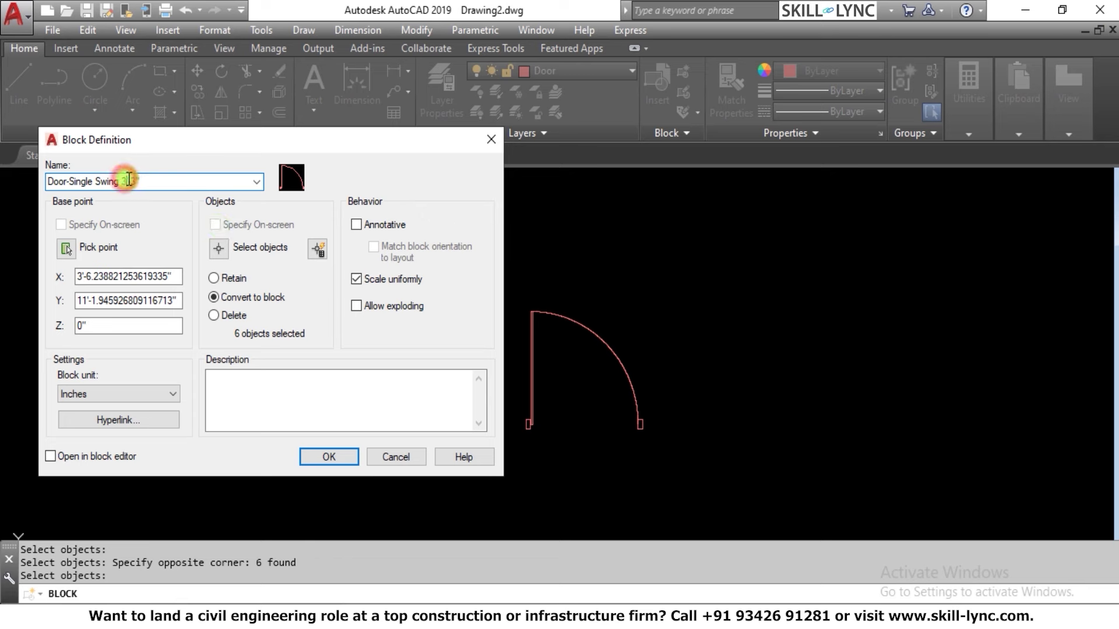
key("BackSpace")
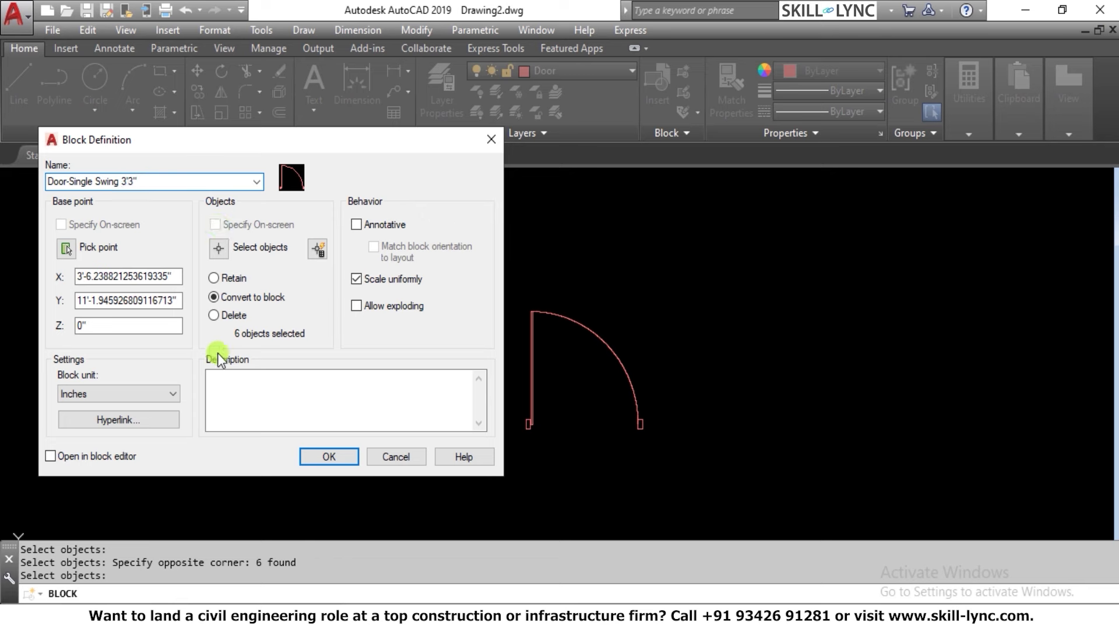
Step: Replace the block name with Door_Single-3' and create the block
left_click(305, 455)
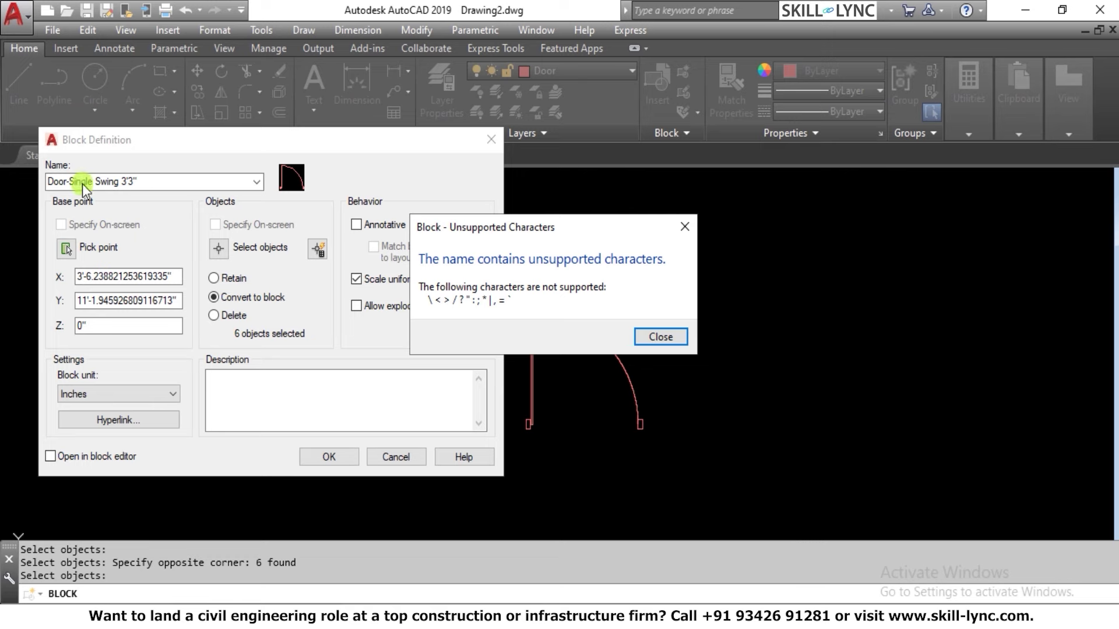
left_click(661, 337)
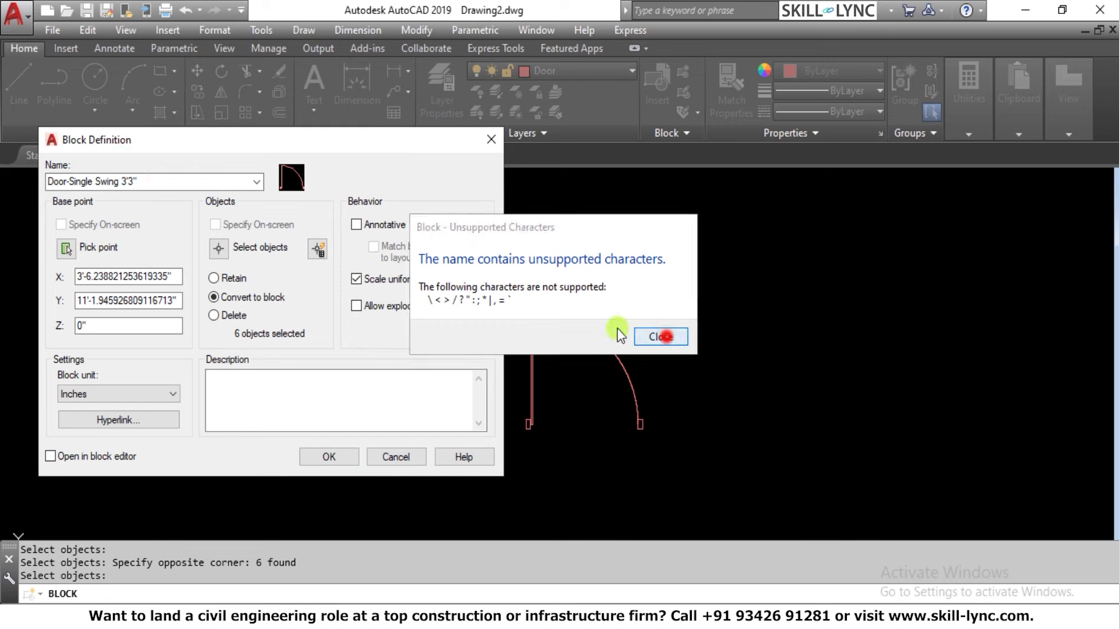
left_click(157, 181)
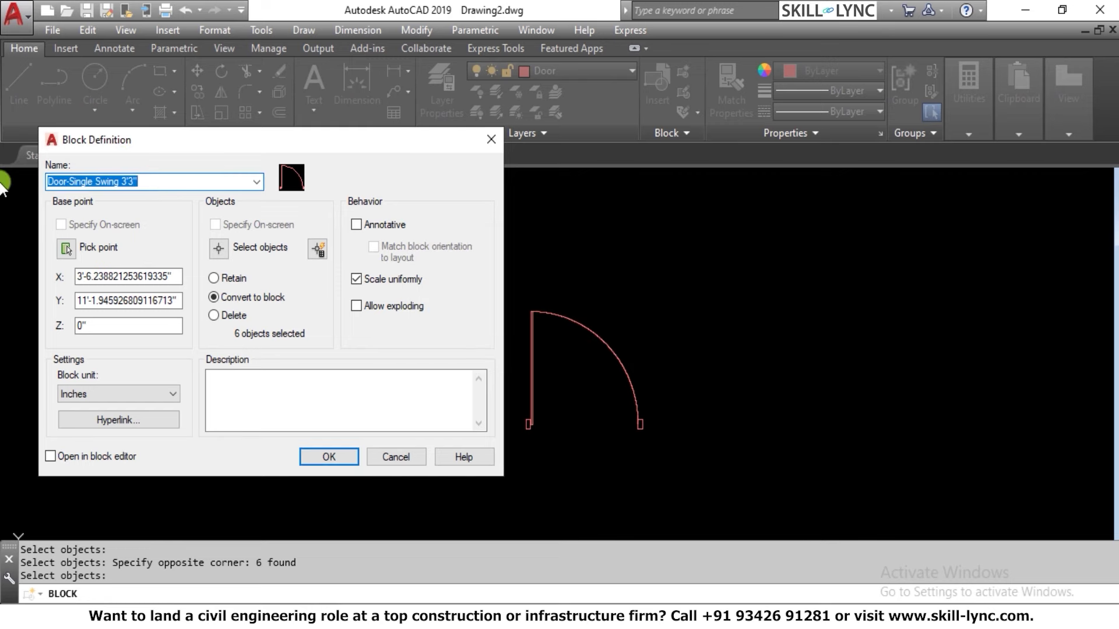
type("Door_S")
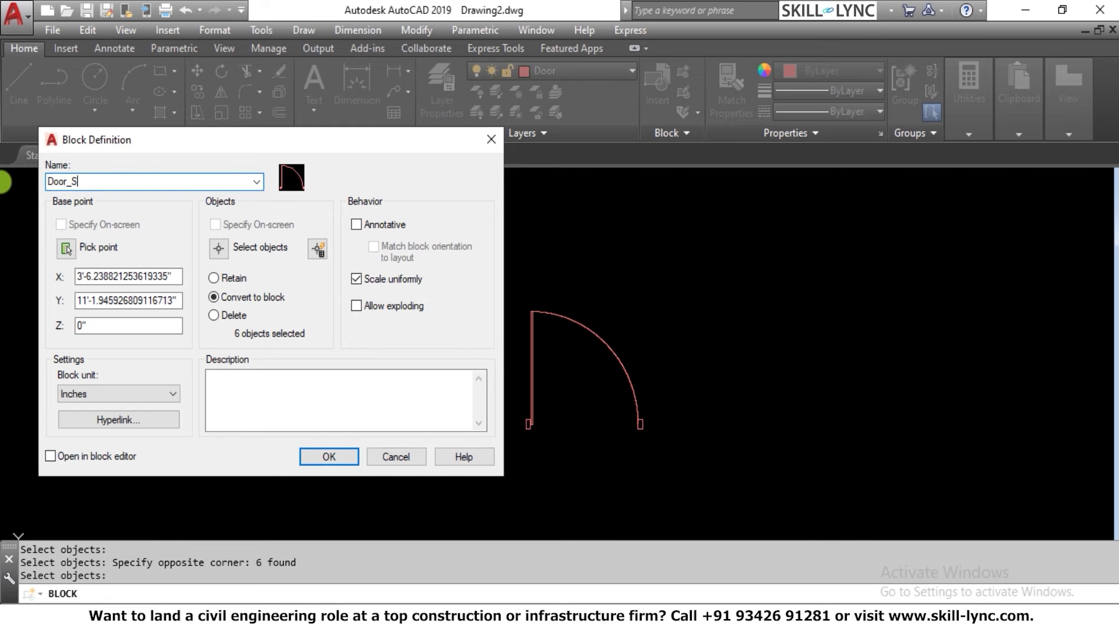
type("ingle-3")
left_click(334, 463)
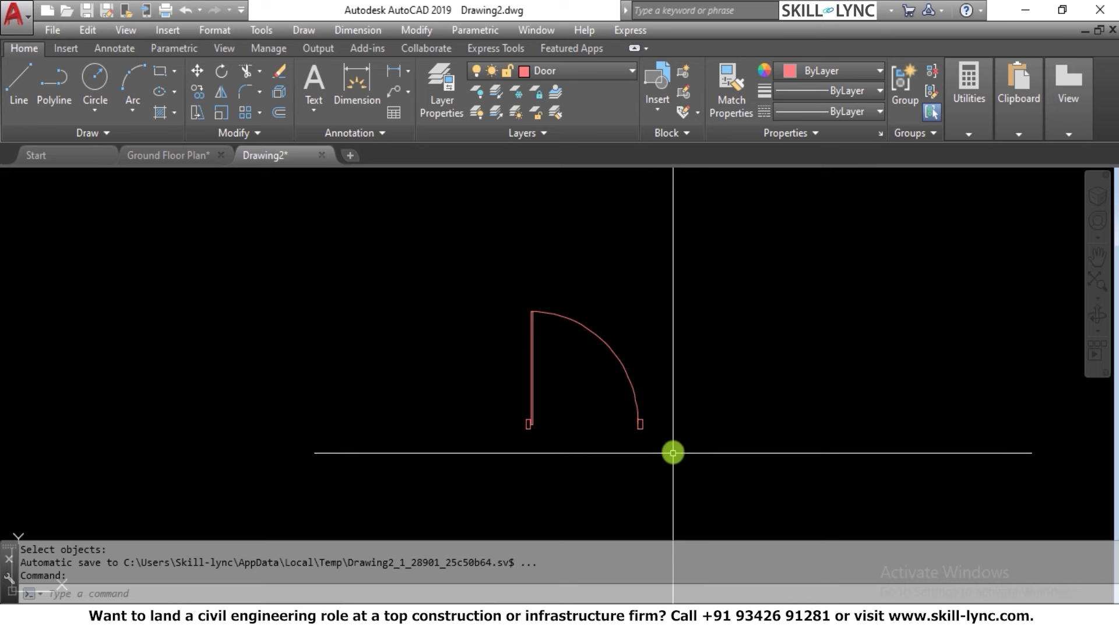
Step: Zoom in and window-select the Door_Single-3' block reference
scroll(673, 451, "up", 2)
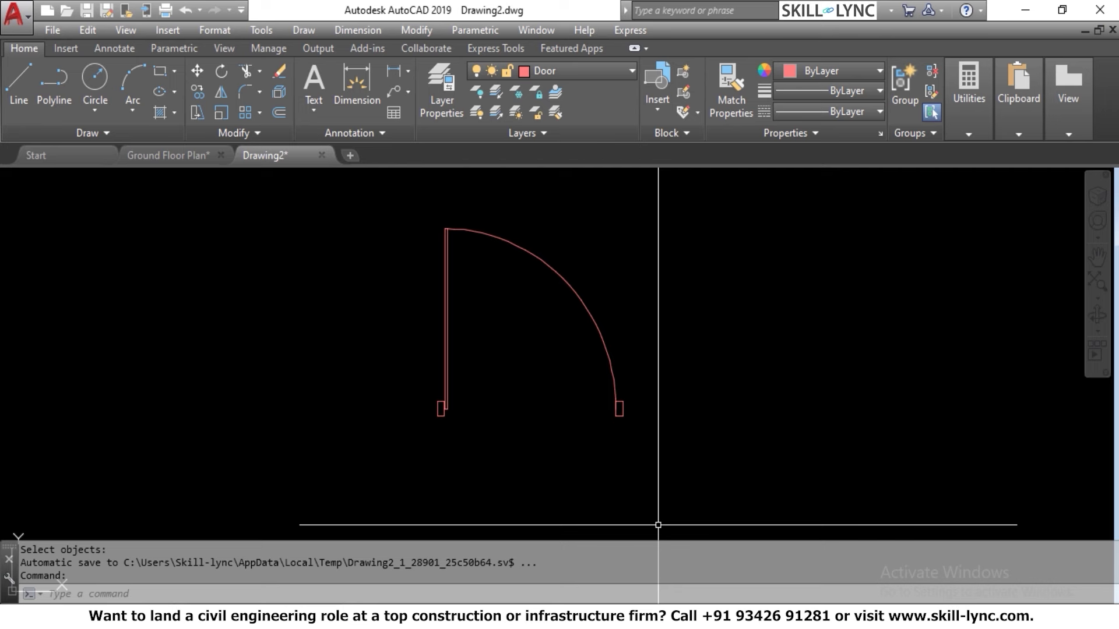
scroll(345, 453, "down", 2)
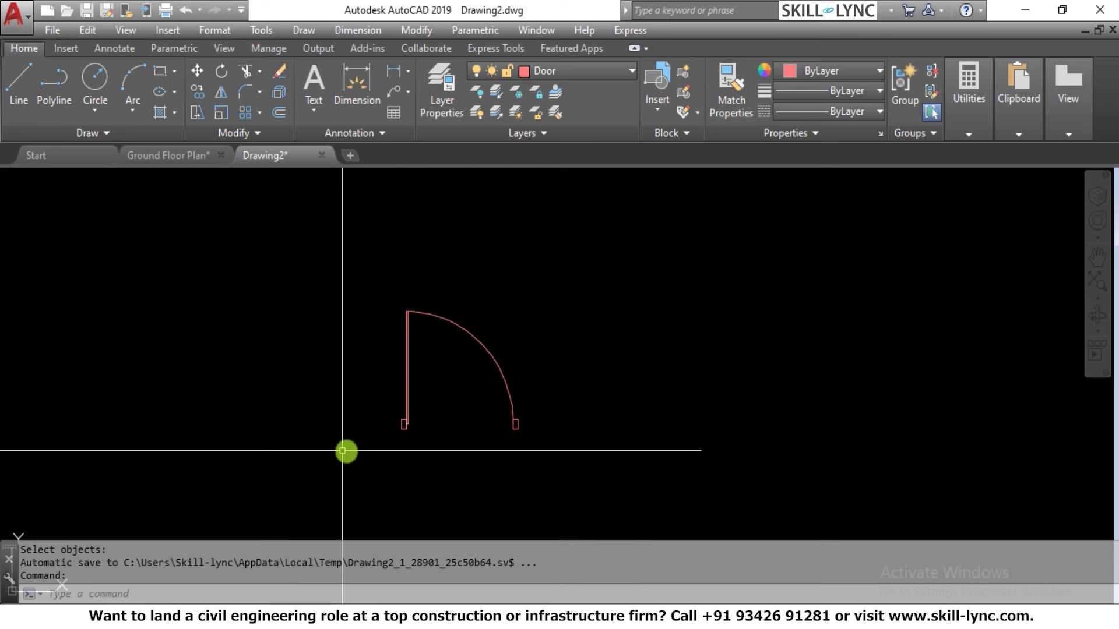
scroll(387, 452, "up", 2)
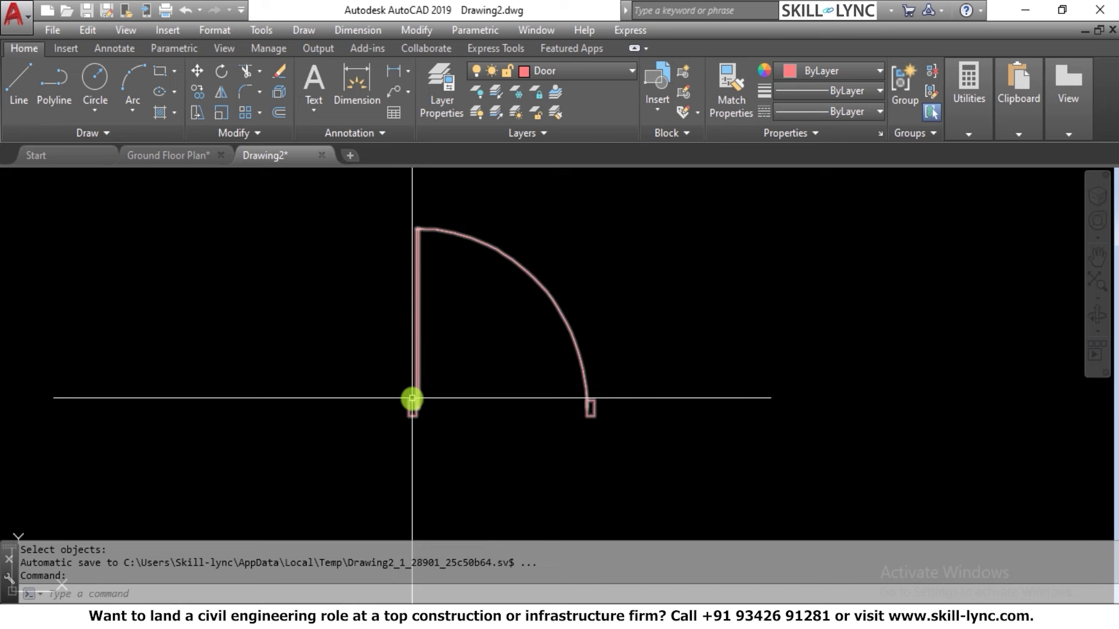
mouse_move(412, 399)
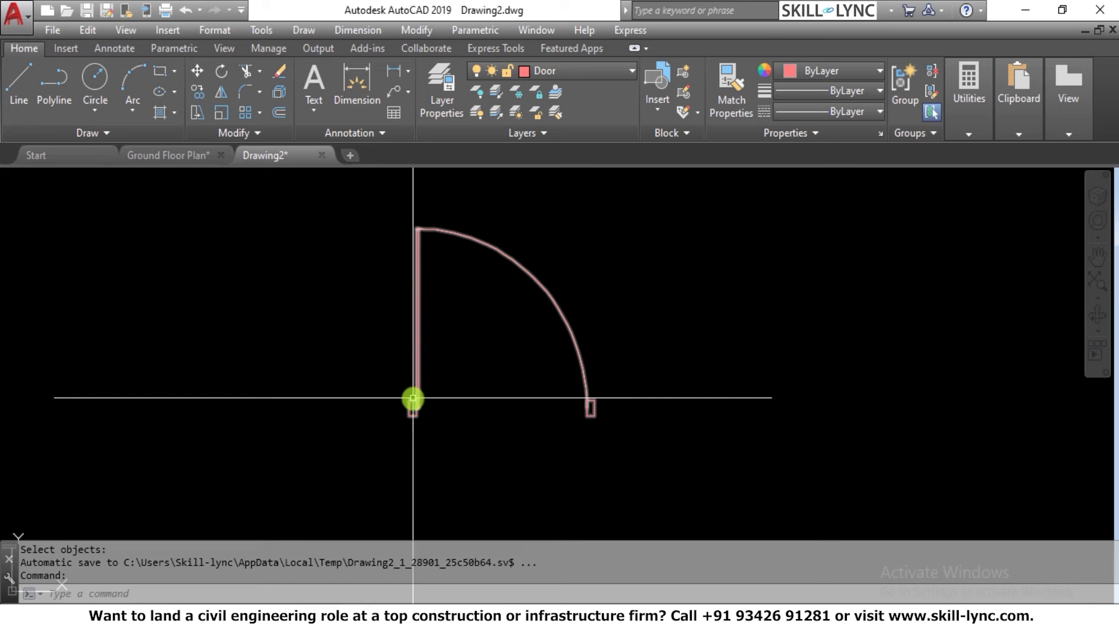
left_click(412, 399)
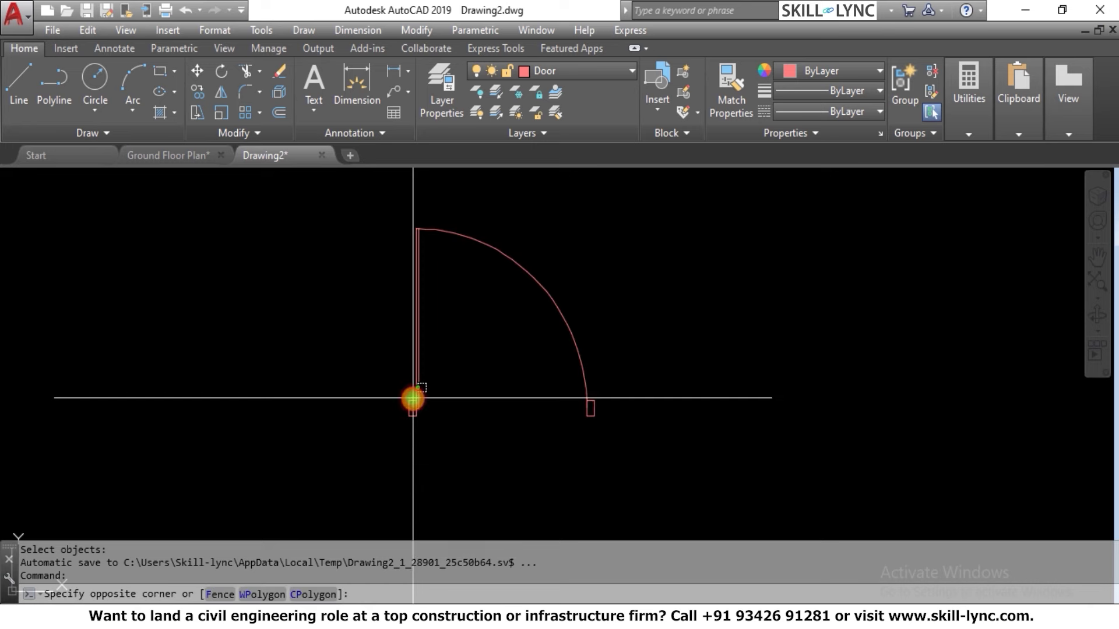
left_click(414, 404)
left_click(455, 429)
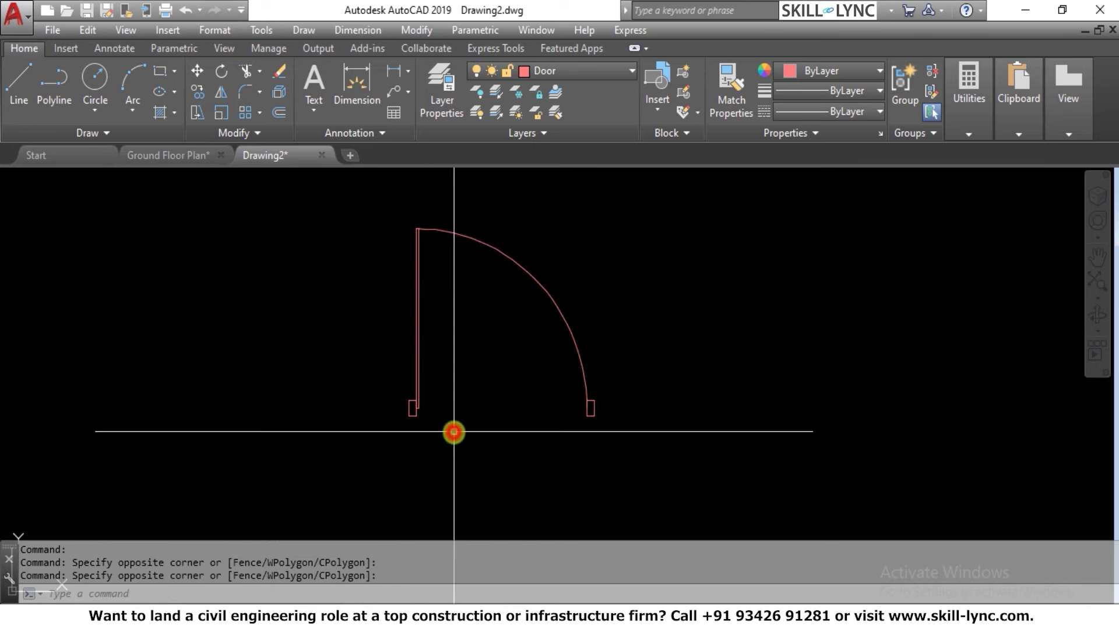
left_click(337, 357)
left_click(427, 425)
left_click(468, 452)
left_click(317, 352)
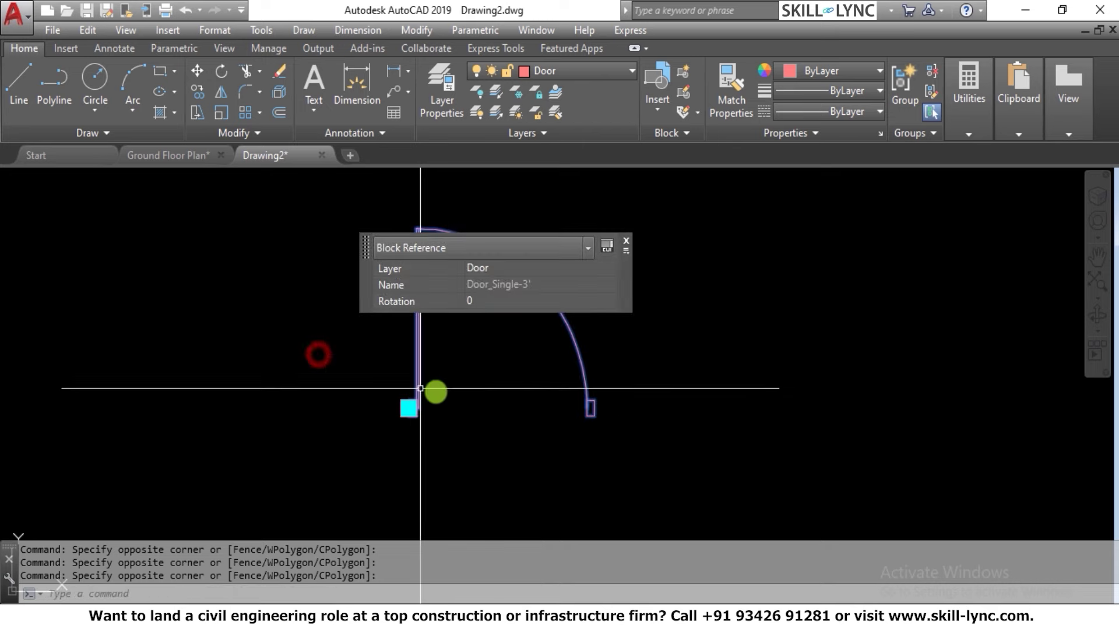
Step: Inspect the door block's properties, then close the Properties palette
right_click(445, 379)
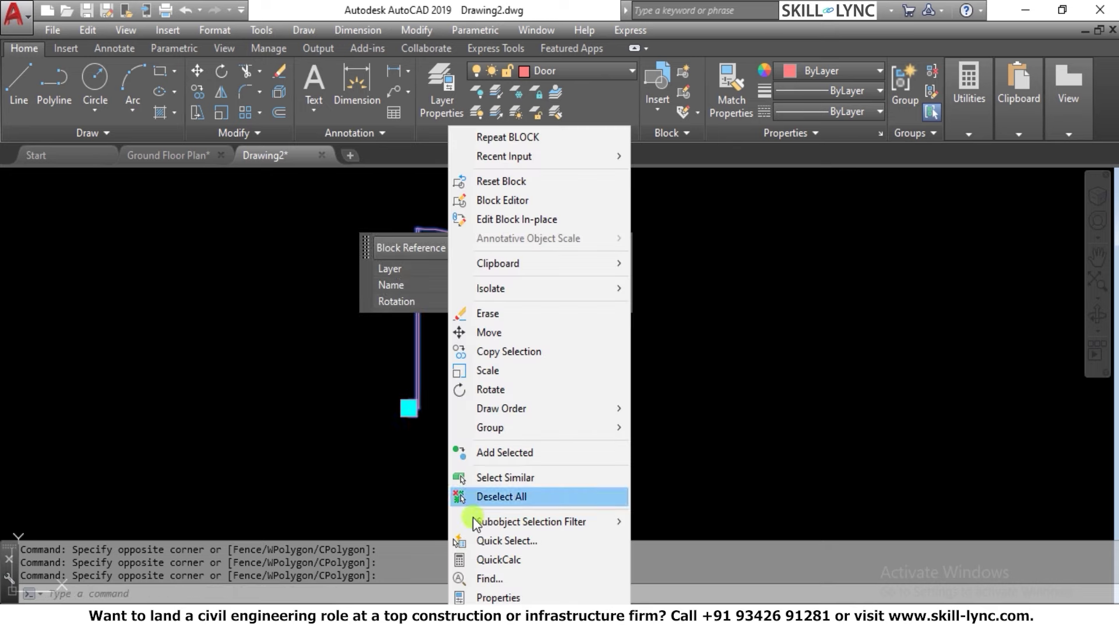
left_click(501, 597)
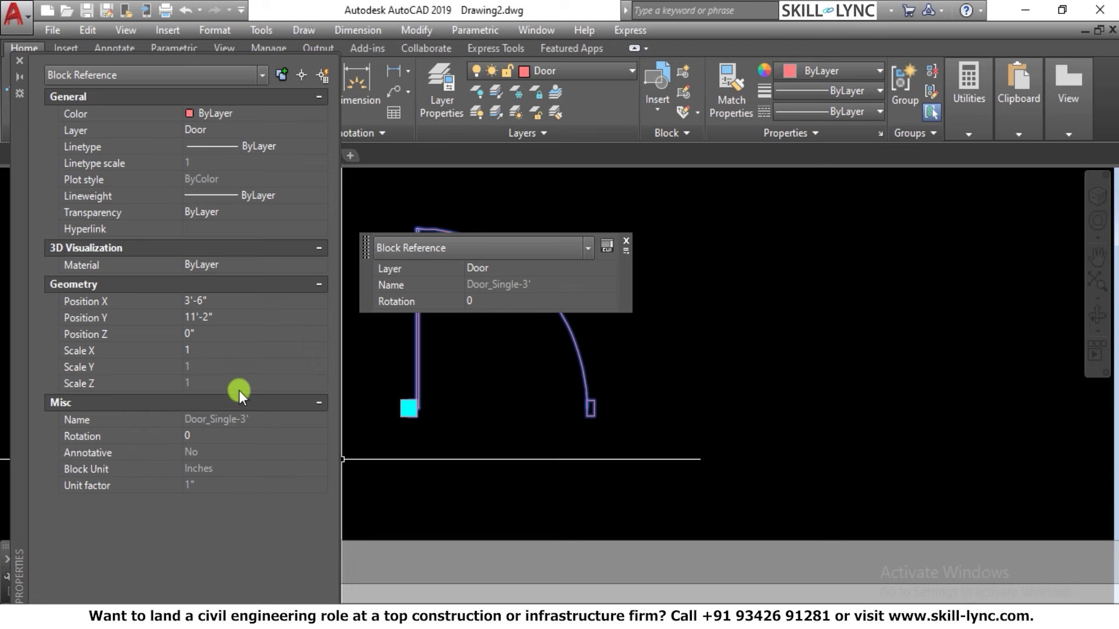
left_click(627, 239)
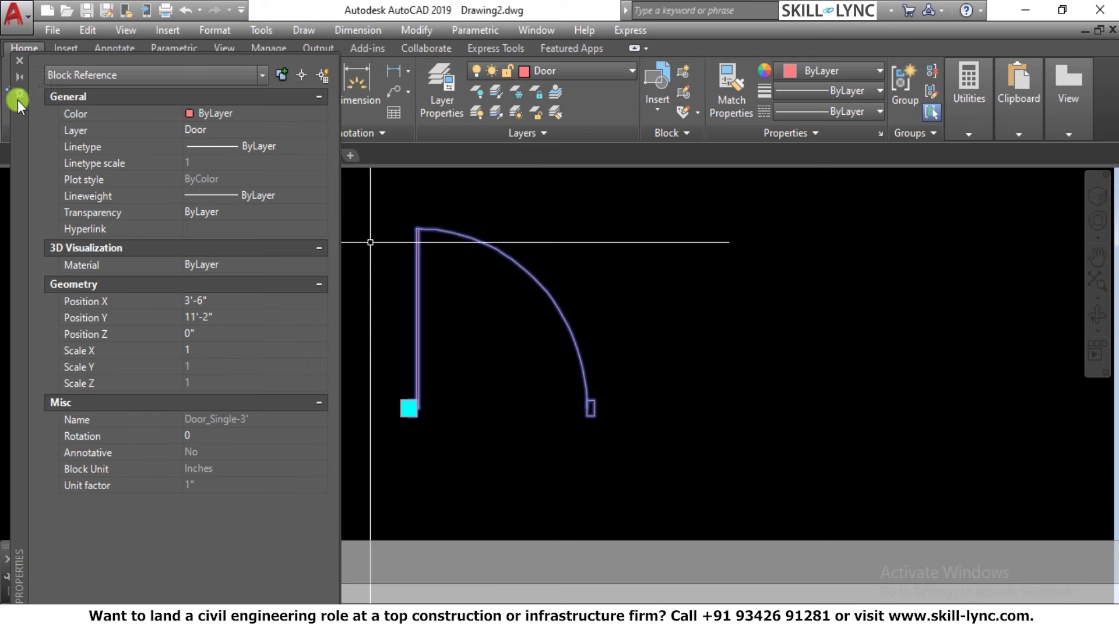
left_click(20, 59)
scroll(707, 309, "down", 4)
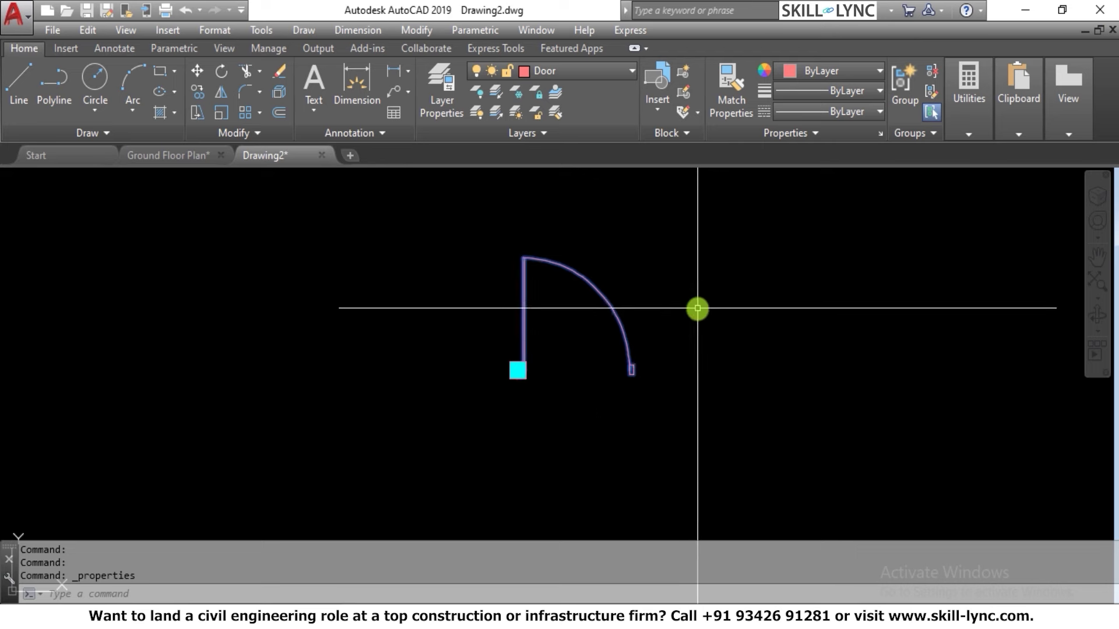
scroll(706, 308, "up", 4)
Step: Reselect the door block and erase it with E
key("Escape")
key("Escape")
left_click(674, 374)
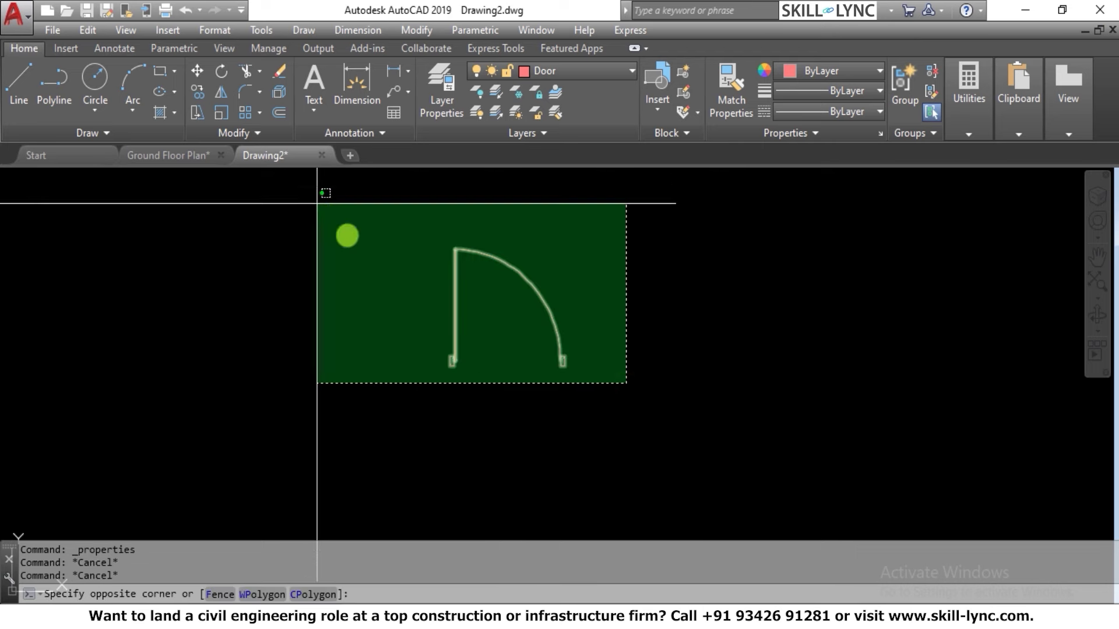
left_click(350, 235)
type("e")
key("Return")
key("Escape")
key("Escape")
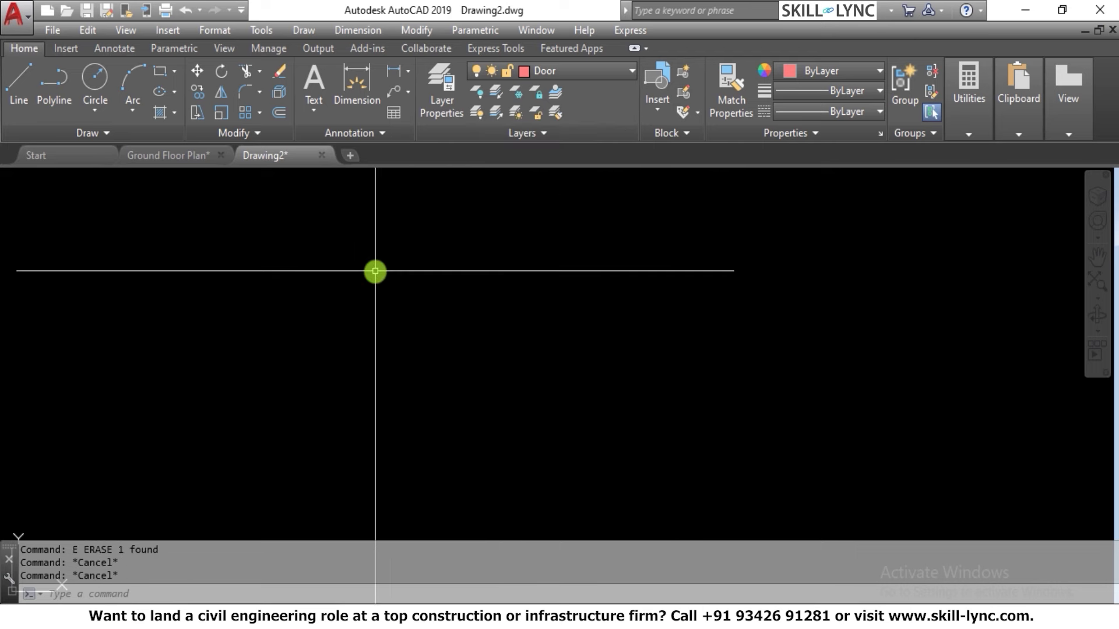
key("Escape")
mouse_move(375, 270)
middle_mouse_down()
mouse_move(359, 240)
mouse_move(378, 193)
middle_mouse_up()
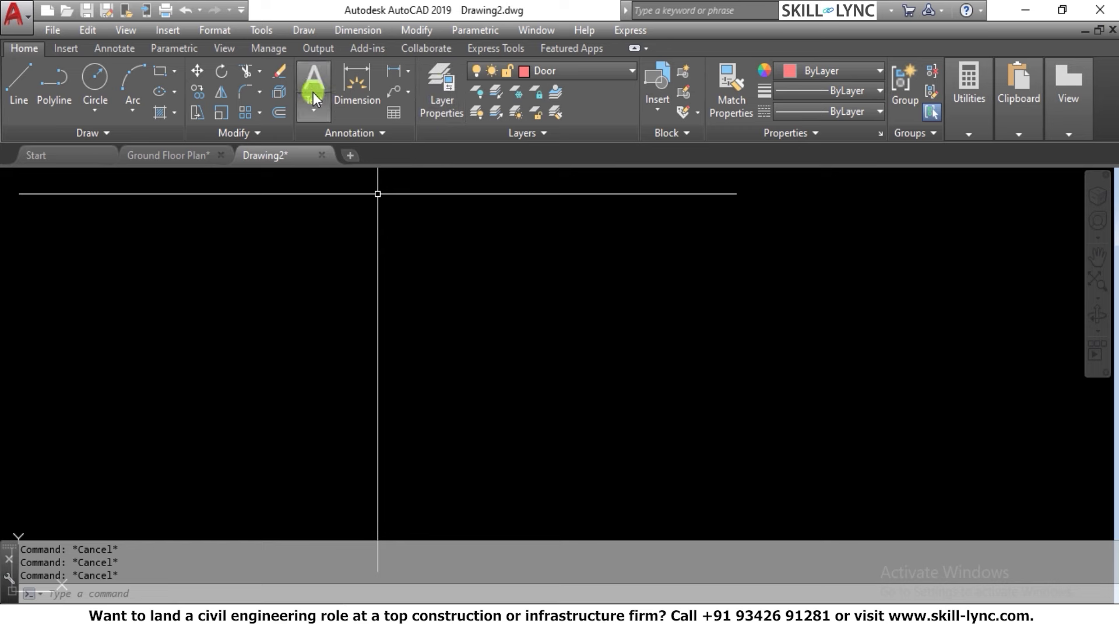
Step: Create a new layer named Wall, colour it red, and set it current
left_click(449, 94)
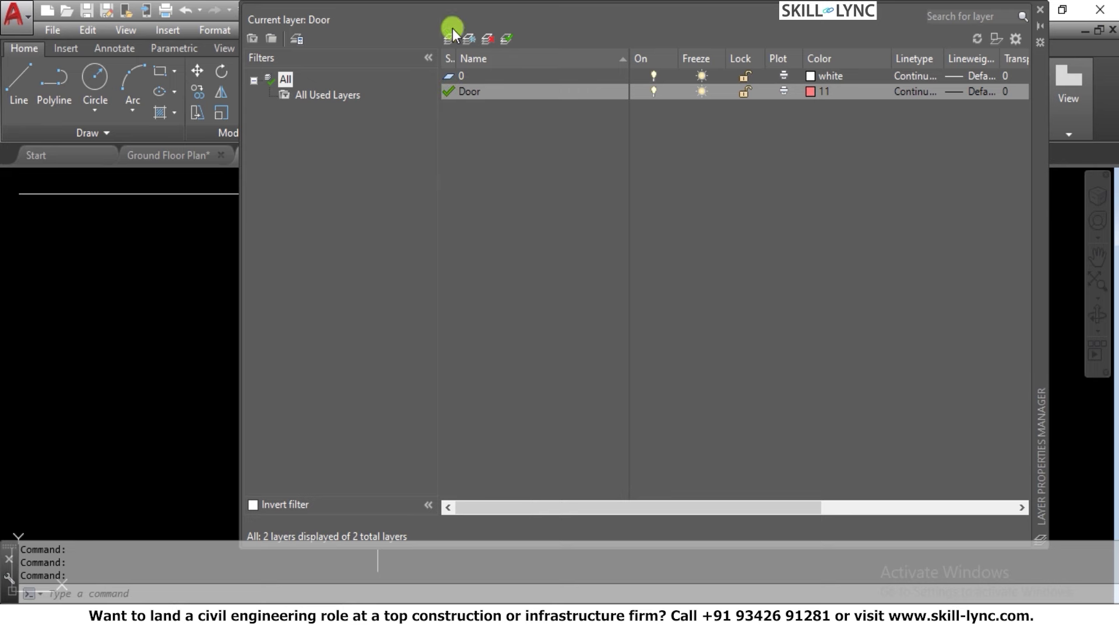
left_click(451, 36)
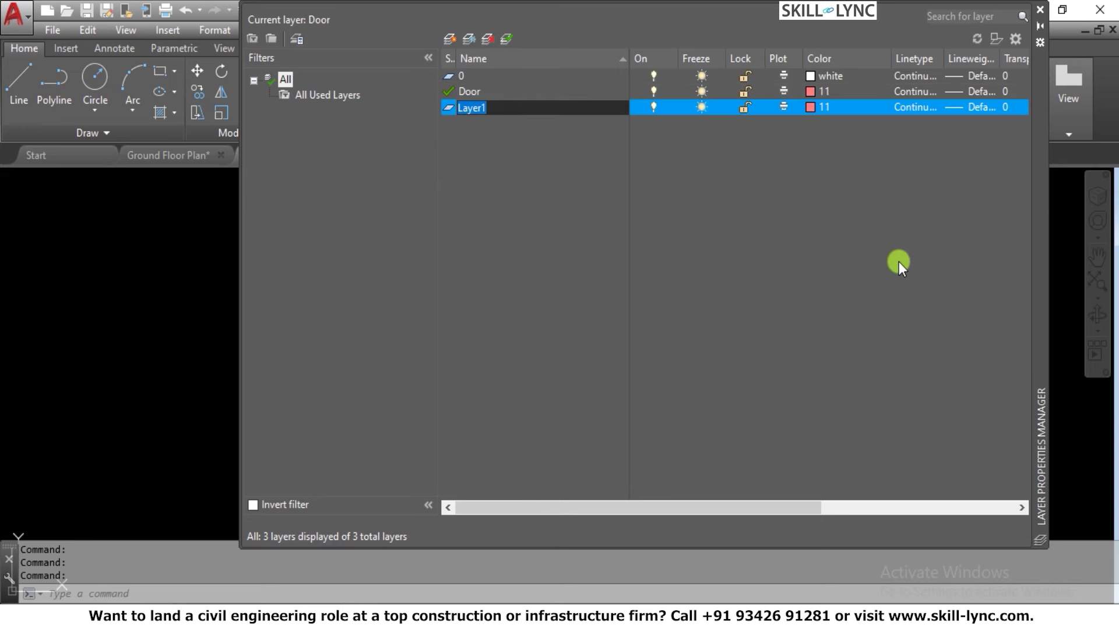
type("Wall")
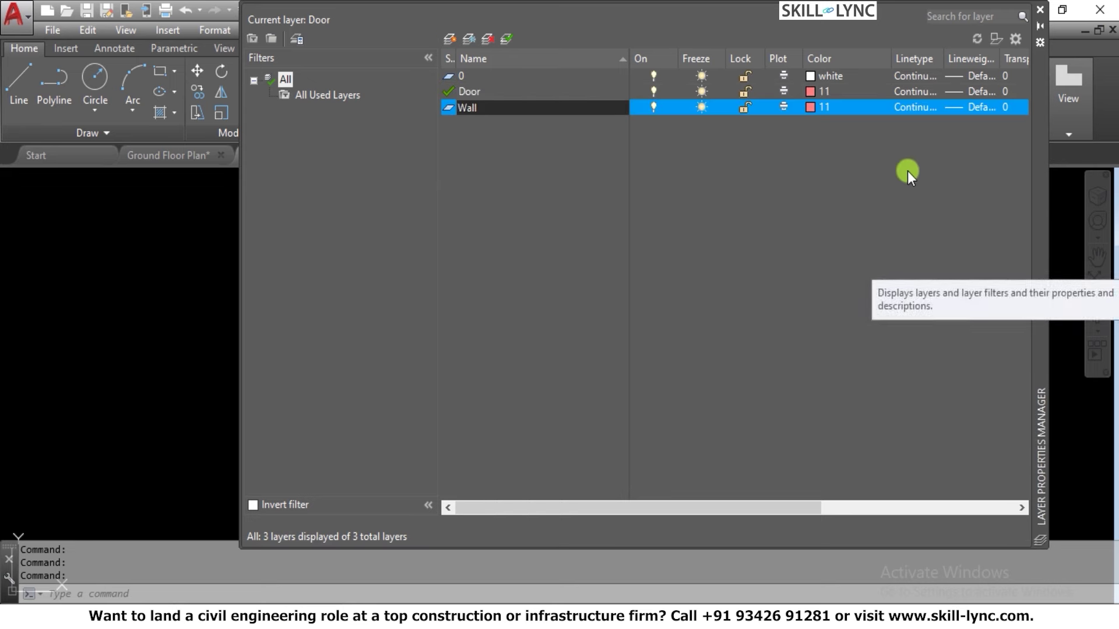
left_click(808, 107)
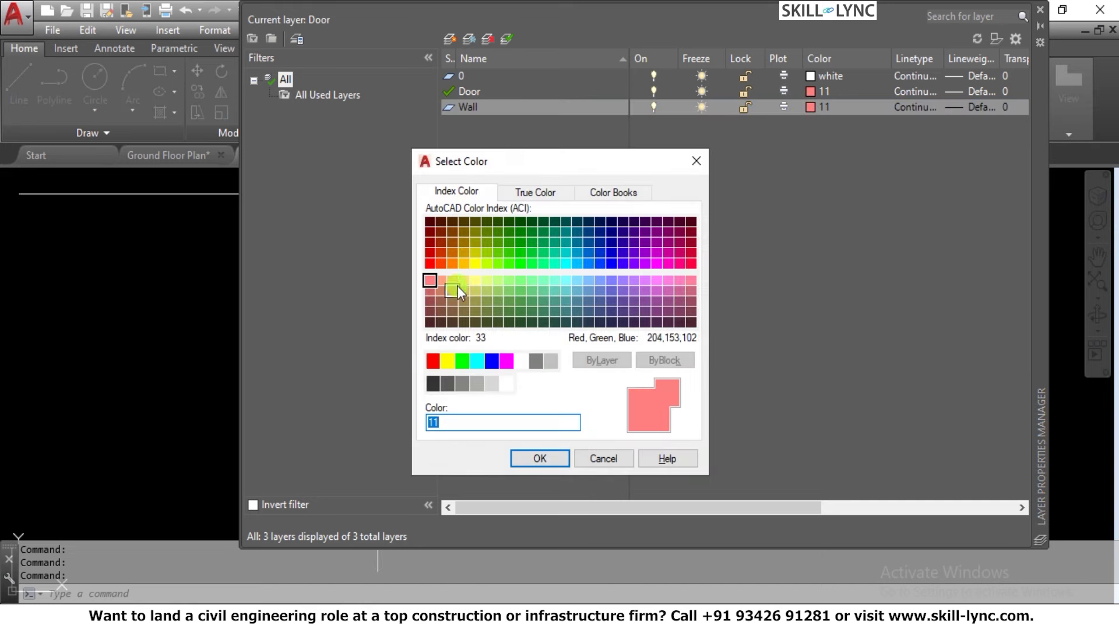
left_click(432, 361)
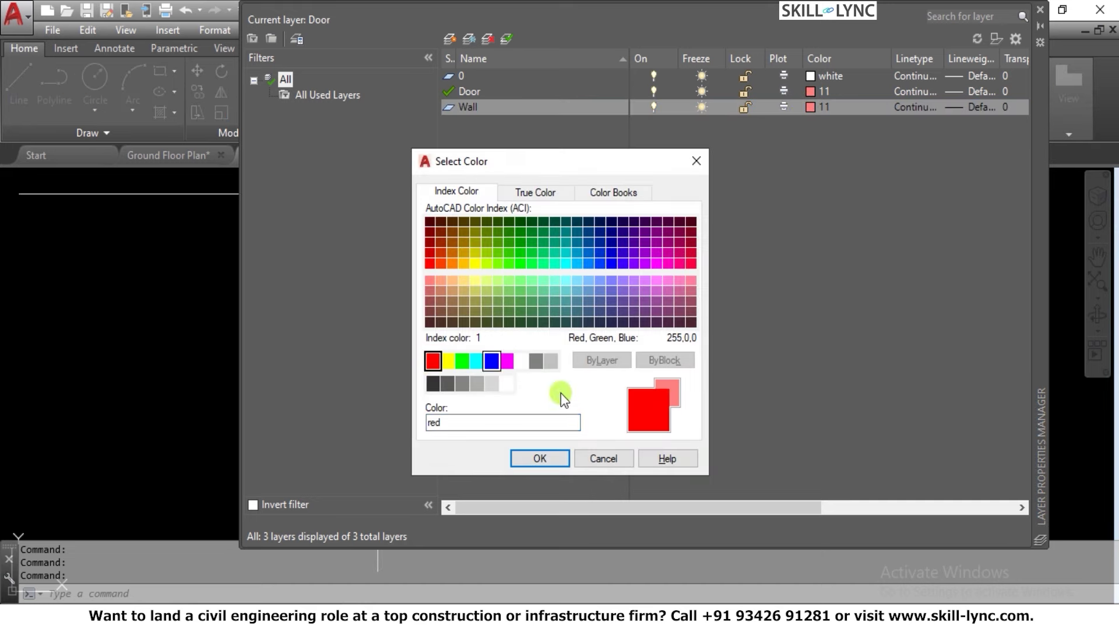
left_click(537, 458)
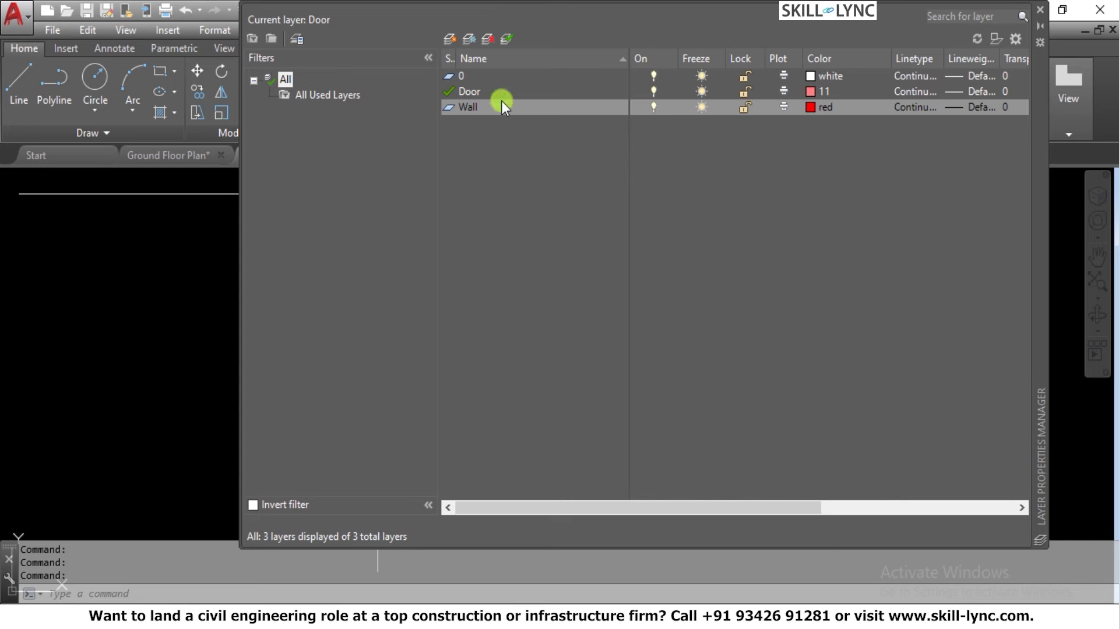
right_click(498, 111)
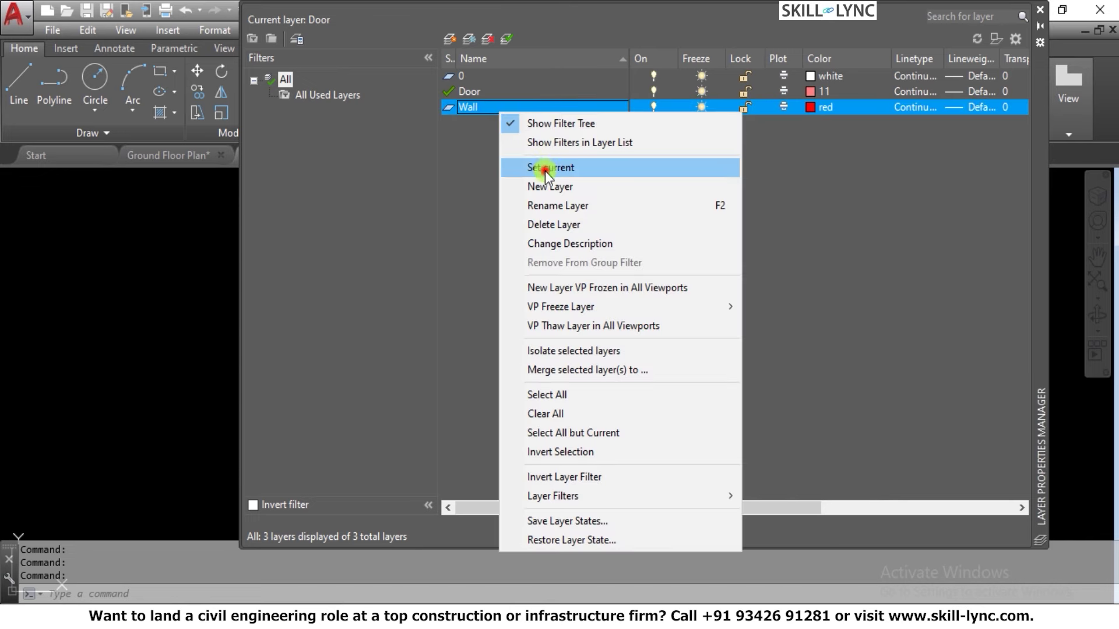
left_click(544, 169)
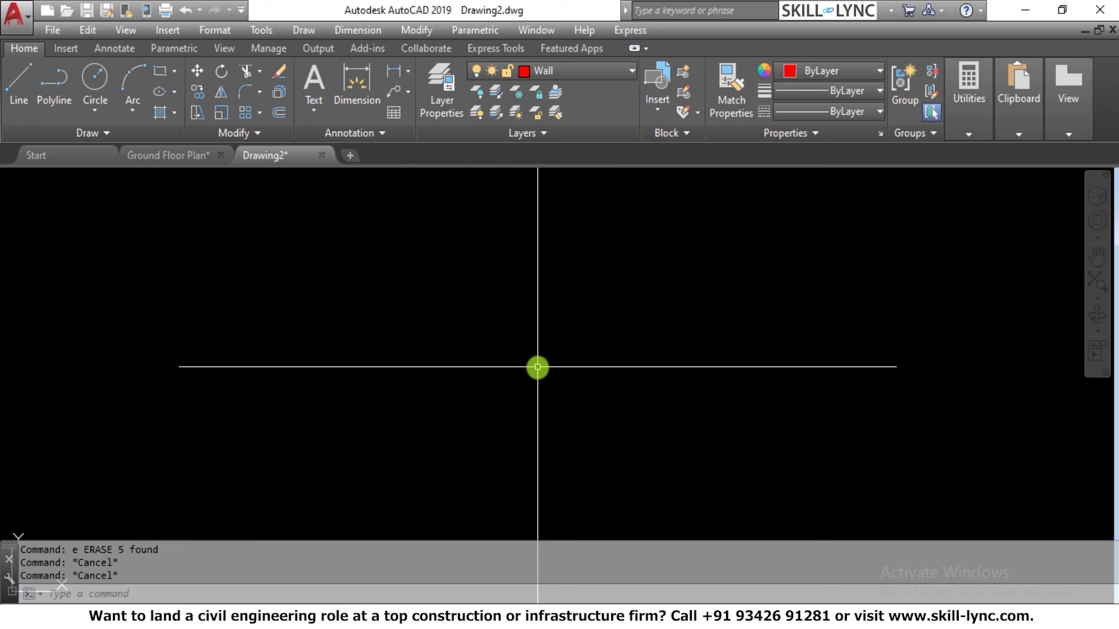
Step: With Wall as the current layer, start a LINE at an empty spot
key("Escape")
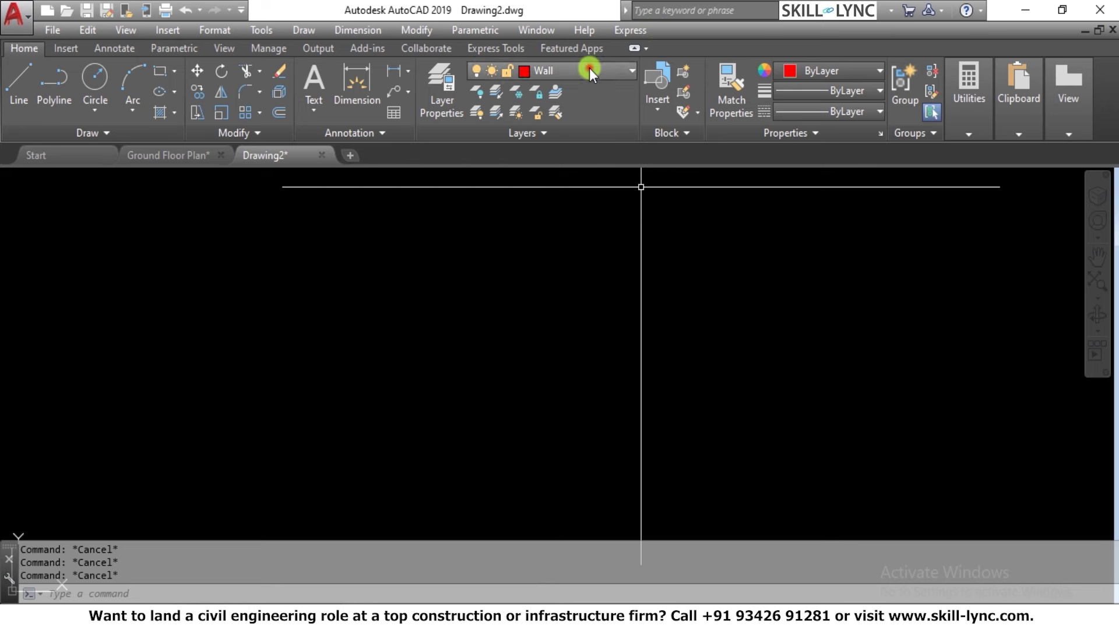
left_click(589, 68)
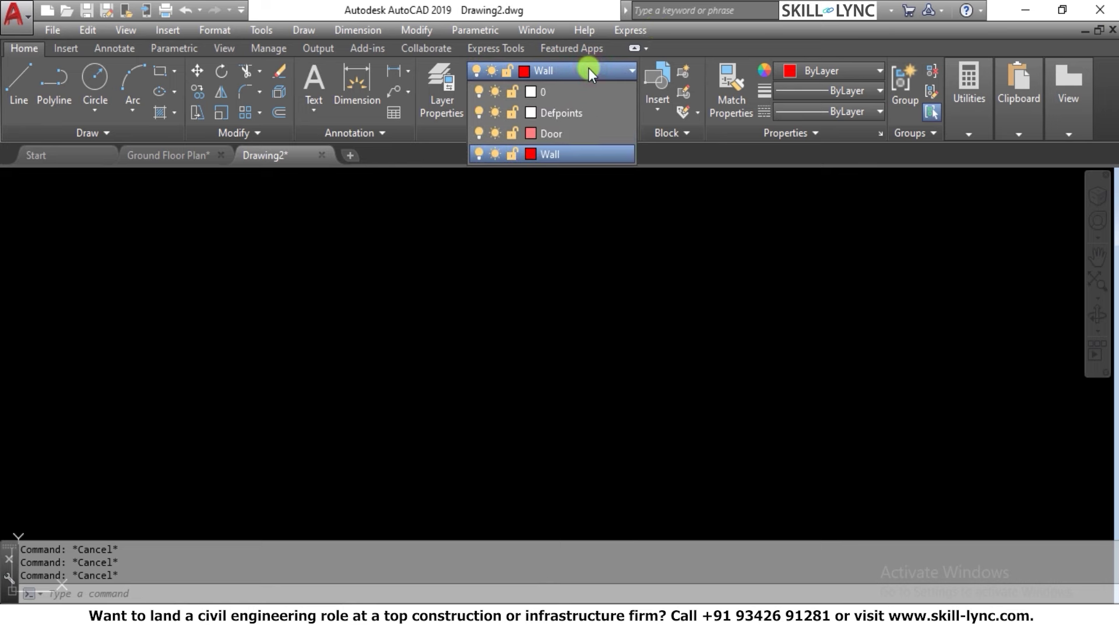
left_click(571, 148)
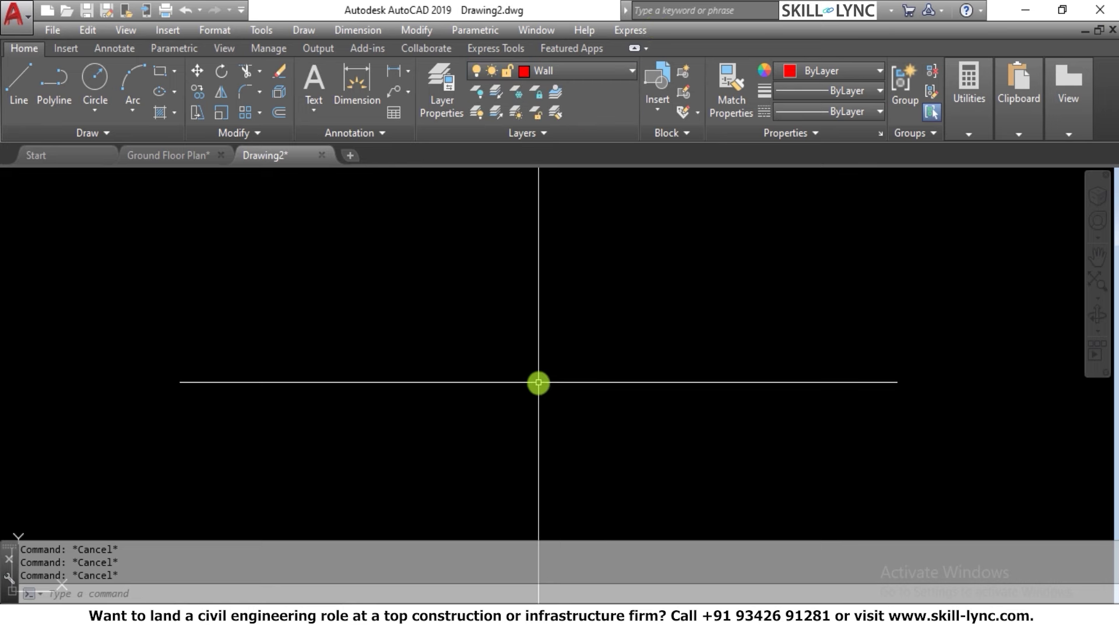
type("l")
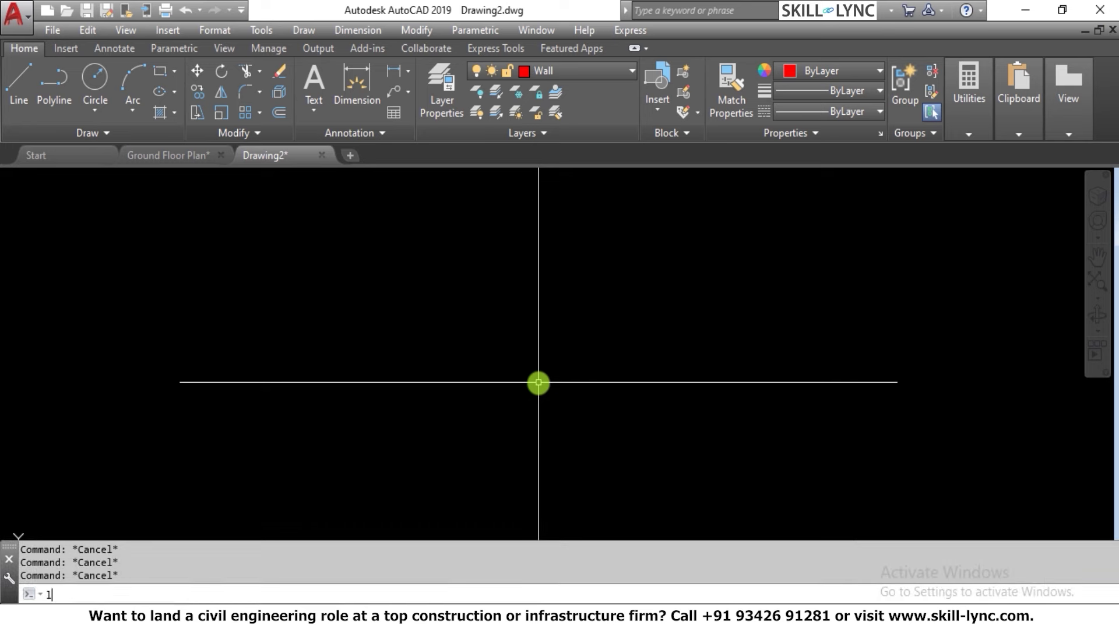
key("Return")
middle_click_drag(538, 382, 284, 405)
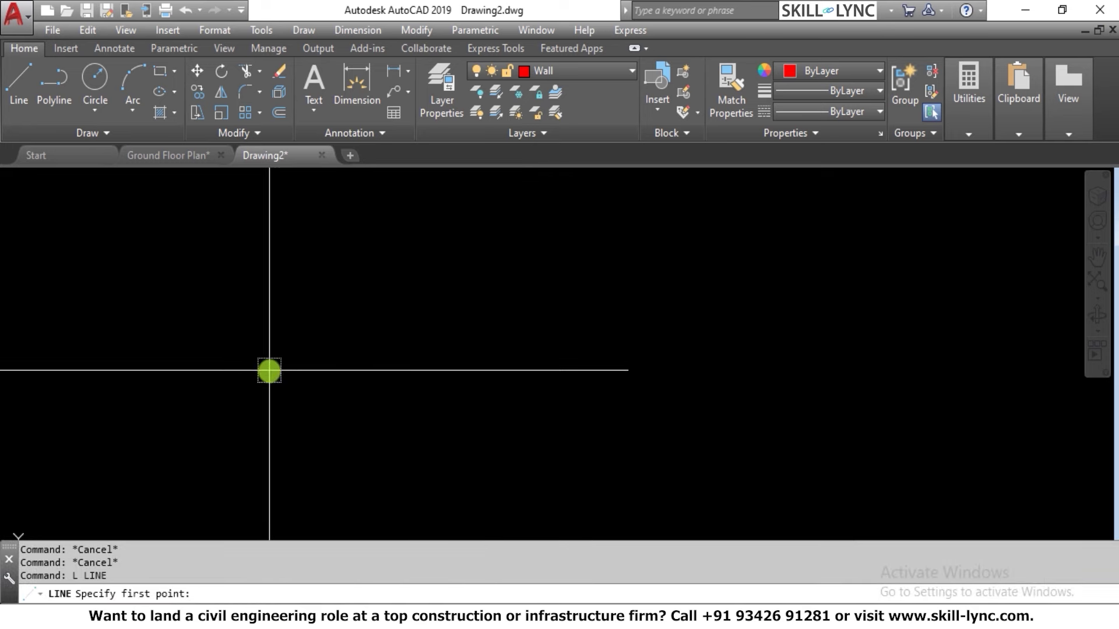
left_click(269, 370)
Step: Draw connected wall segments of 10', 15' and 10'
type("10'")
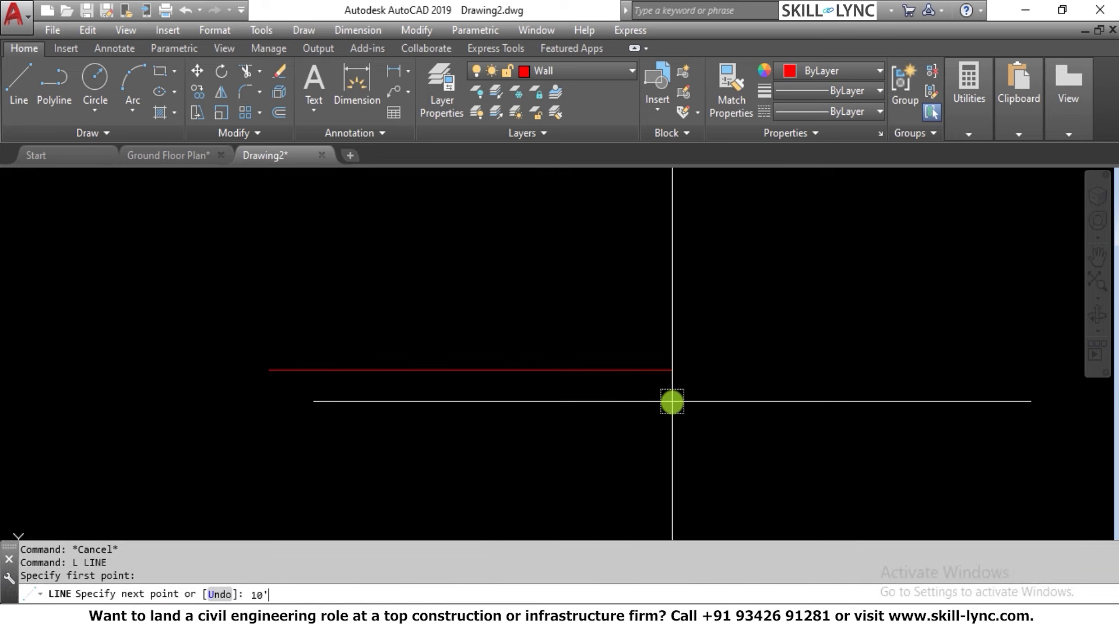
key("Return")
scroll(543, 499, "down", 6)
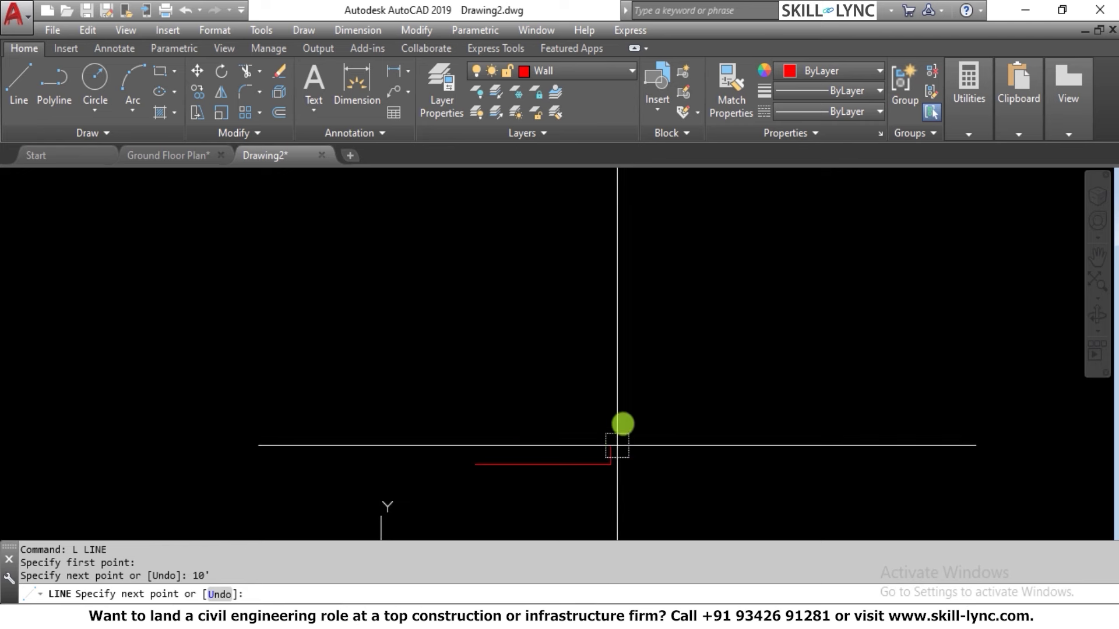
type("15'")
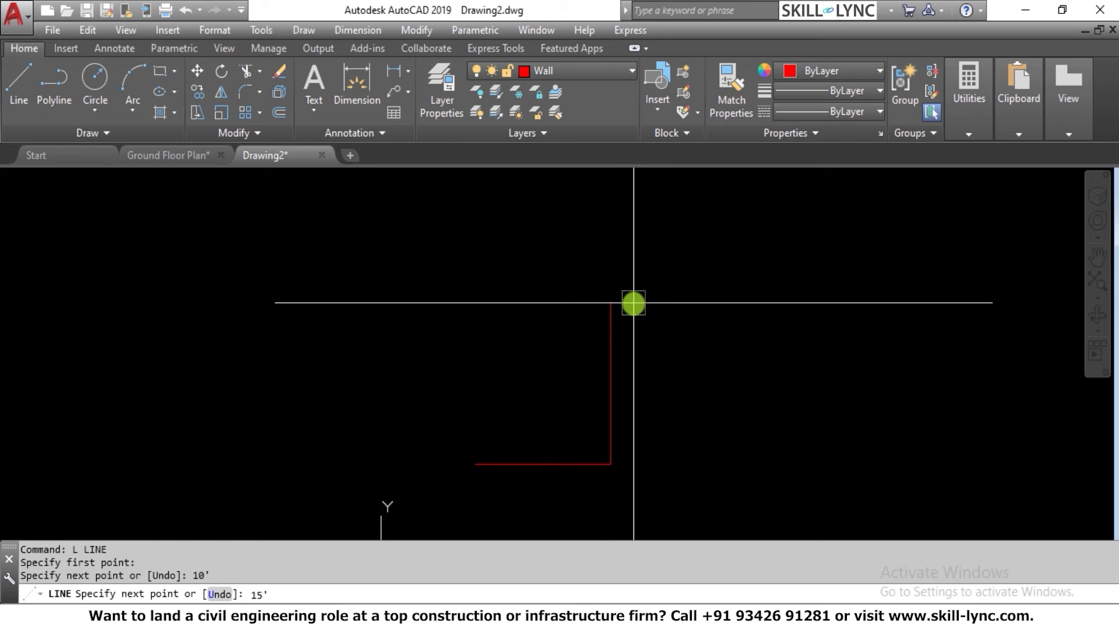
key("Return")
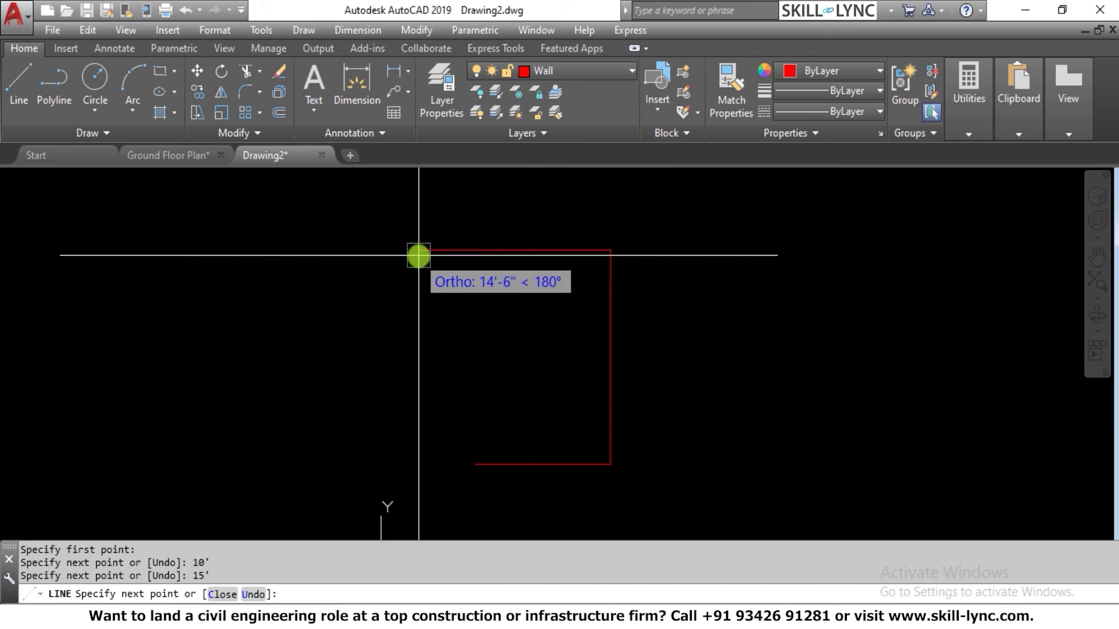
type("10'")
key("Return")
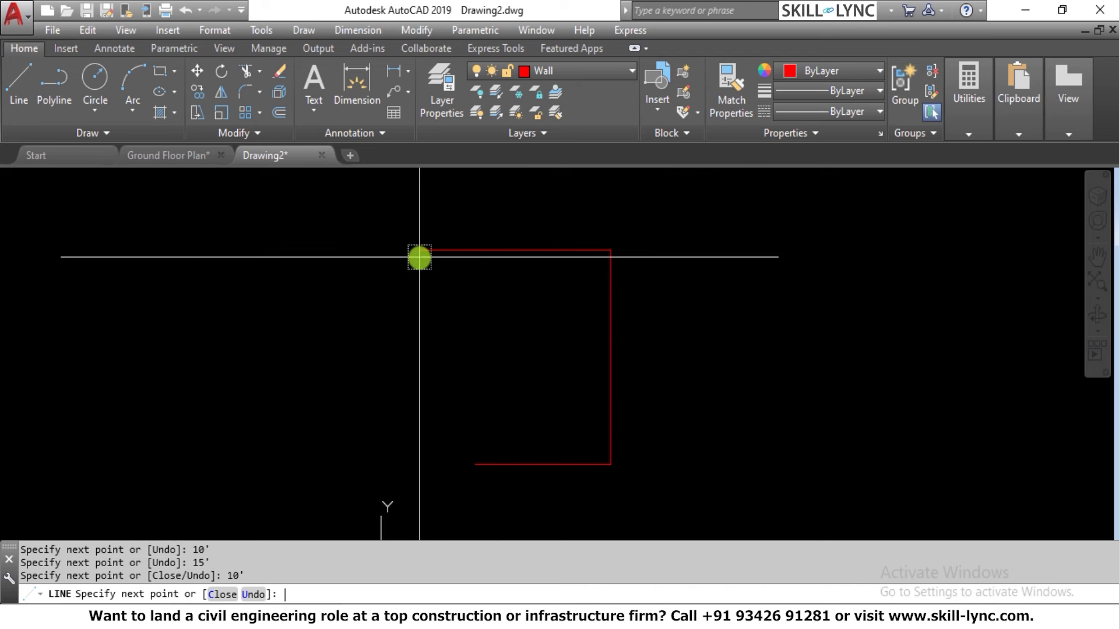
key("Escape")
key("Escape")
key("Escape")
scroll(580, 300, "down", 3)
scroll(573, 286, "up", 3)
scroll(588, 250, "up", 2)
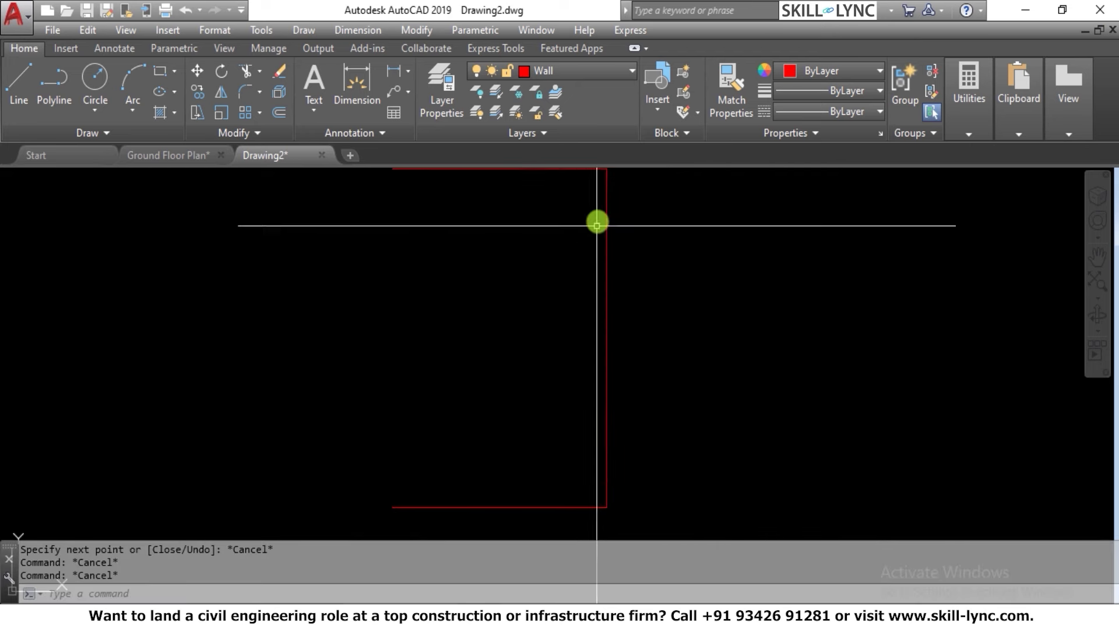
scroll(612, 344, "down", 2)
scroll(624, 377, "up", 3)
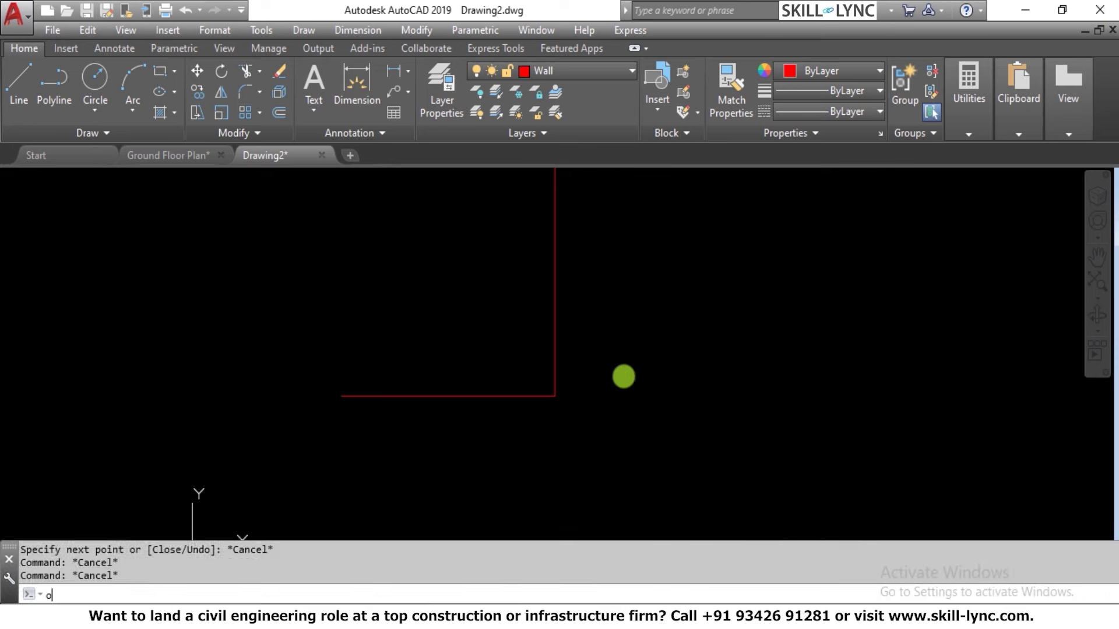
Step: Offset the bottom, vertical and top wall lines 9 inches inward
type("o")
key("Return")
type("9")
key("Return")
left_click(491, 395)
left_click(484, 337)
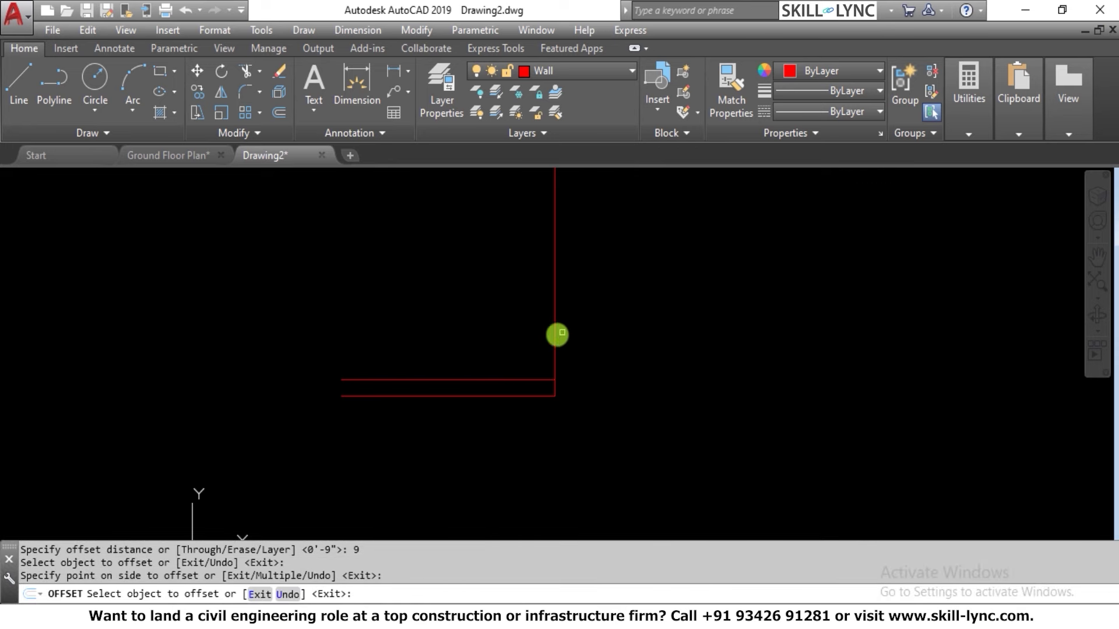
left_click(556, 332)
left_click(555, 332)
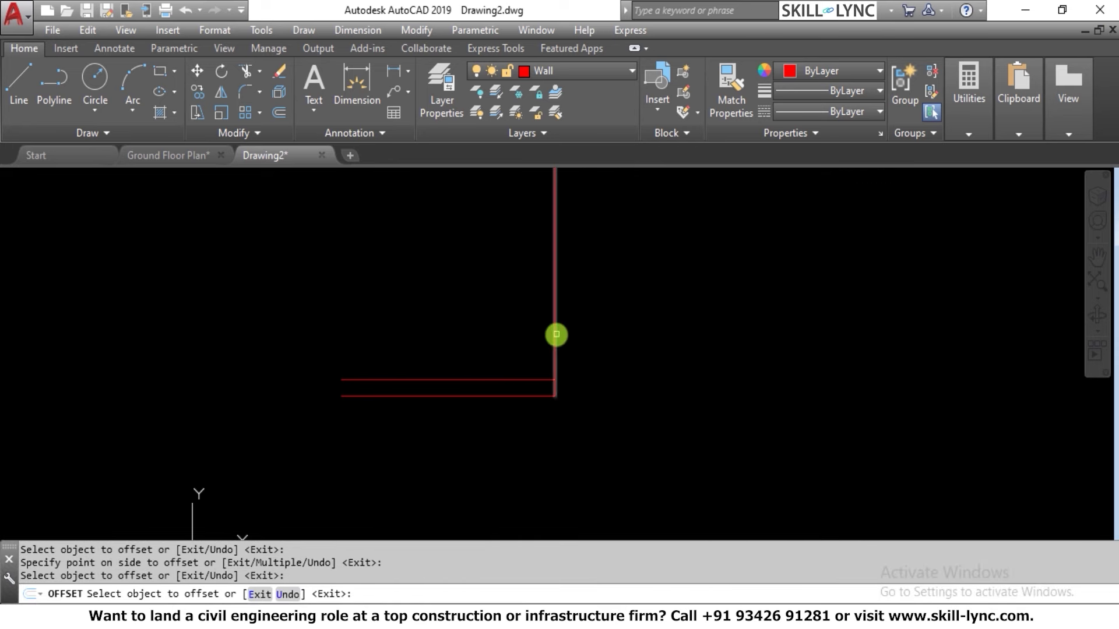
left_click(507, 344)
scroll(519, 256, "down", 2)
scroll(519, 259, "up", 1)
left_click(519, 274)
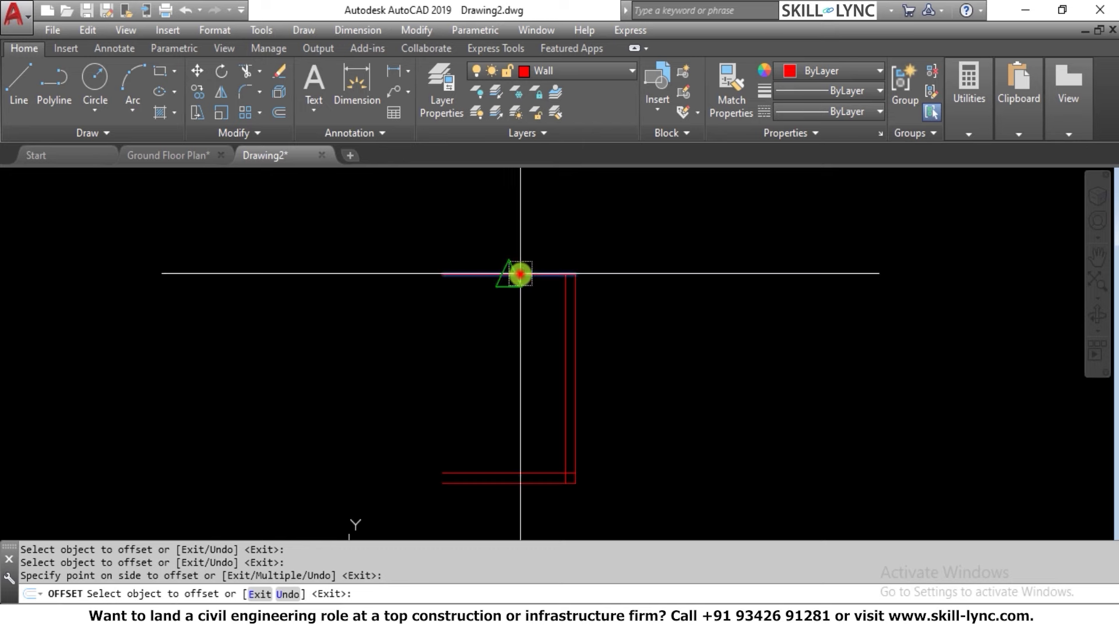
left_click(525, 349)
scroll(562, 280, "up", 3)
key("Escape")
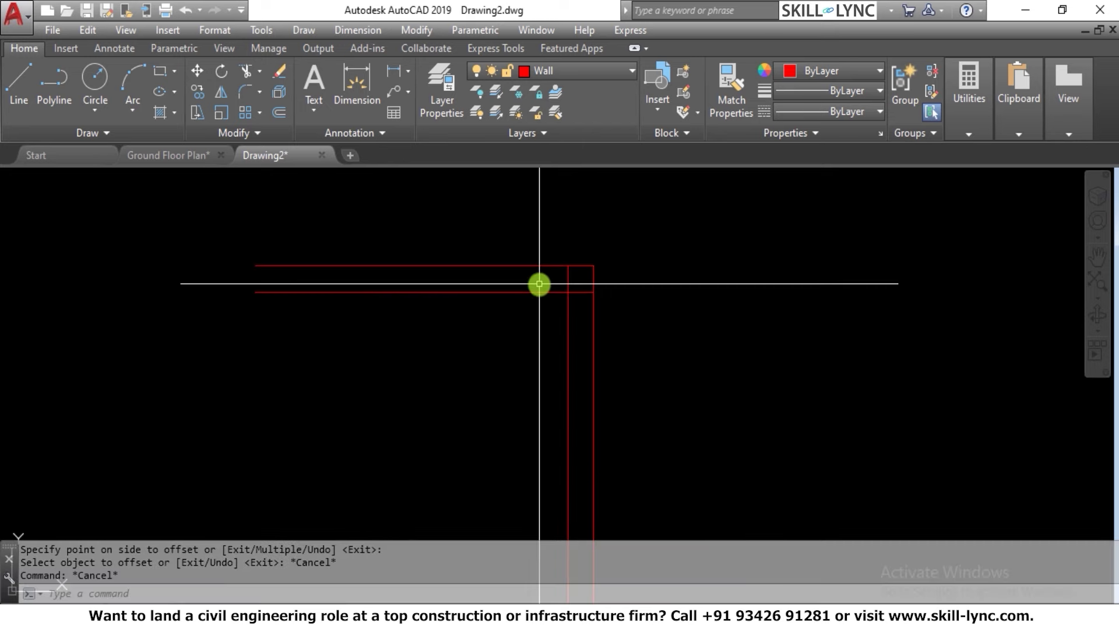
Step: Fillet the inner wall lines into clean corners
type("f")
key("Return")
left_click(521, 293)
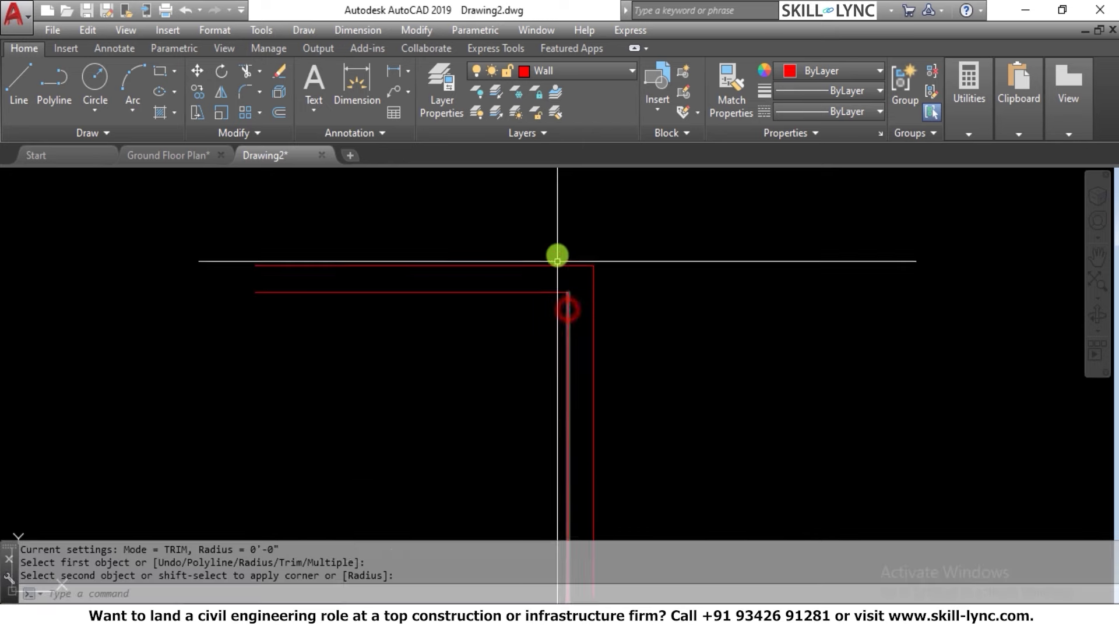
scroll(535, 430, "down", 3)
left_click(562, 477)
key("Return")
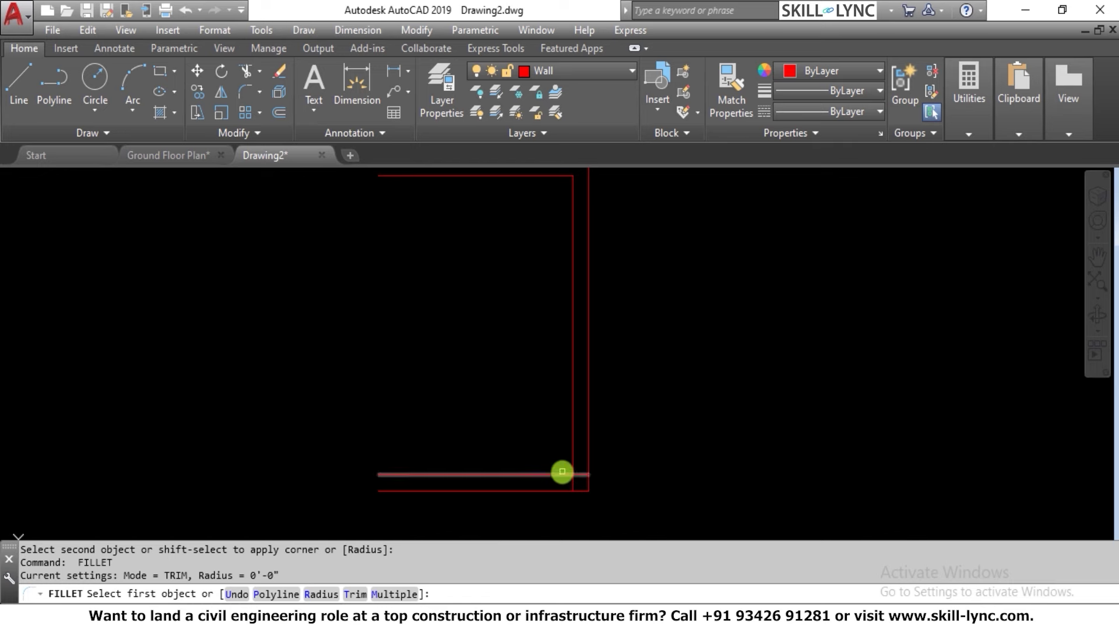
left_click(566, 467)
left_click(563, 472)
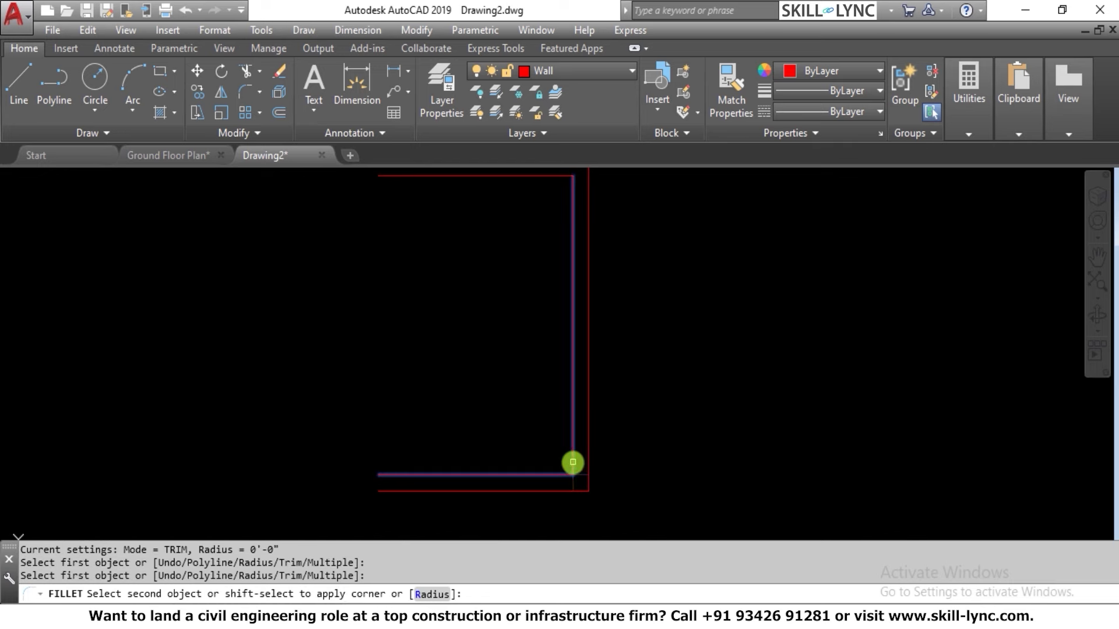
key("Escape")
key("Escape")
Step: Draw lines capping both open ends of the double walls
type("1")
key("Return")
scroll(349, 484, "up", 2)
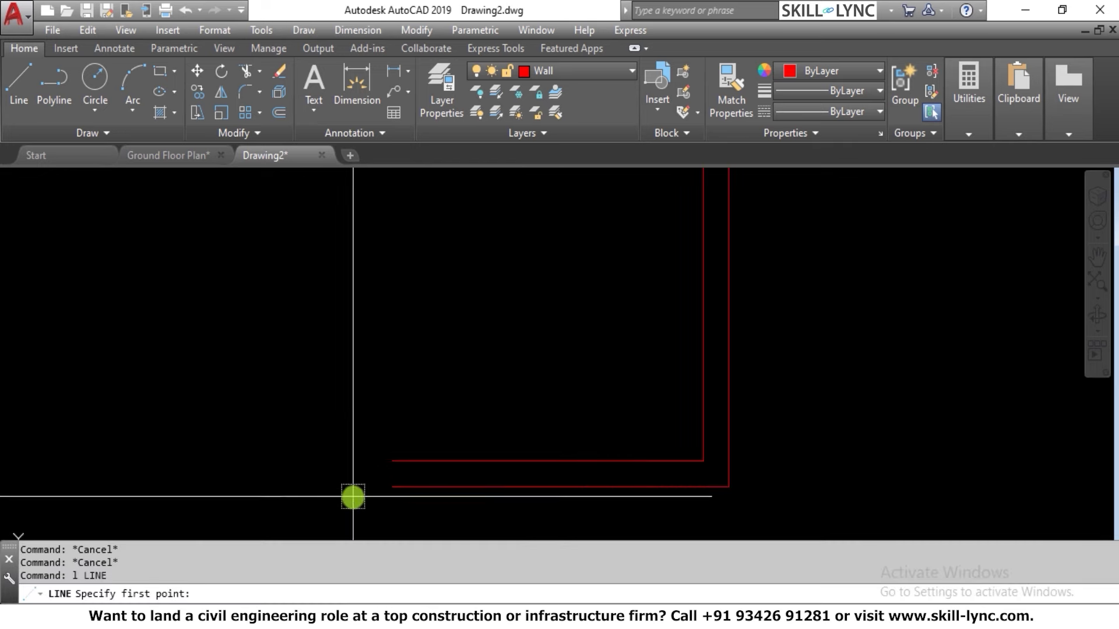
left_click(392, 460)
key("Escape")
scroll(502, 447, "down", 2)
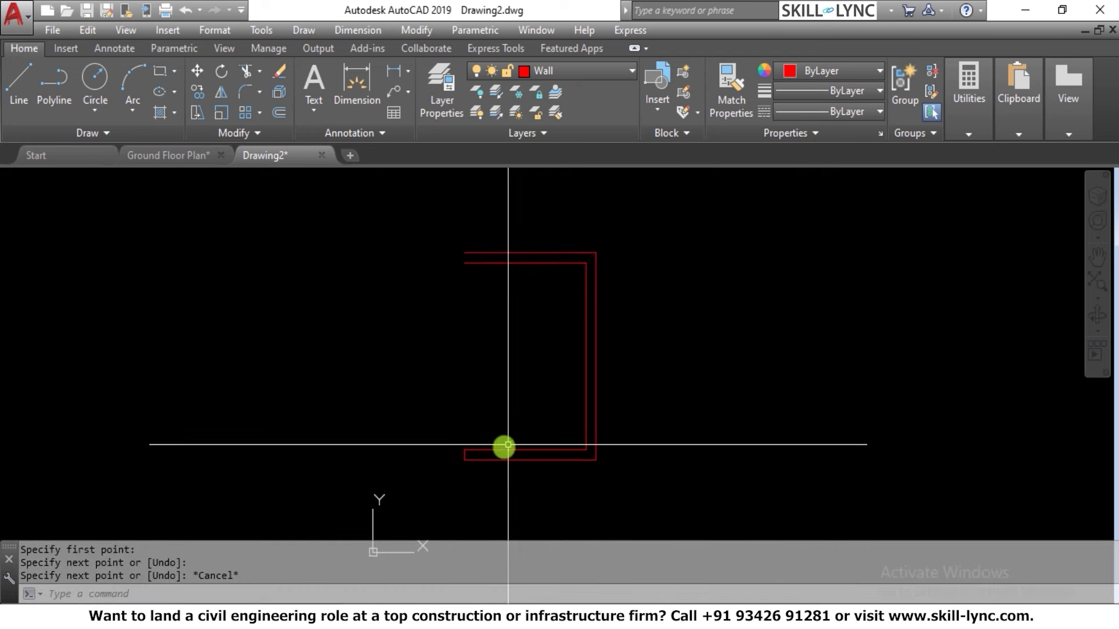
scroll(493, 267, "up", 4)
key("Return")
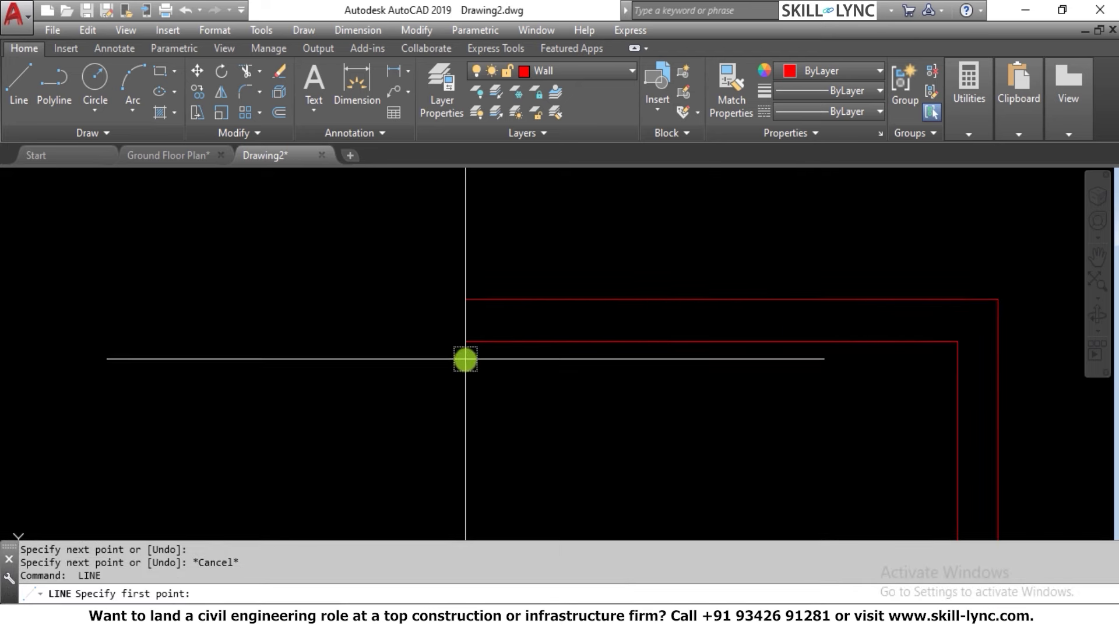
left_click(465, 341)
scroll(464, 299, "down", 3)
key("Escape")
scroll(525, 326, "down", 3)
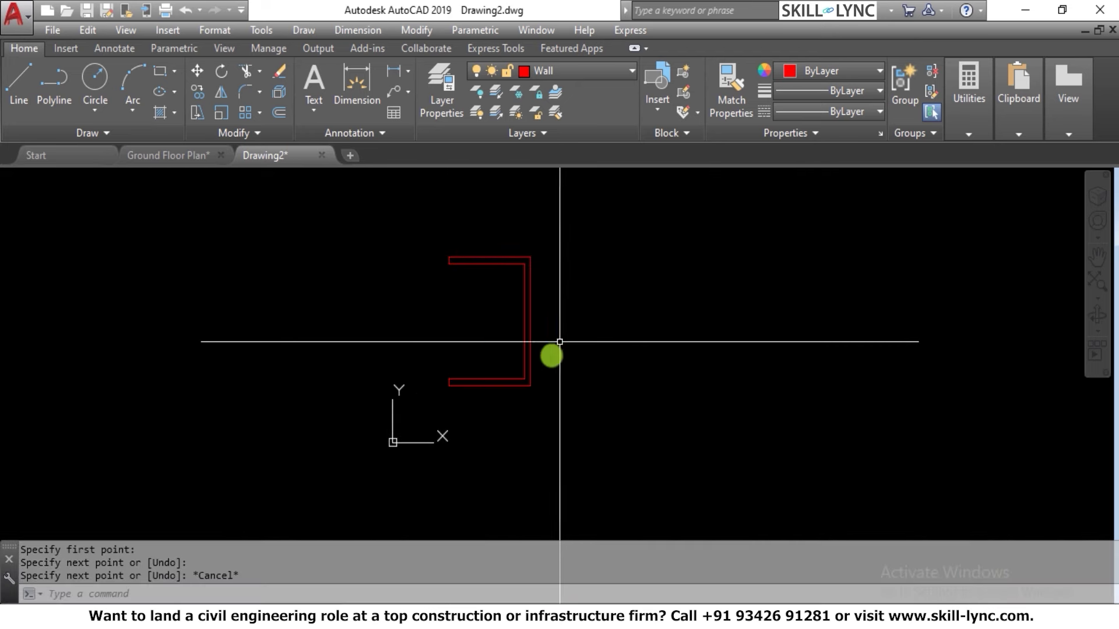
scroll(527, 344, "up", 2)
scroll(517, 255, "down", 1)
scroll(504, 268, "up", 2)
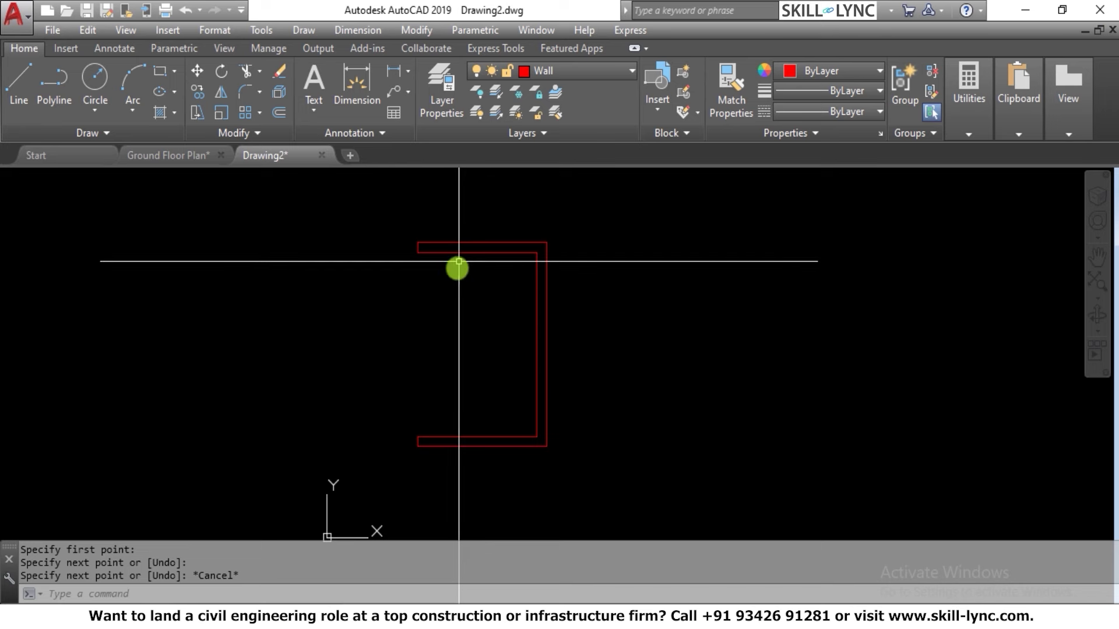
key("Escape")
key("Escape")
key("Escape")
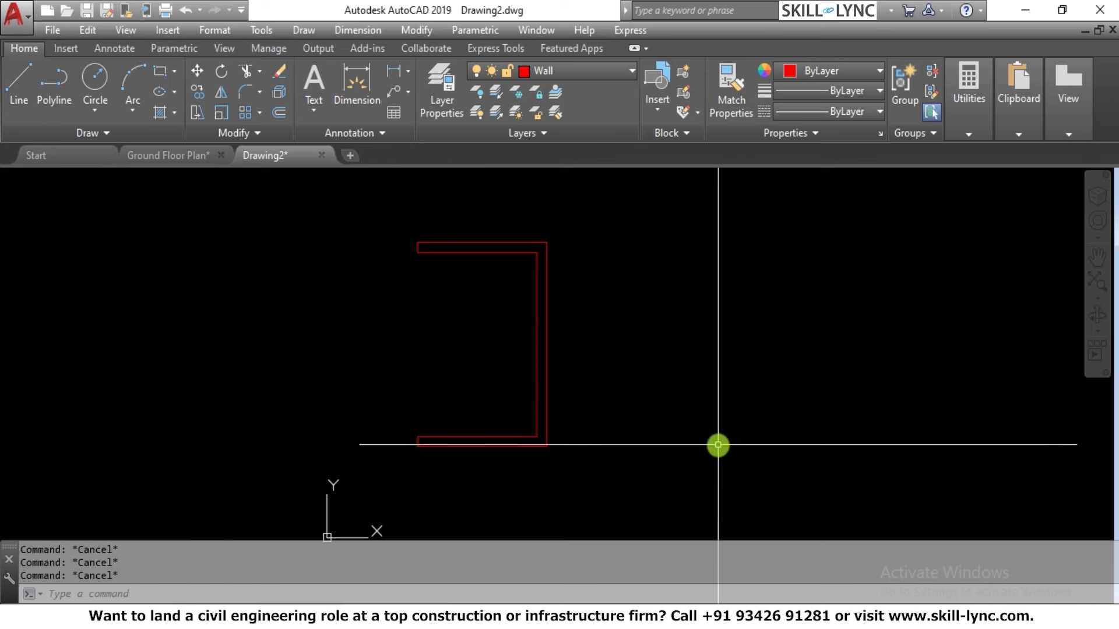
scroll(460, 419, "up", 5)
Step: Offset a wall line 9 units to the right to create a parallel wall face
type("o")
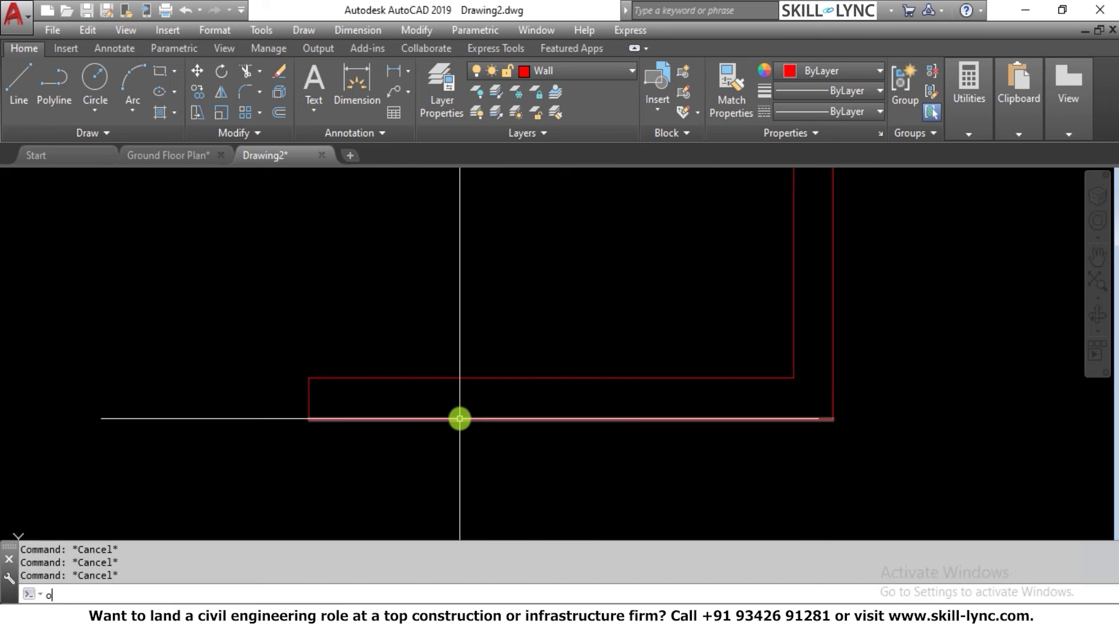
key("Return")
type("9")
key("Return")
scroll(232, 440, "up", 3)
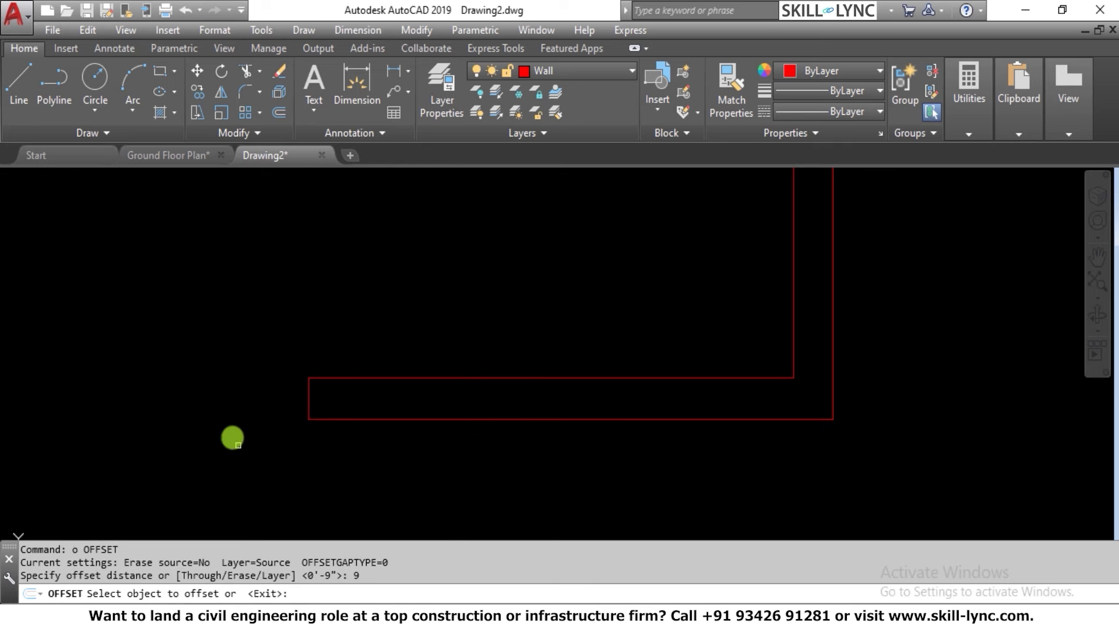
left_click(434, 384)
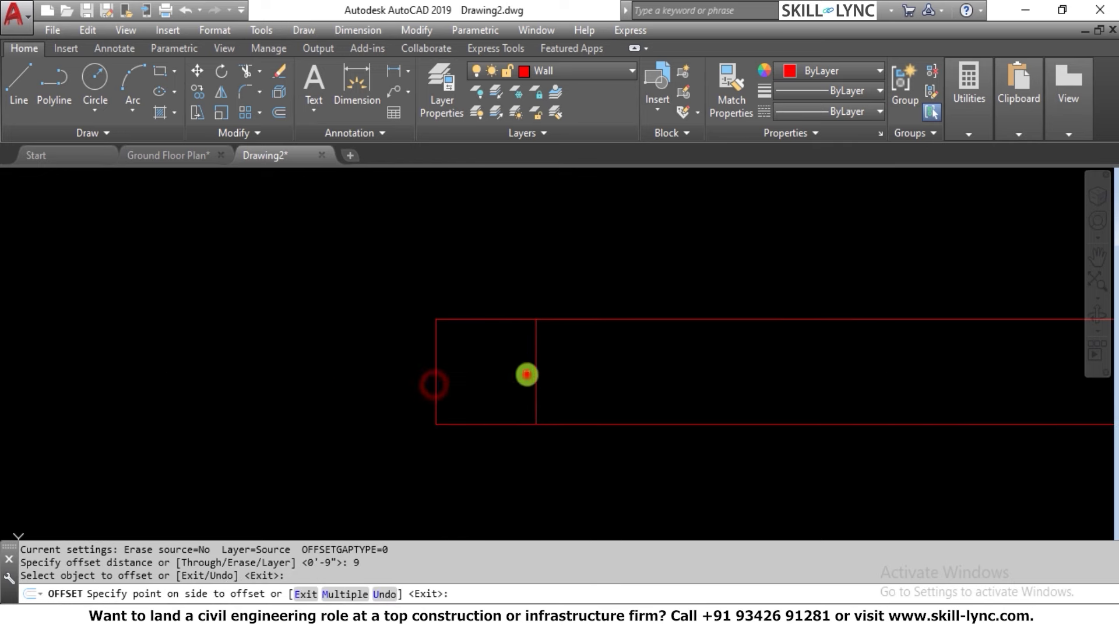
left_click(577, 375)
key("Escape")
key("Escape")
key("Escape")
Step: Offset the inner wall line 3'3" to the right to mark the first door opening
type("o")
key("Return")
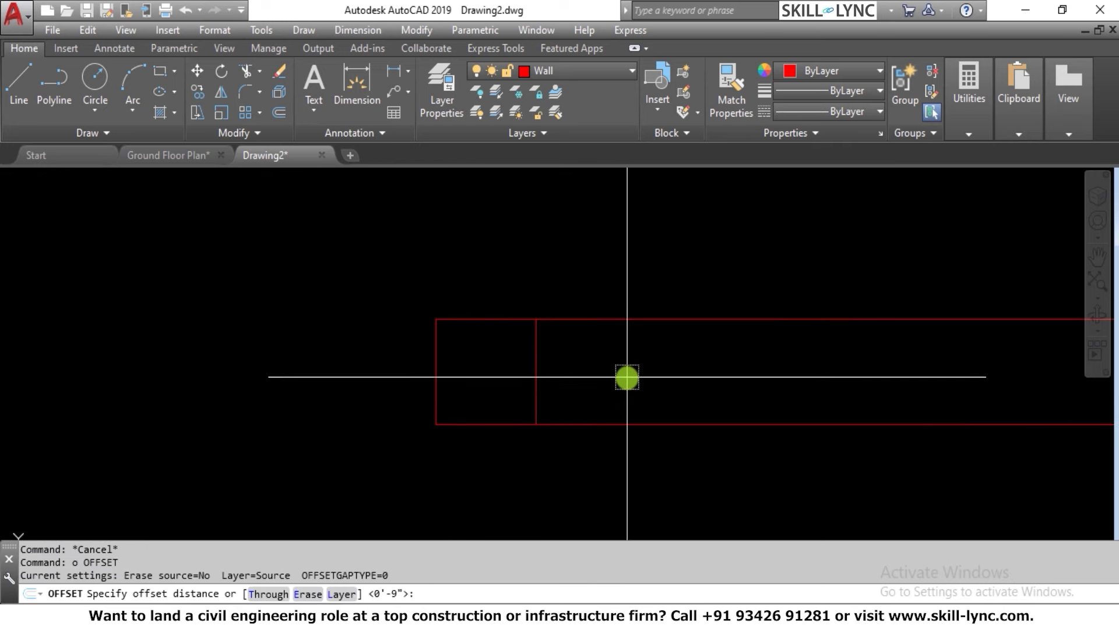
type("3'3")
key("Return")
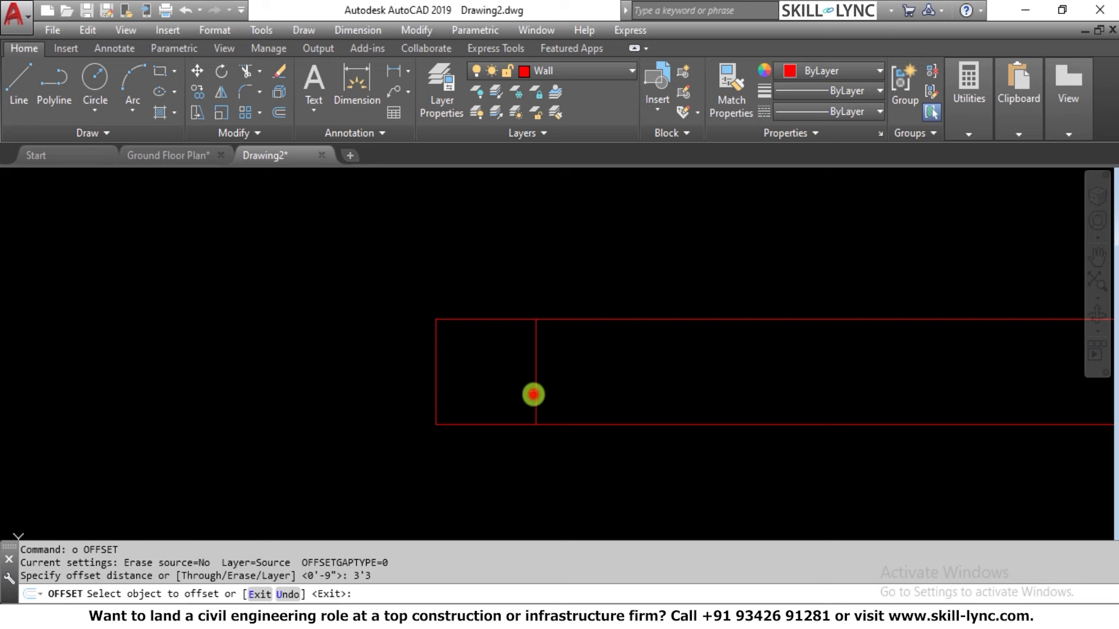
left_click(533, 395)
left_click(632, 378)
key("Escape")
scroll(632, 377, "down", 3)
scroll(728, 367, "up", 2)
key("Escape")
key("Escape")
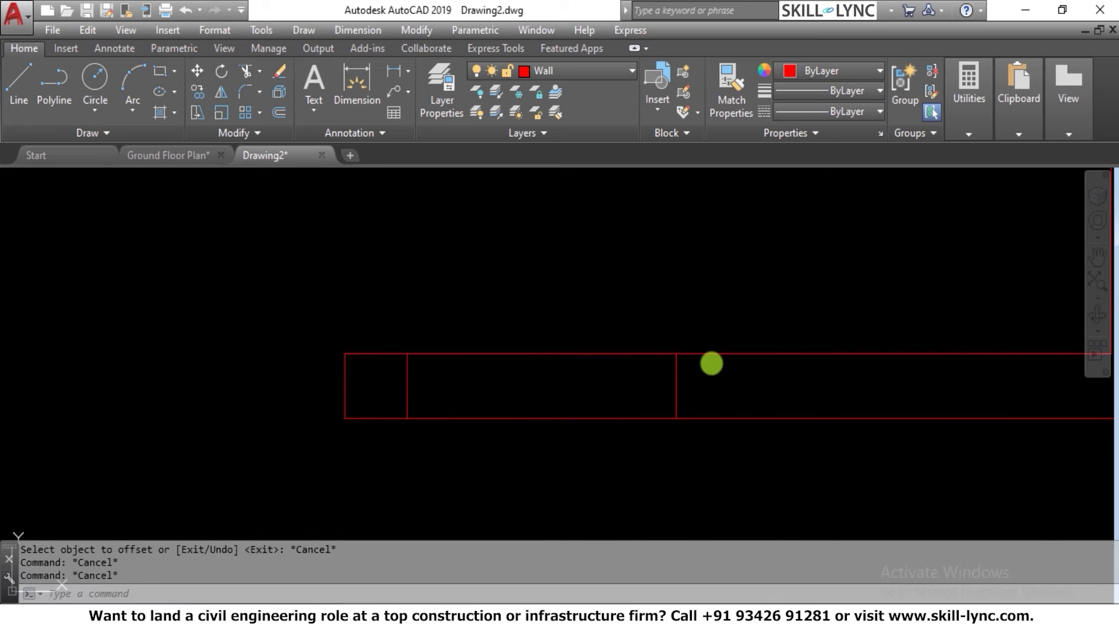
Step: Trim the wall lines inside the first opening with a crossing window, using all objects as edges
type("tr")
key("Return")
key("Return")
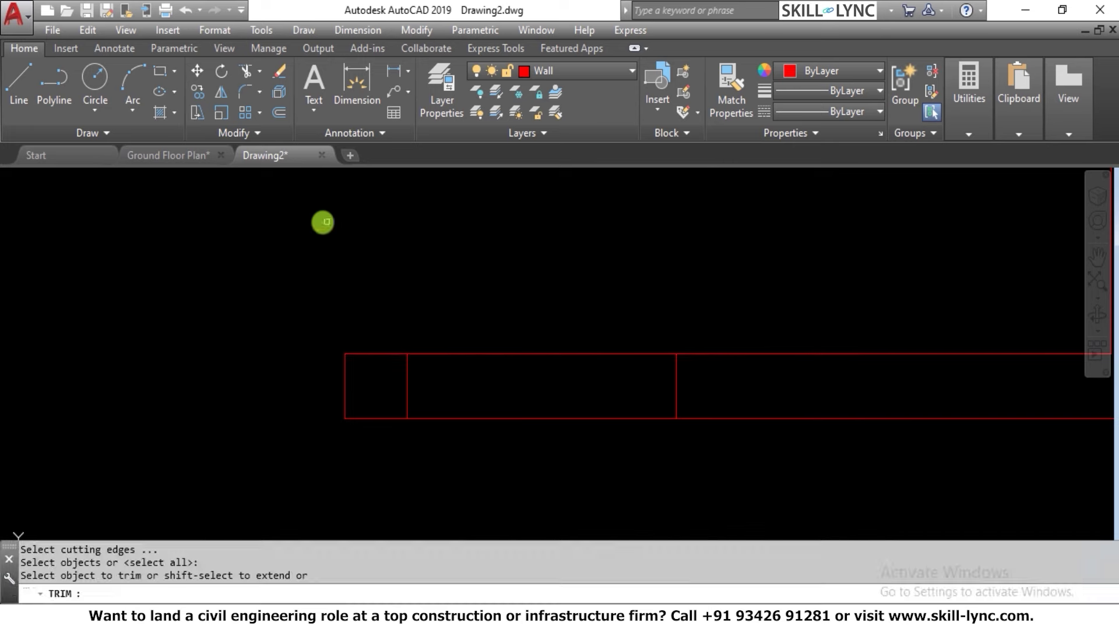
key("Escape")
type("tr")
key("Return")
key("Return")
left_click(519, 290)
left_click(495, 453)
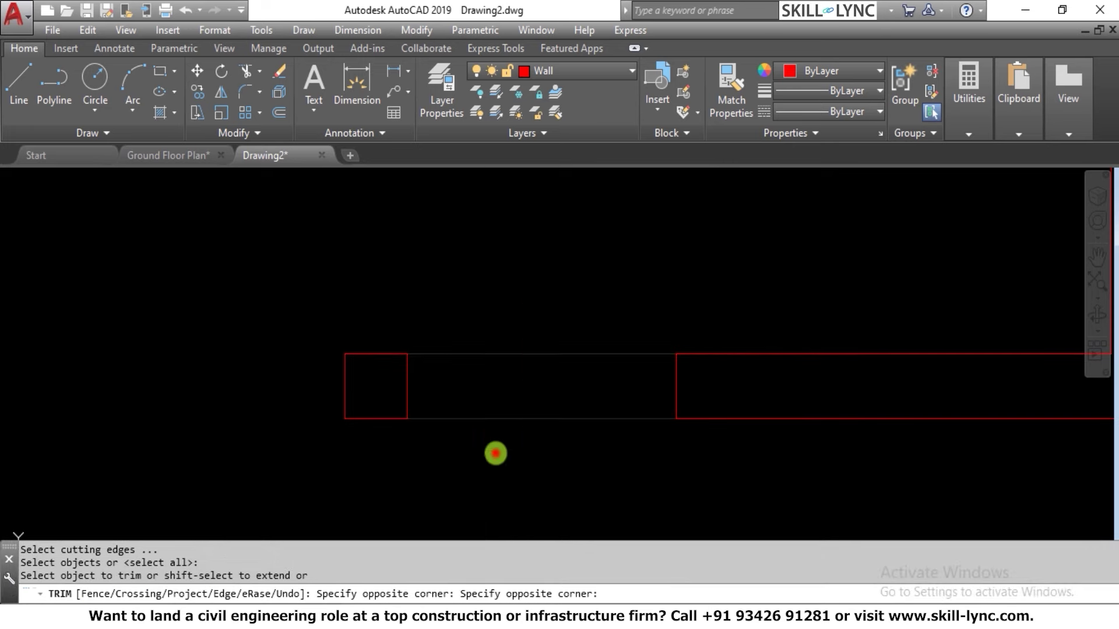
key("Escape")
scroll(522, 433, "down", 3)
scroll(532, 225, "up", 2)
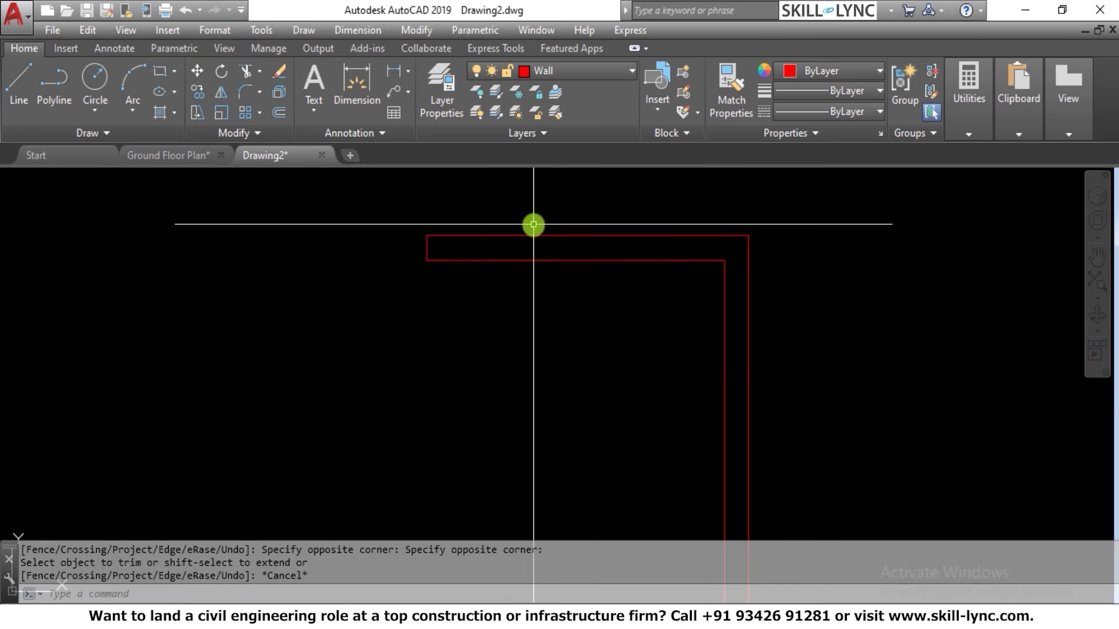
key("Escape")
key("Escape")
Step: Offset the other inner wall line 3'3" to mark the second door opening
type("o")
key("Return")
type("9")
key("Return")
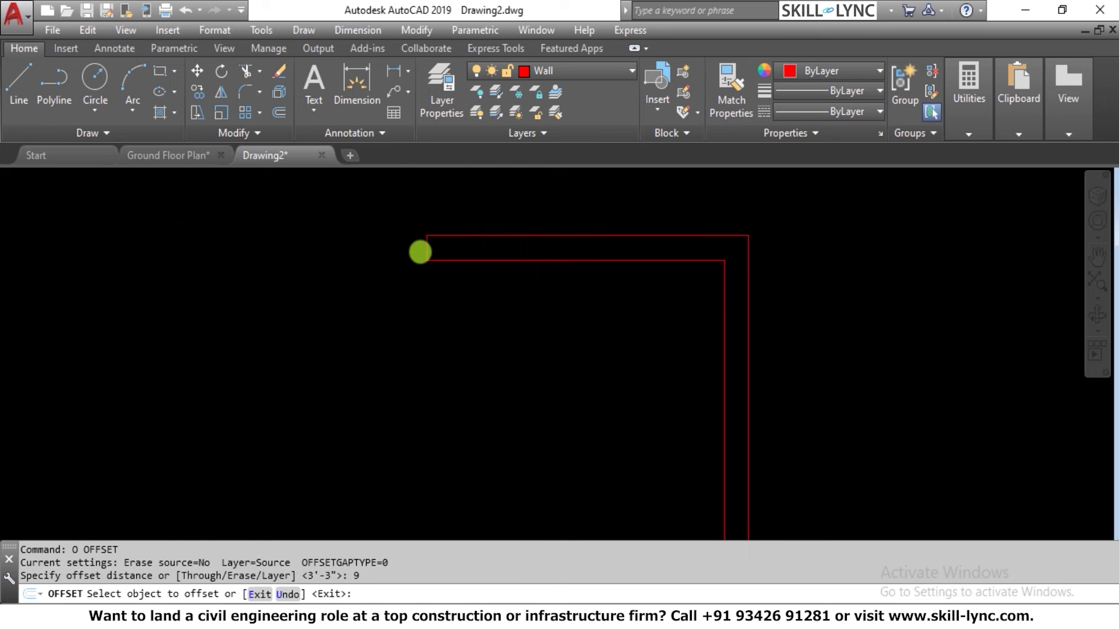
scroll(421, 251, "up", 3)
left_click(432, 242)
key("Escape")
key("Escape")
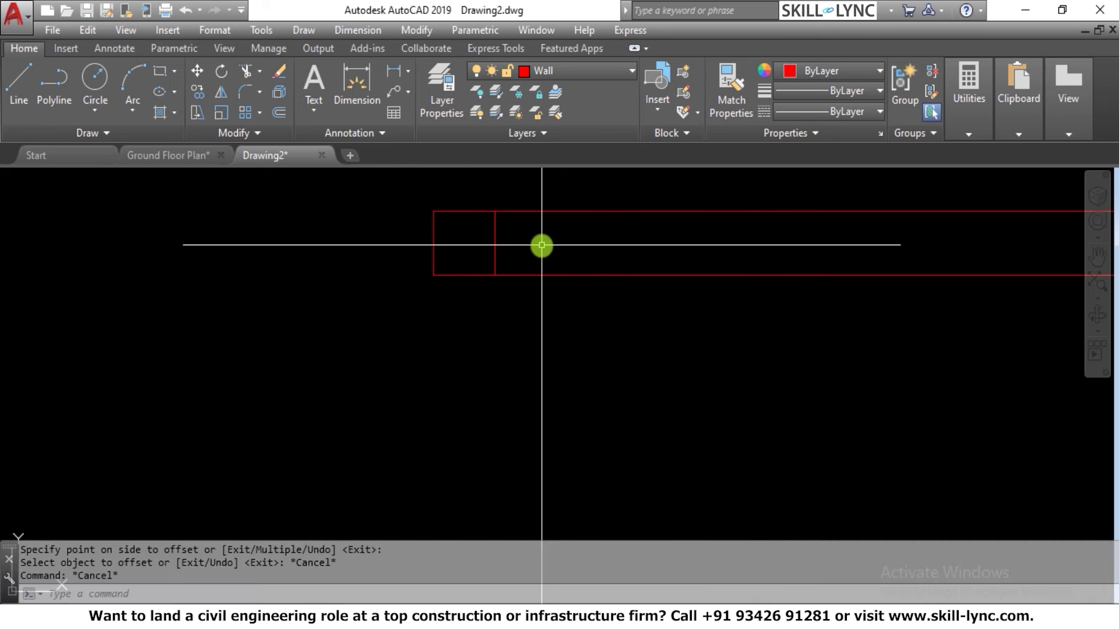
type("o")
key("Return")
type("3'3")
key("Return")
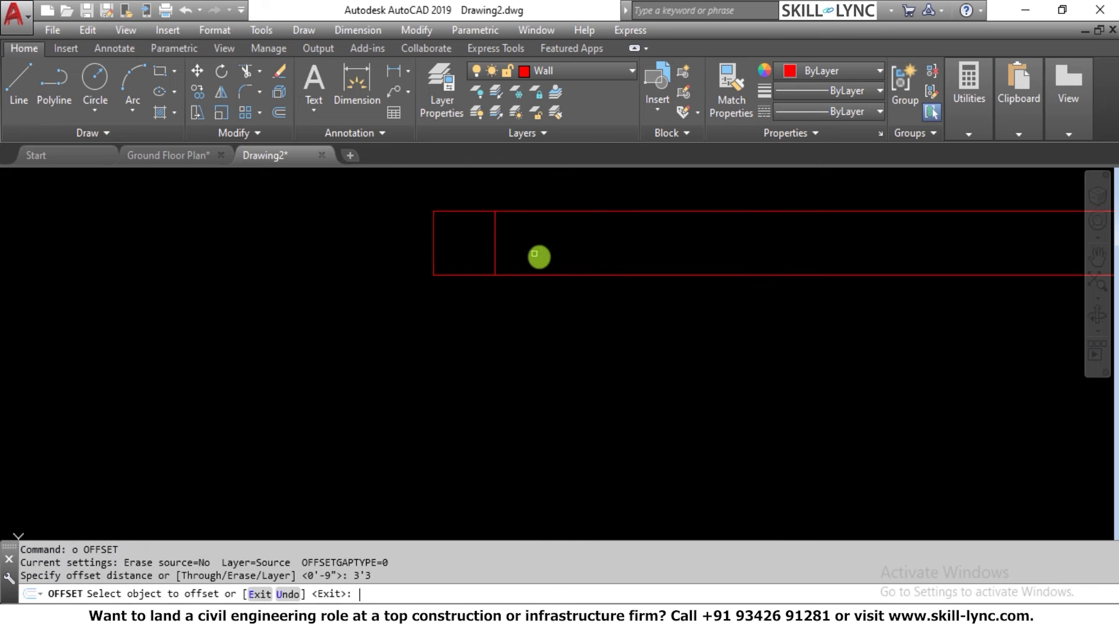
left_click(495, 251)
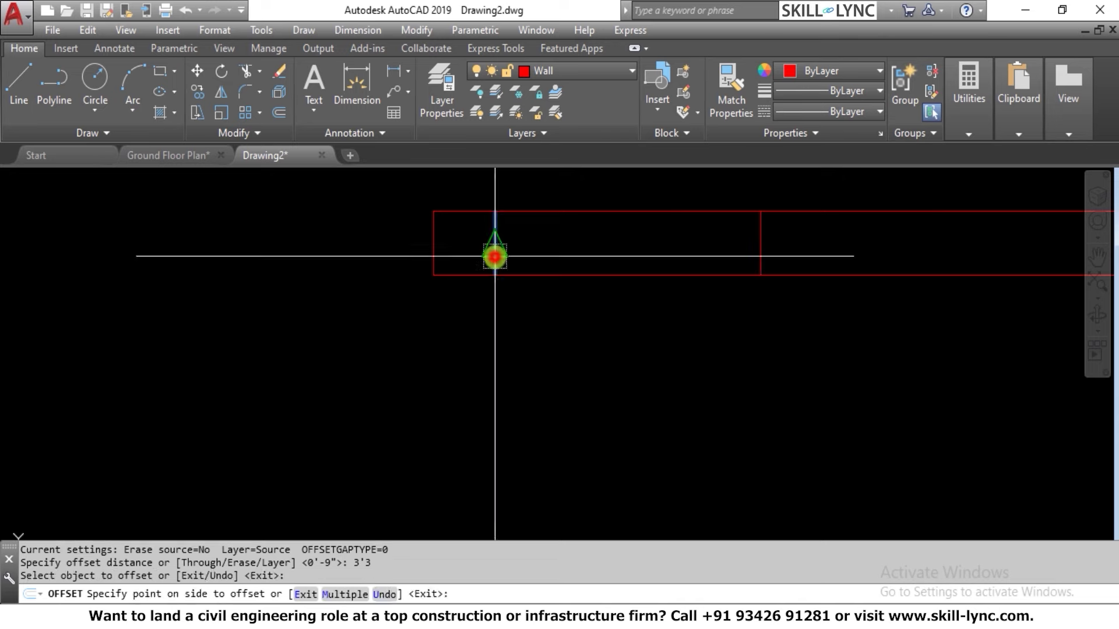
left_click(656, 257)
key("Escape")
Step: Trim away the wall lines in the second opening, leaving short stubs beside the gap
key("Escape")
type("tr")
key("Return")
key("Return")
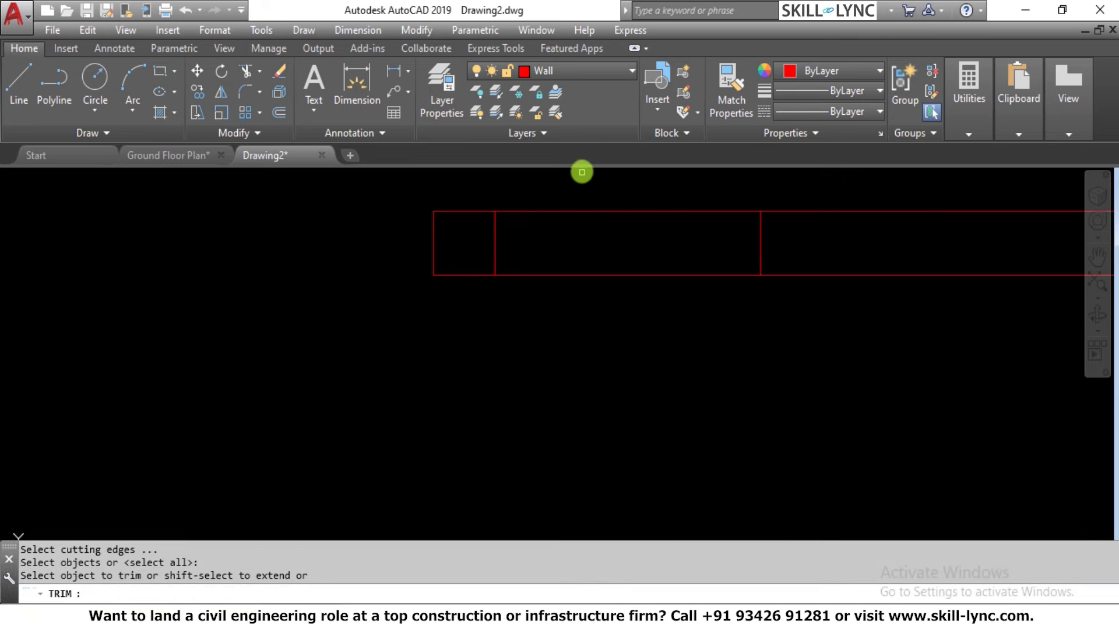
left_click(592, 188)
left_click(577, 307)
key("Escape")
scroll(534, 273, "down", 4)
scroll(534, 273, "down", 5)
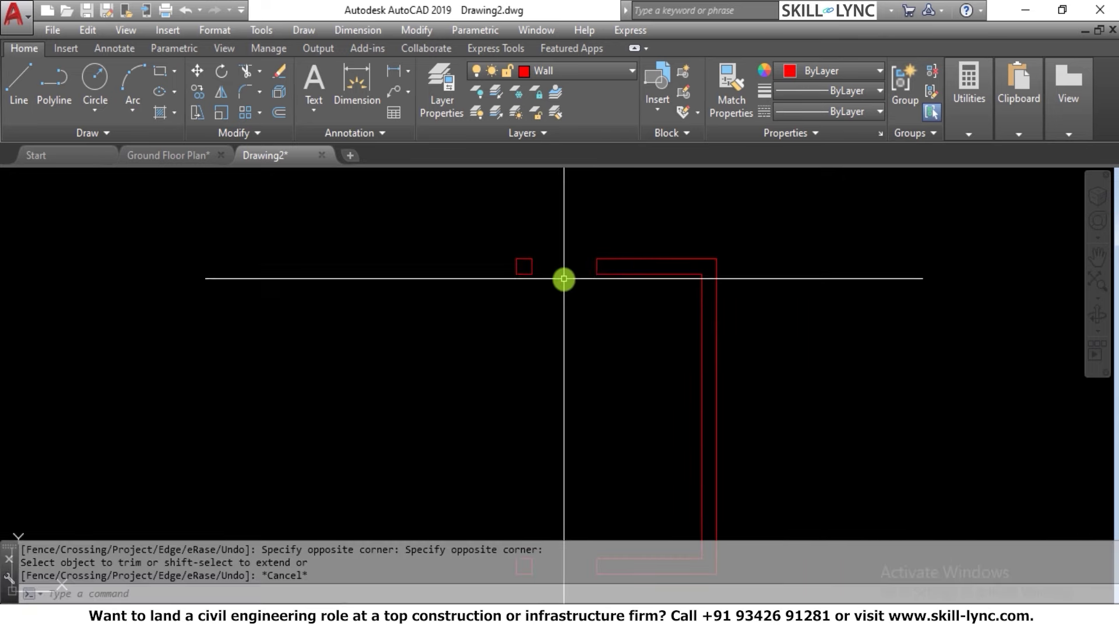
scroll(655, 384, "up", 3)
scroll(564, 379, "down", 4)
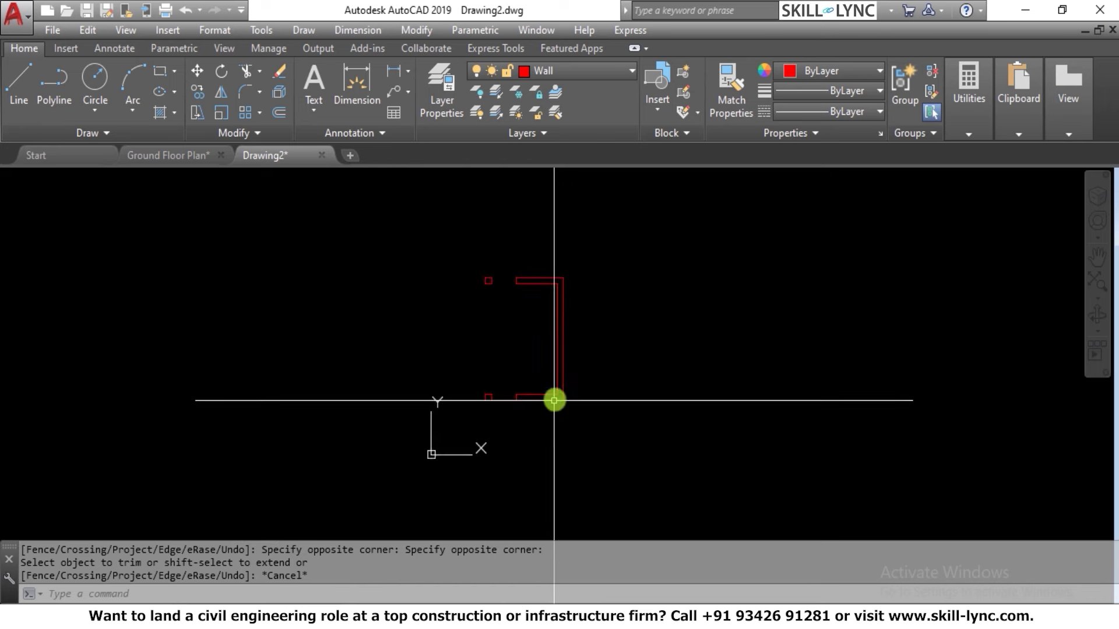
scroll(526, 412, "up", 2)
scroll(577, 364, "up", 2)
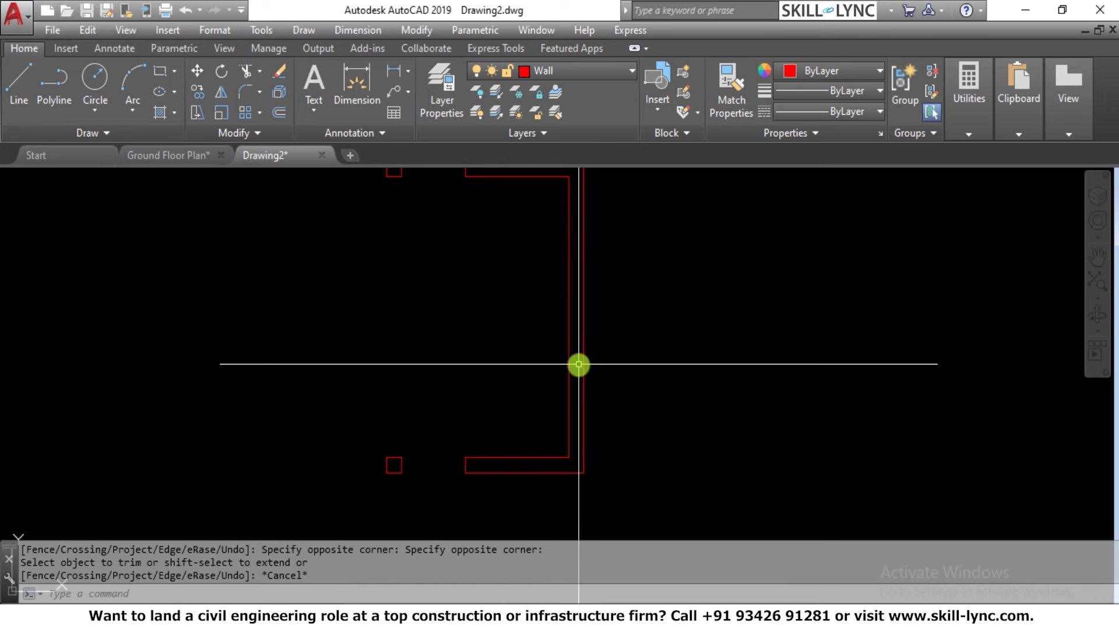
scroll(629, 375, "down", 2)
scroll(678, 332, "up", 2)
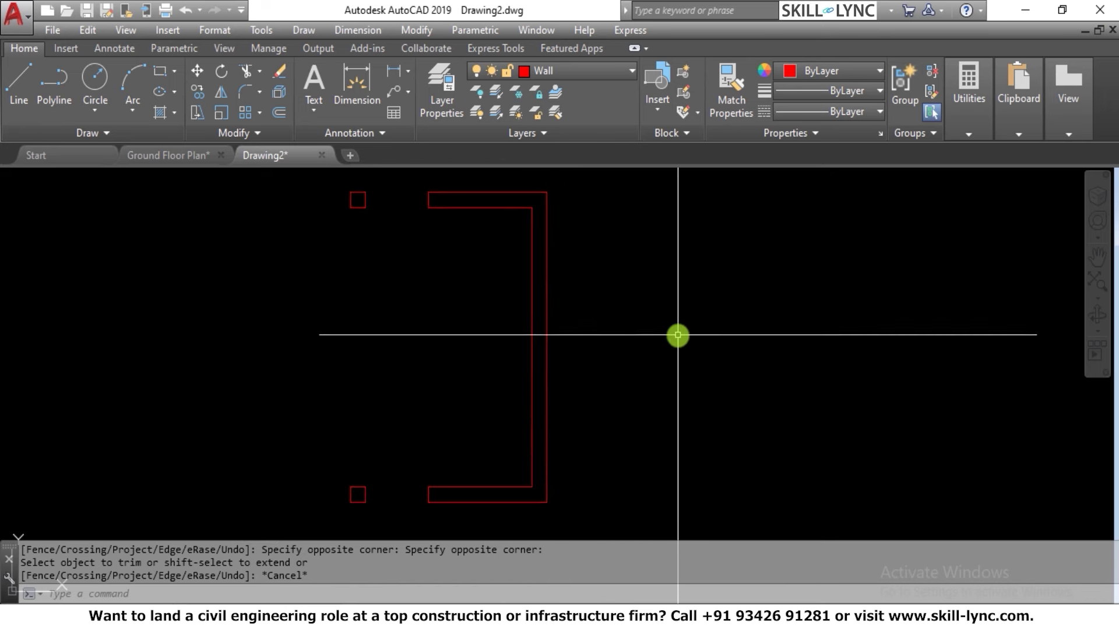
key("Escape")
key("Escape")
Step: Choose the Door_Single-3' block in the Insert dialog, with its insertion point specified on-screen
type("i")
key("Return")
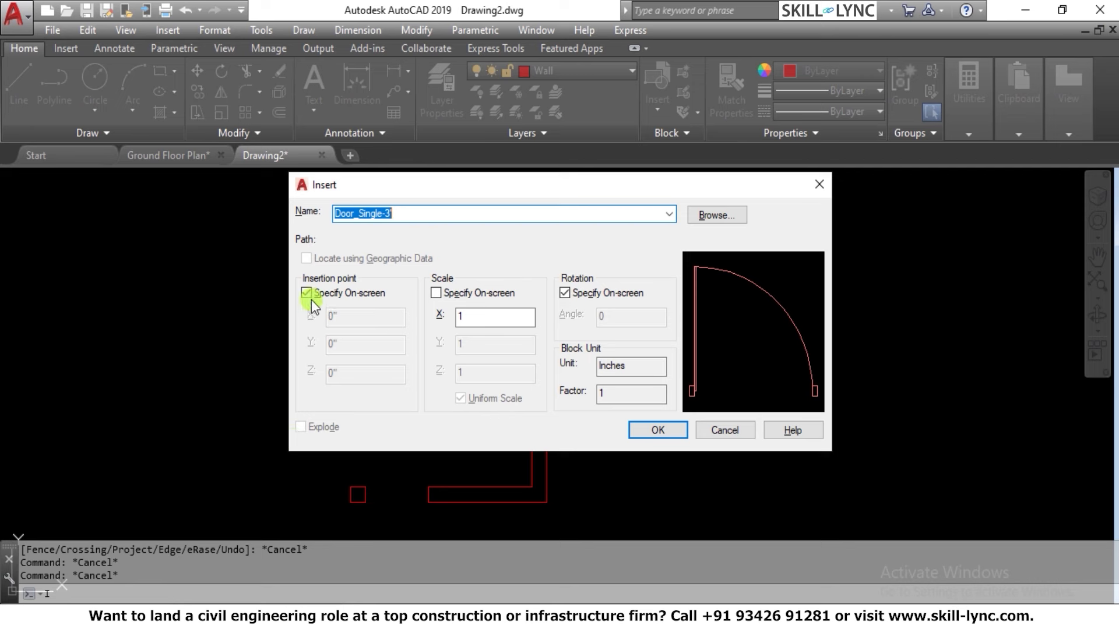
left_click(669, 214)
left_click(515, 240)
left_click(307, 293)
double_click(363, 319)
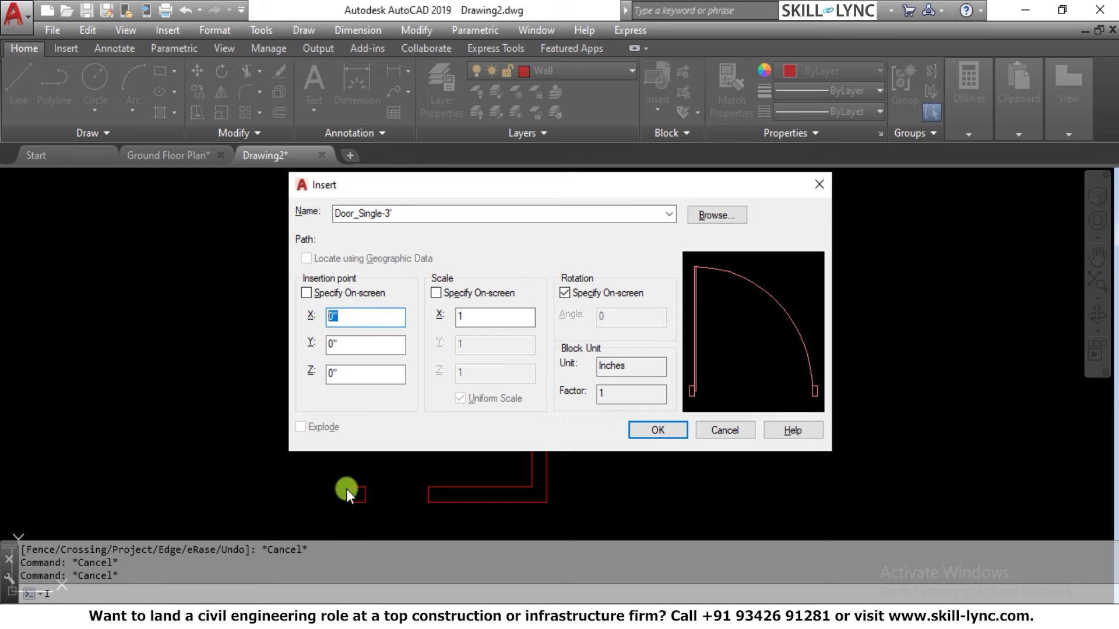
double_click(341, 345)
double_click(358, 376)
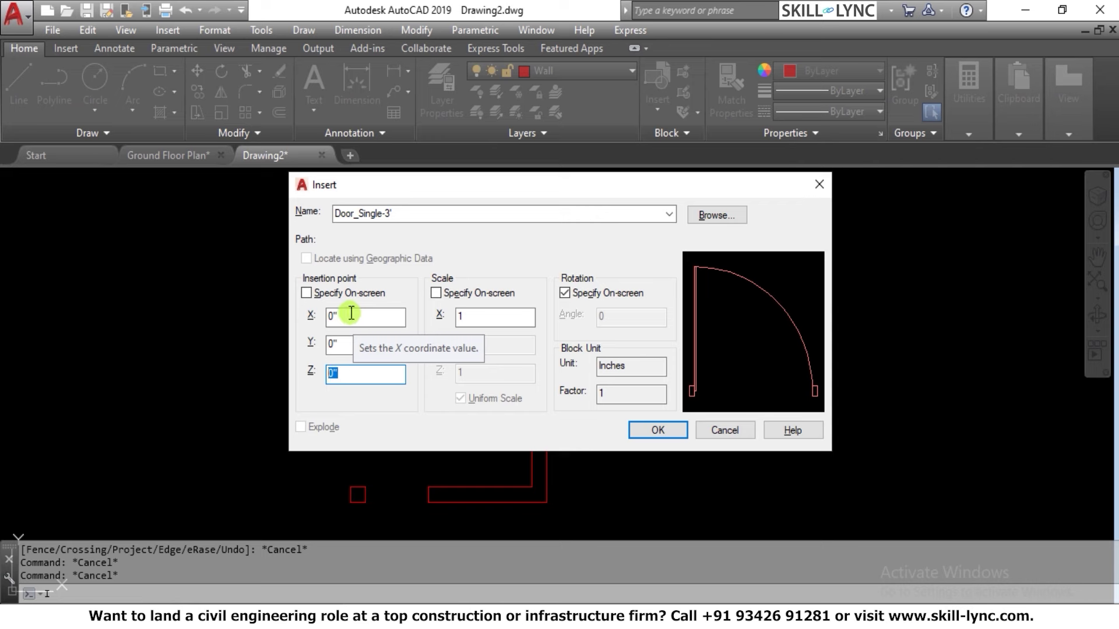
left_click(312, 294)
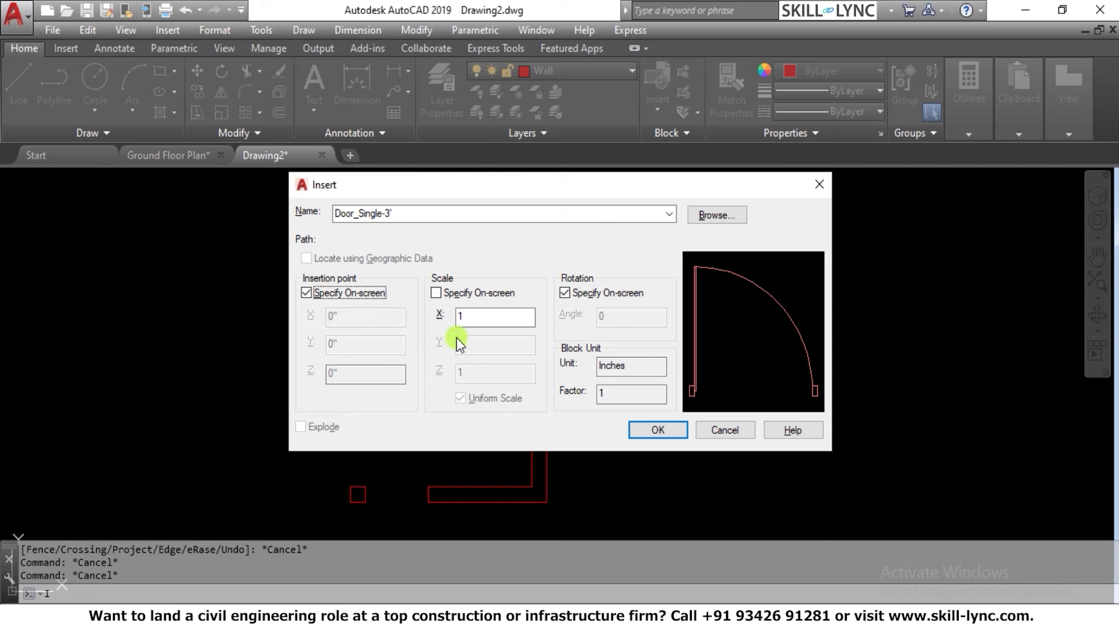
Step: Fix the block scale at 1 and the rotation angle at 0, then confirm
left_click(437, 293)
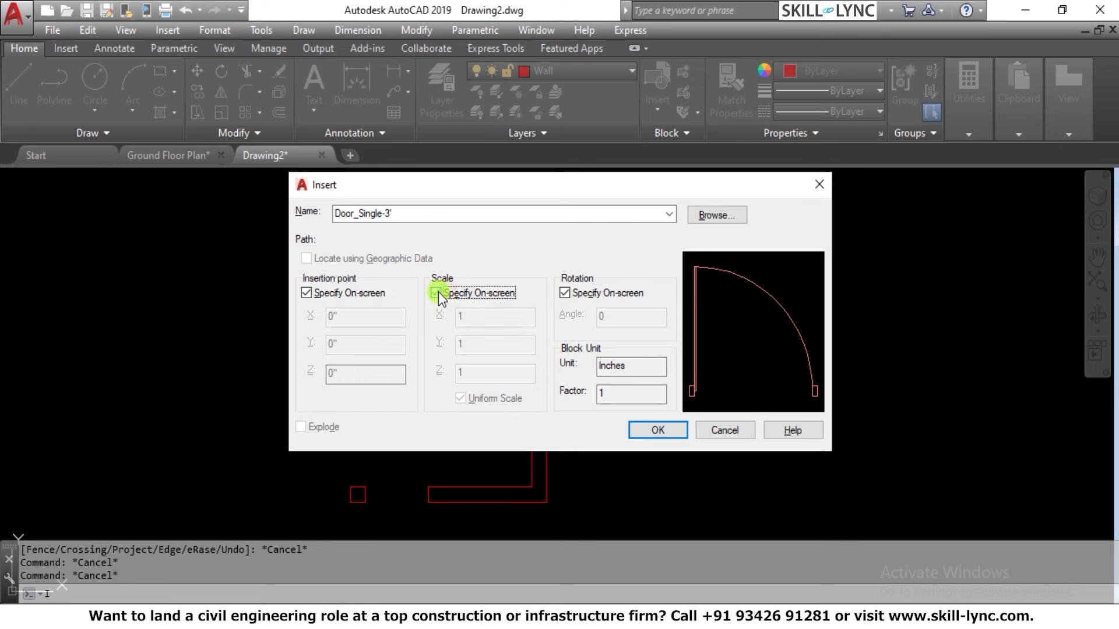
left_click(437, 293)
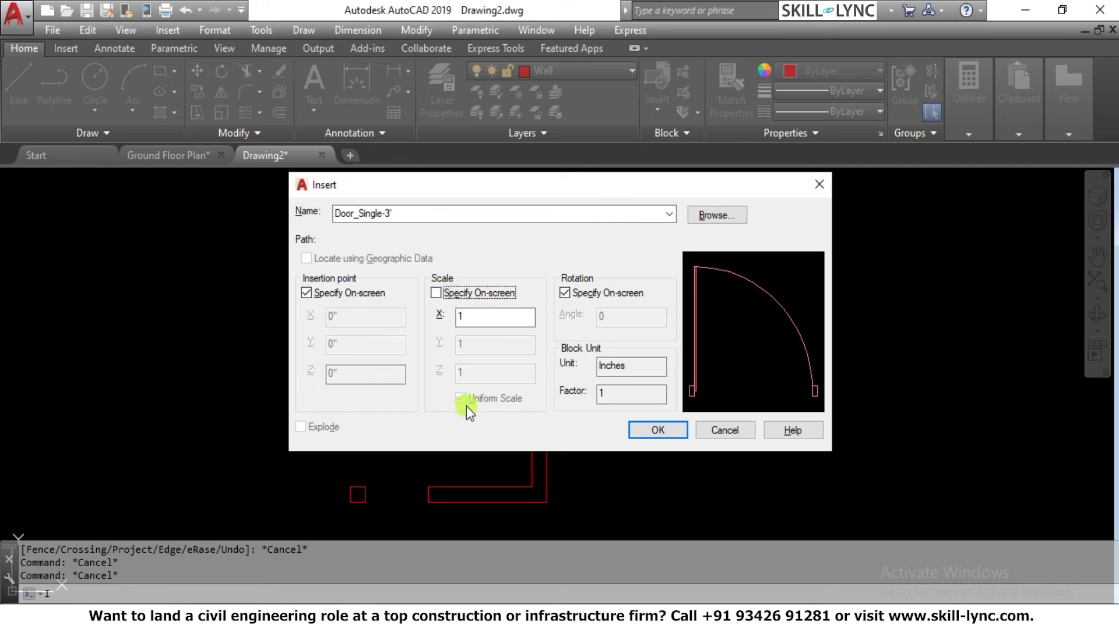
double_click(484, 317)
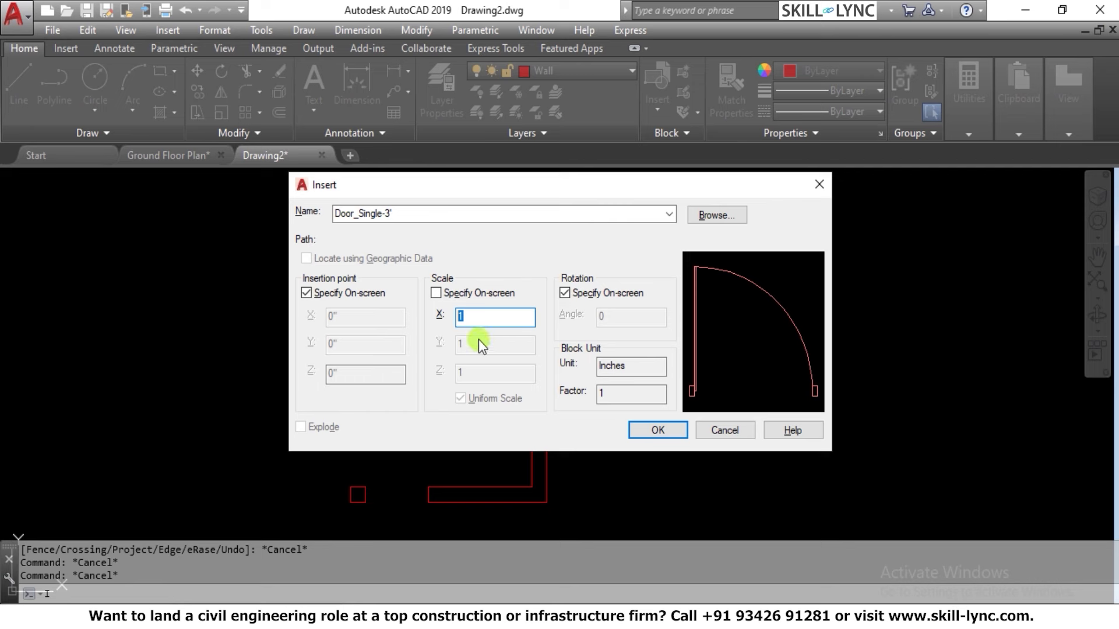
left_click(435, 295)
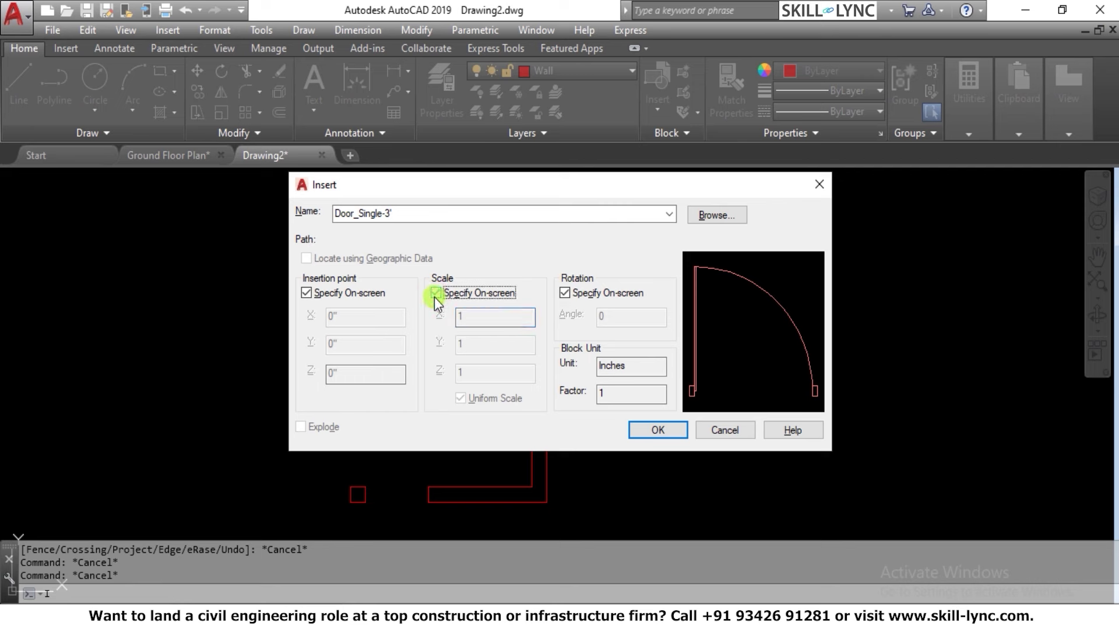
left_click(435, 294)
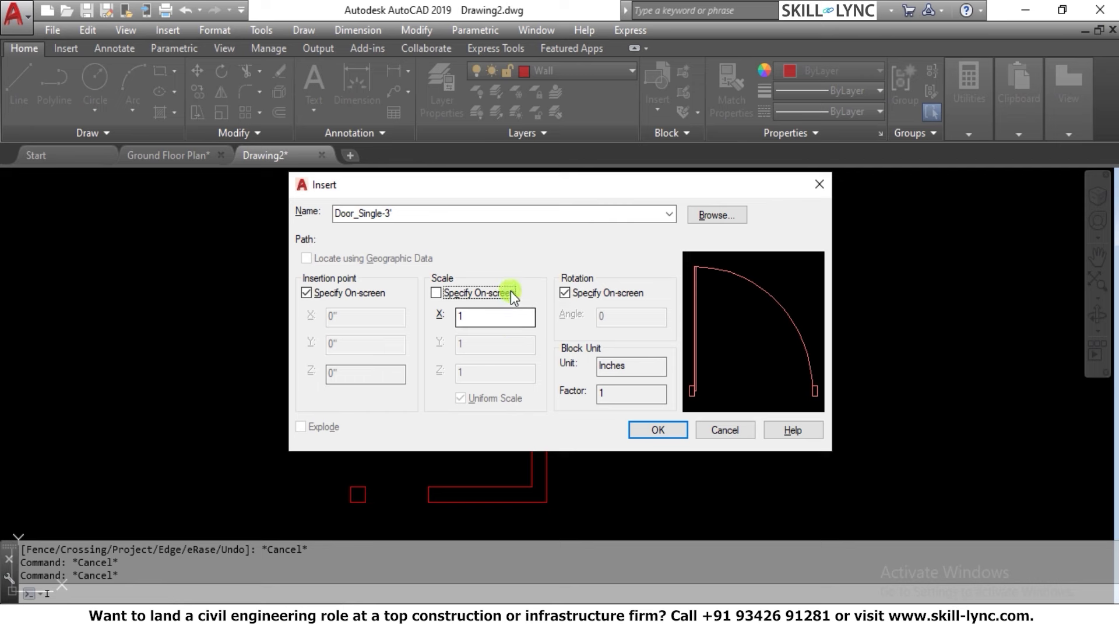
left_click(564, 295)
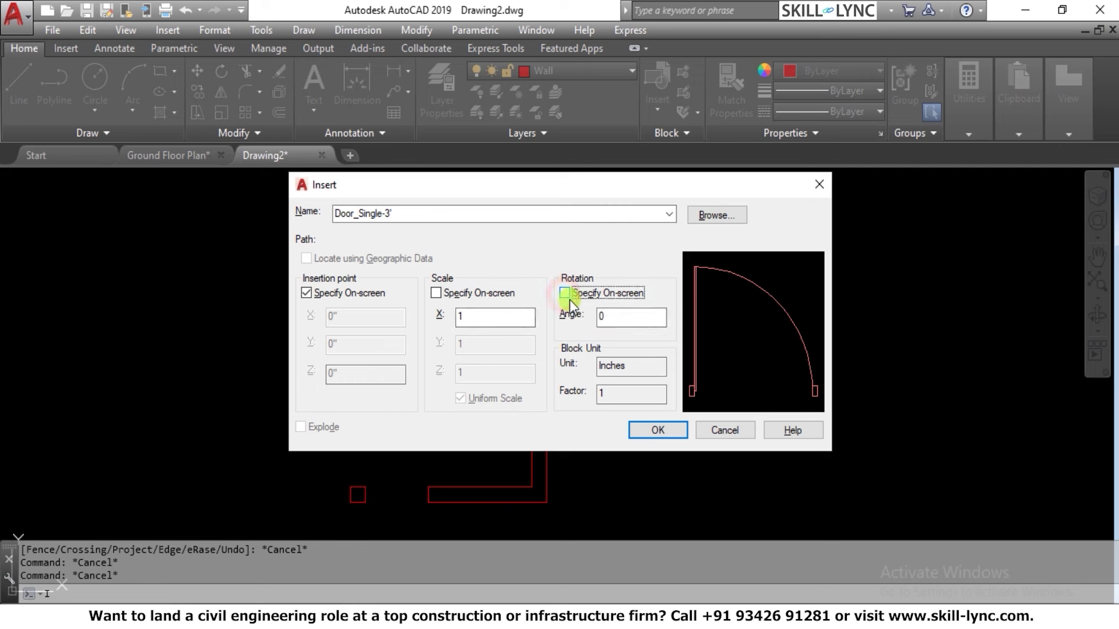
double_click(652, 316)
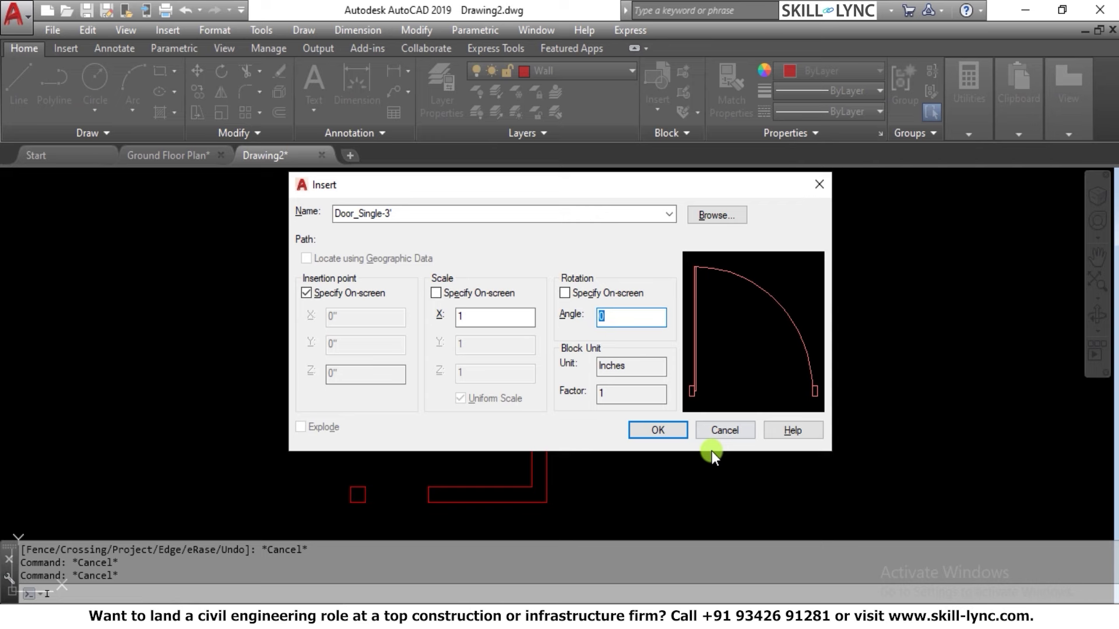
double_click(612, 317)
left_click(659, 430)
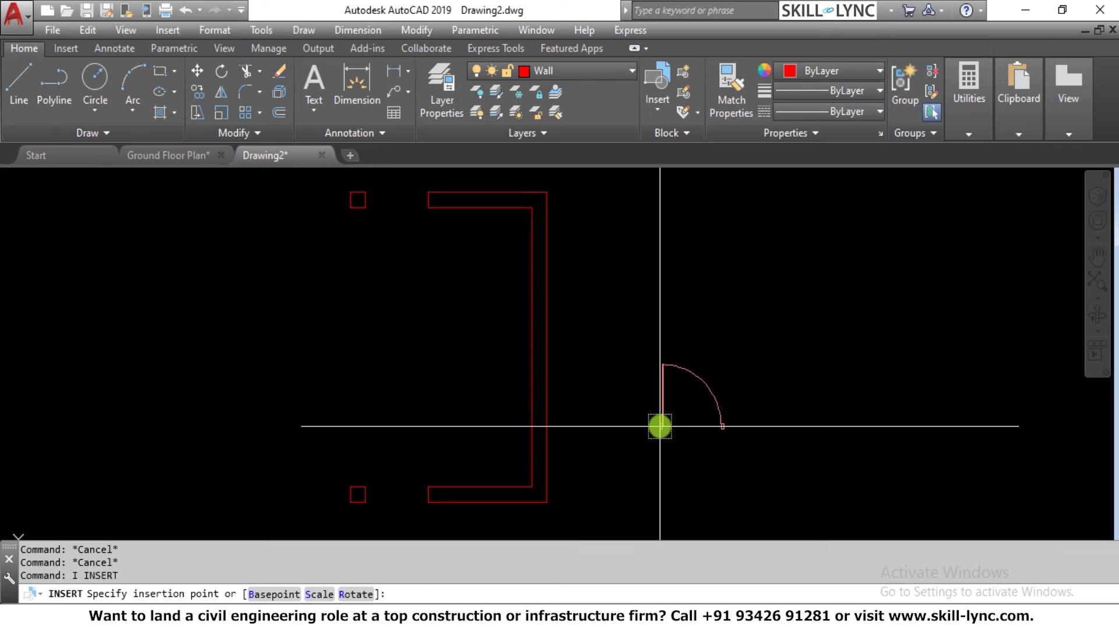
Step: Place the Door_Single-3' block at the snap point of the wall opening next to the square pier
scroll(659, 430, "up", 5)
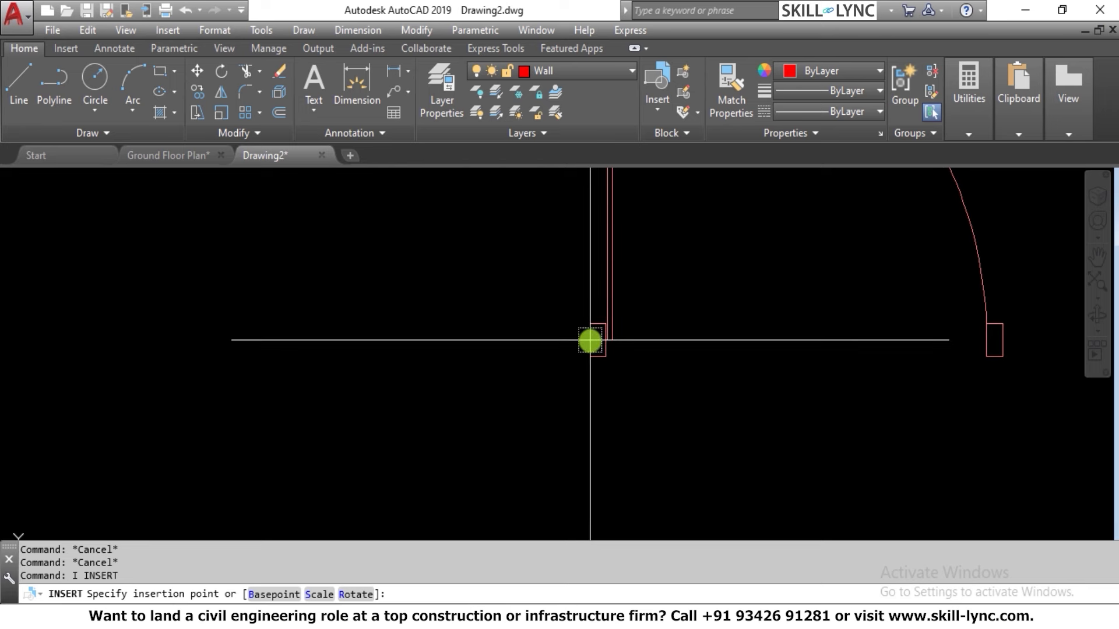
scroll(589, 341, "down", 2)
scroll(590, 341, "down", 6)
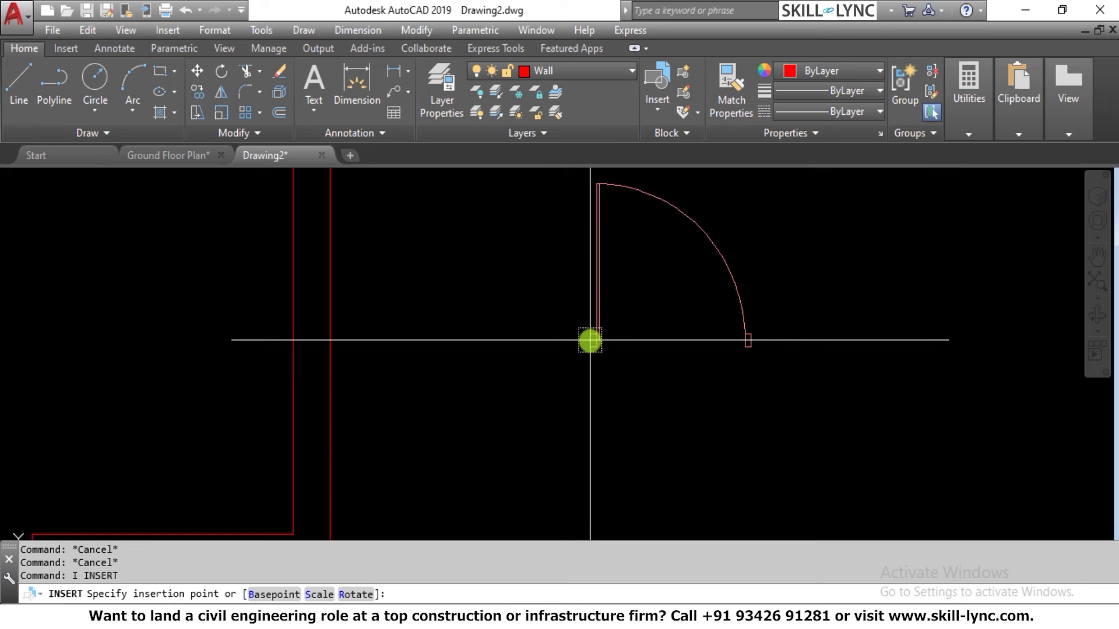
scroll(315, 493, "up", 8)
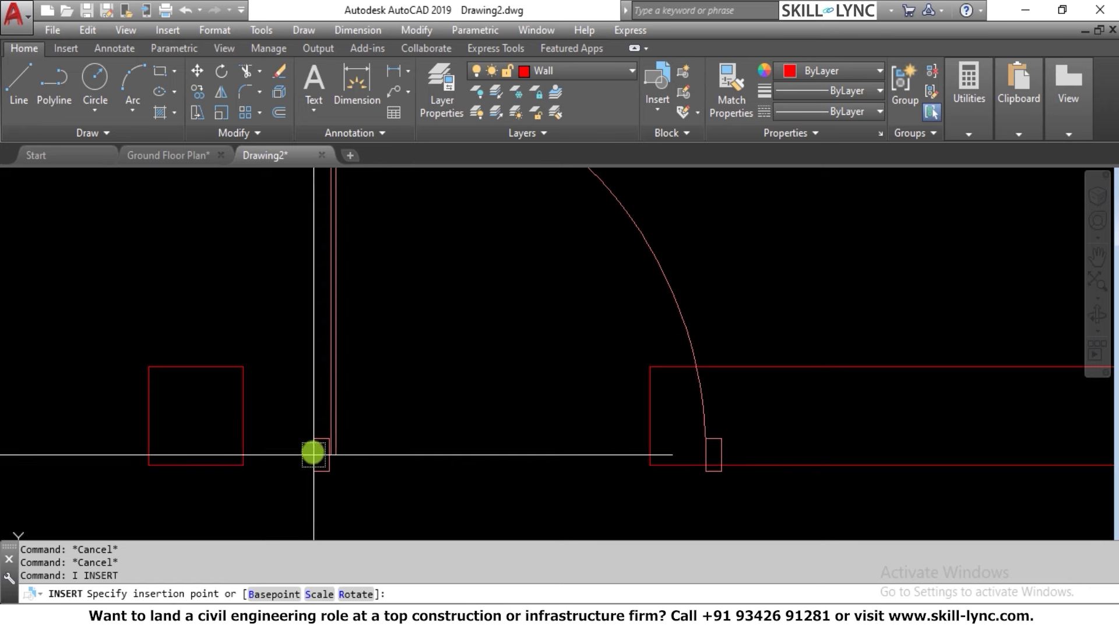
left_click(246, 413)
scroll(394, 421, "down", 2)
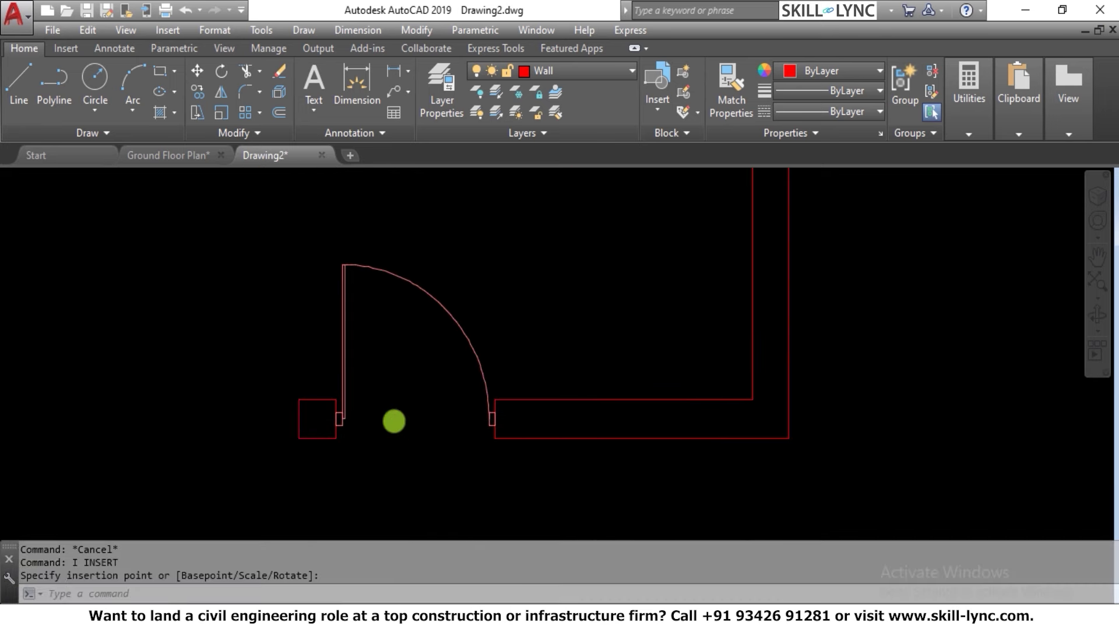
scroll(394, 421, "down", 4)
scroll(386, 425, "up", 4)
scroll(385, 424, "down", 4)
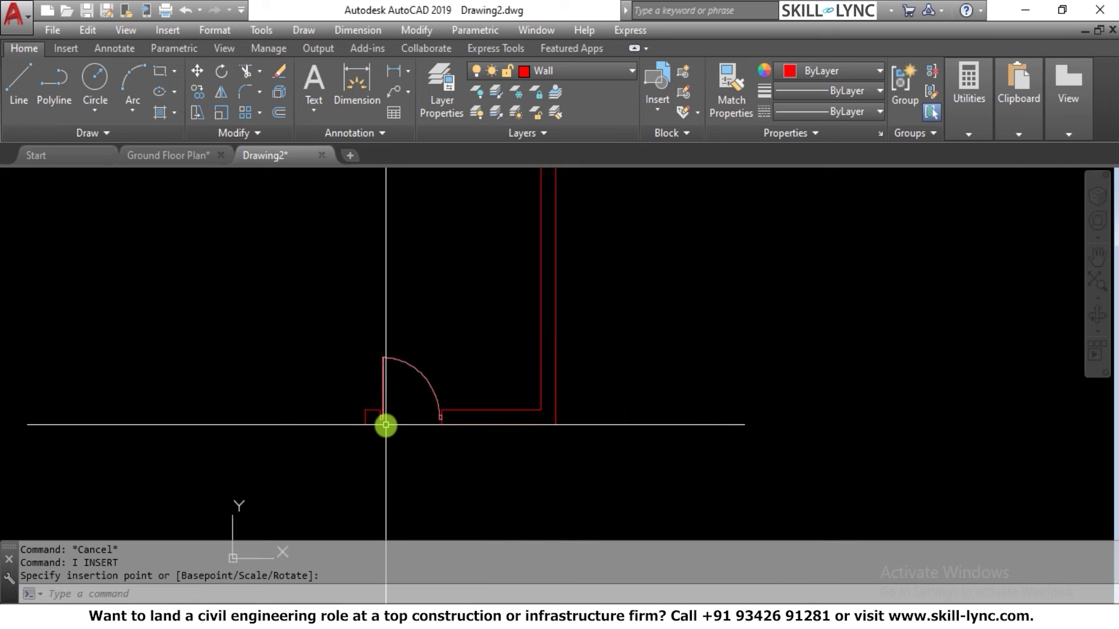
scroll(385, 425, "up", 5)
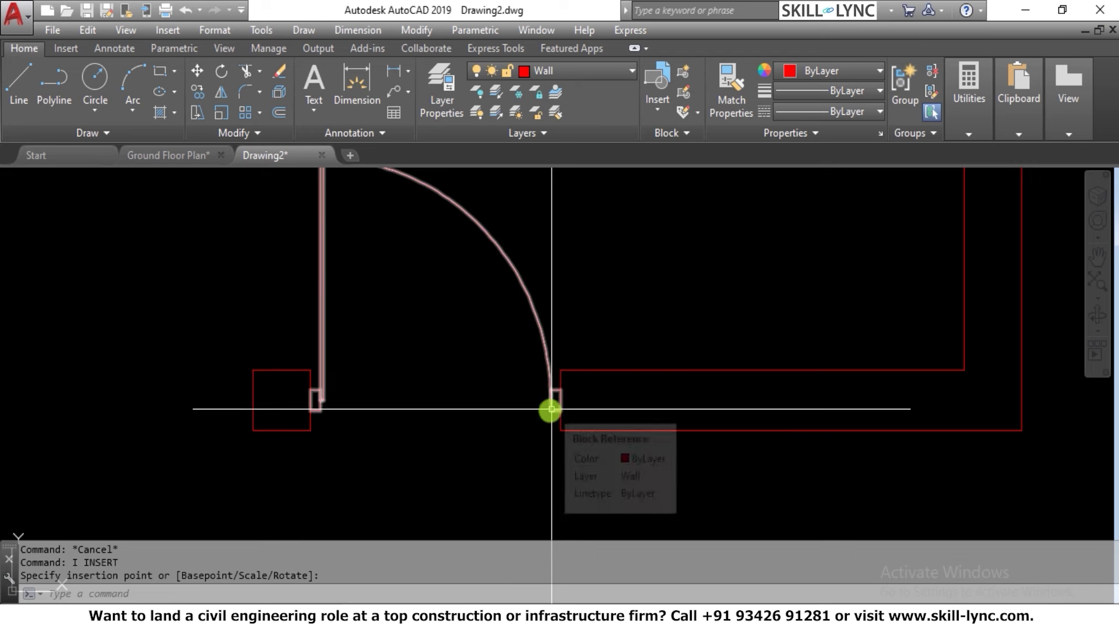
scroll(551, 410, "down", 4)
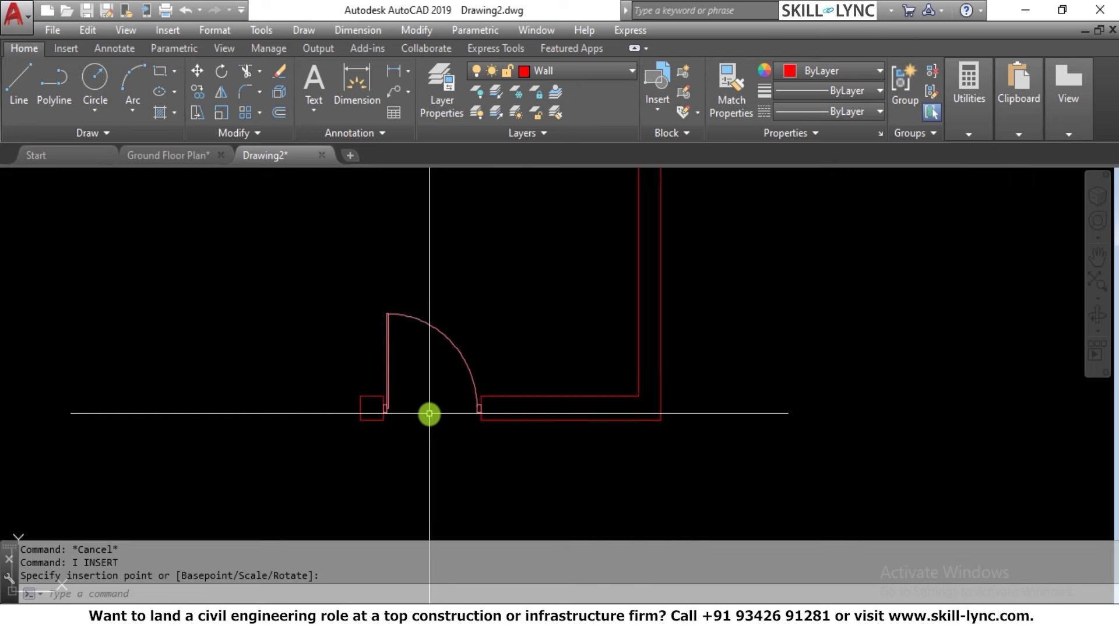
scroll(429, 413, "down", 5)
scroll(449, 230, "up", 8)
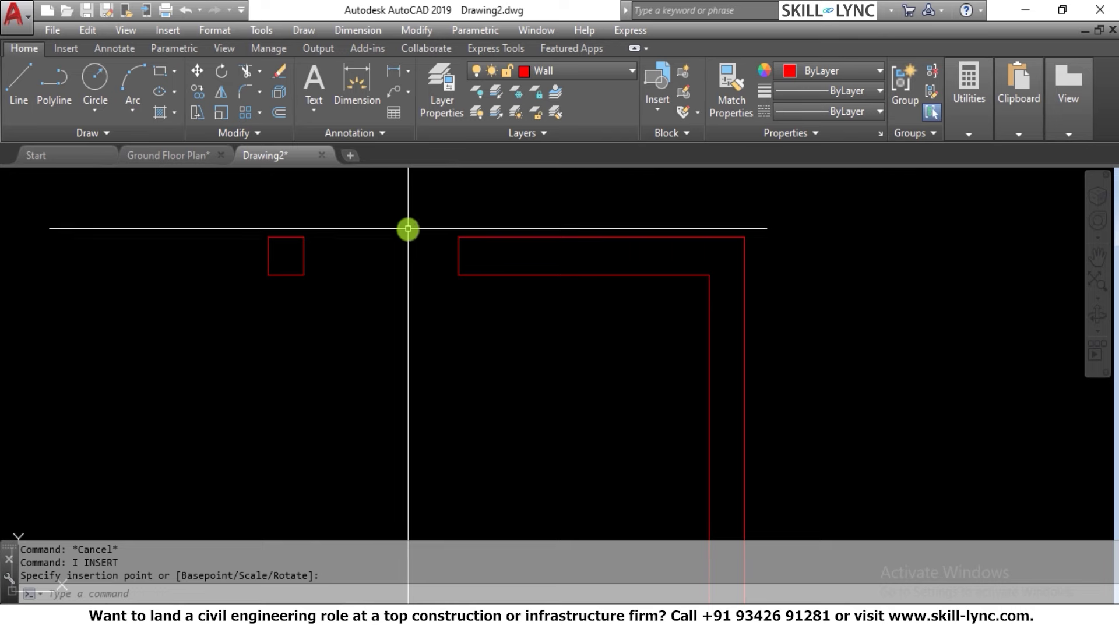
scroll(408, 229, "up", 2)
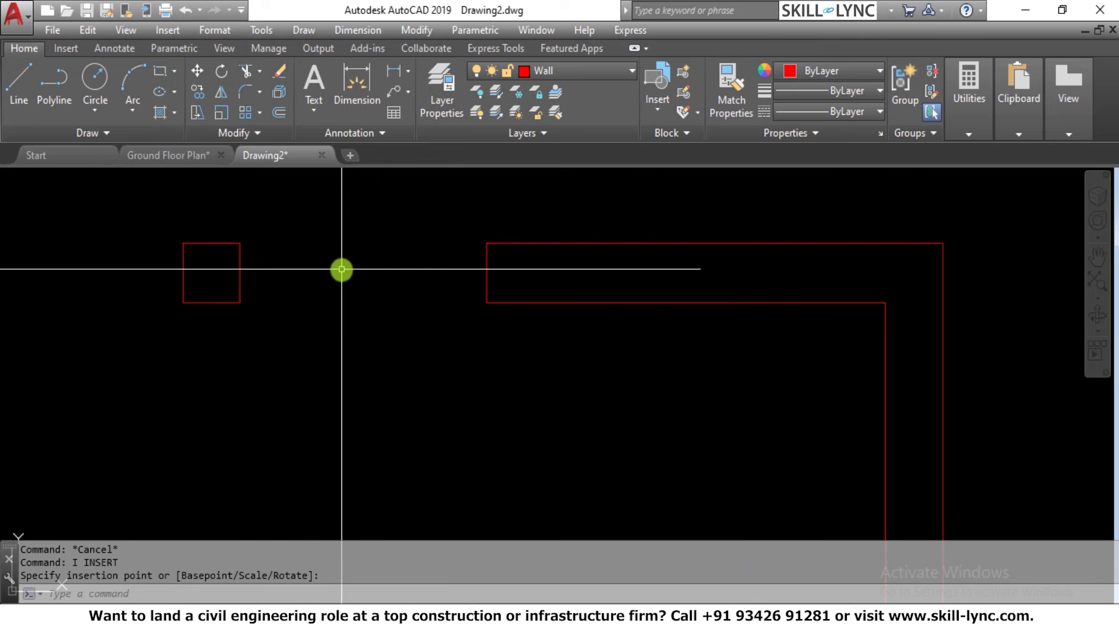
Step: Insert another Door_Single-3 block into the second wall opening with the same settings
type("i")
key("Return")
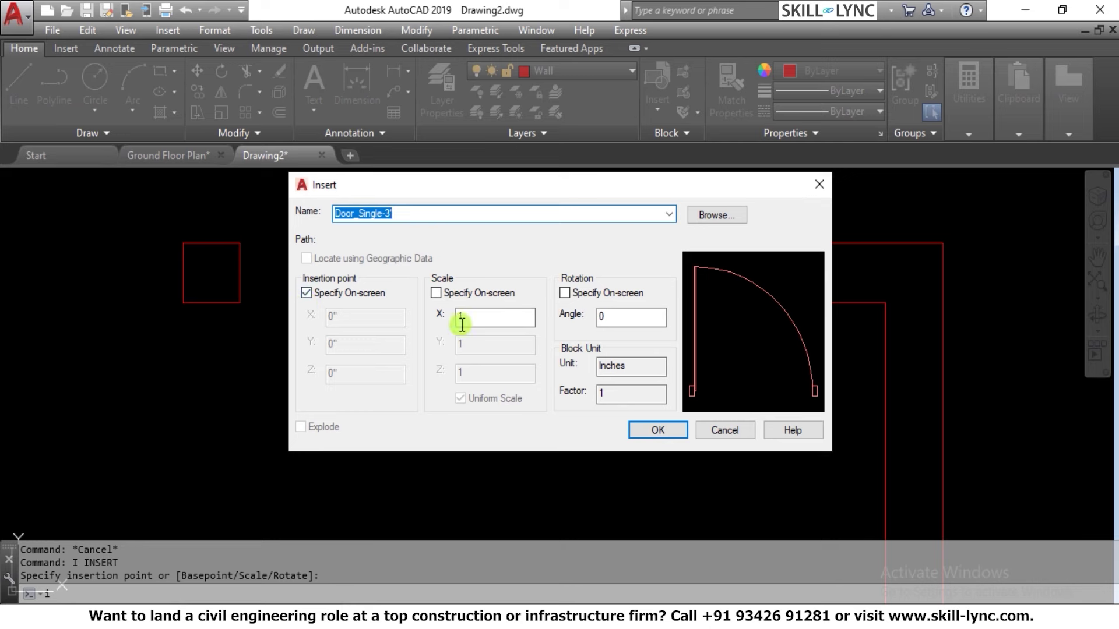
left_click(645, 437)
left_click(240, 273)
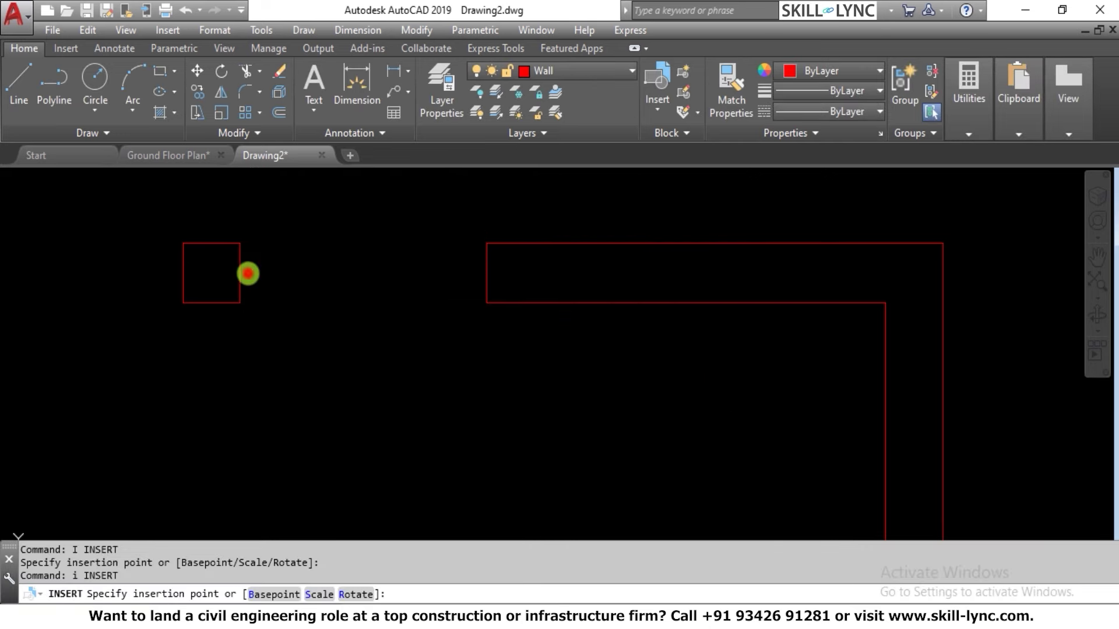
scroll(386, 317, "down", 4)
scroll(386, 317, "up", 3)
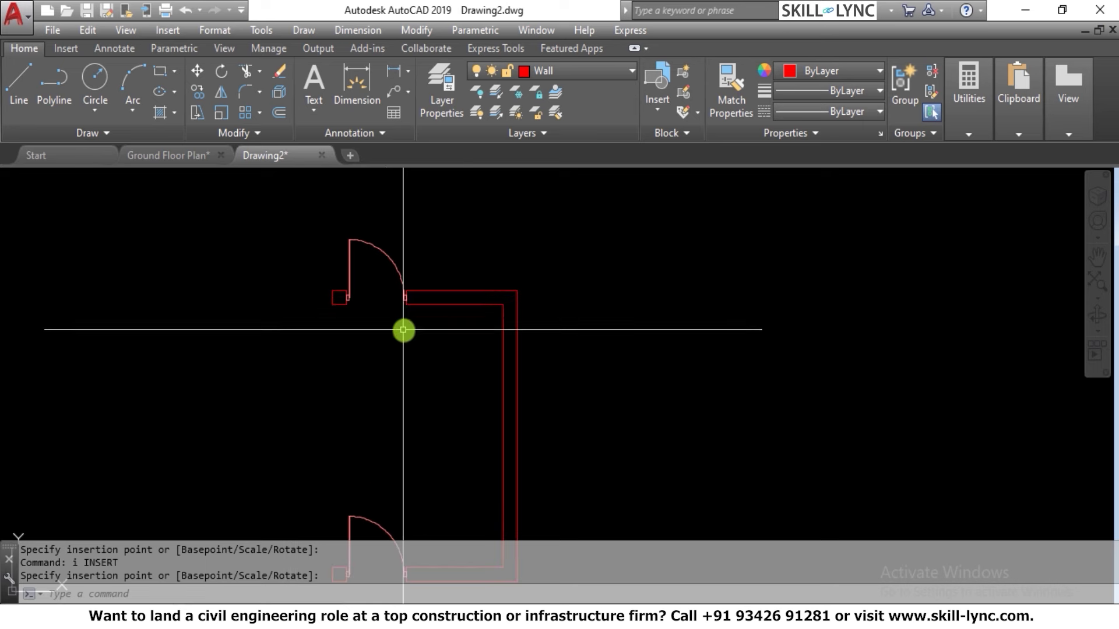
scroll(380, 277, "down", 2)
scroll(382, 357, "up", 2)
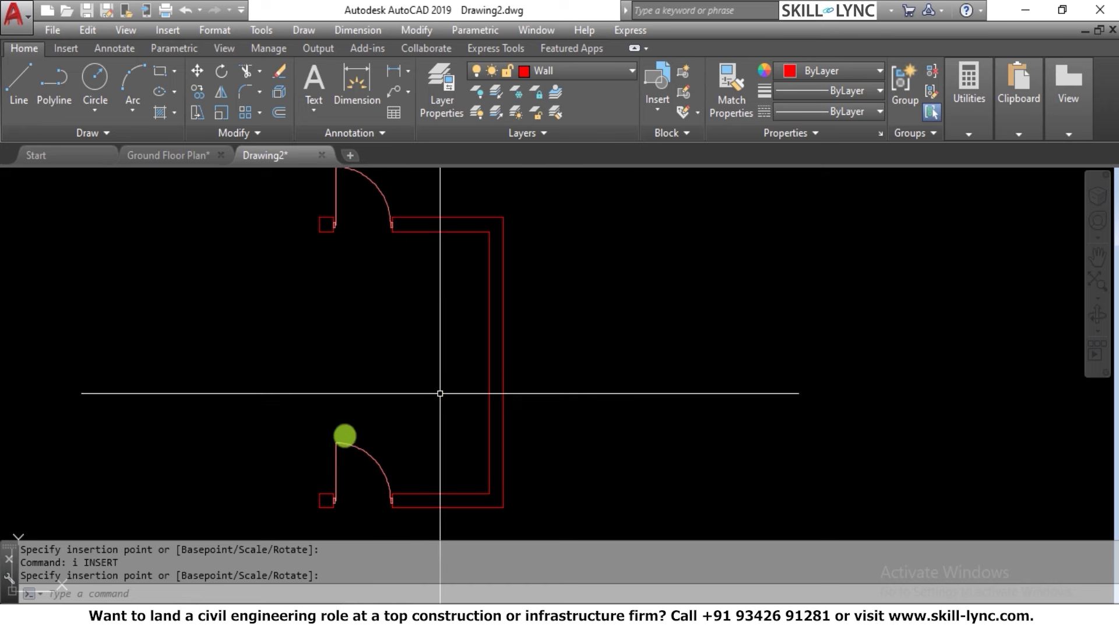
scroll(350, 529, "up", 5)
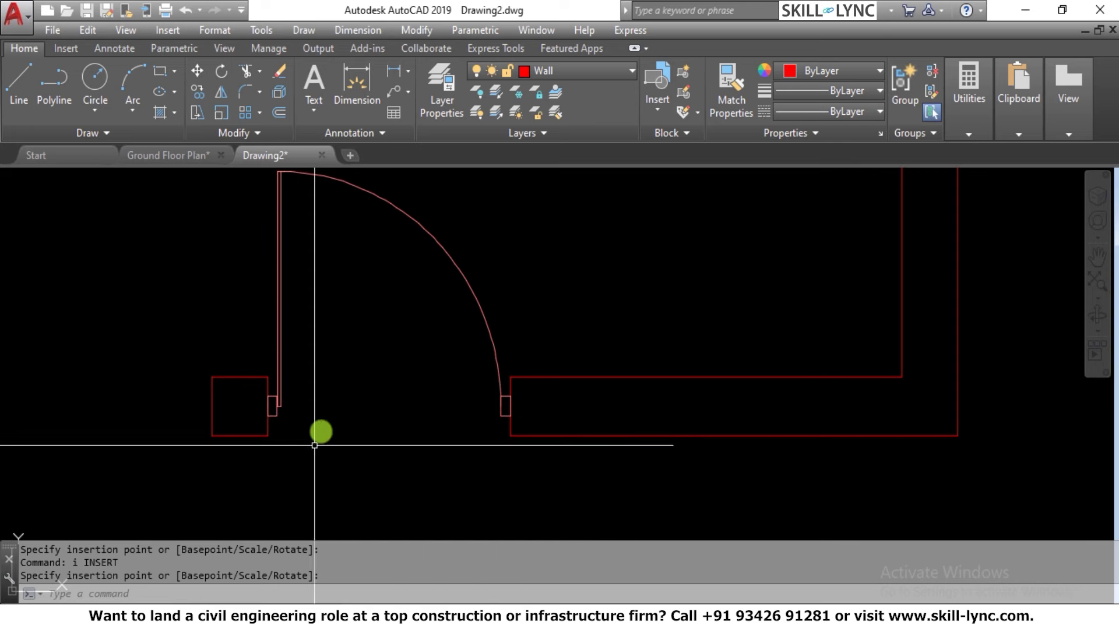
scroll(324, 437, "down", 8)
scroll(468, 294, "up", 2)
Step: Insert a Door_Single-3 block right of the walls, rotated 90° on-screen
type("i")
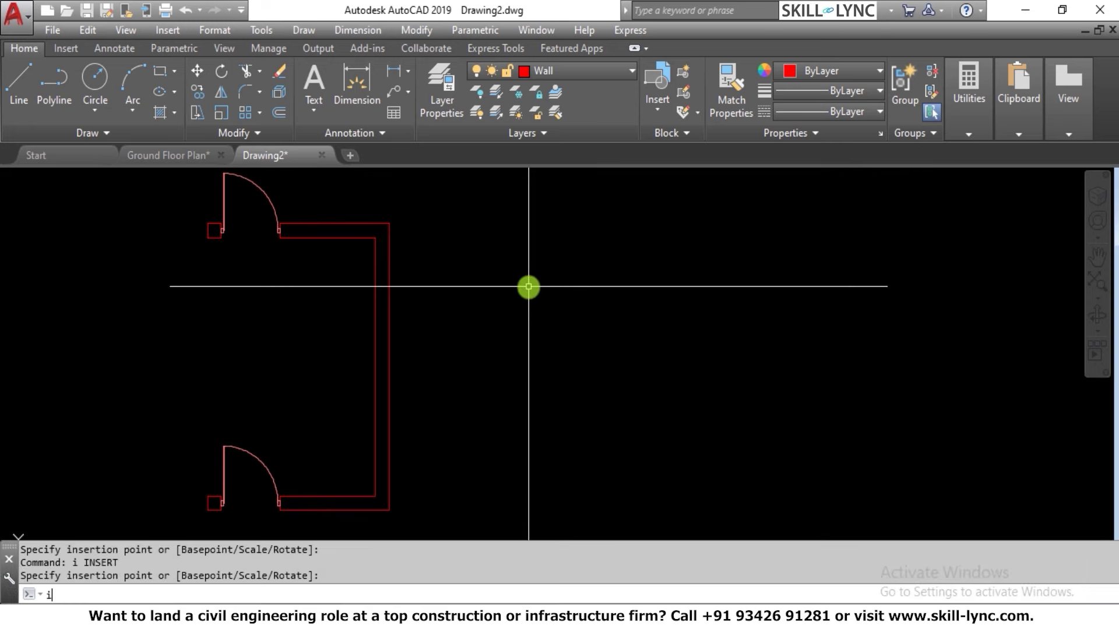
key("Return")
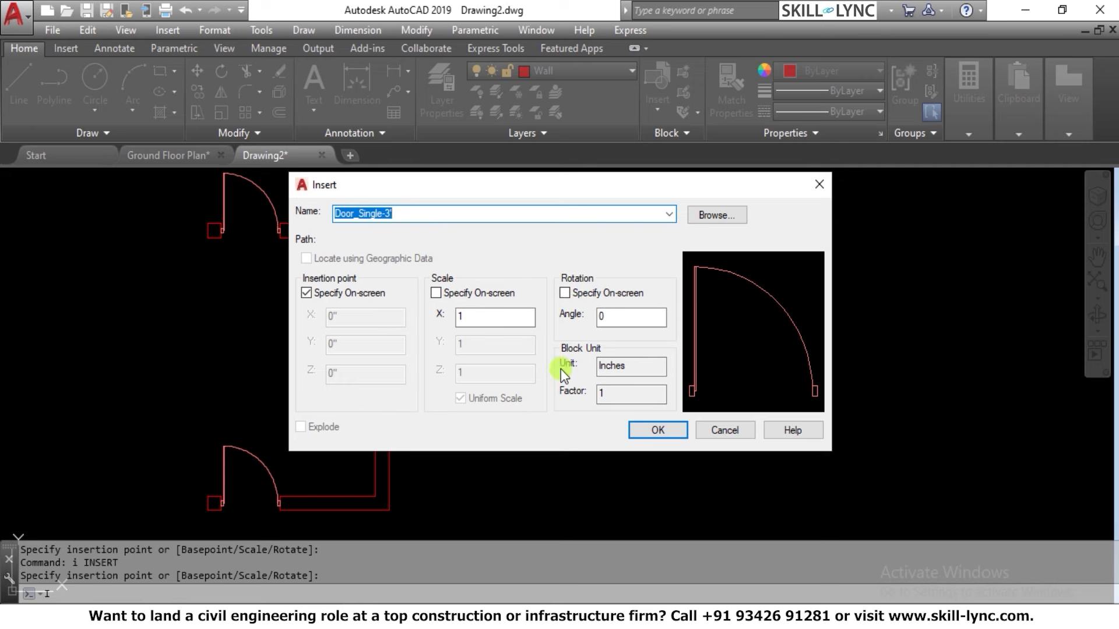
left_click(568, 292)
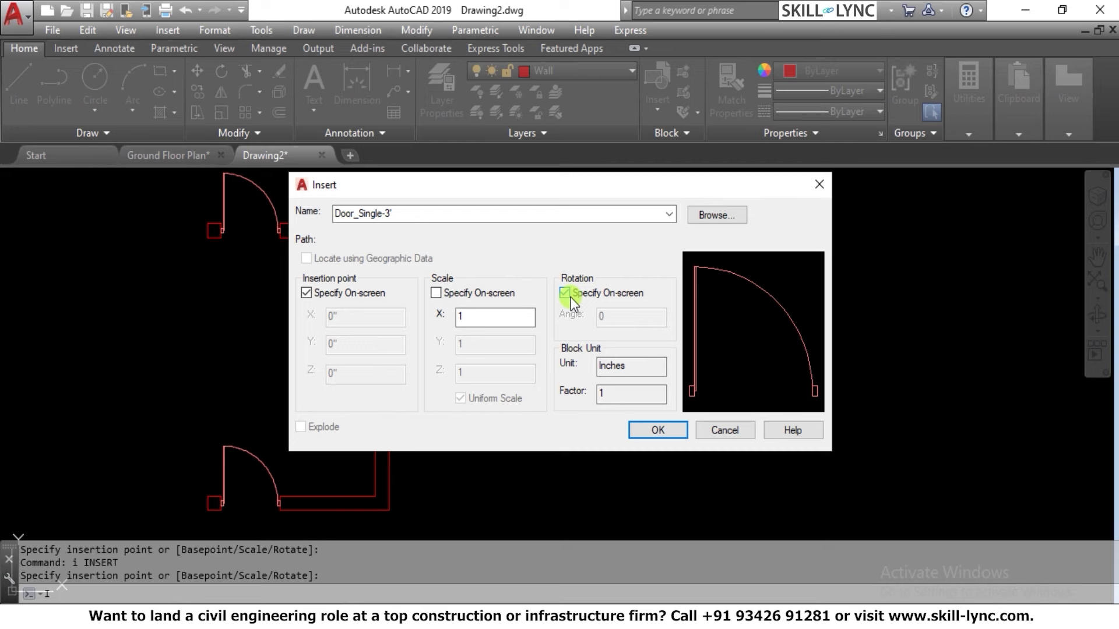
left_click(647, 430)
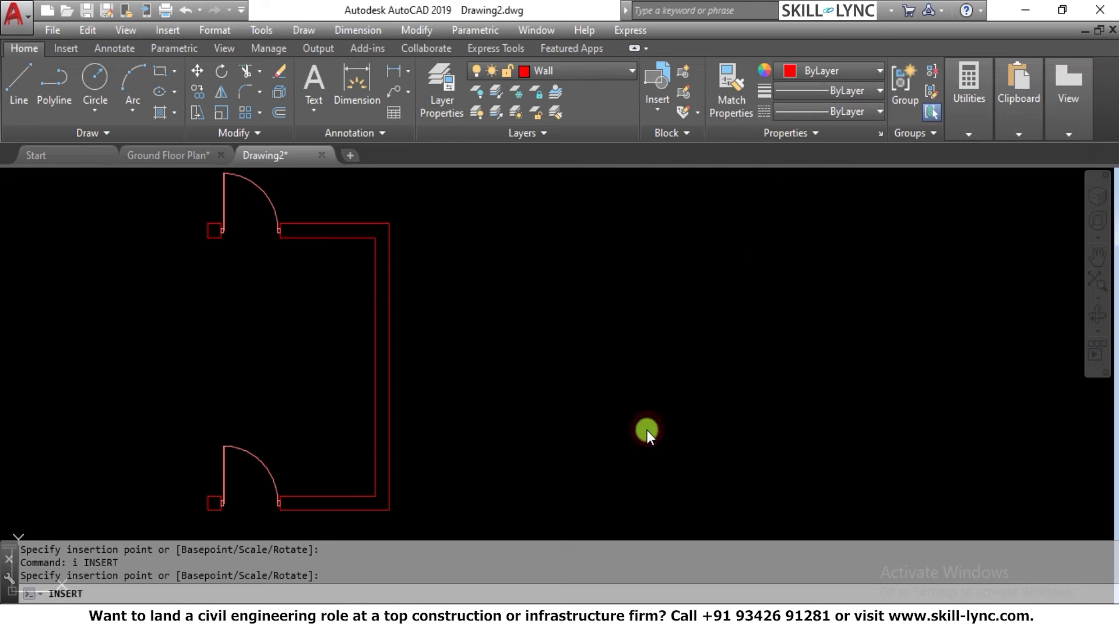
scroll(567, 361, "up", 5)
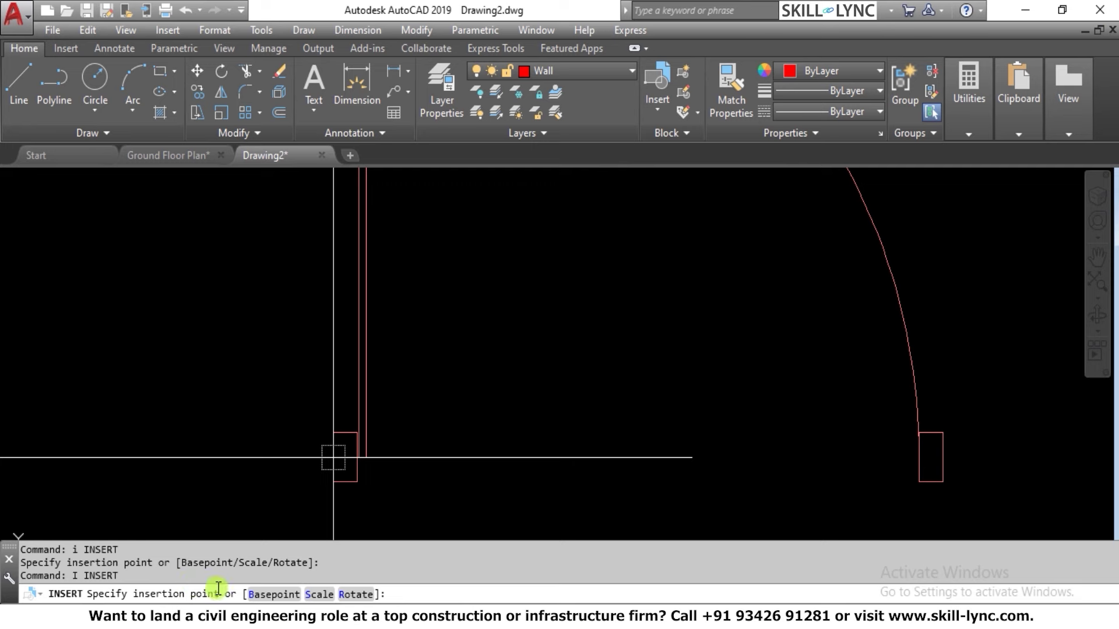
mouse_move(382, 412)
middle_mouse_down()
mouse_move(442, 418)
mouse_move(473, 319)
middle_mouse_up()
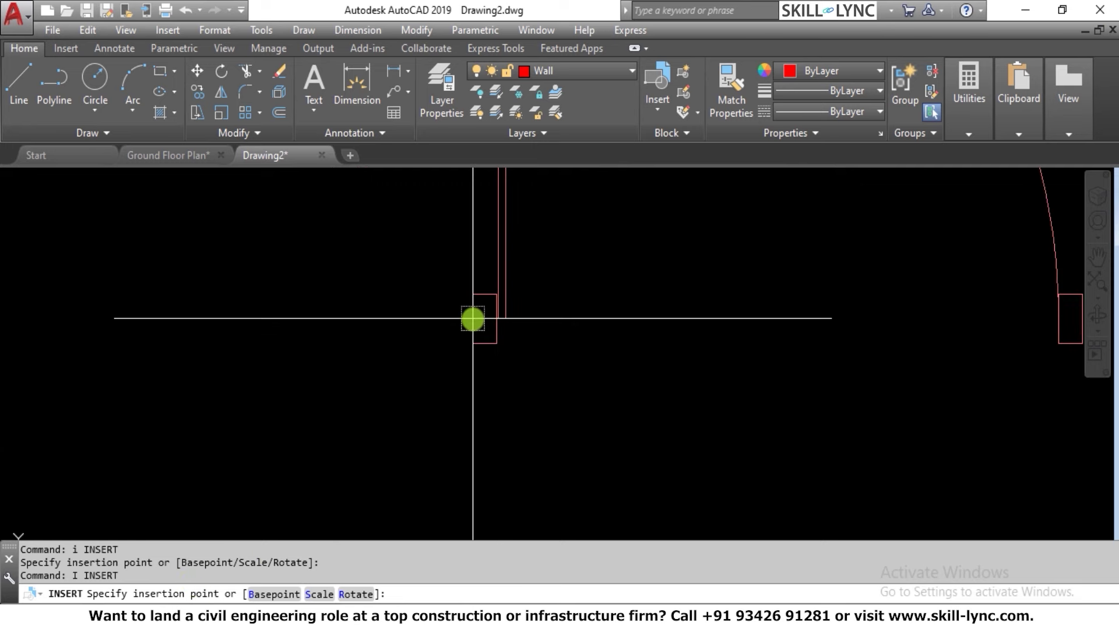
left_click(473, 320)
scroll(370, 457, "down", 4)
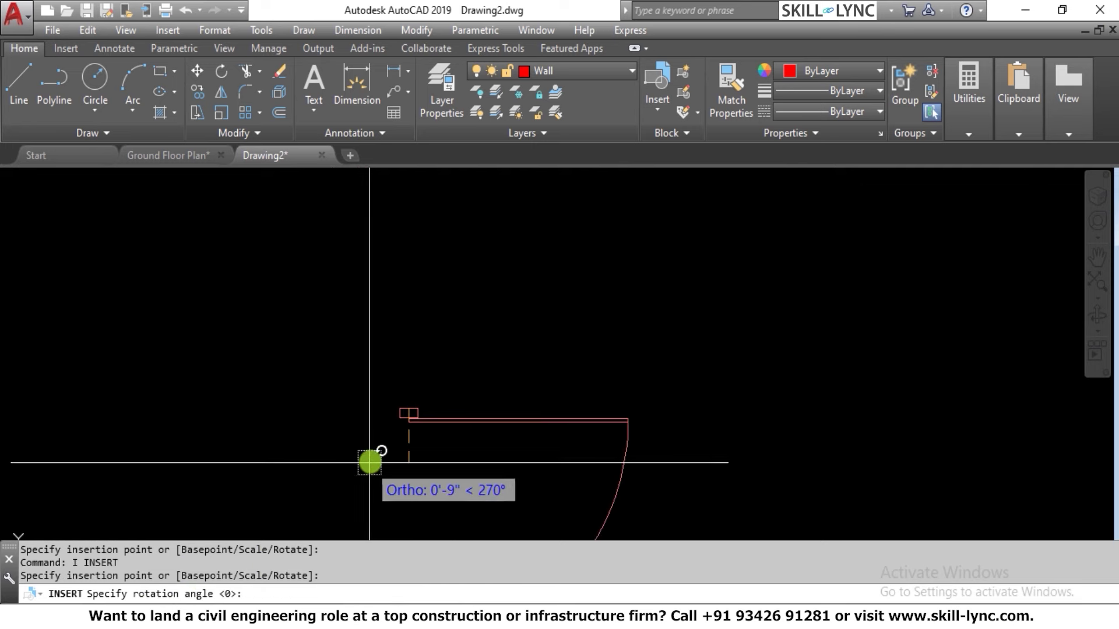
scroll(579, 390, "down", 5)
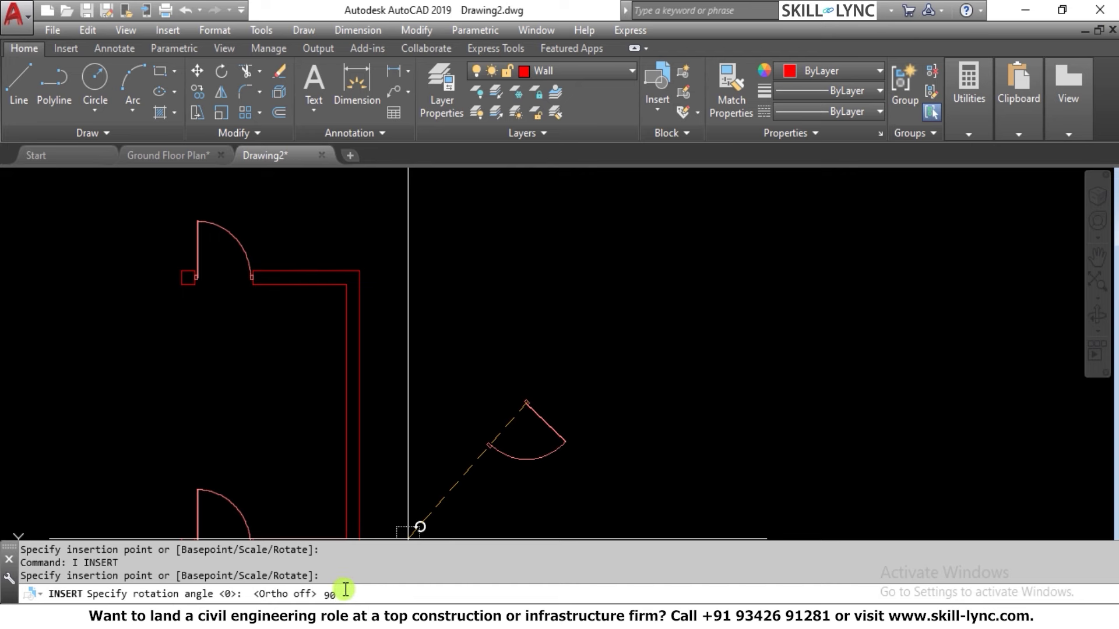
key("Return")
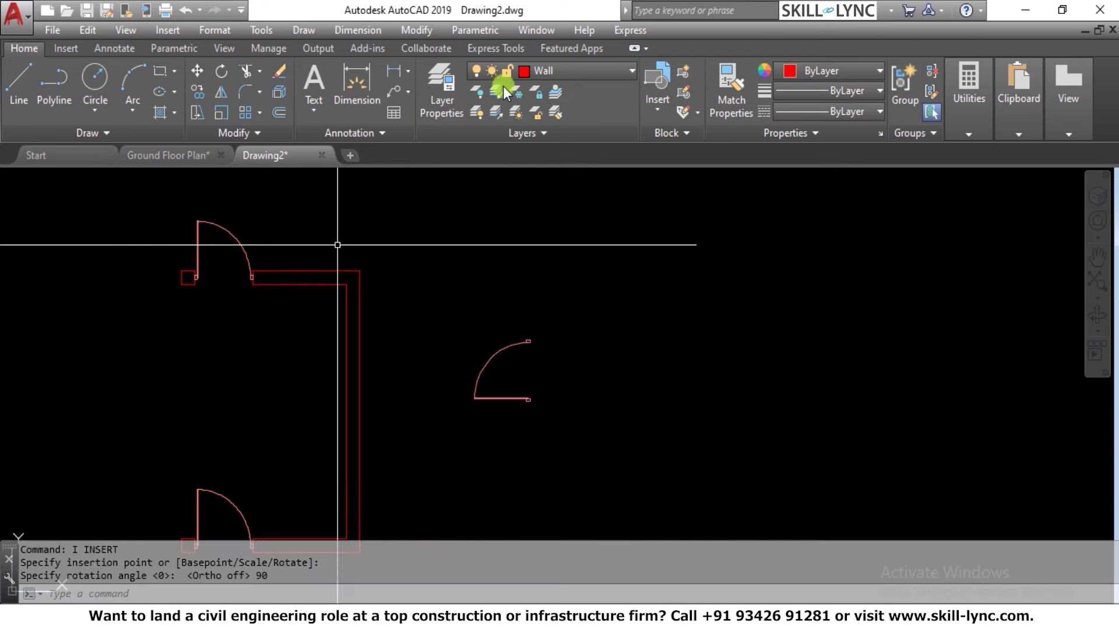
left_click(501, 329)
Step: Select the new door to verify its 90° rotation, then open the object snap settings
scroll(559, 442, "up", 5)
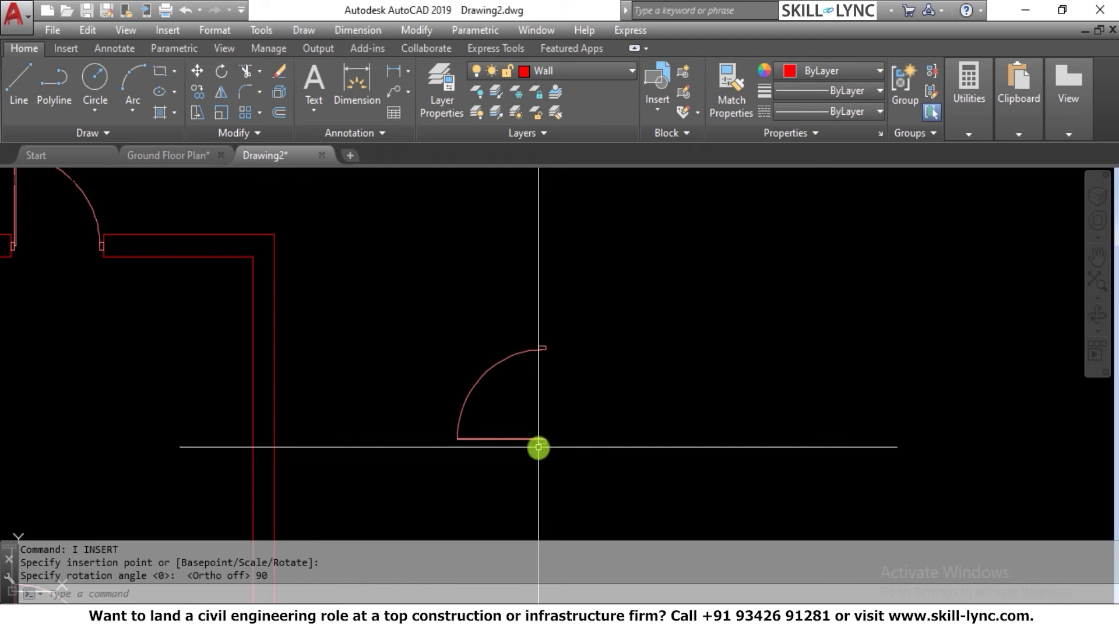
left_click(505, 469)
left_click(497, 424)
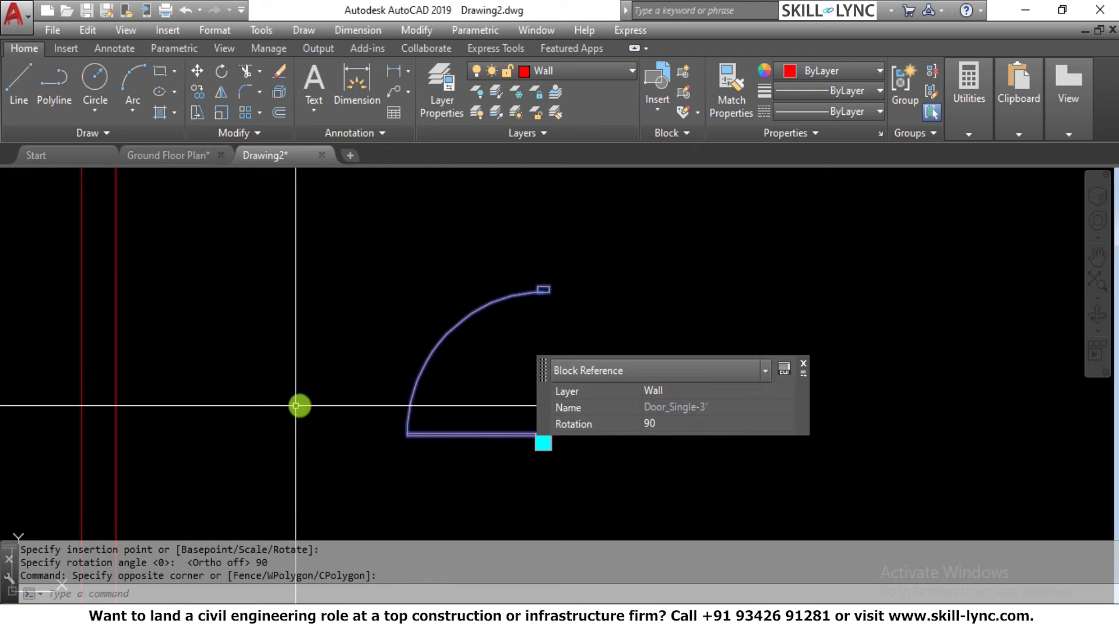
key("Escape")
key("Escape")
scroll(531, 400, "up", 5)
left_click(572, 400)
left_click(487, 300)
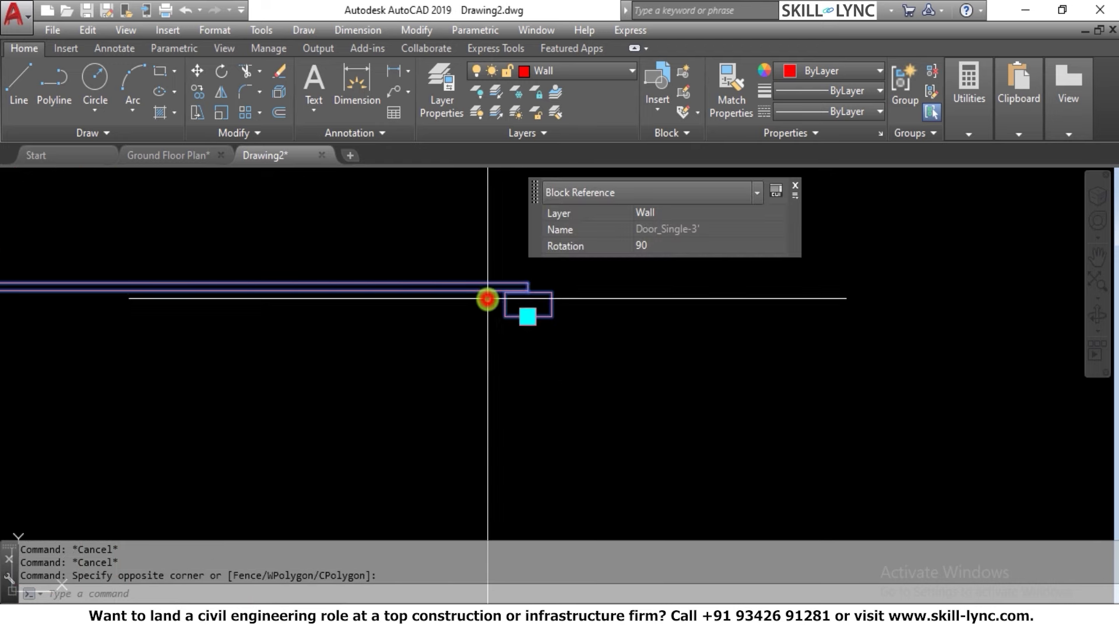
scroll(524, 343, "up", 3)
scroll(510, 353, "down", 3)
scroll(466, 351, "up", 4)
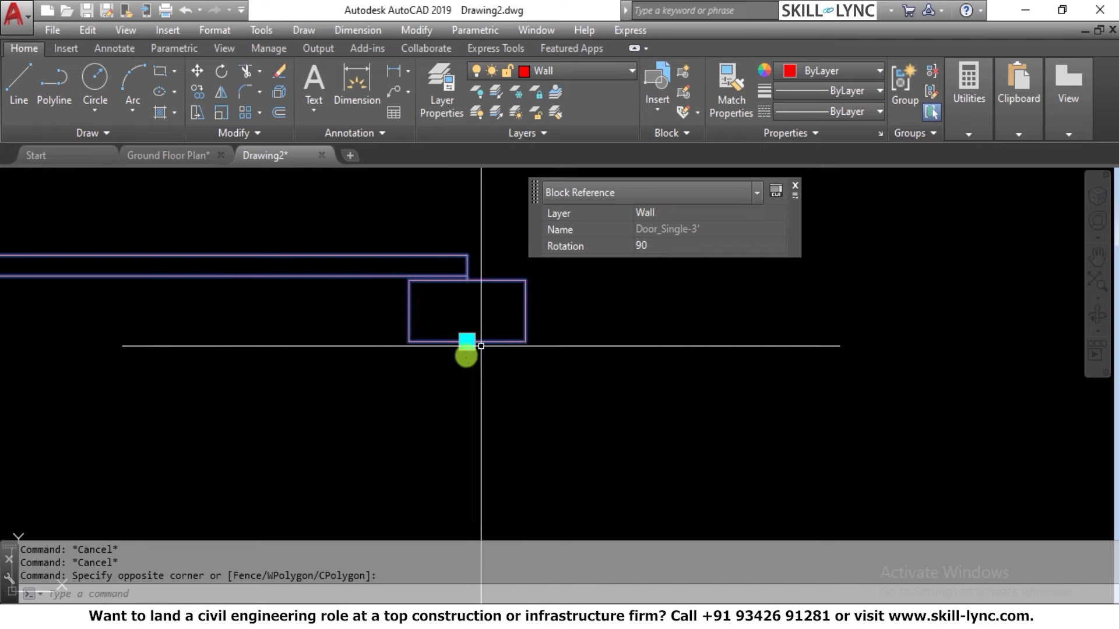
key("Escape")
key("Escape")
scroll(559, 354, "up", 3)
scroll(559, 352, "down", 4)
scroll(744, 464, "up", 4)
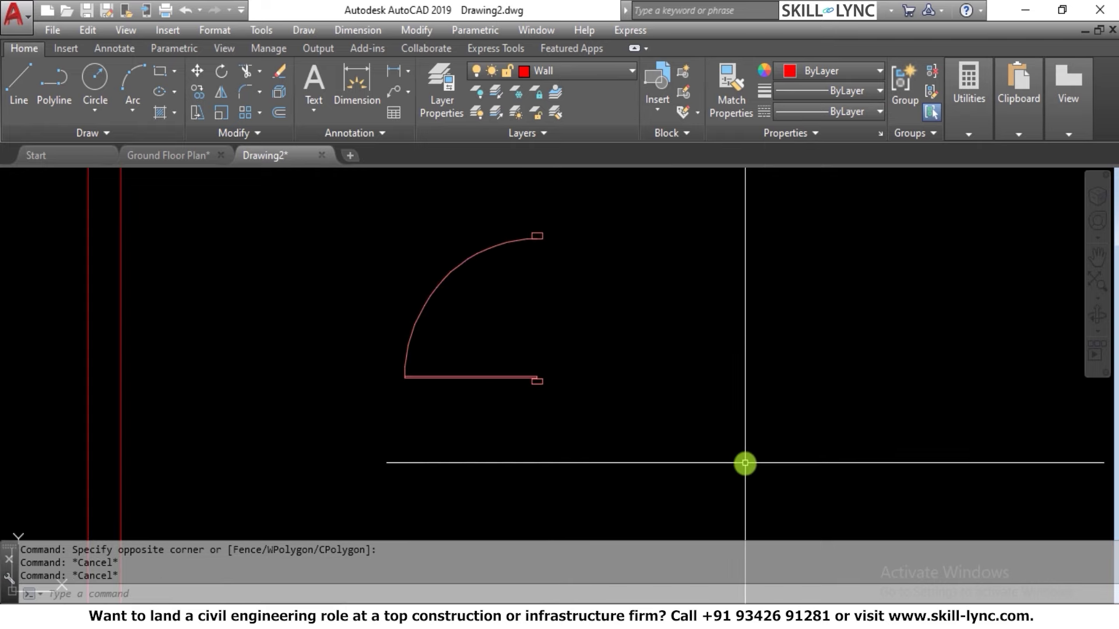
key("Escape")
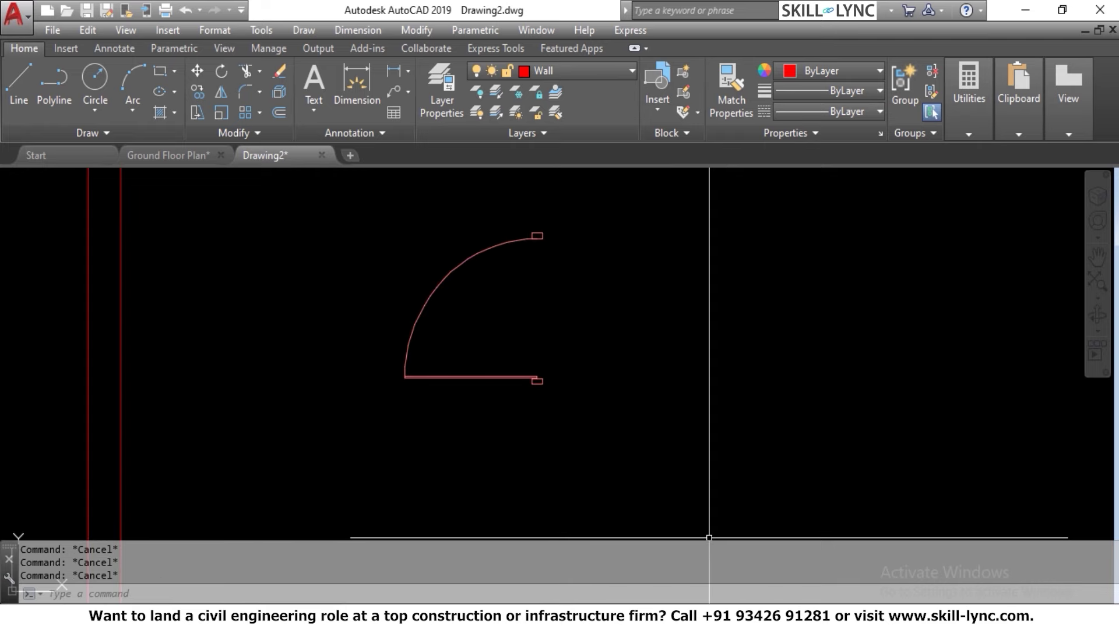
left_click(702, 611)
left_click(703, 596)
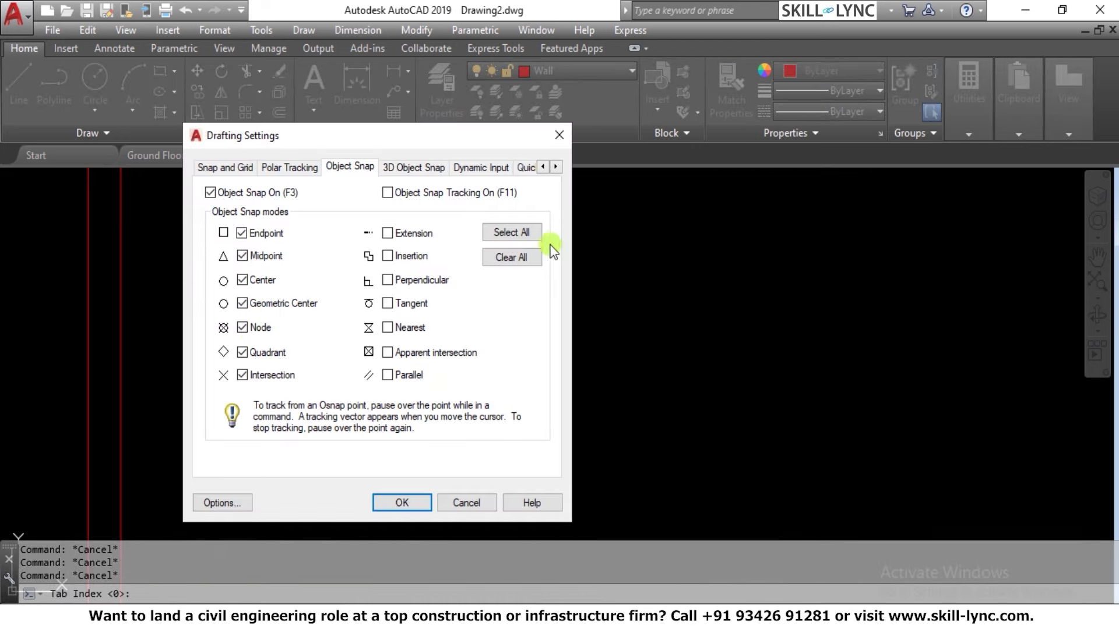
Step: Turn on the Insertion object snap and try a line from the door's corner, then cancel it
left_click(393, 255)
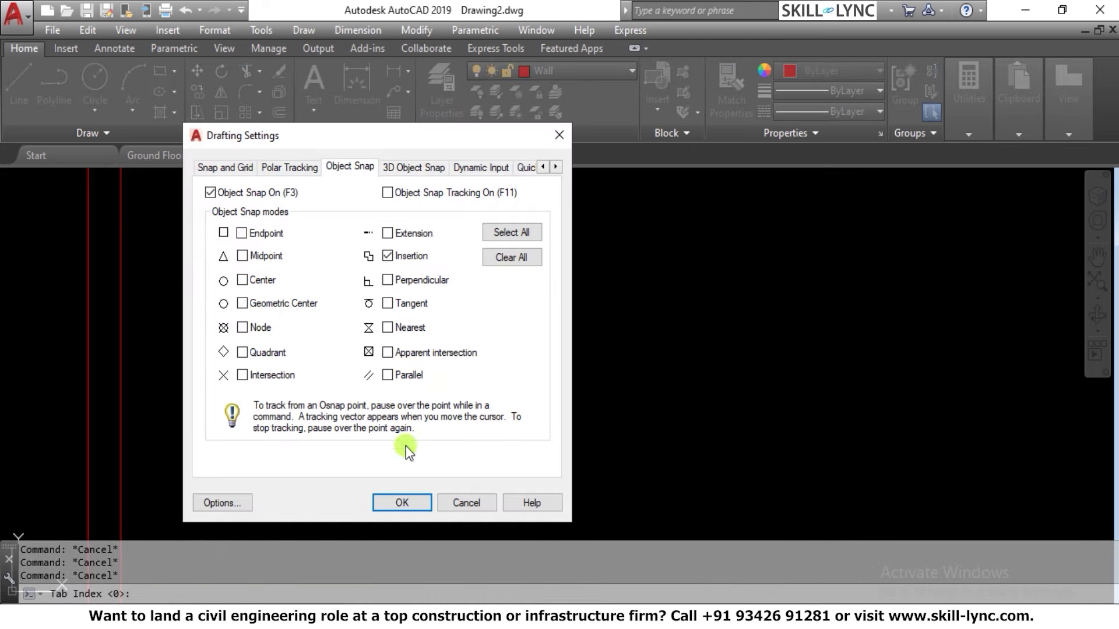
left_click(401, 503)
scroll(582, 379, "up", 3)
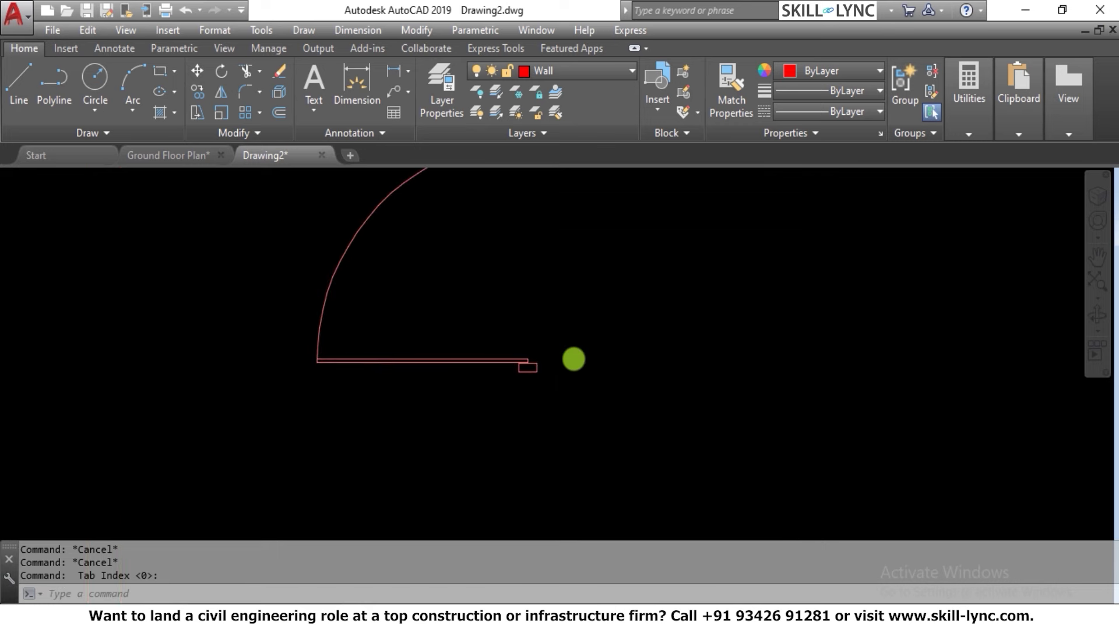
scroll(573, 359, "up", 2)
type("l")
key("Return")
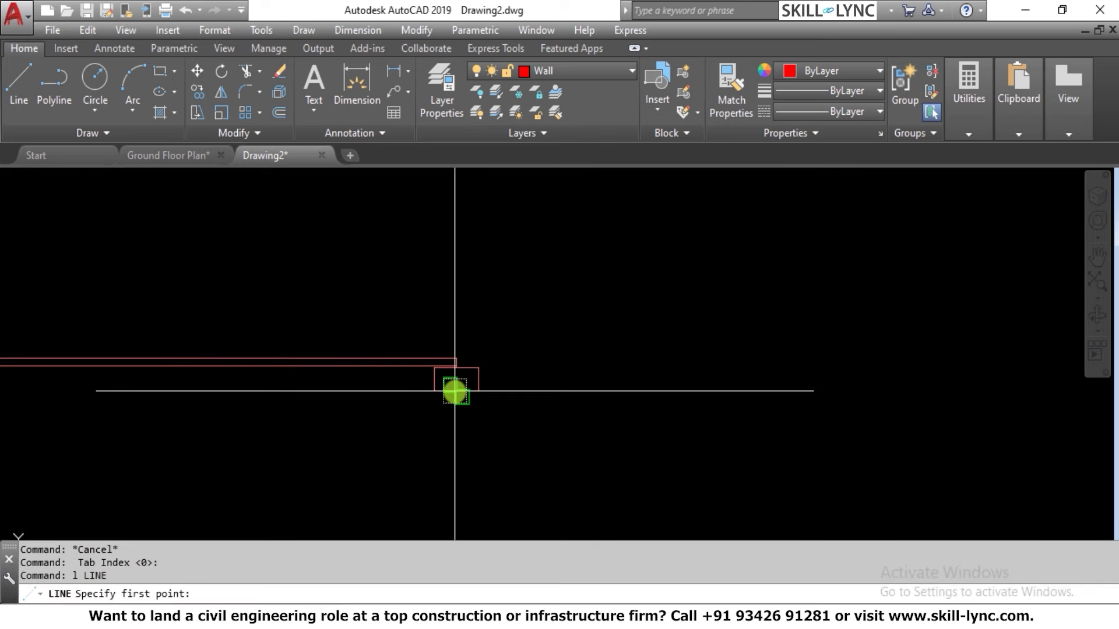
left_click(455, 394)
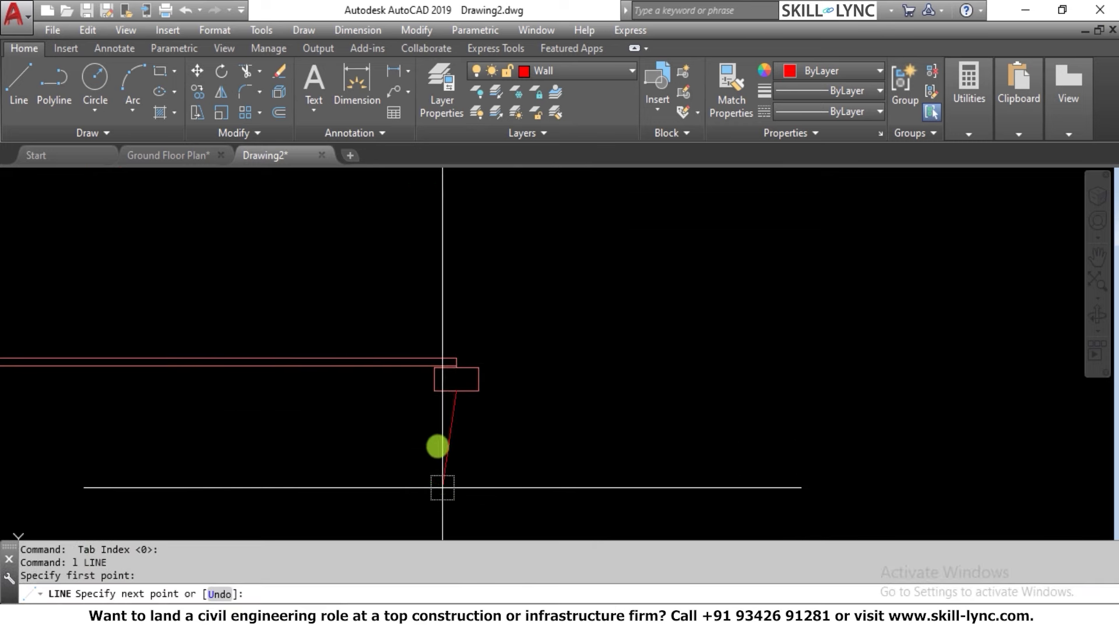
key("Escape")
key("Escape")
key("Escape")
Step: Window-select the stray Door_Single-3' block and erase it
scroll(633, 357, "down", 3)
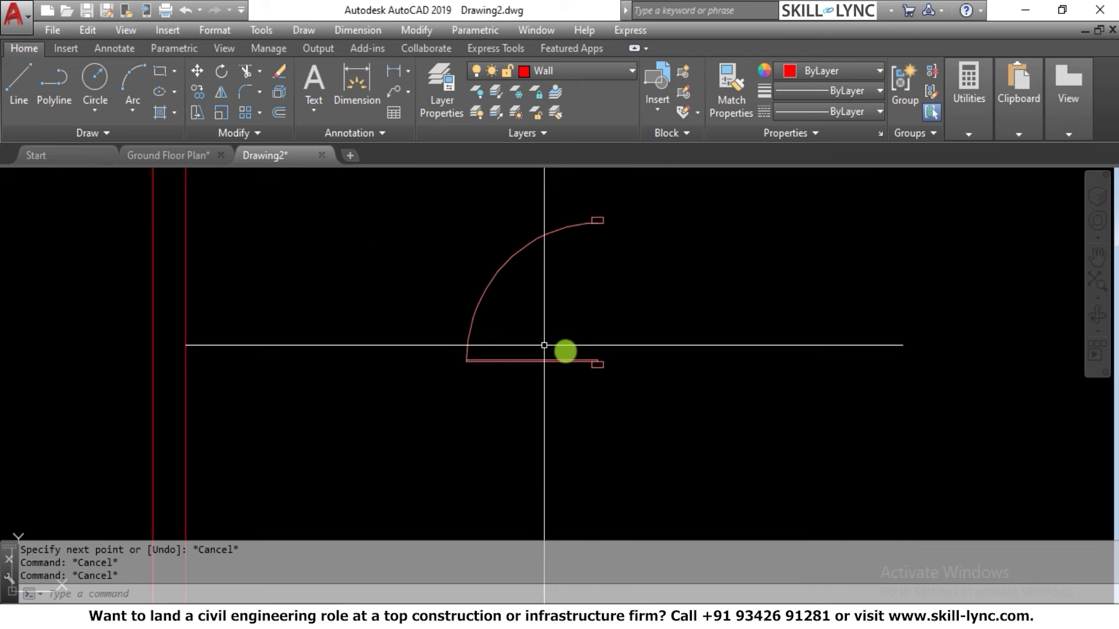
scroll(565, 349, "down", 5)
scroll(566, 350, "up", 5)
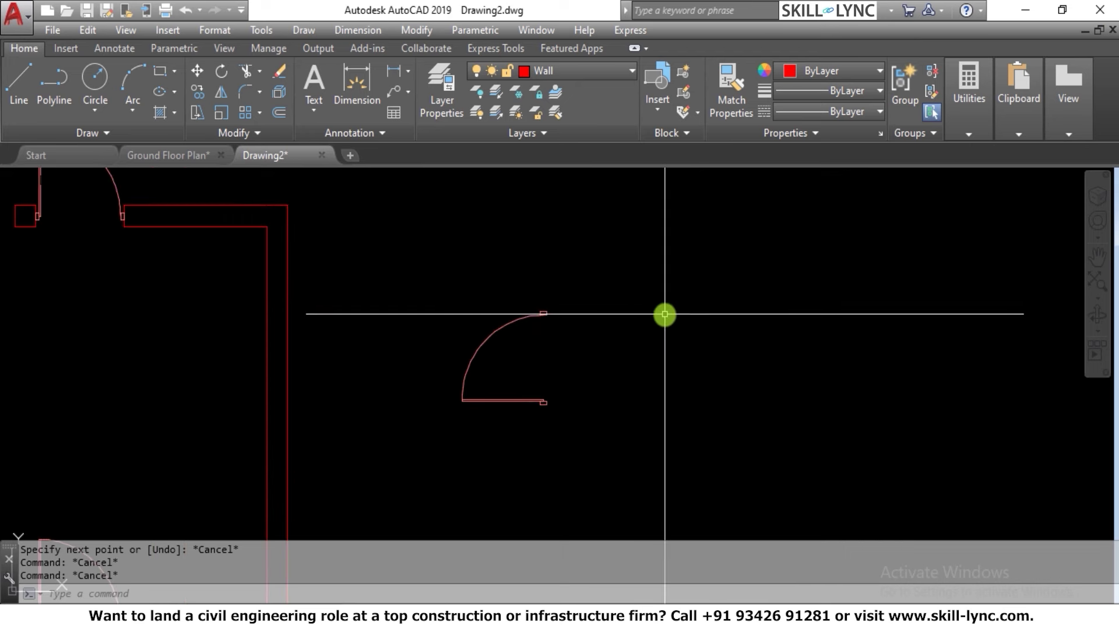
scroll(649, 340, "down", 3)
scroll(644, 389, "up", 3)
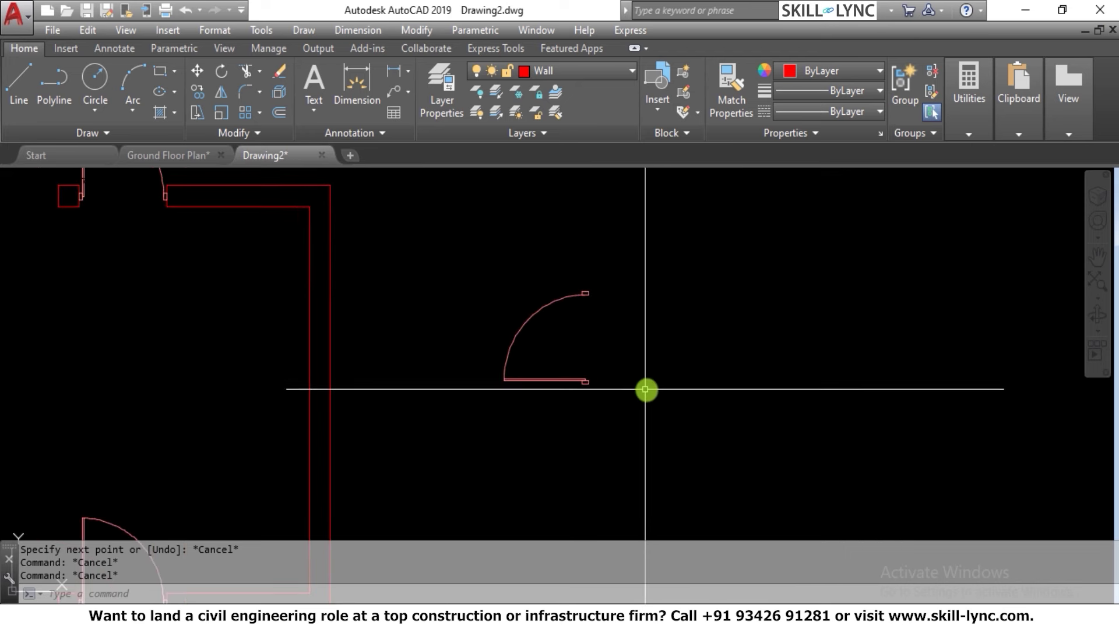
left_click(639, 394)
left_click(512, 249)
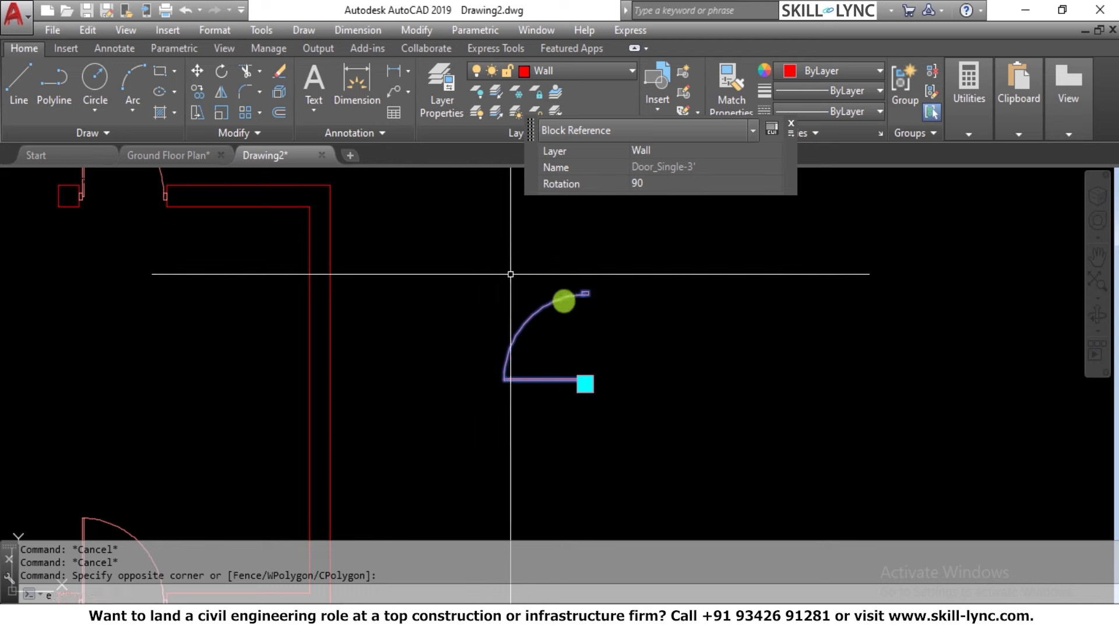
type("e")
key("Return")
key("Escape")
key("Escape")
key("Escape")
Step: Start the Rotate command (RO) for the lower door
scroll(400, 297, "down", 3)
scroll(358, 360, "up", 4)
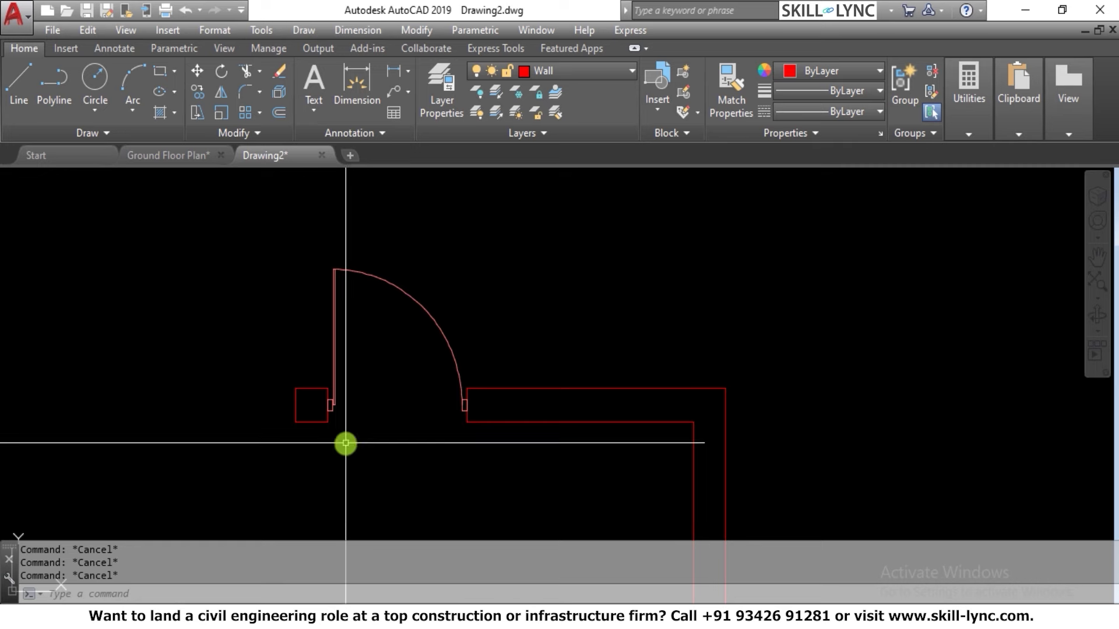
type("ro")
key("Return")
scroll(319, 439, "up", 4)
Step: Select the door and pick its hinge as rotation base, then abandon the rotation
left_click(310, 405)
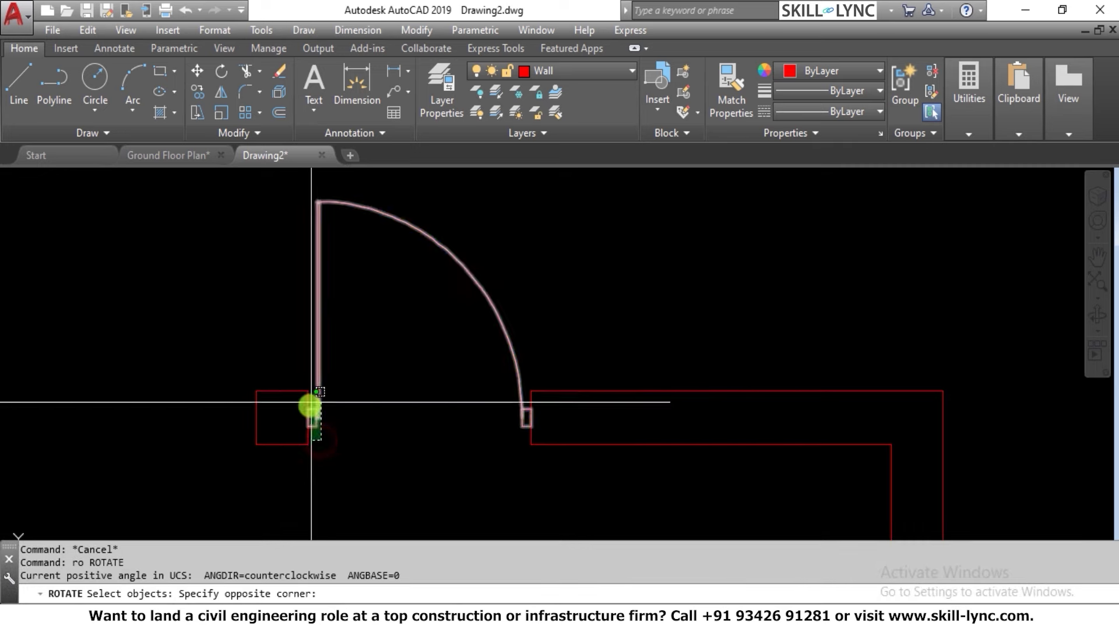
left_click(314, 423)
key("Return")
left_click(300, 409)
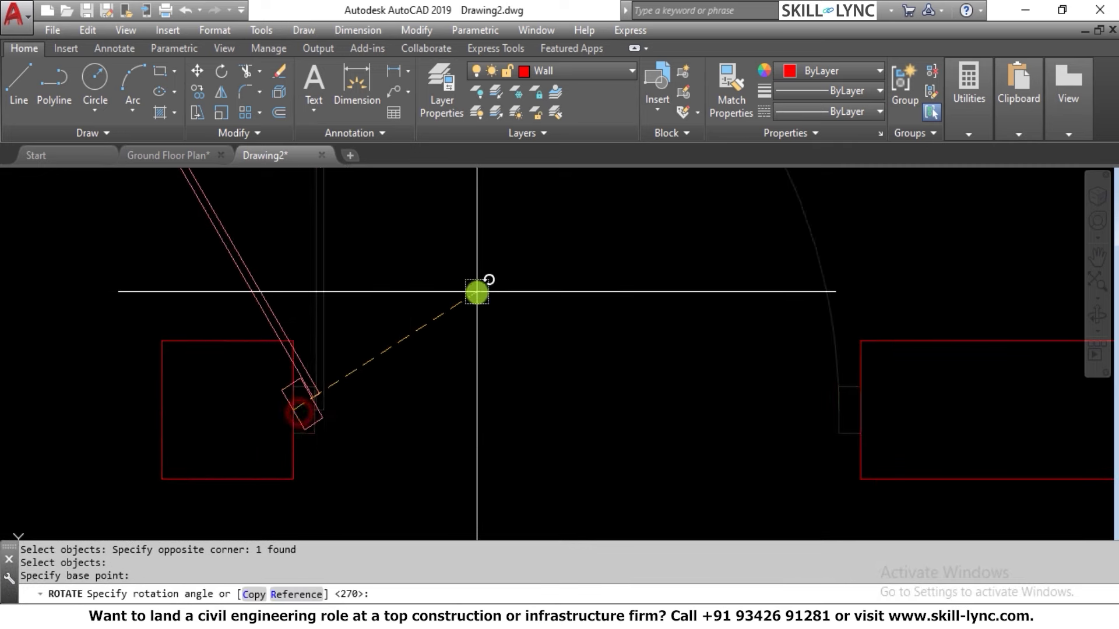
scroll(258, 214, "down", 2)
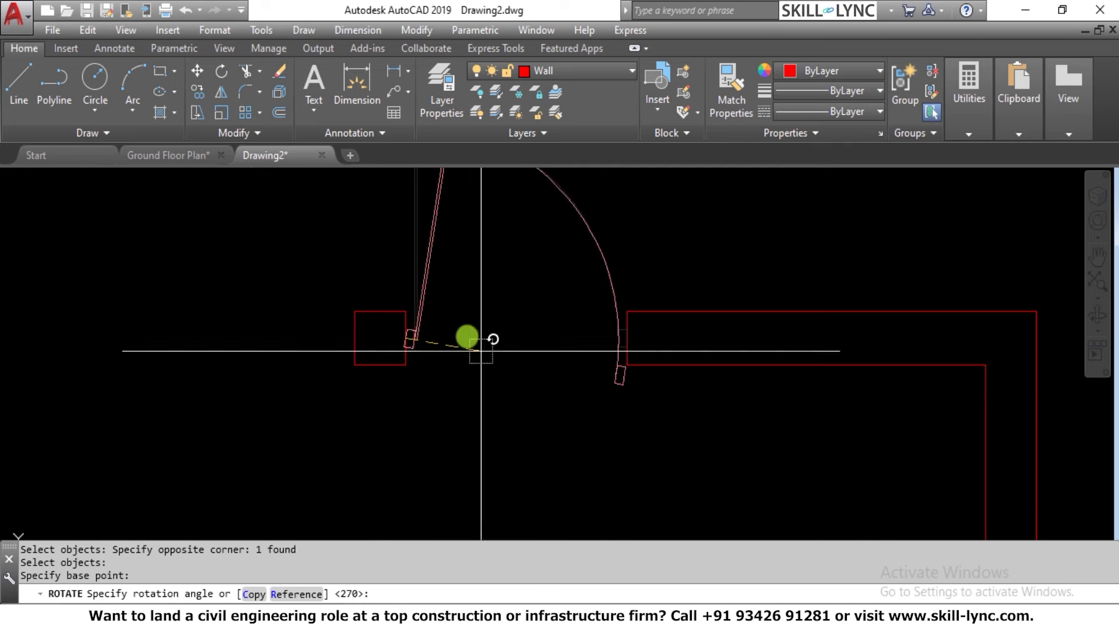
key("Escape")
key("Escape")
key("Escape")
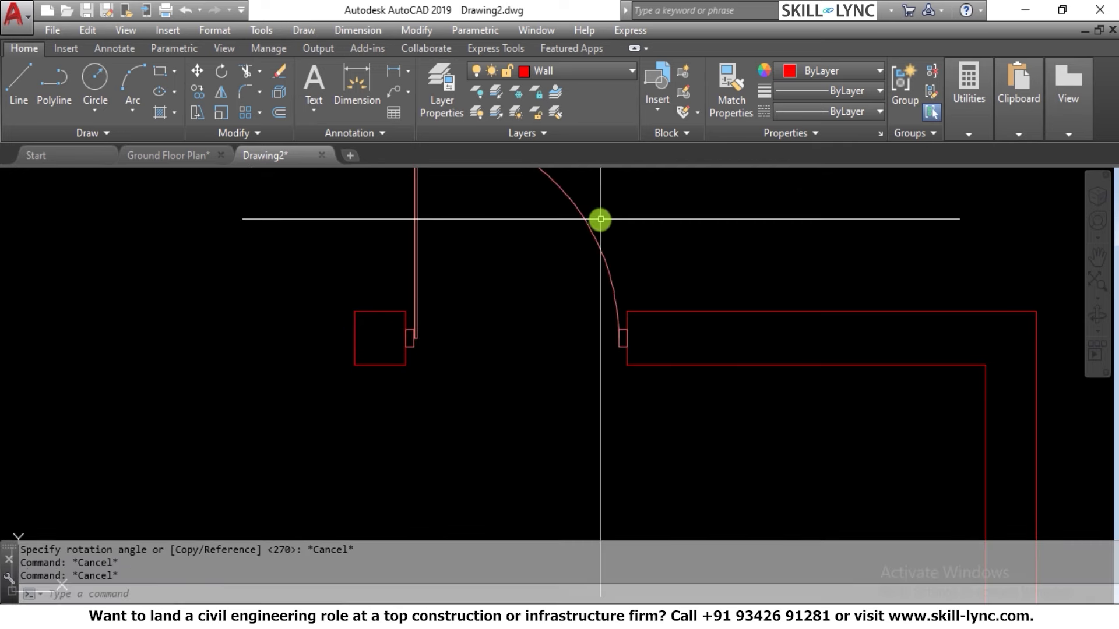
Step: Start MIRROR (MI) and window-select the door in the upper wall opening
type("mi")
key("Return")
scroll(493, 290, "down", 3)
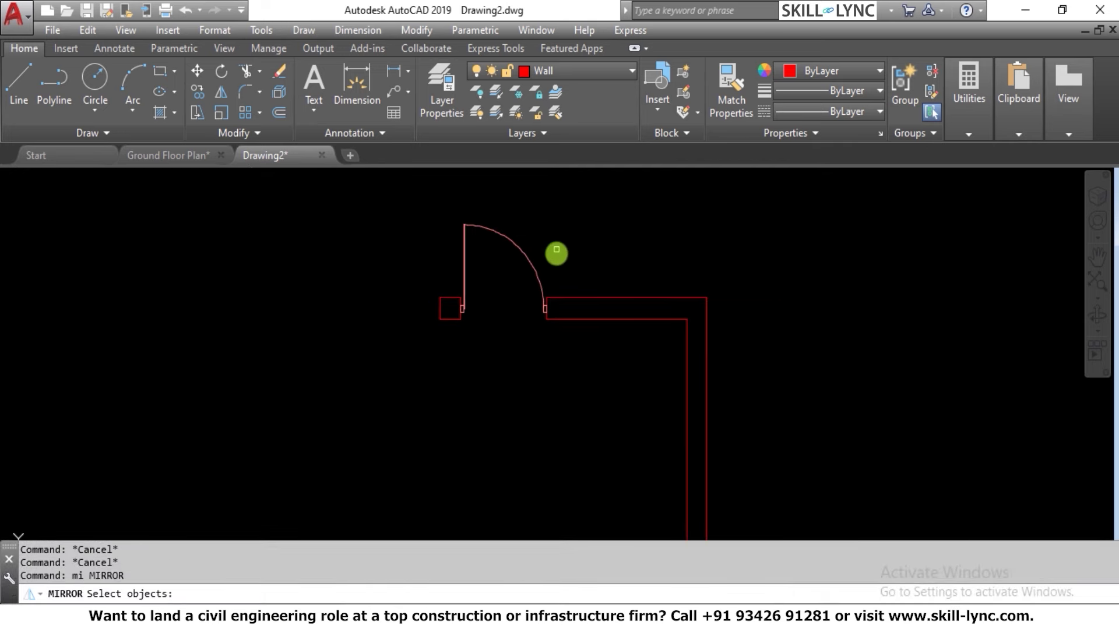
left_click(556, 252)
left_click(442, 259)
scroll(491, 305, "up", 3)
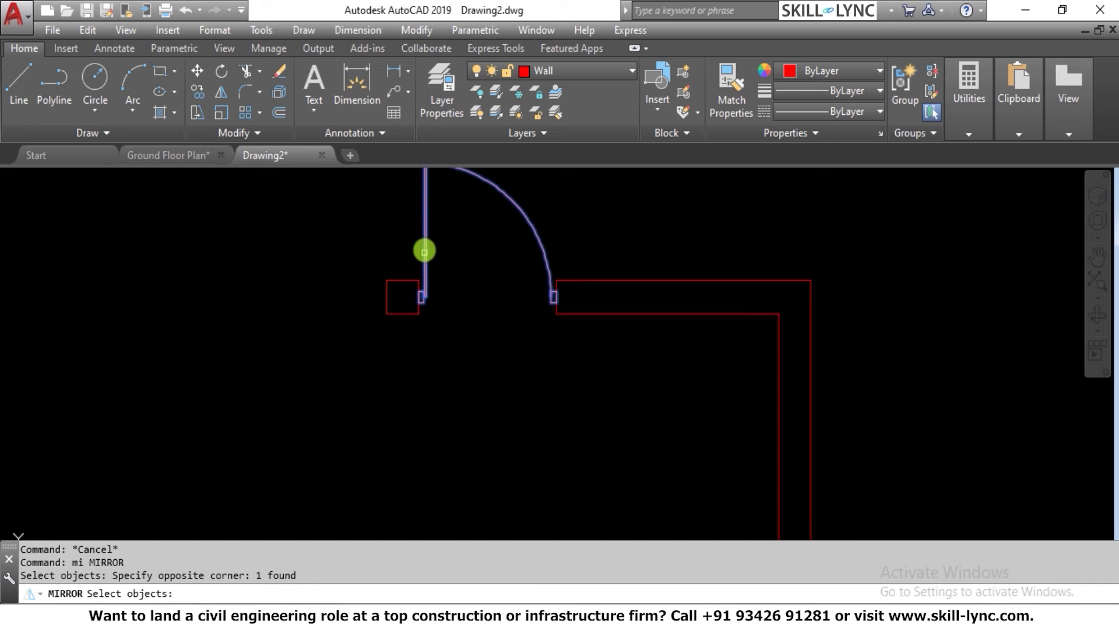
scroll(432, 293, "up", 4)
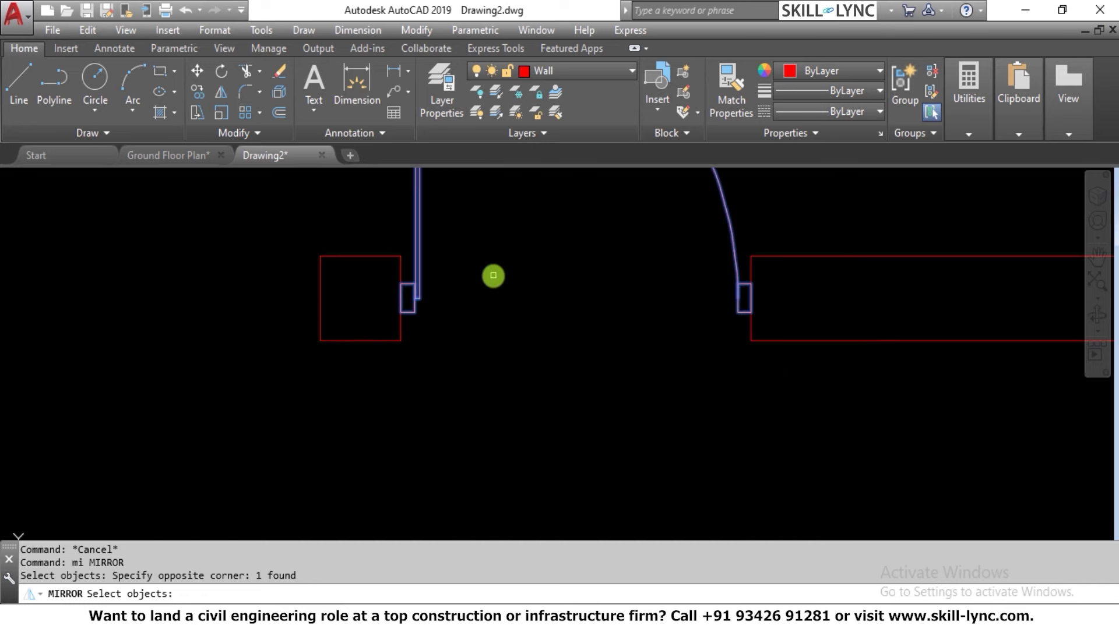
key("Return")
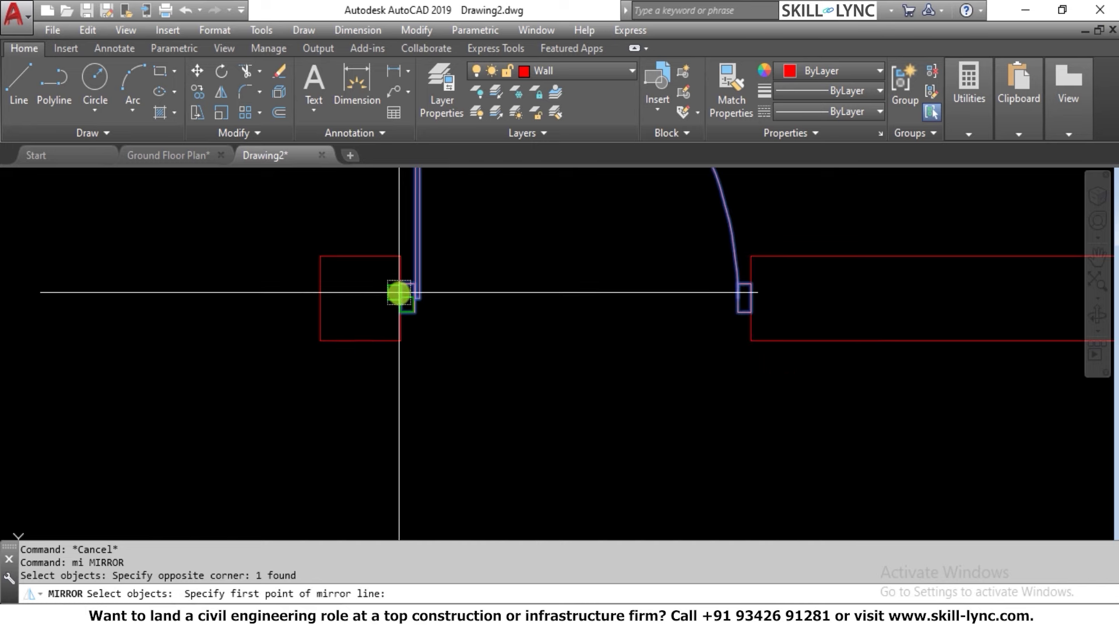
Step: Mirror the door from the left jamb to the right jamb's midpoint, erasing the original
left_click(400, 289)
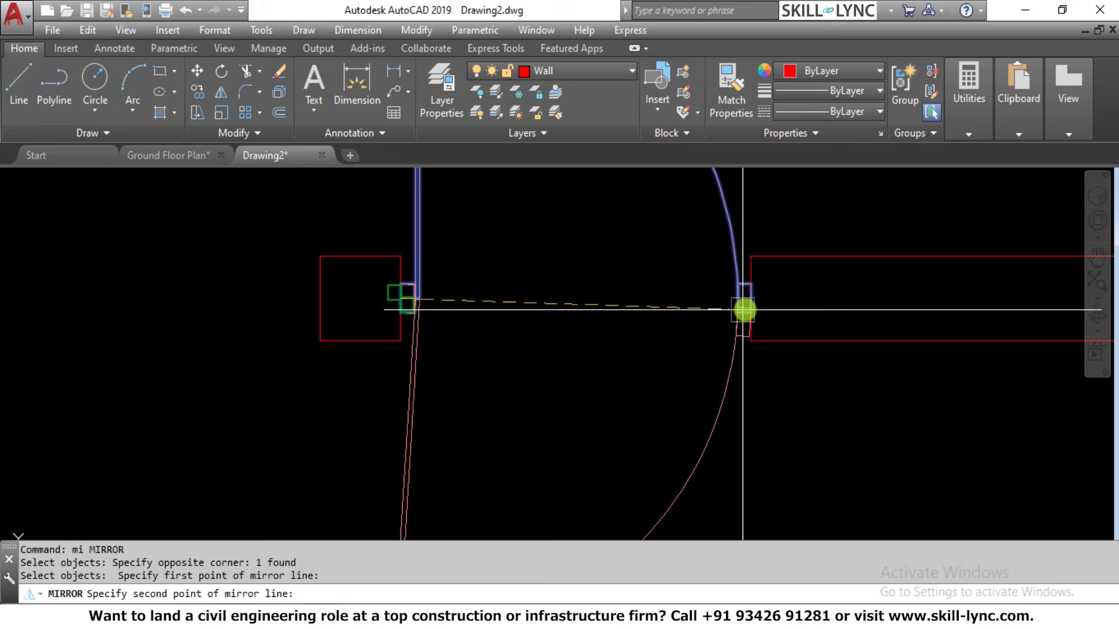
scroll(752, 290, "up", 4)
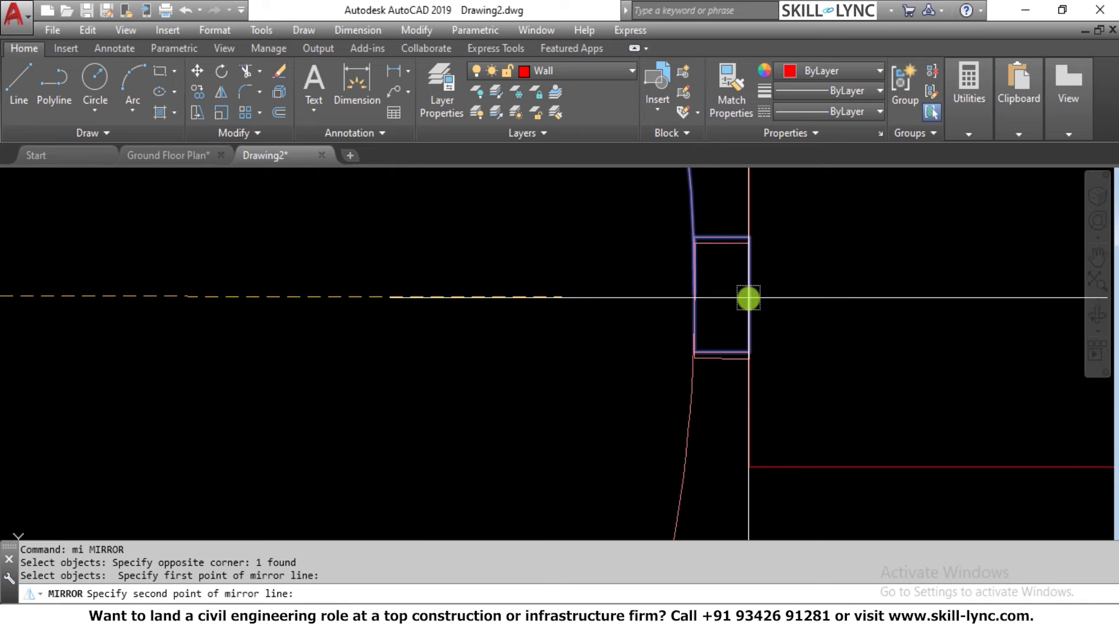
type("mid")
key("Return")
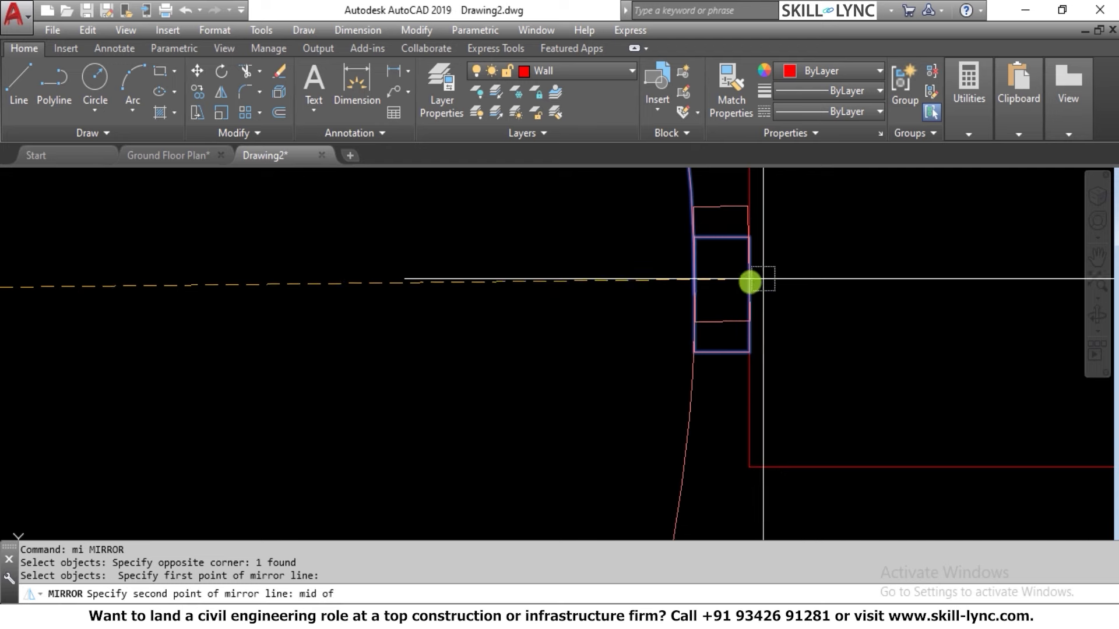
left_click(749, 277)
scroll(589, 243, "down", 4)
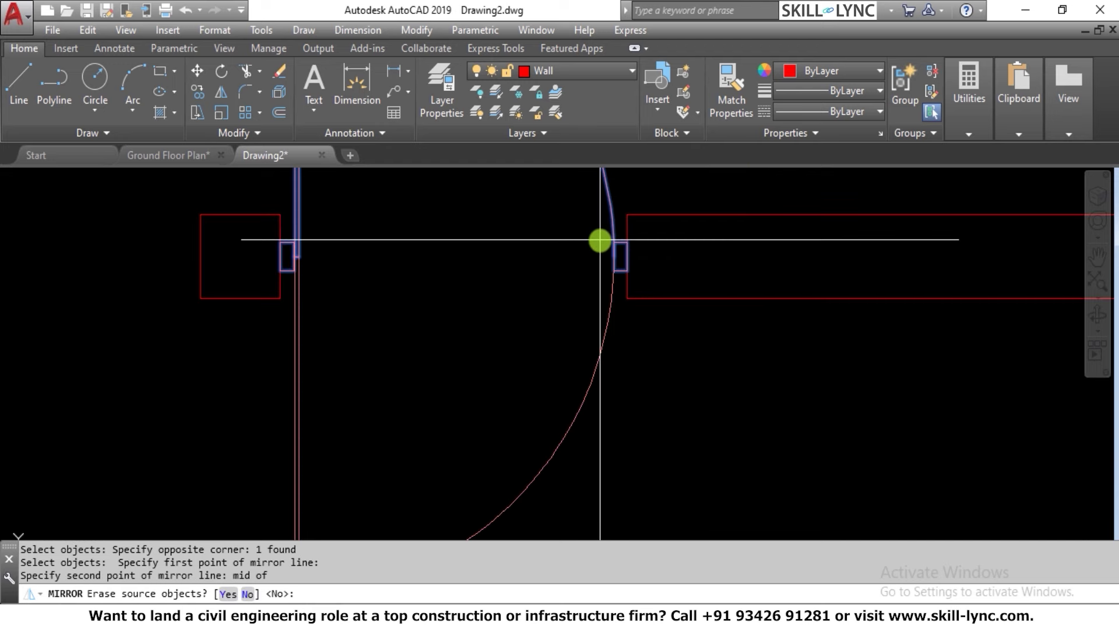
type("y")
key("Return")
scroll(544, 294, "down", 3)
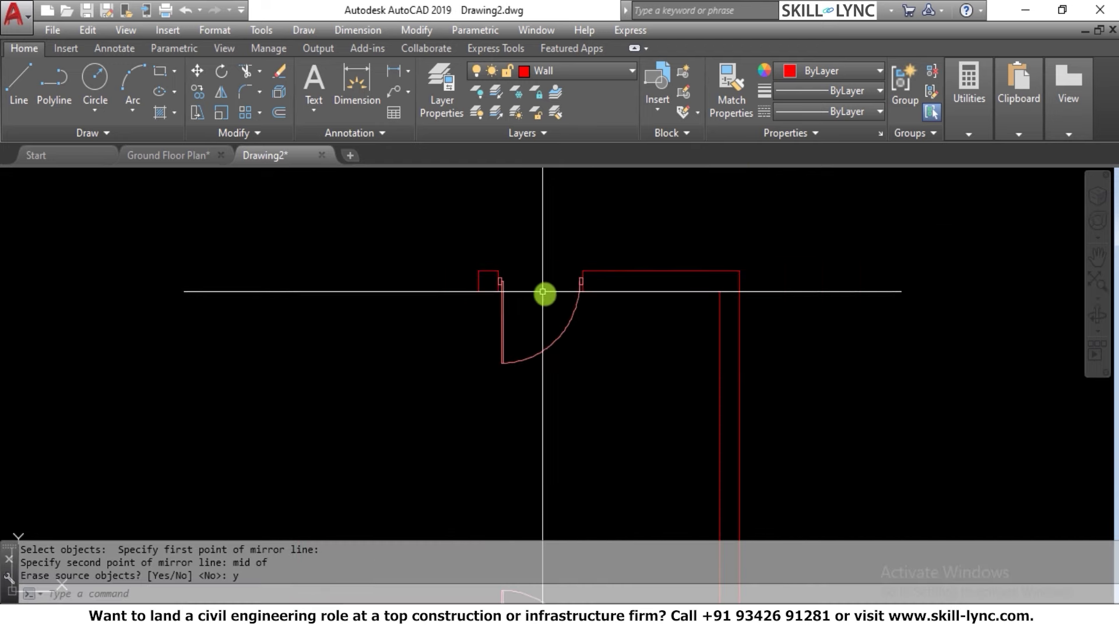
scroll(602, 305, "up", 3)
scroll(460, 274, "down", 5)
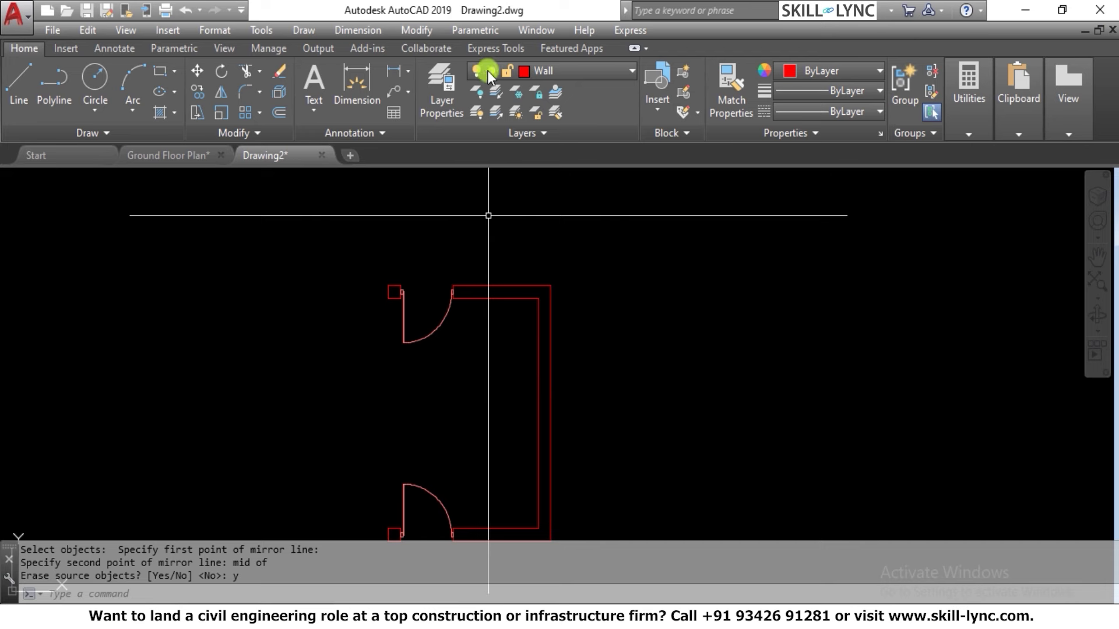
scroll(532, 245, "up", 2)
scroll(436, 272, "down", 3)
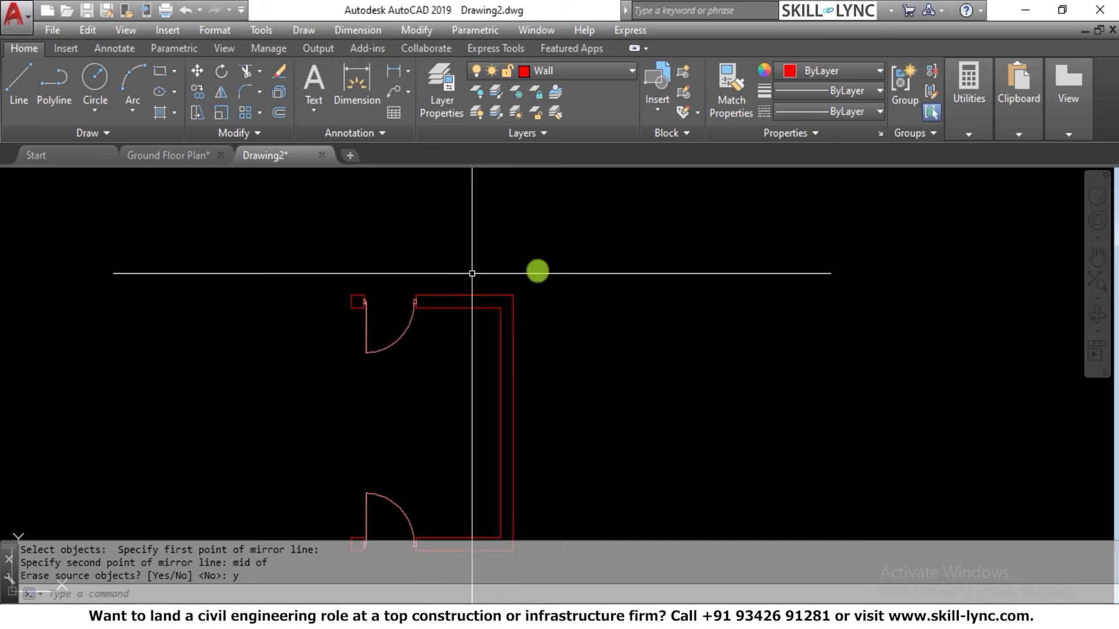
scroll(326, 285, "up", 2)
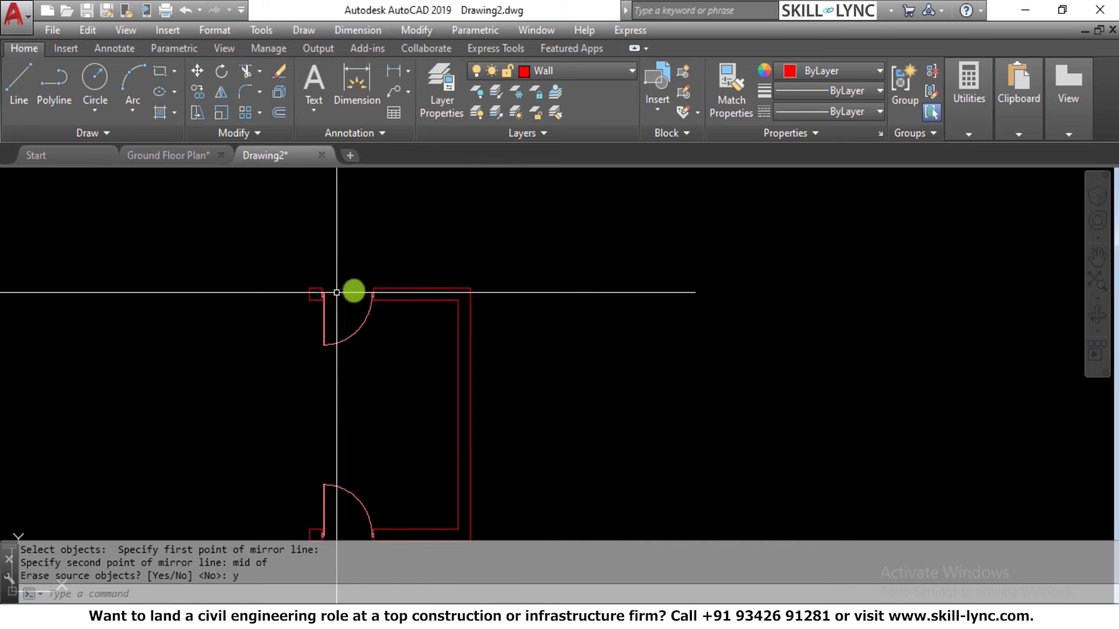
scroll(620, 233, "up", 2)
key("Escape")
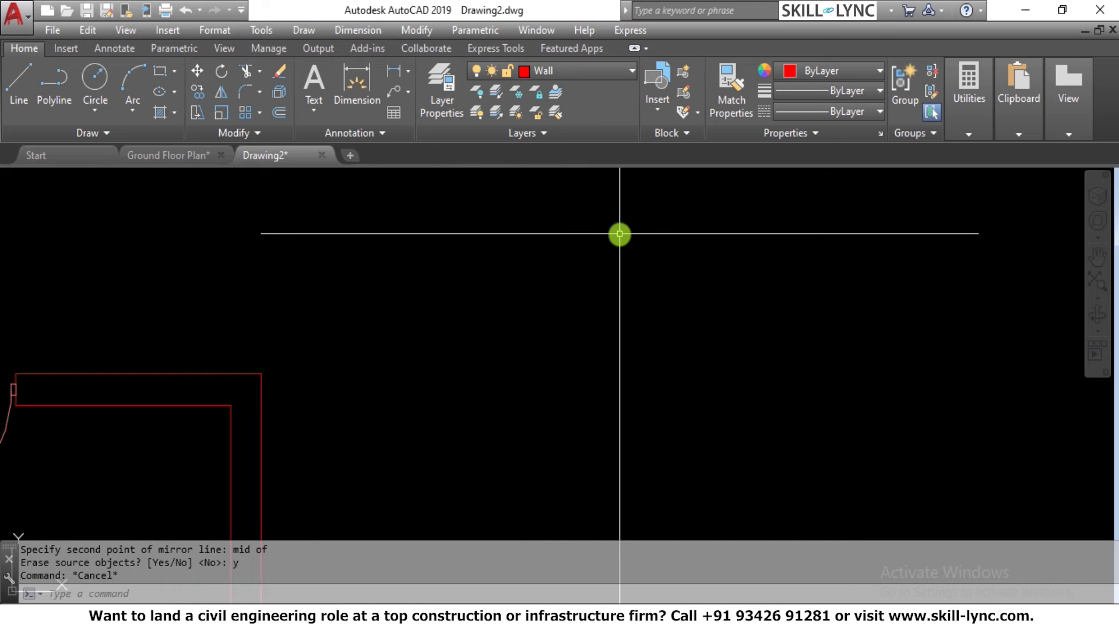
Step: Insert Door_Single-3' at X scale 2 at the wall corner, then cancel the placement
type("i")
key("Return")
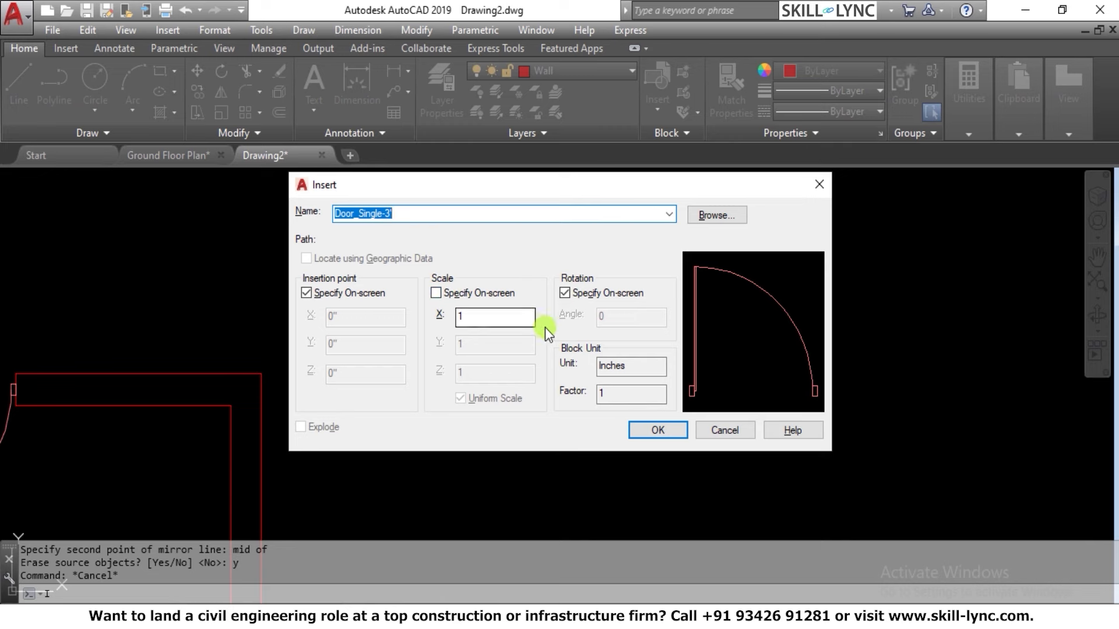
double_click(495, 315)
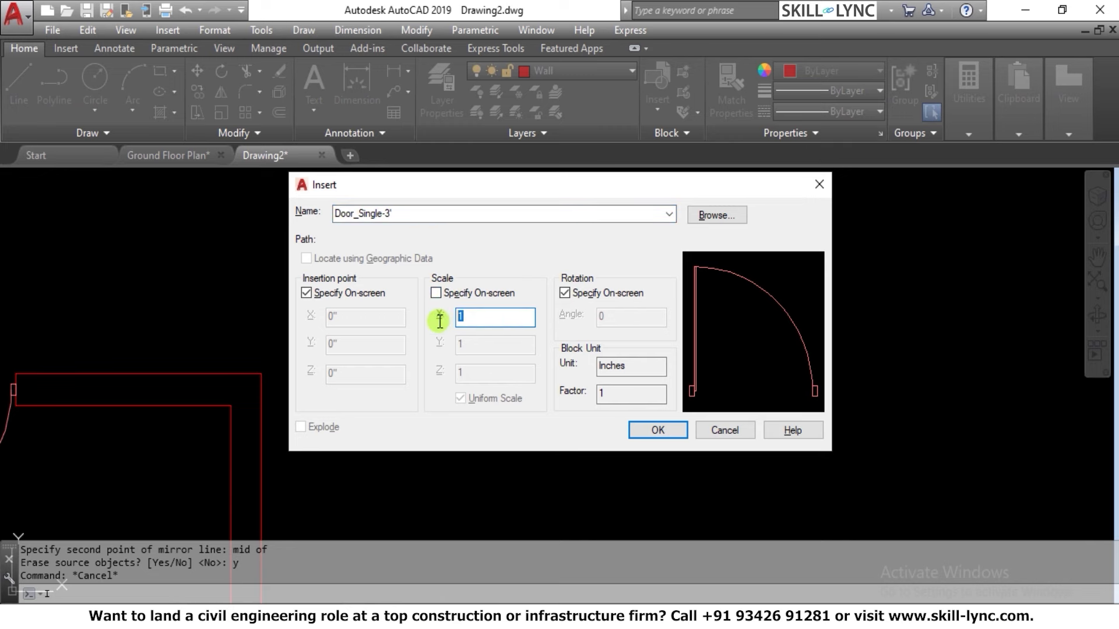
type("2")
left_click(639, 429)
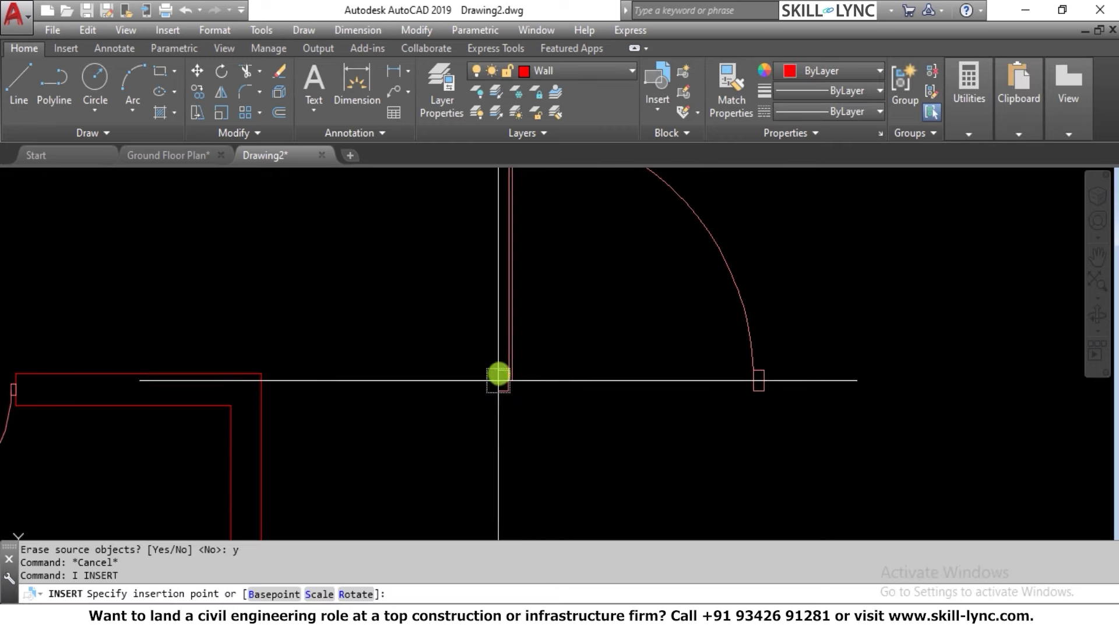
left_click(503, 361)
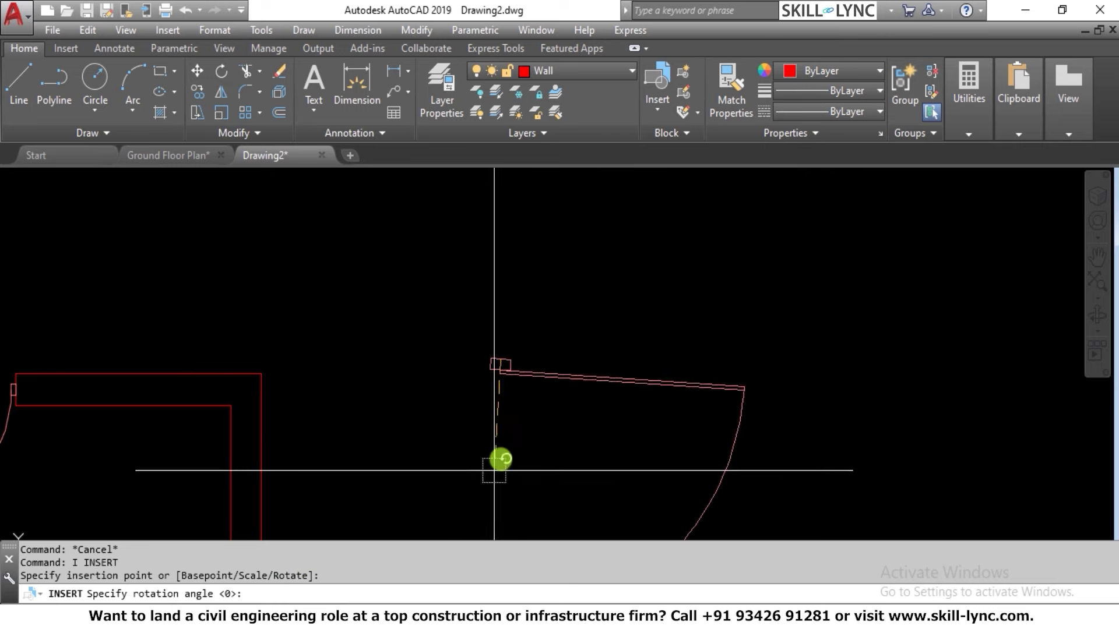
key("Escape")
key("Escape")
key("Escape")
Step: Reinsert Door_Single-3' with on-screen rotation turned off, keeping angle 0
type("i")
key("Return")
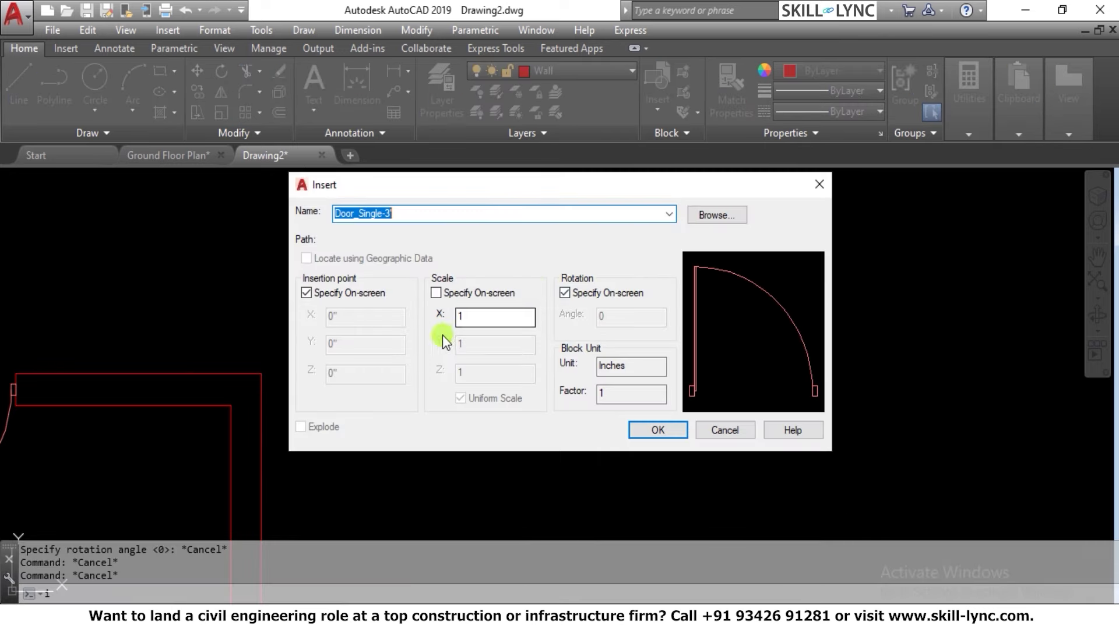
left_click(565, 294)
left_click(613, 316)
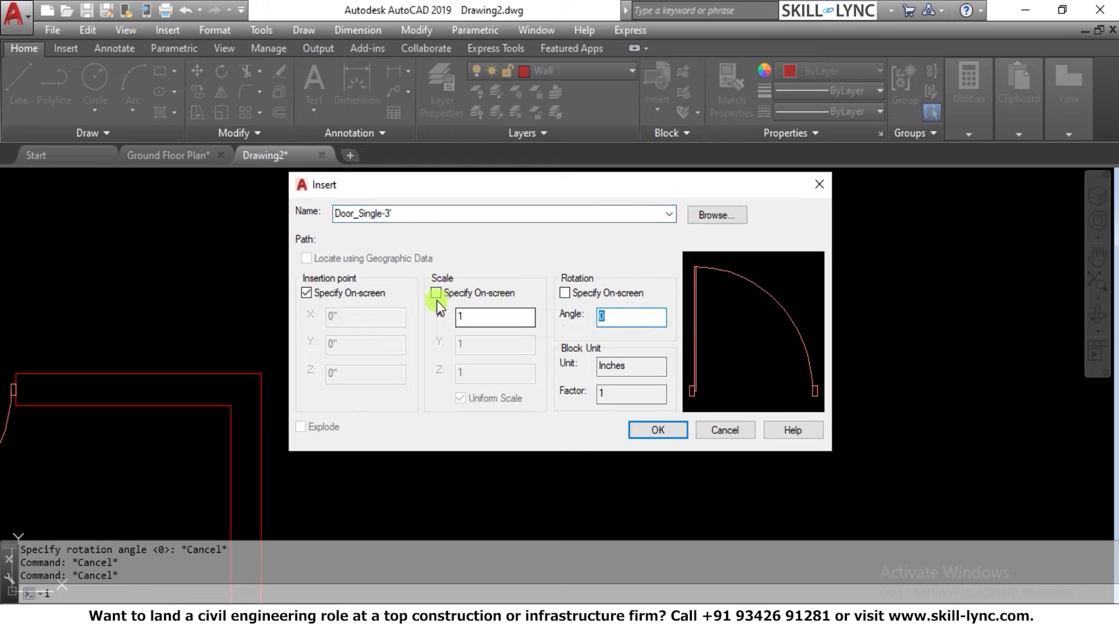
left_click(647, 422)
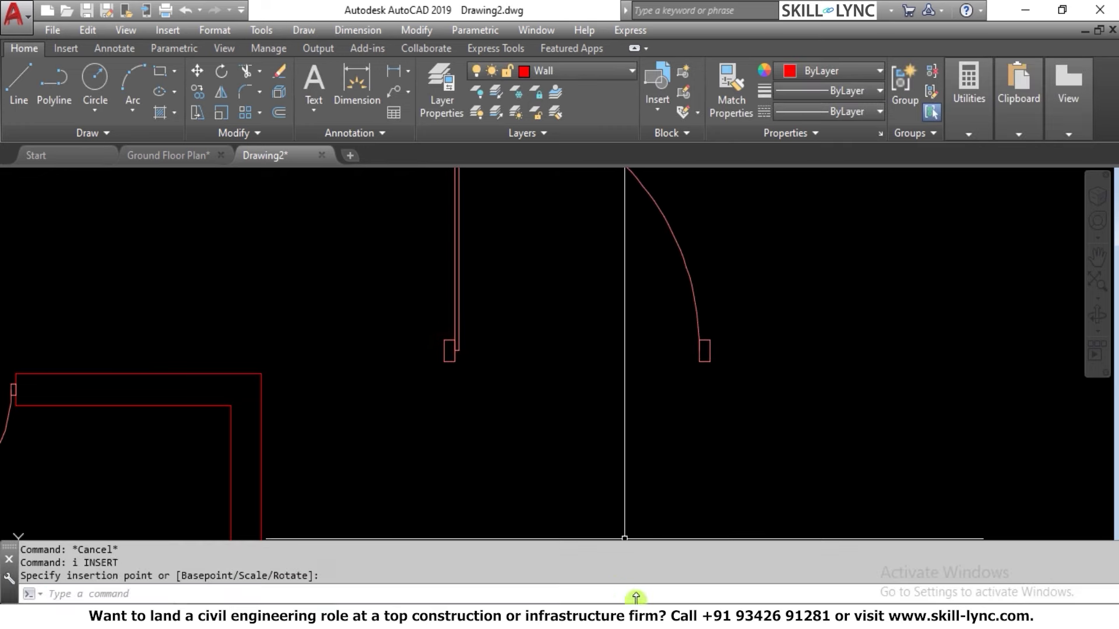
scroll(532, 439, "down", 2)
Step: Cancel the pending Door_Single-3' insertion without placing a door
scroll(552, 398, "down", 2)
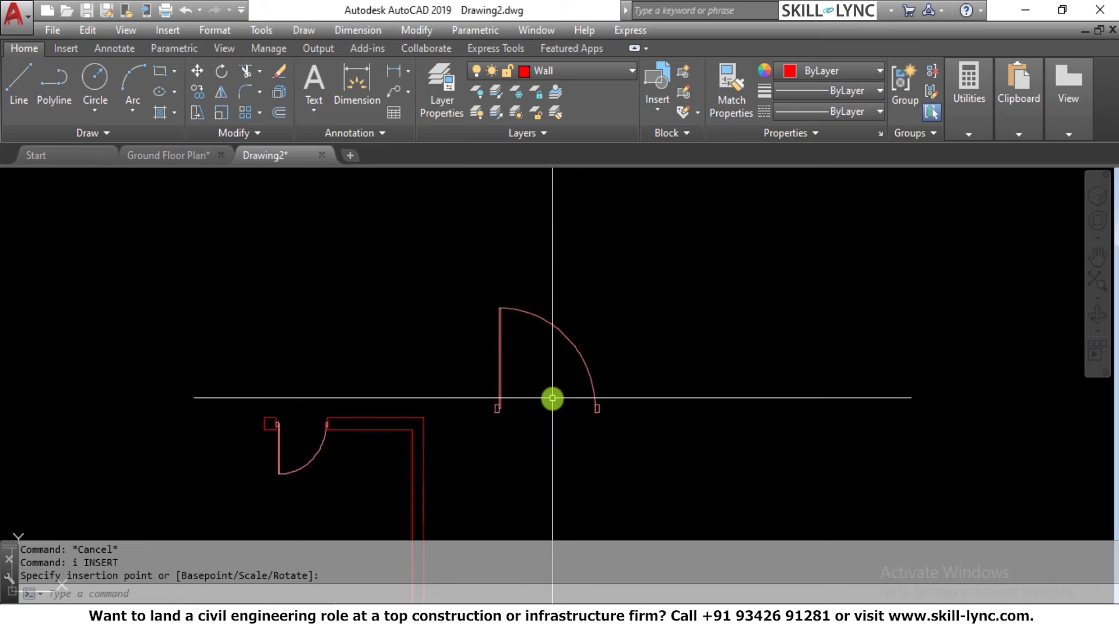
scroll(553, 398, "up", 2)
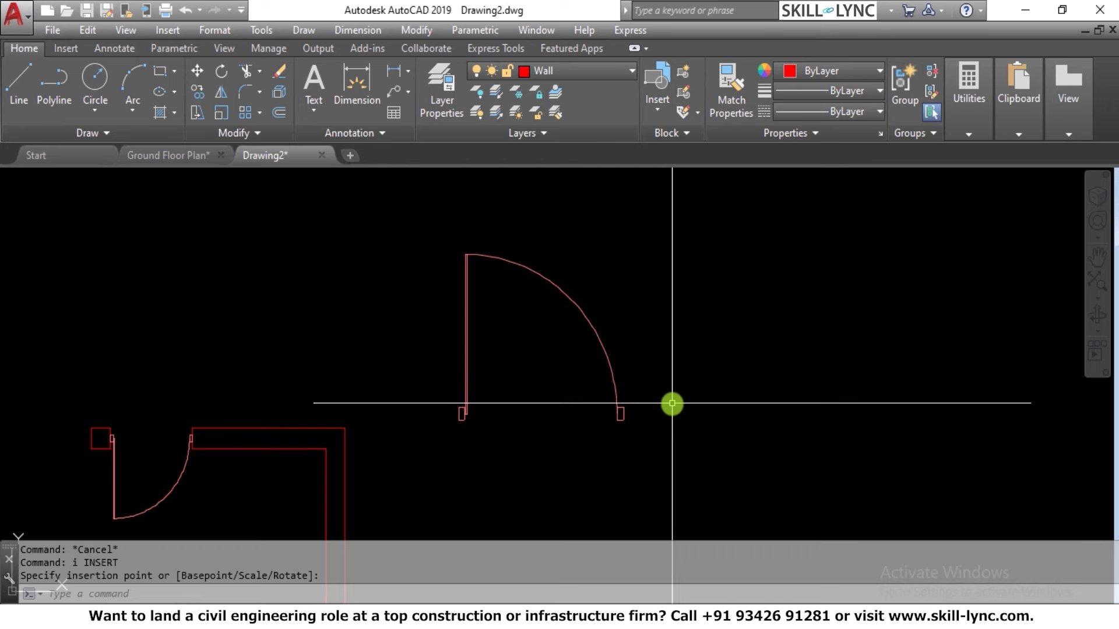
scroll(425, 169, "down", 3)
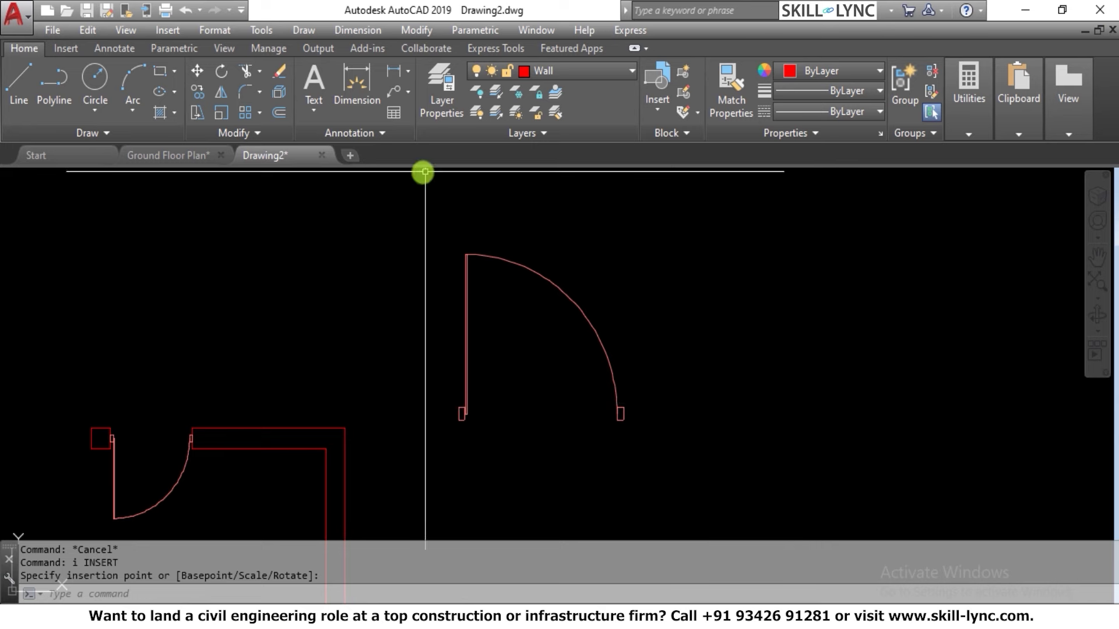
scroll(431, 361, "down", 4)
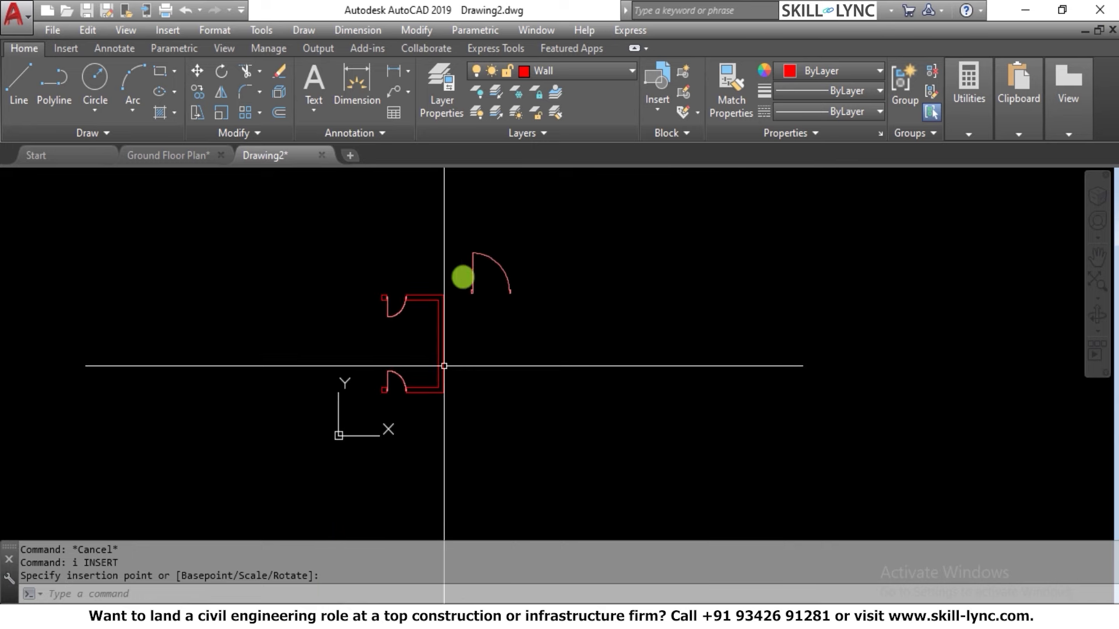
scroll(460, 303, "up", 3)
scroll(443, 358, "down", 2)
scroll(592, 312, "up", 2)
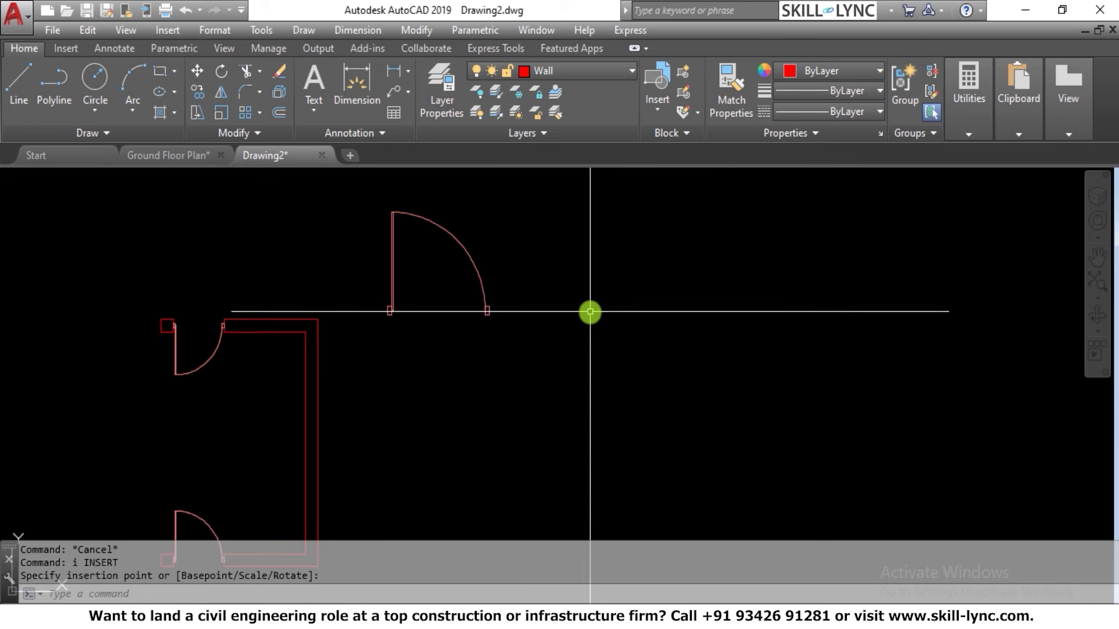
scroll(407, 379, "down", 2)
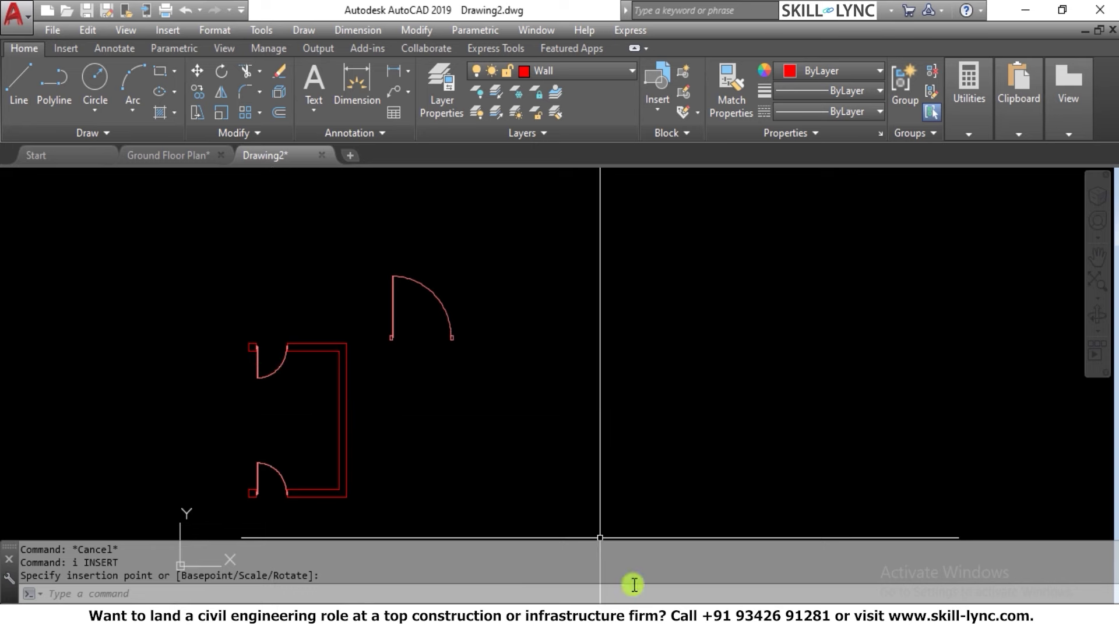
scroll(307, 407, "up", 2)
scroll(383, 395, "down", 2)
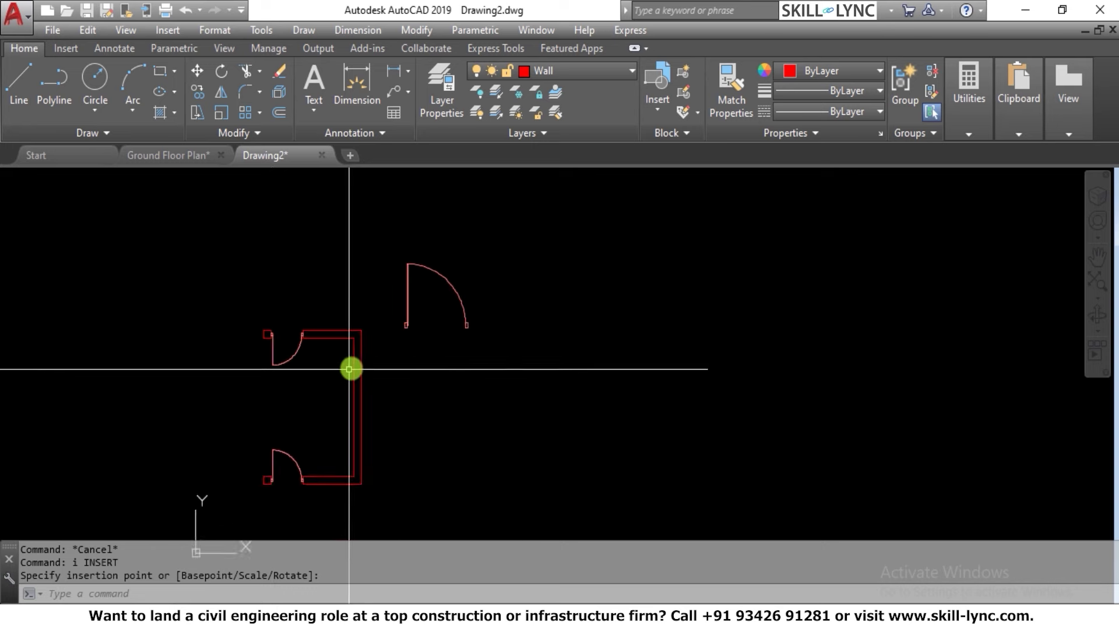
key("Escape")
key("Escape")
key("Escape")
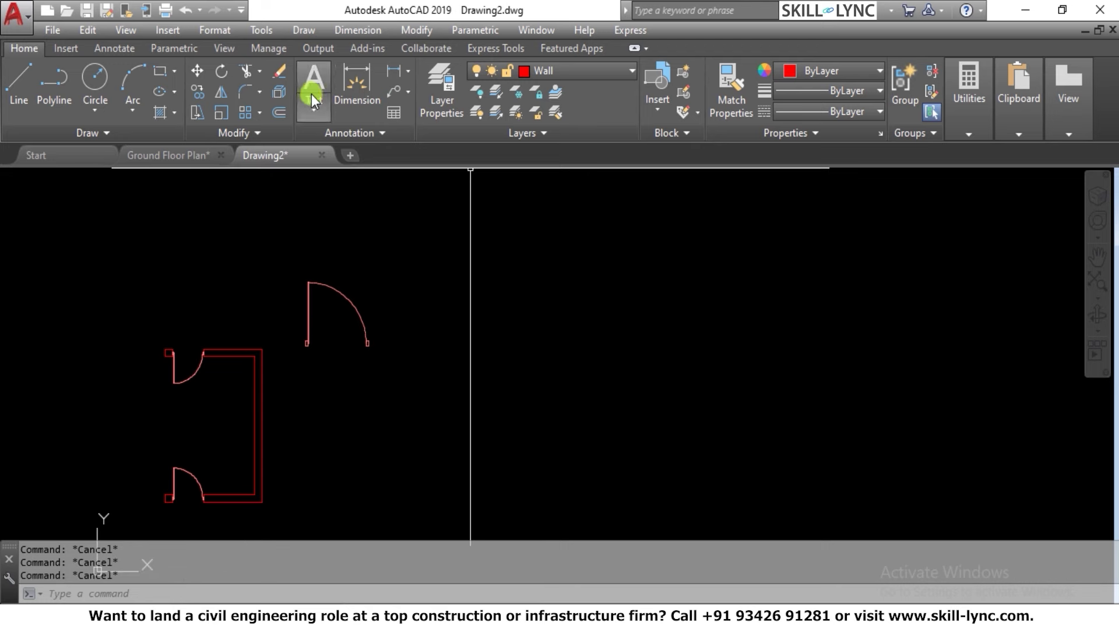
Step: Window-select the lower and upper door blocks in turn to inspect them, clearing each selection
scroll(300, 400, "down", 2)
scroll(260, 314, "up", 3)
scroll(259, 265, "down", 2)
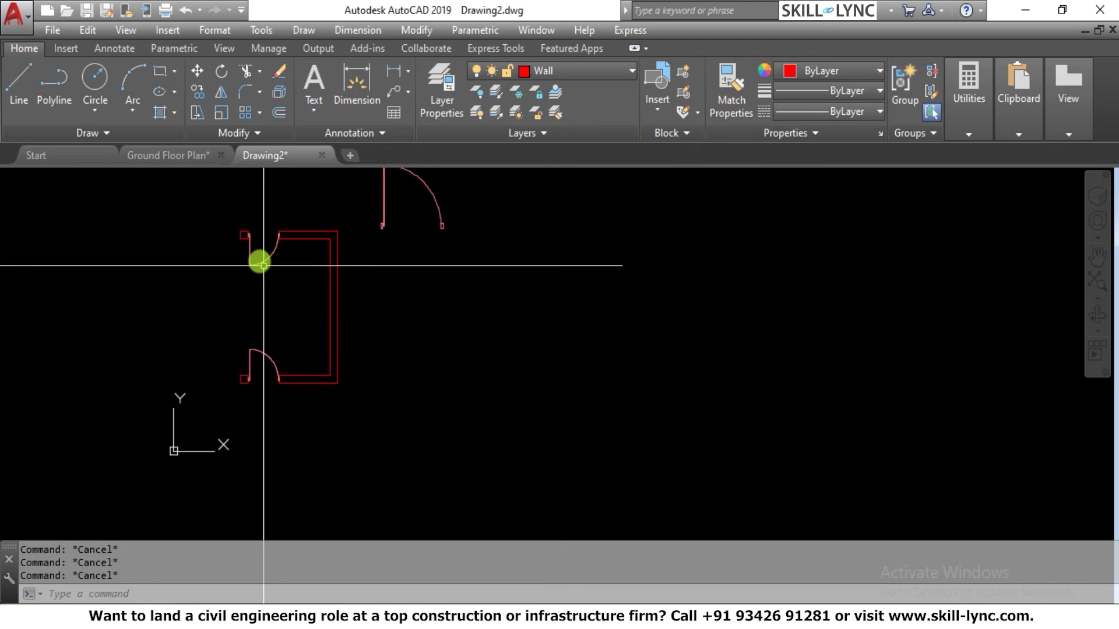
scroll(260, 265, "up", 4)
left_click(257, 259)
key("Escape")
left_click(293, 490)
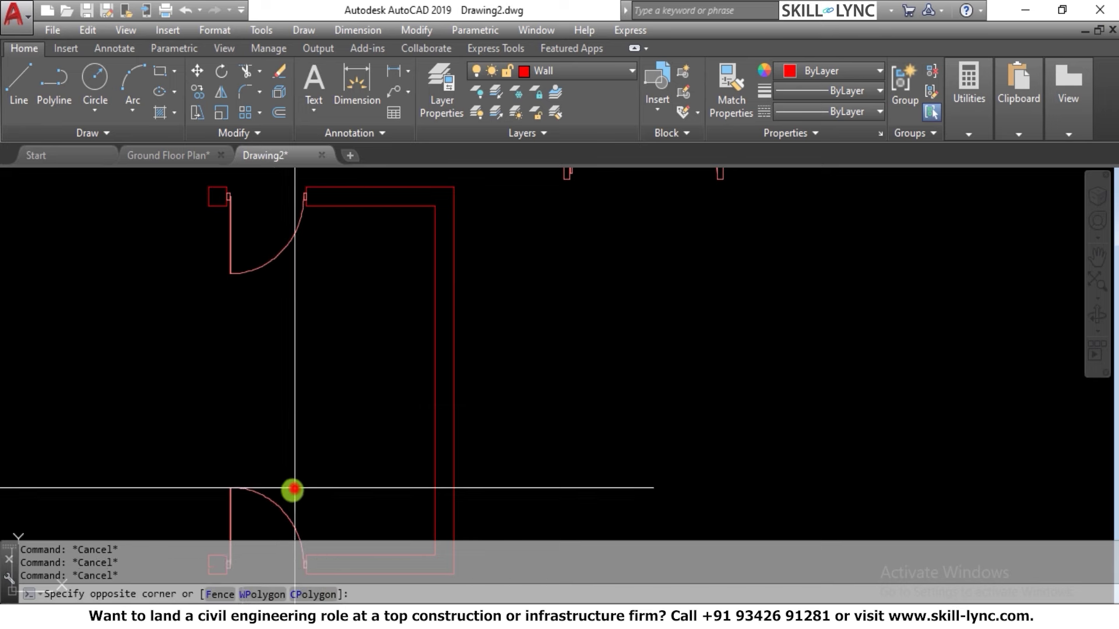
left_click(243, 519)
key("Escape")
scroll(268, 487, "down", 3)
left_click(411, 344)
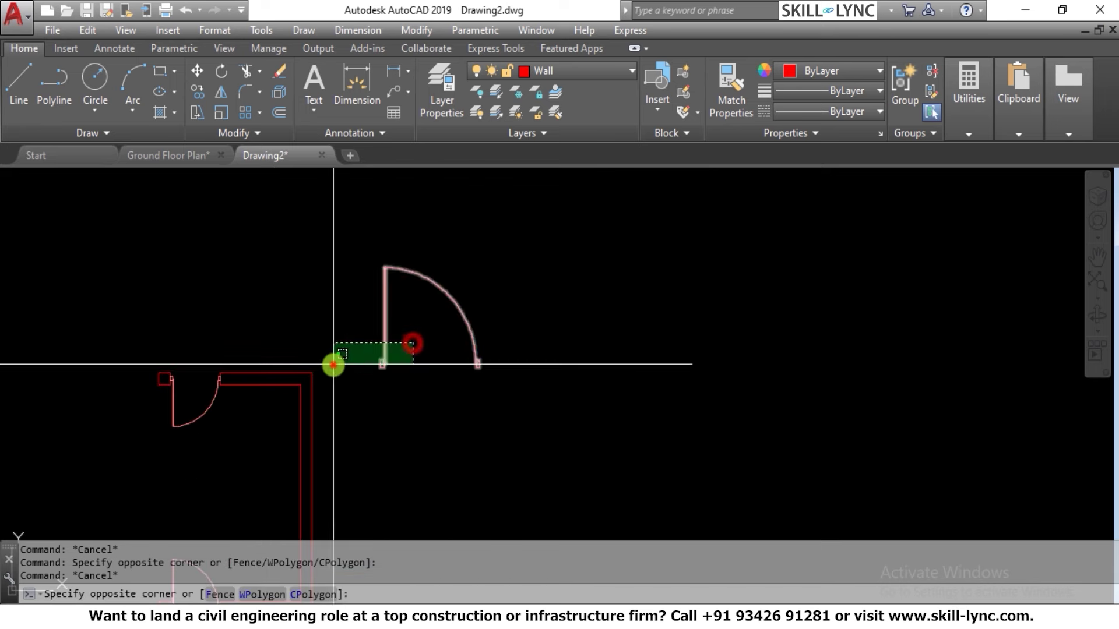
left_click(335, 364)
key("Escape")
key("Escape")
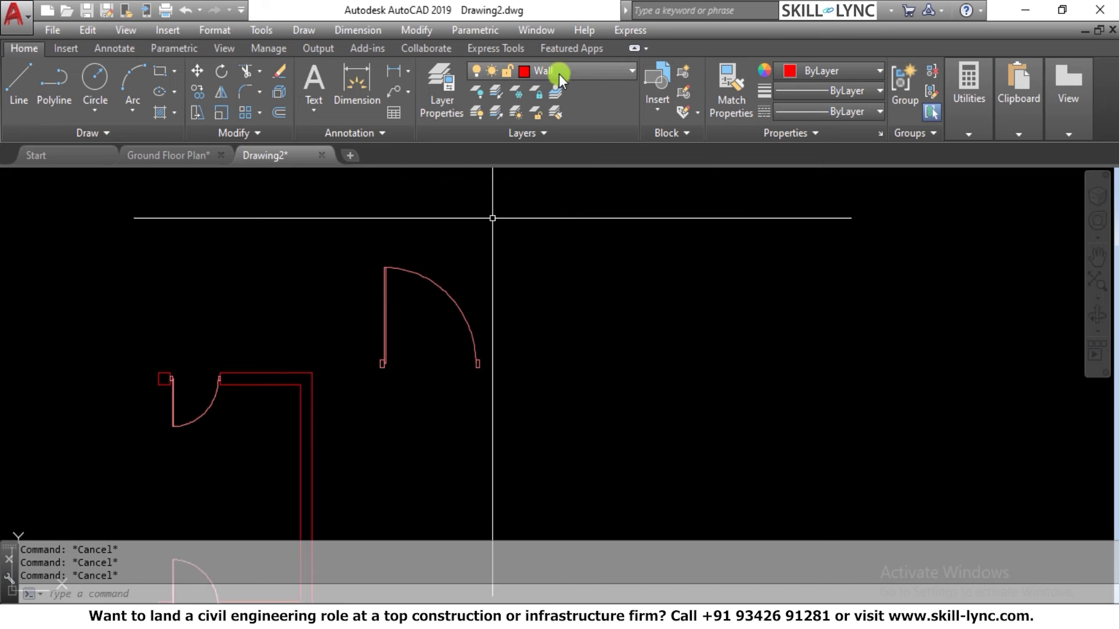
Step: Toggle the Door layer off and back on from the layer list
left_click(558, 75)
left_click(478, 133)
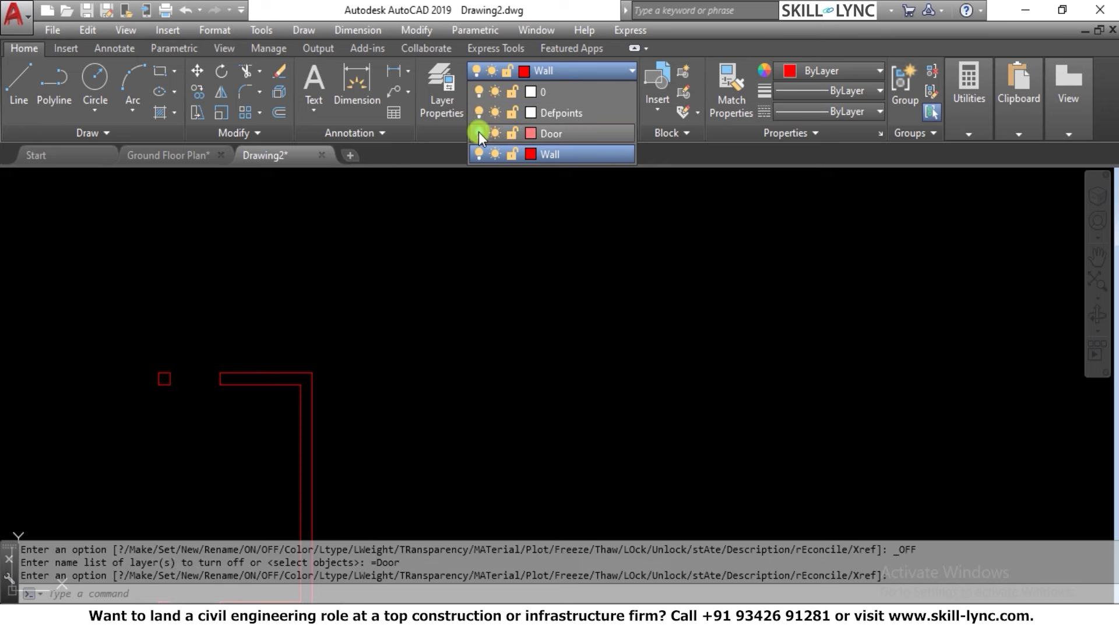
left_click(477, 132)
key("Escape")
key("Escape")
key("Escape")
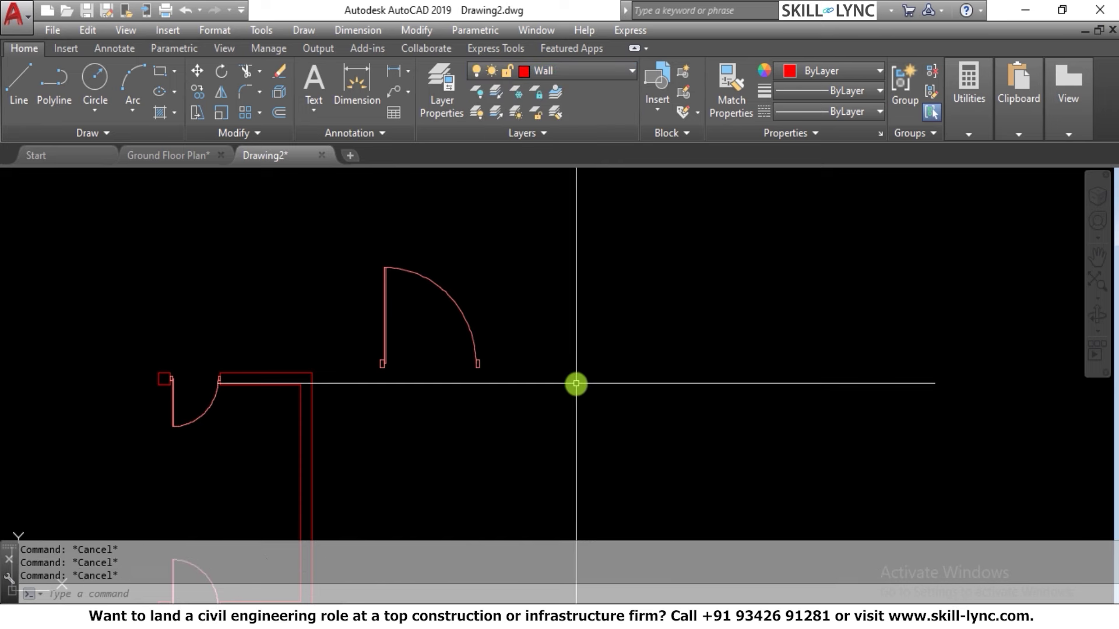
Step: Create a layer named Window, colour it magenta, and set it current
type("la")
key("Return")
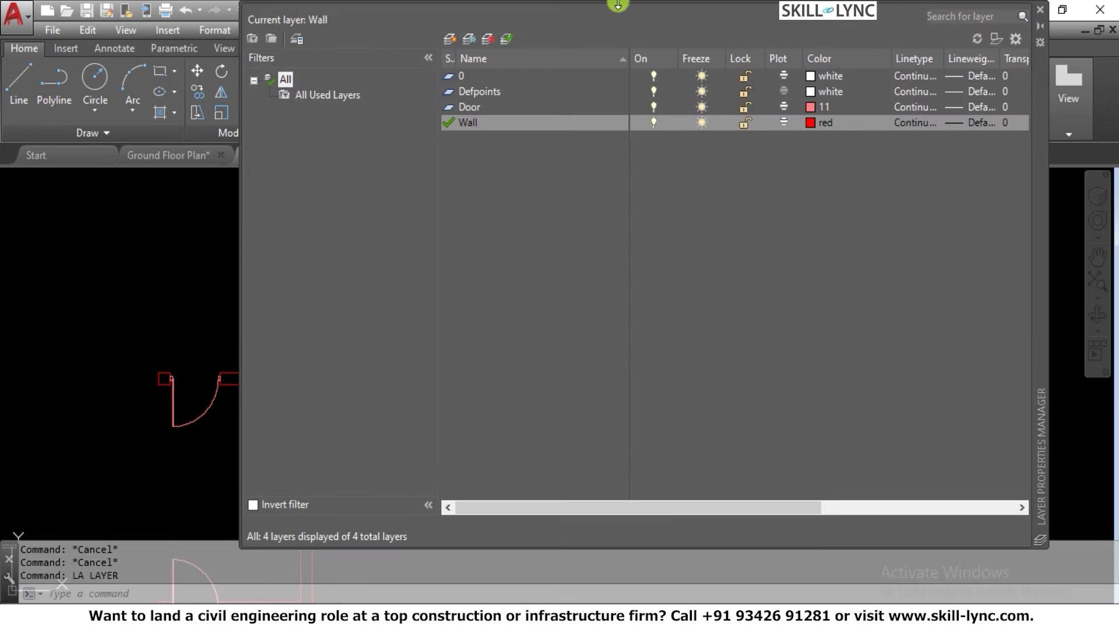
left_click(448, 39)
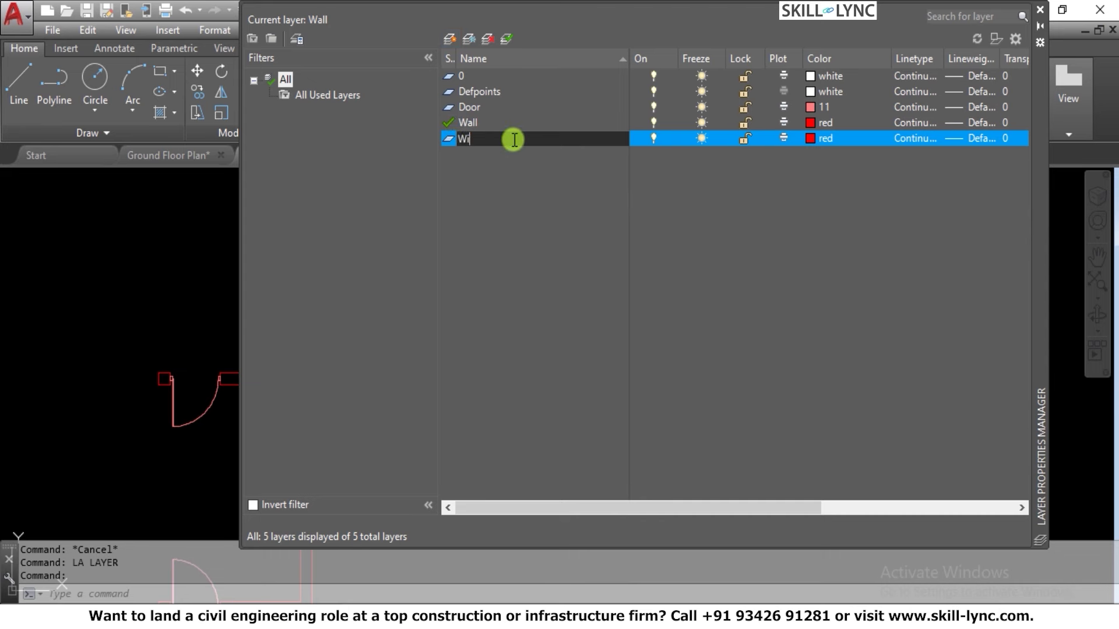
left_click(563, 224)
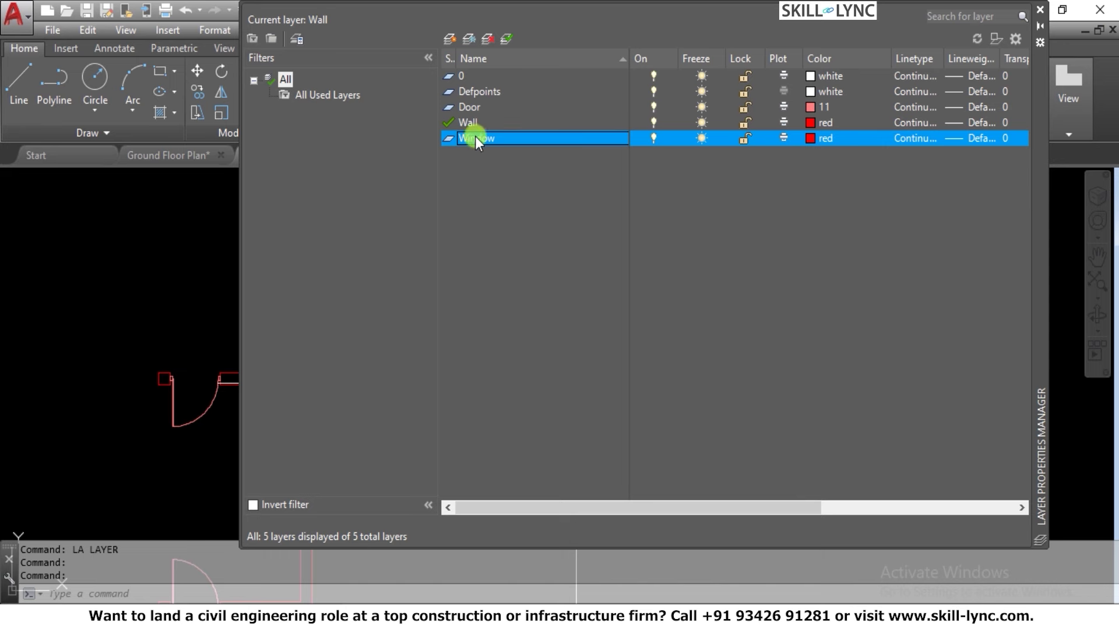
left_click(809, 139)
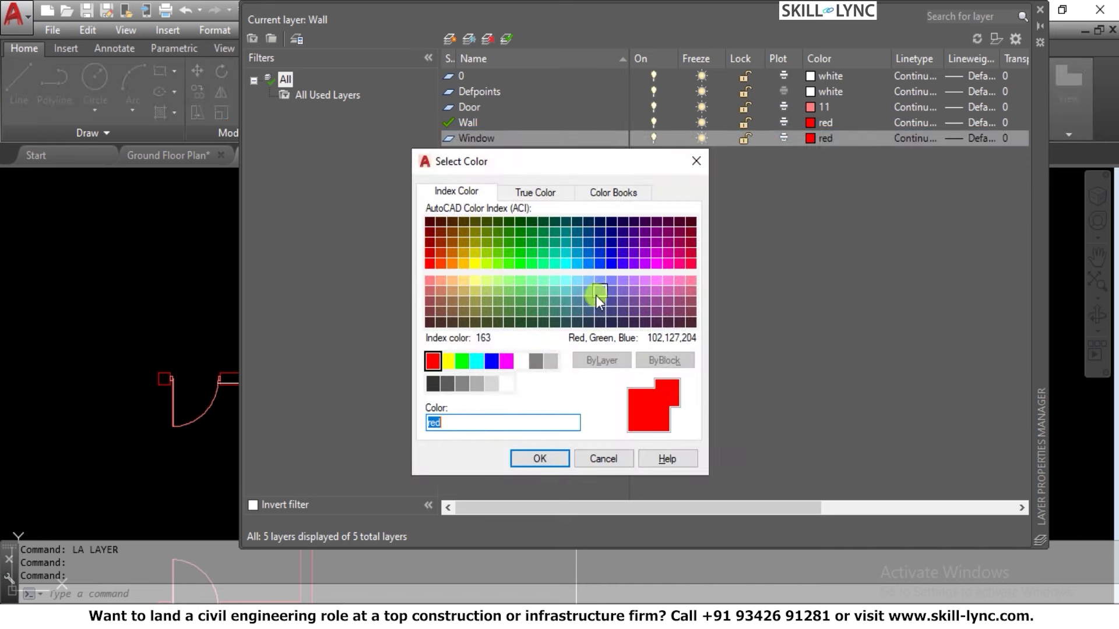
left_click(545, 460)
right_click(538, 141)
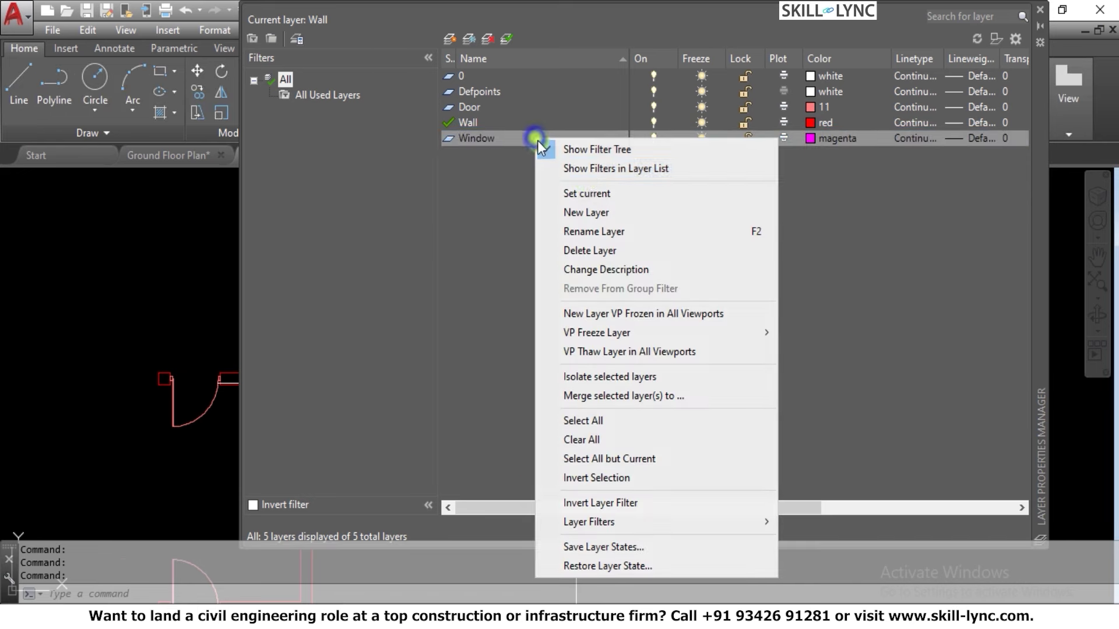
mouse_move(592, 331)
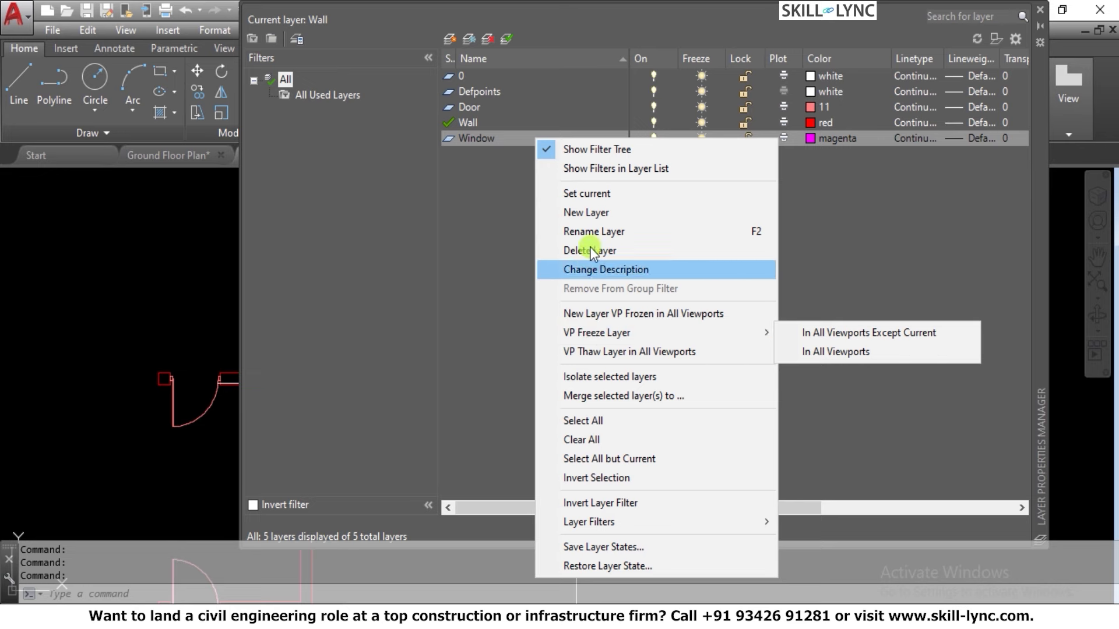
left_click(593, 194)
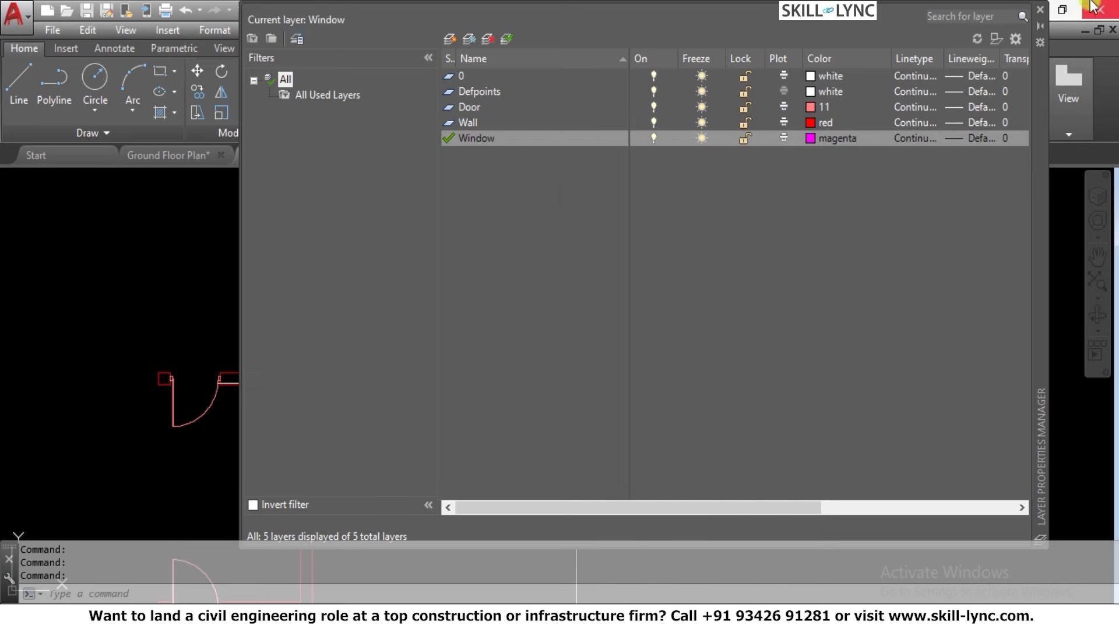
Step: Close the layer manager and erase the loose upper door block
left_click(1036, 14)
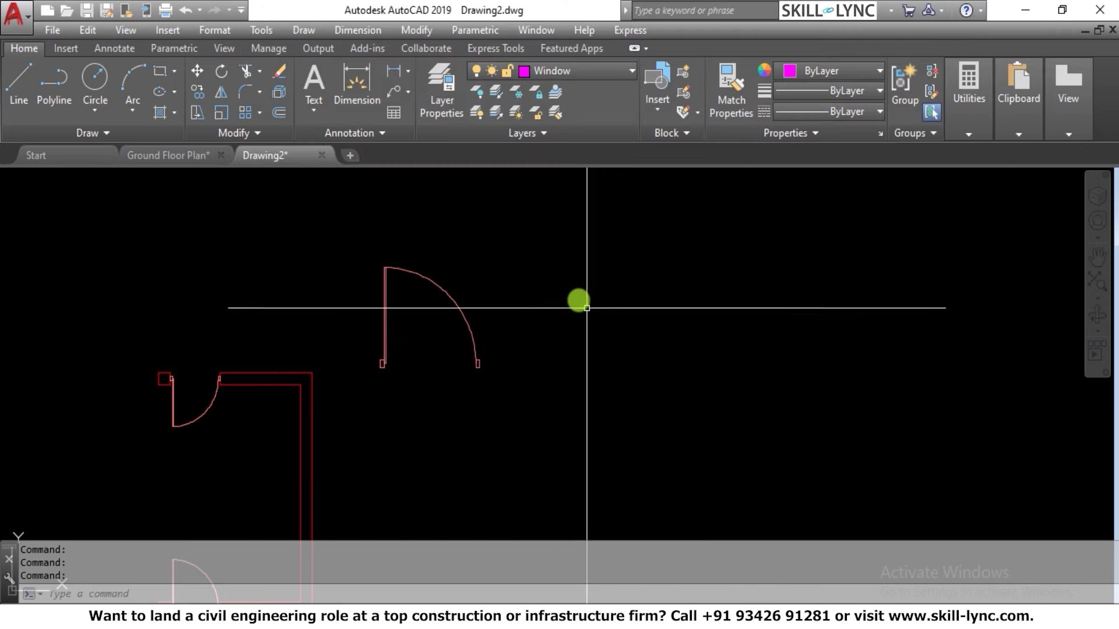
scroll(570, 332, "down", 2)
scroll(564, 333, "up", 2)
left_click(564, 332)
left_click(337, 244)
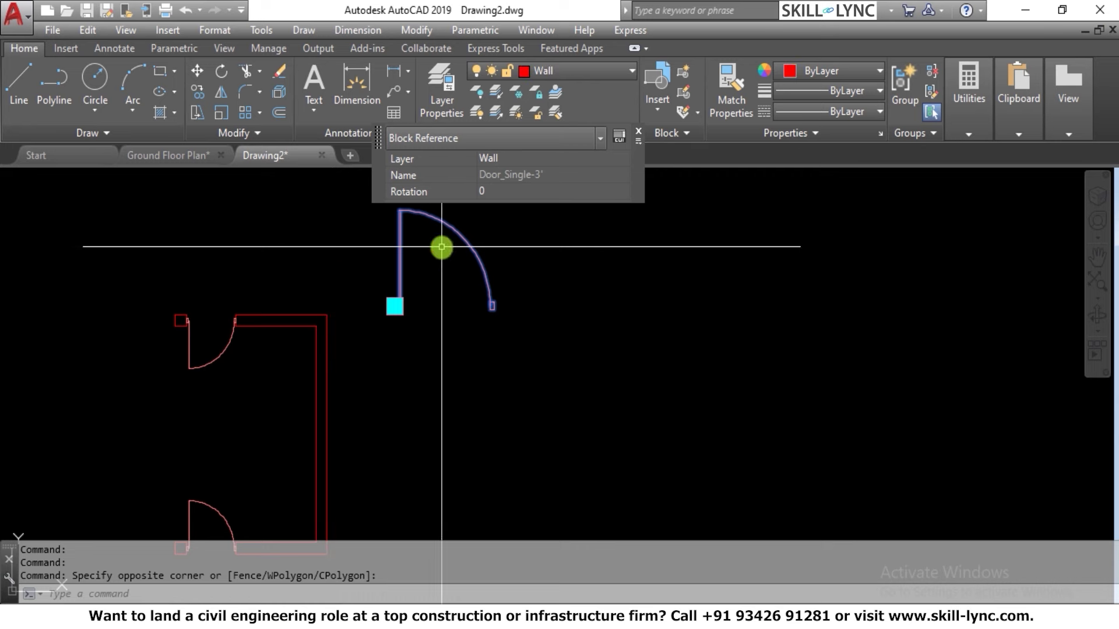
type("e")
key("Return")
key("Escape")
key("Escape")
Step: Draw a 1.5 by 3 rectangle (RECTANG, @1.5,3) on the Window layer
scroll(548, 310, "down", 2)
scroll(536, 308, "up", 2)
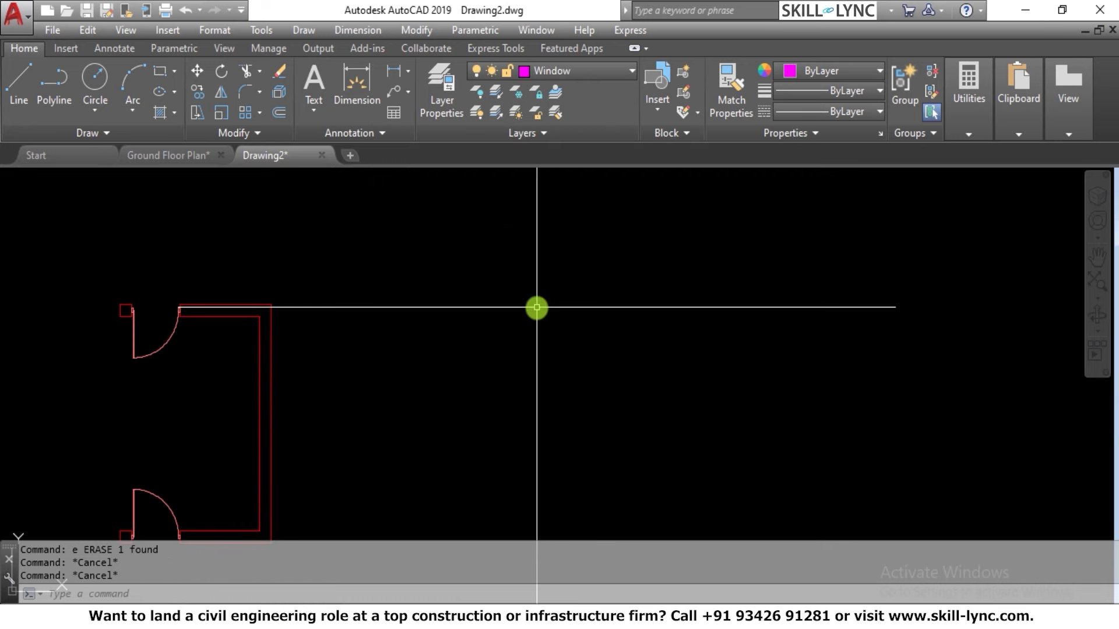
type("re")
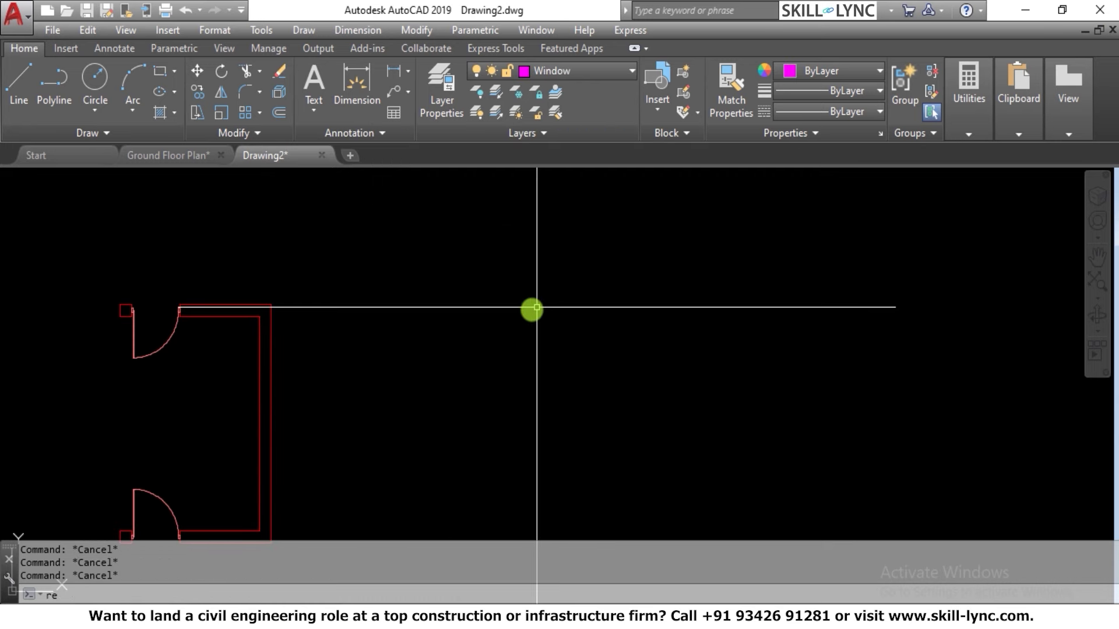
key("Escape")
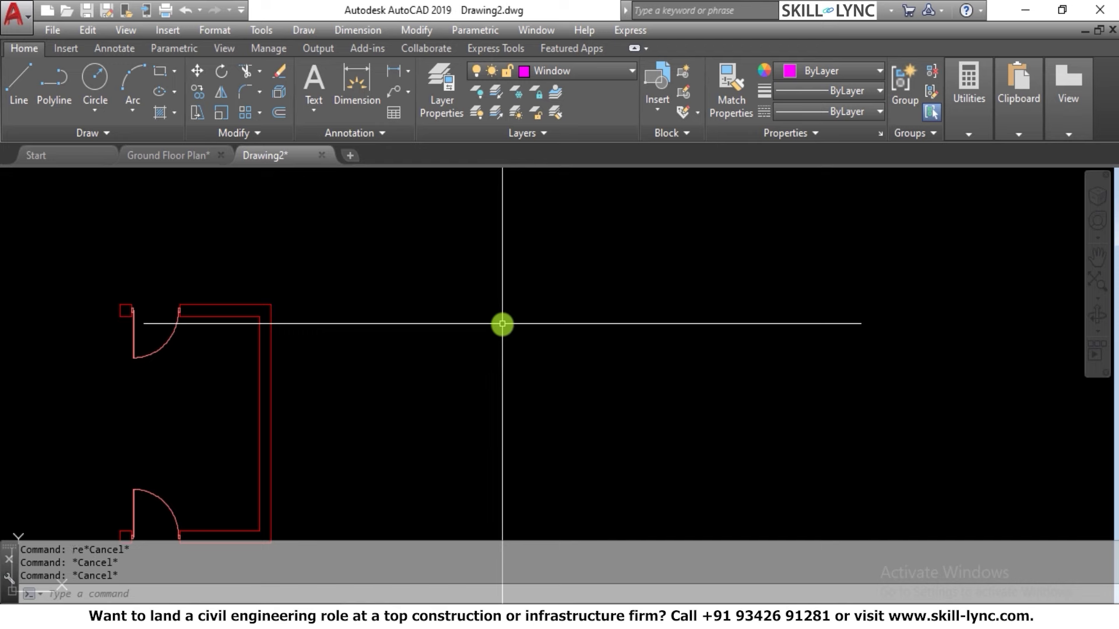
type("rec")
key("Return")
left_click(437, 368)
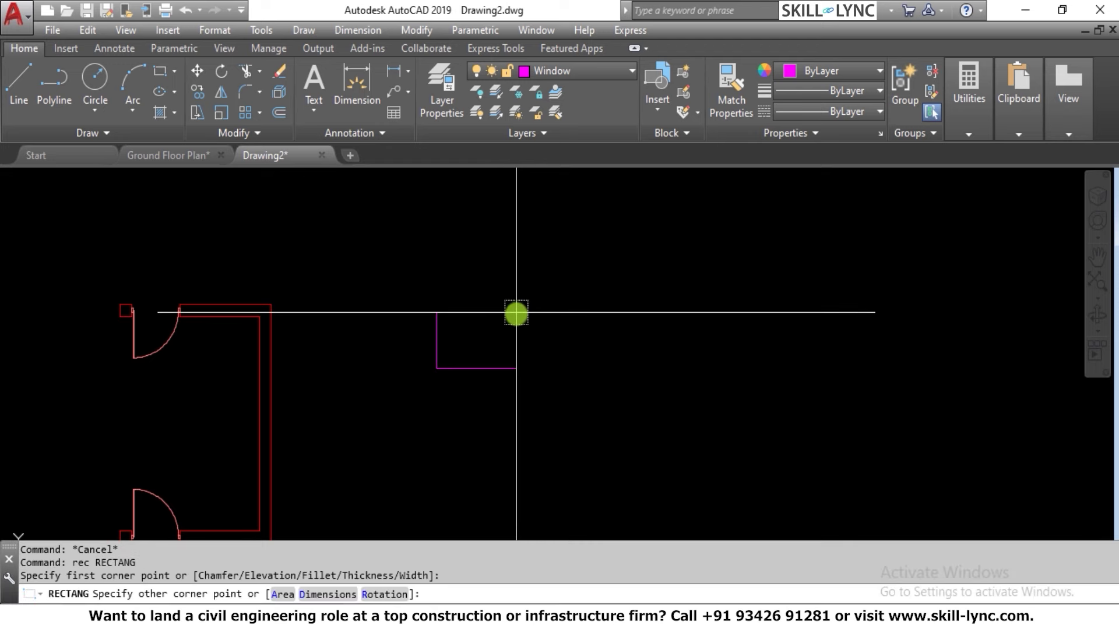
type("@")
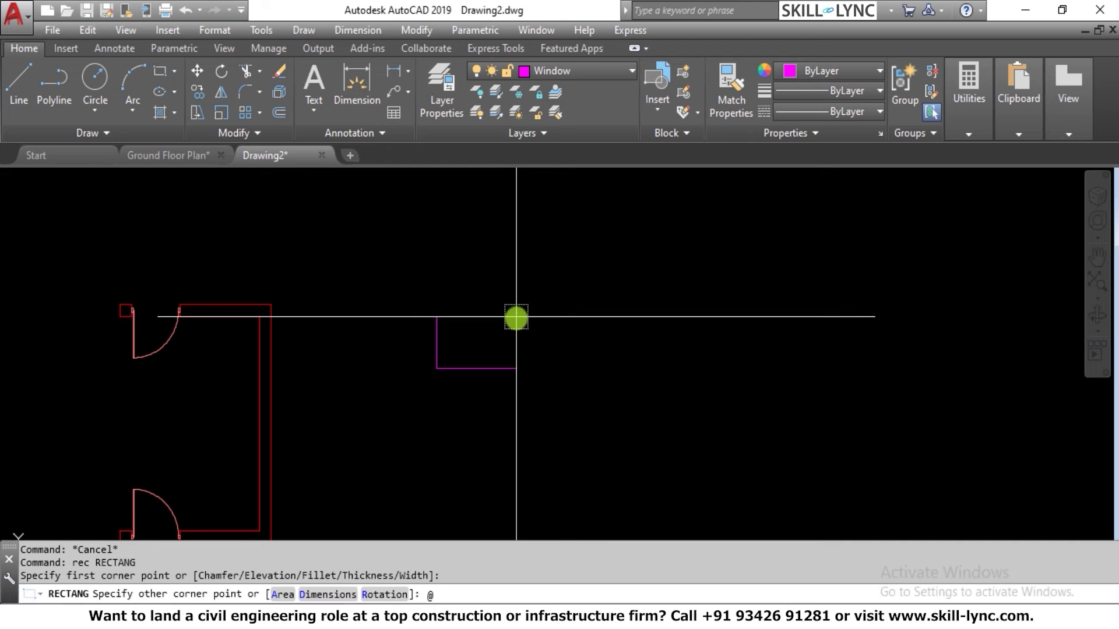
type("1.5")
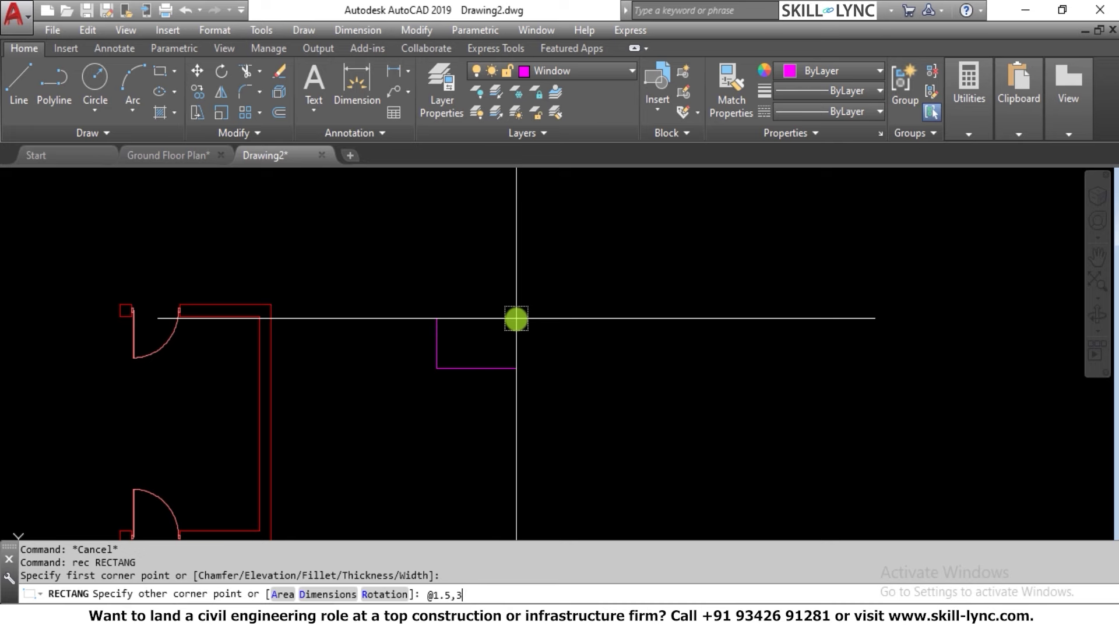
type(",3")
key("Return")
key("Escape")
key("Escape")
Step: Start a new line and bring up the status-bar Object Snap menu
scroll(457, 305, "up", 5)
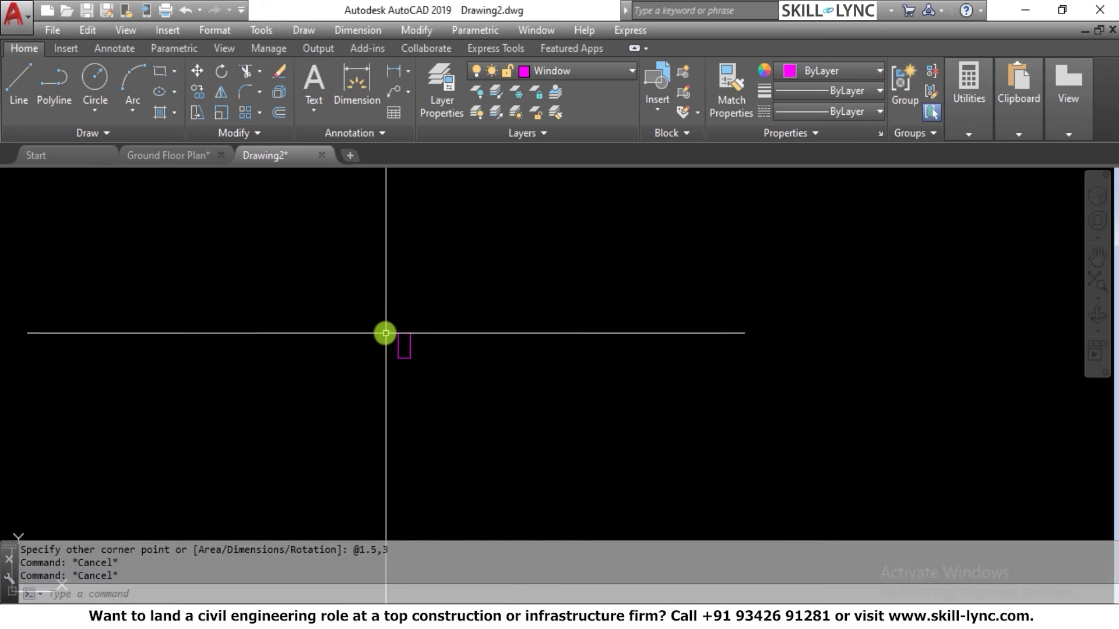
scroll(386, 332, "up", 3)
type("l")
key("Return")
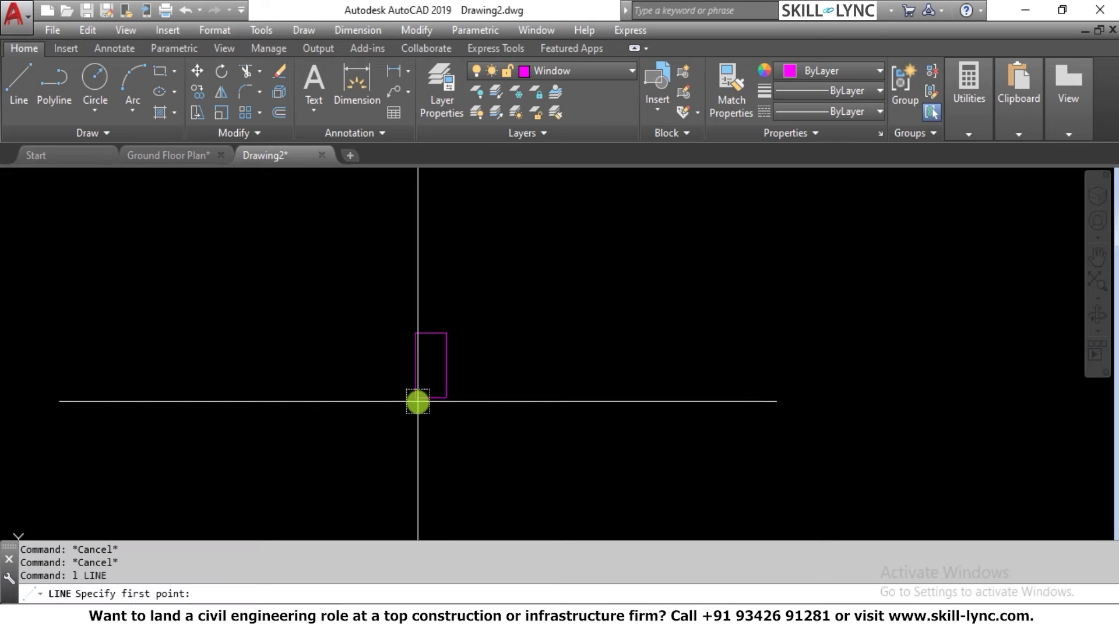
key("Escape")
key("Escape")
scroll(500, 377, "down", 2)
scroll(467, 364, "up", 2)
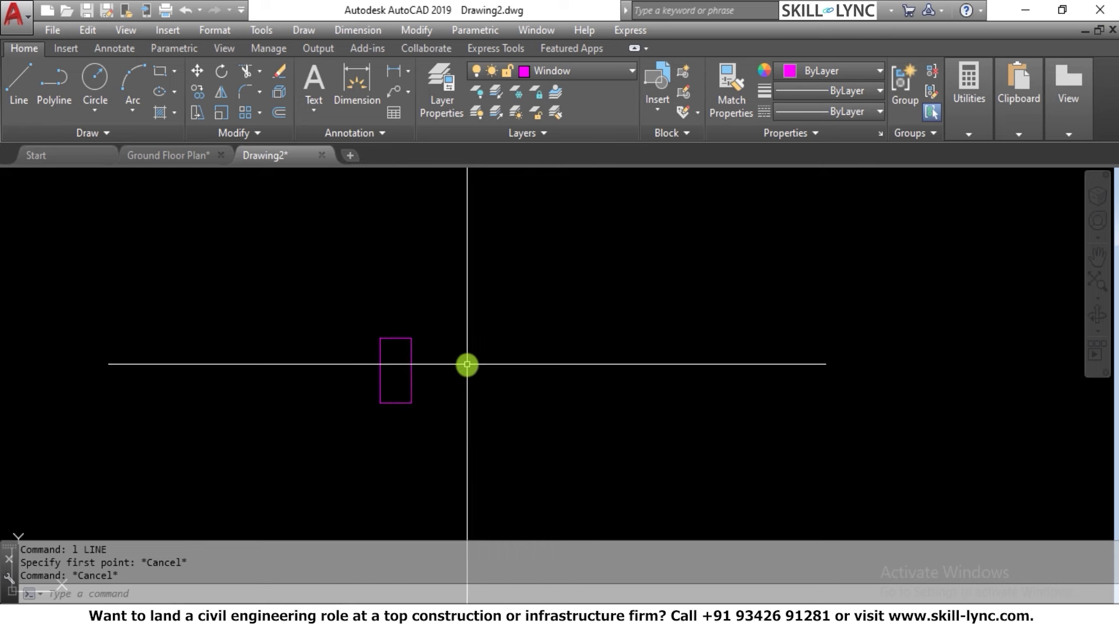
key("Escape")
key("Escape")
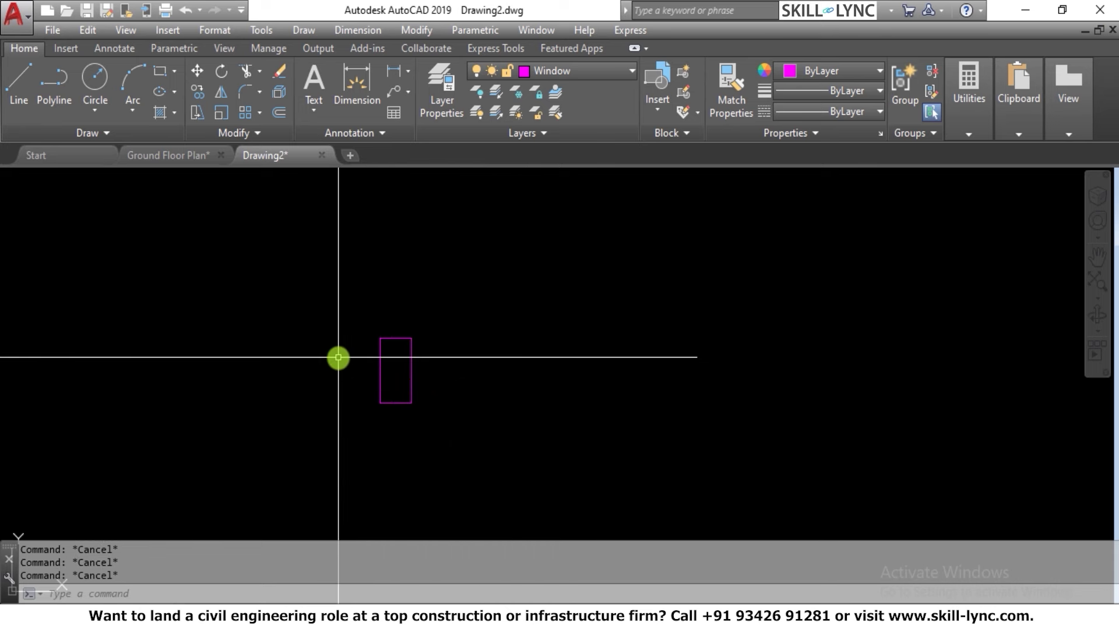
type("l")
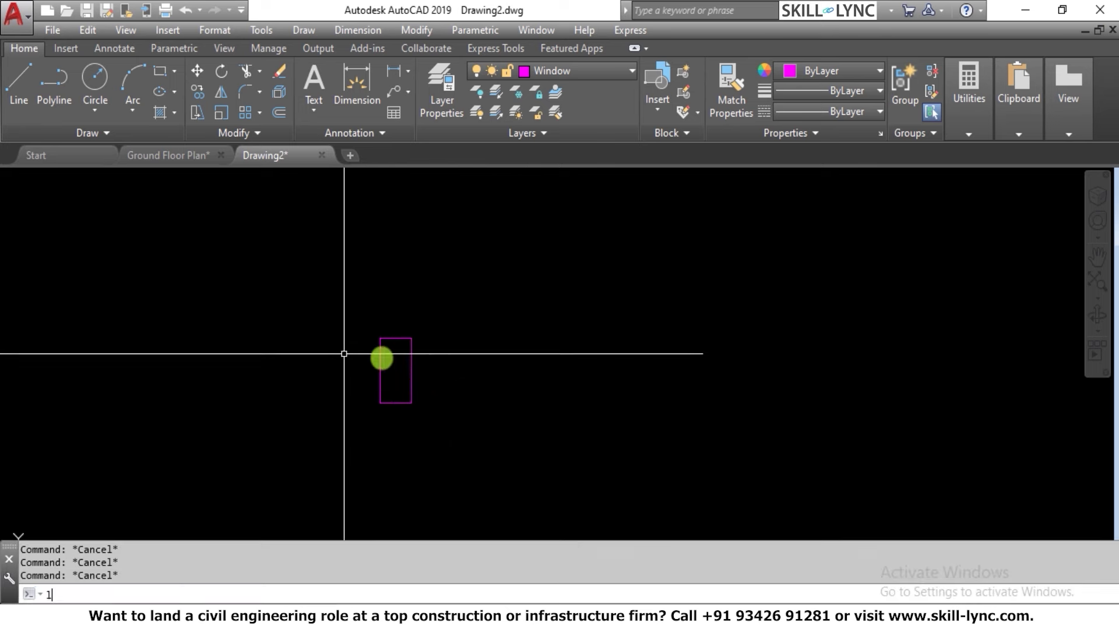
key("Return")
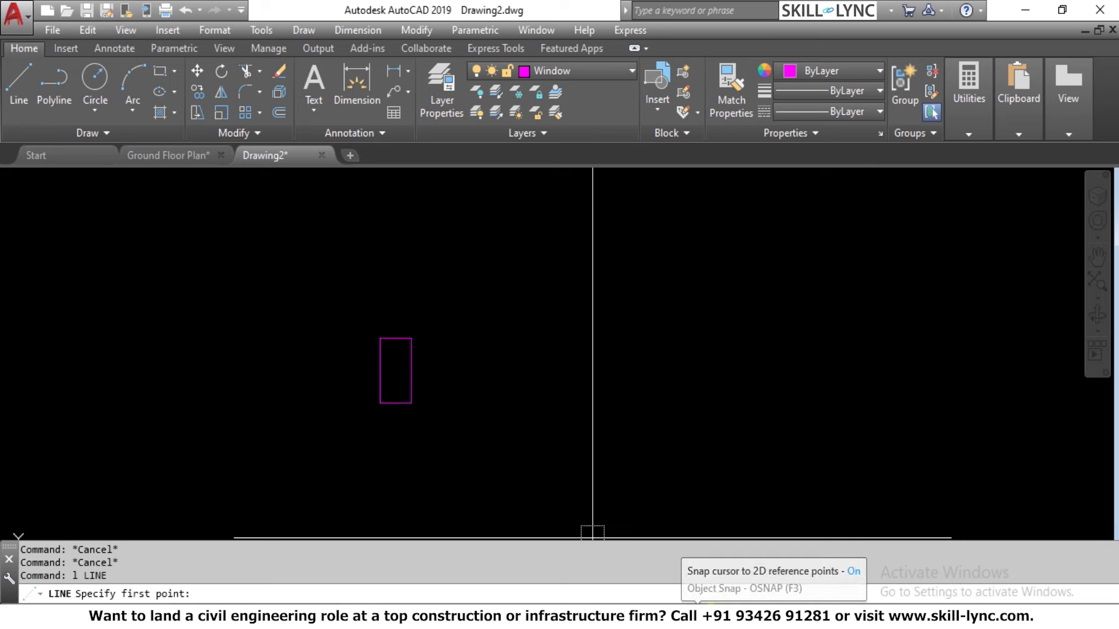
left_click(684, 612)
Step: With Midpoint snap on, draw a 3' magenta line from the rectangle's edge midpoint
left_click(736, 319)
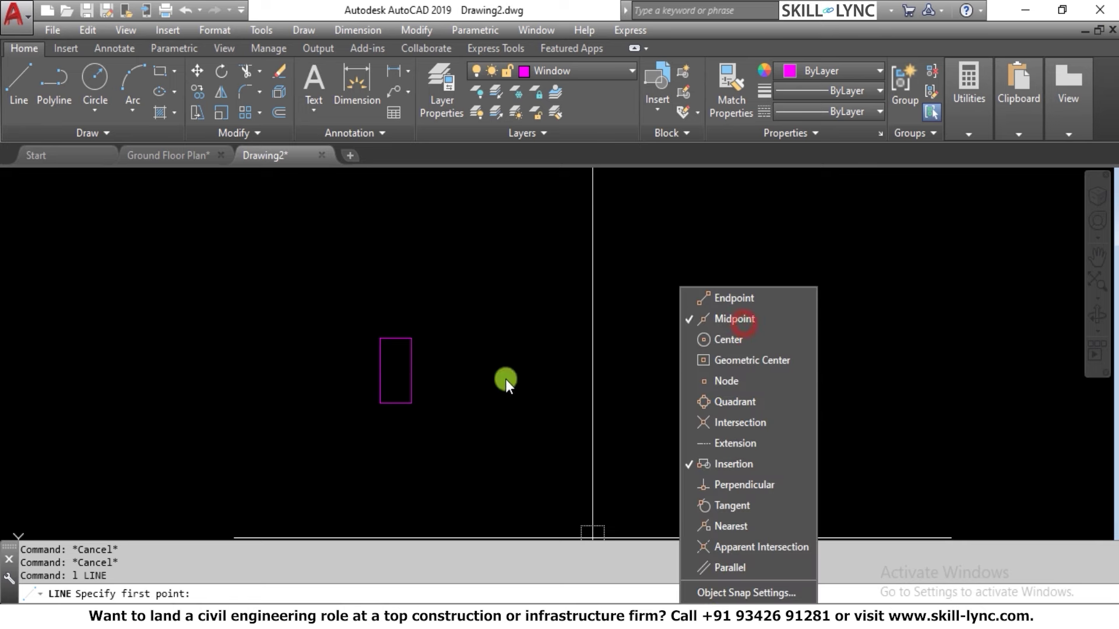
left_click(411, 371)
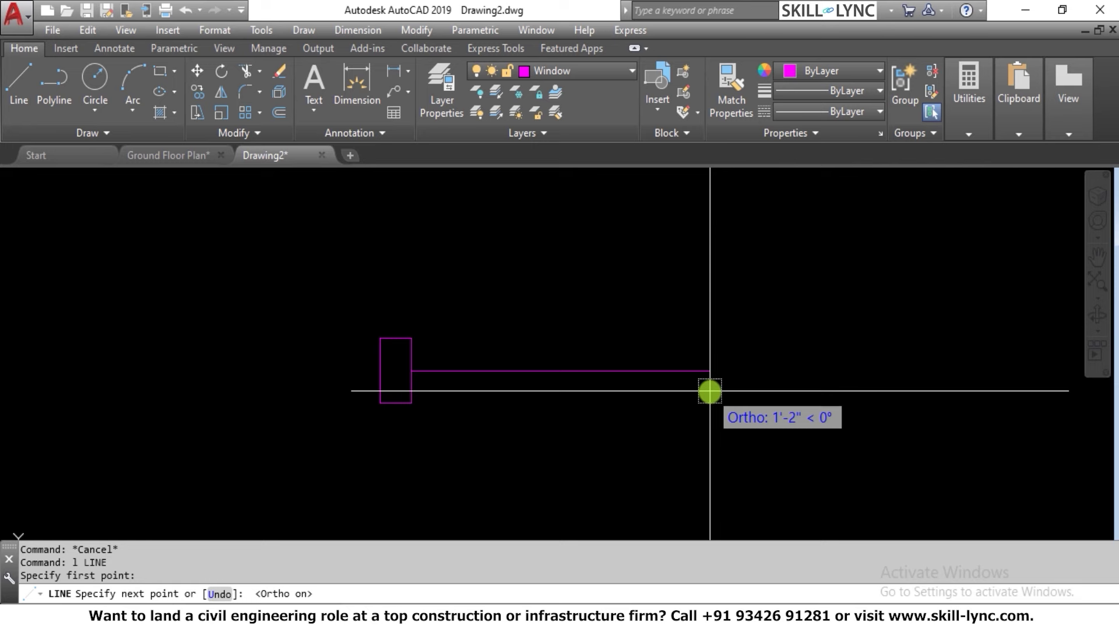
type("3'")
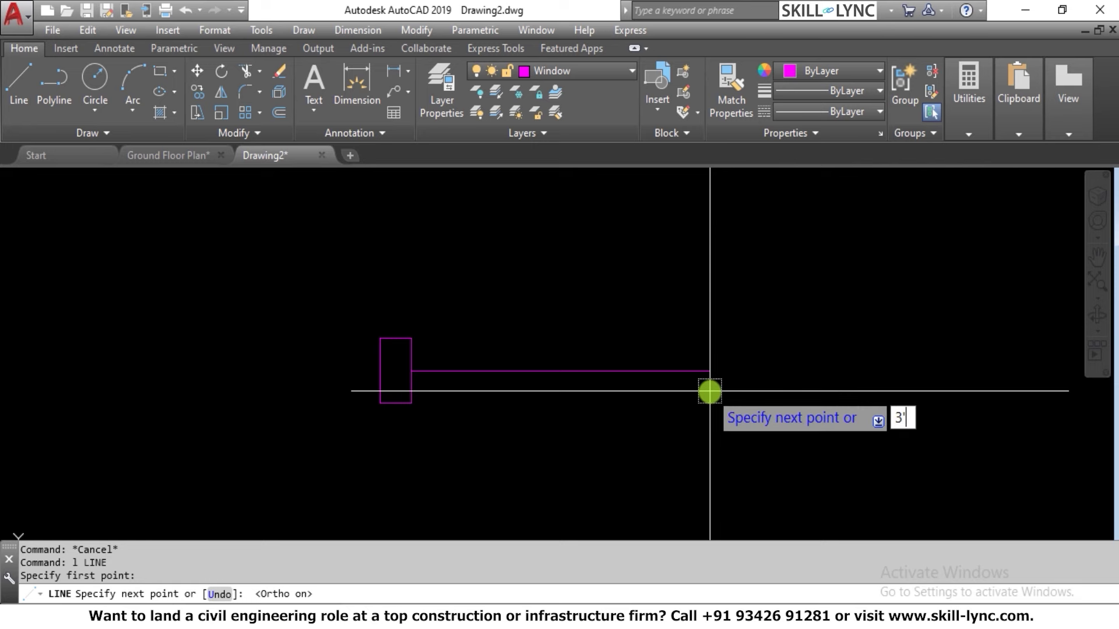
key("Escape")
key("Escape")
key("Escape")
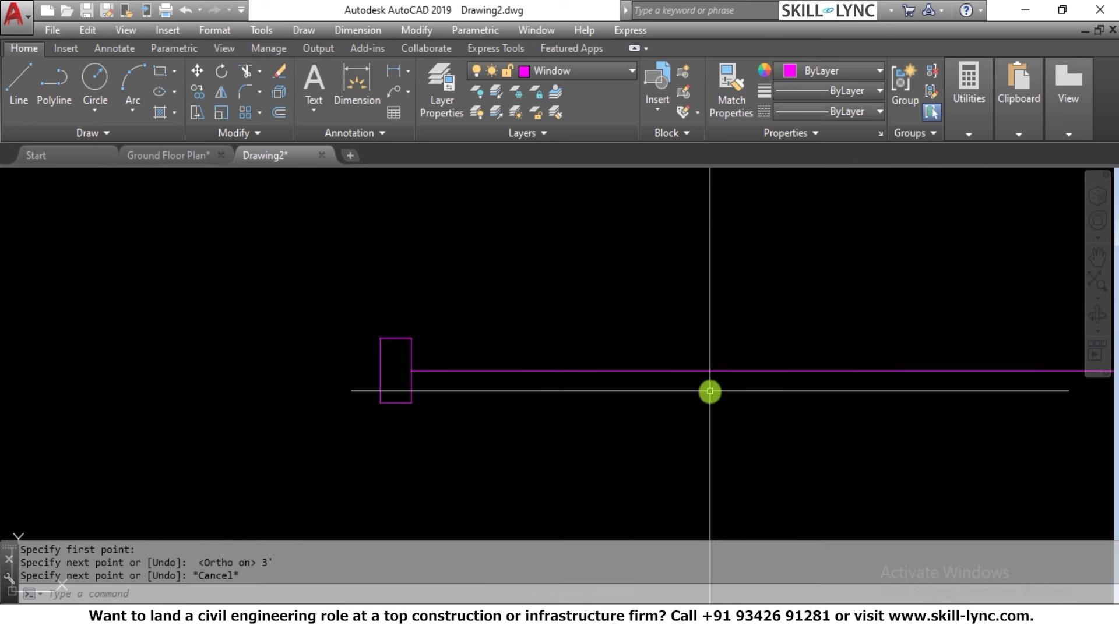
scroll(505, 417, "down", 3)
scroll(757, 379, "up", 2)
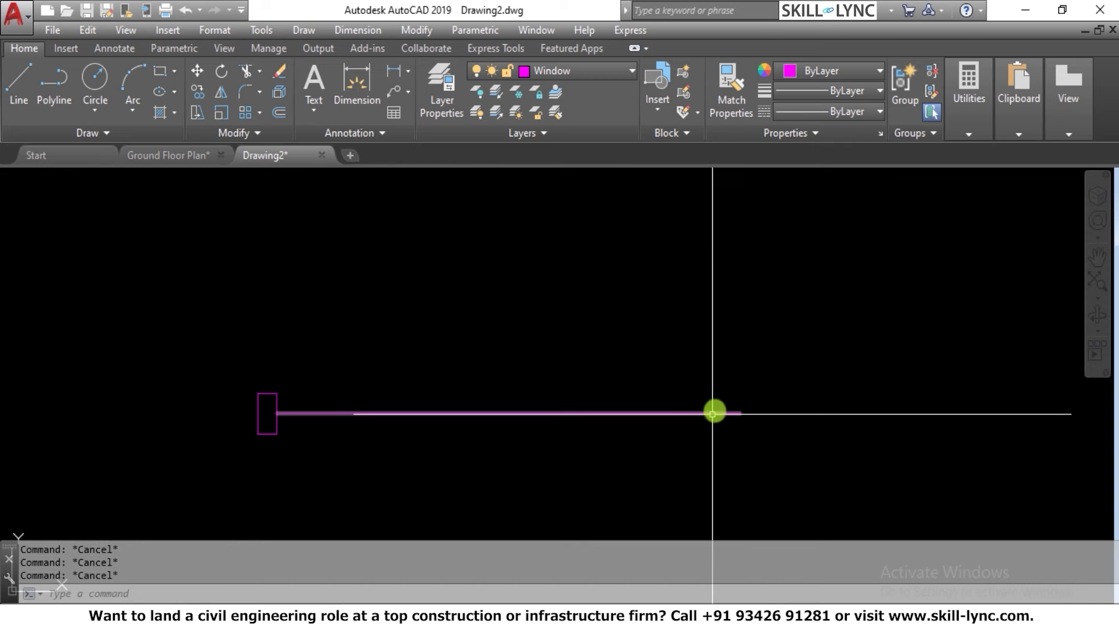
Step: Mirror the rectangle to the line's far end about a vertical axis, keeping the original
key("Return")
left_click(243, 367)
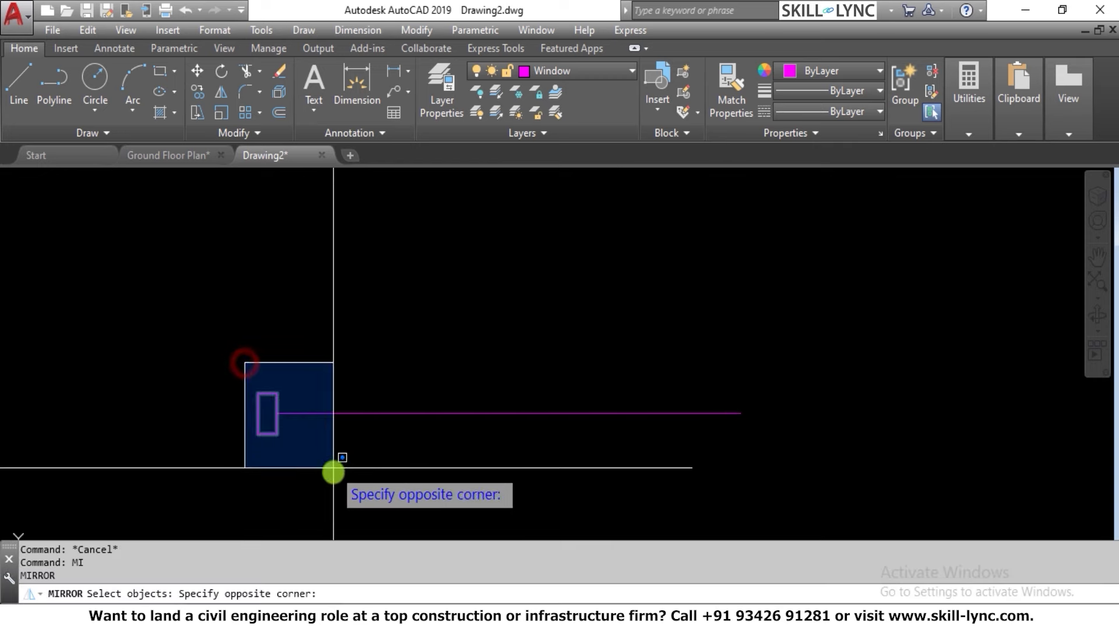
left_click(332, 469)
scroll(303, 447, "up", 4)
key("Return")
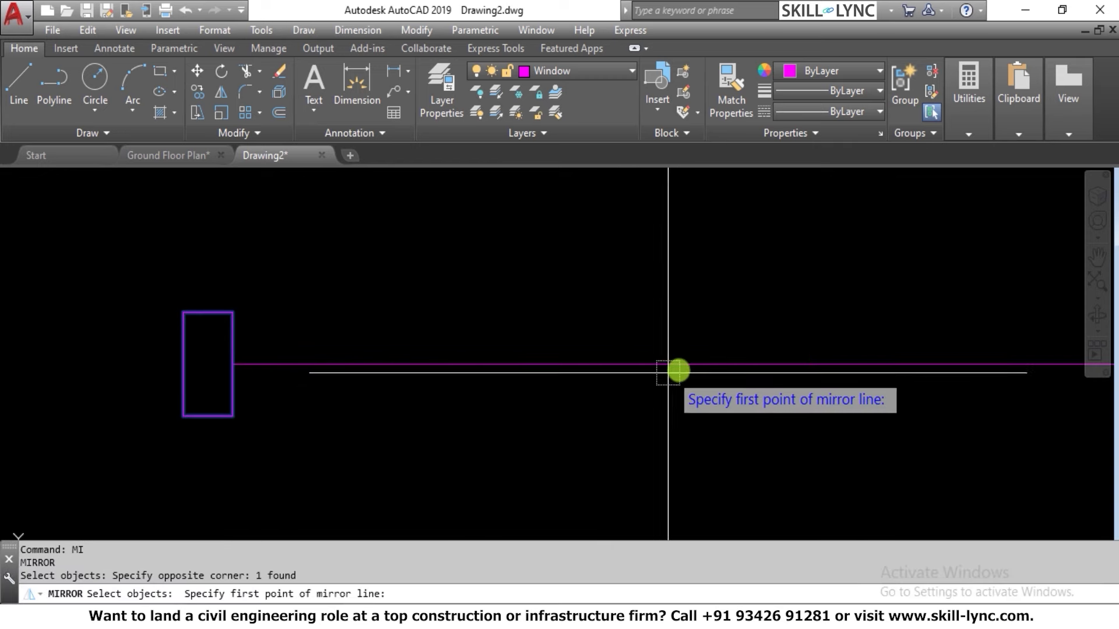
left_click(822, 373)
scroll(684, 312, "down", 4)
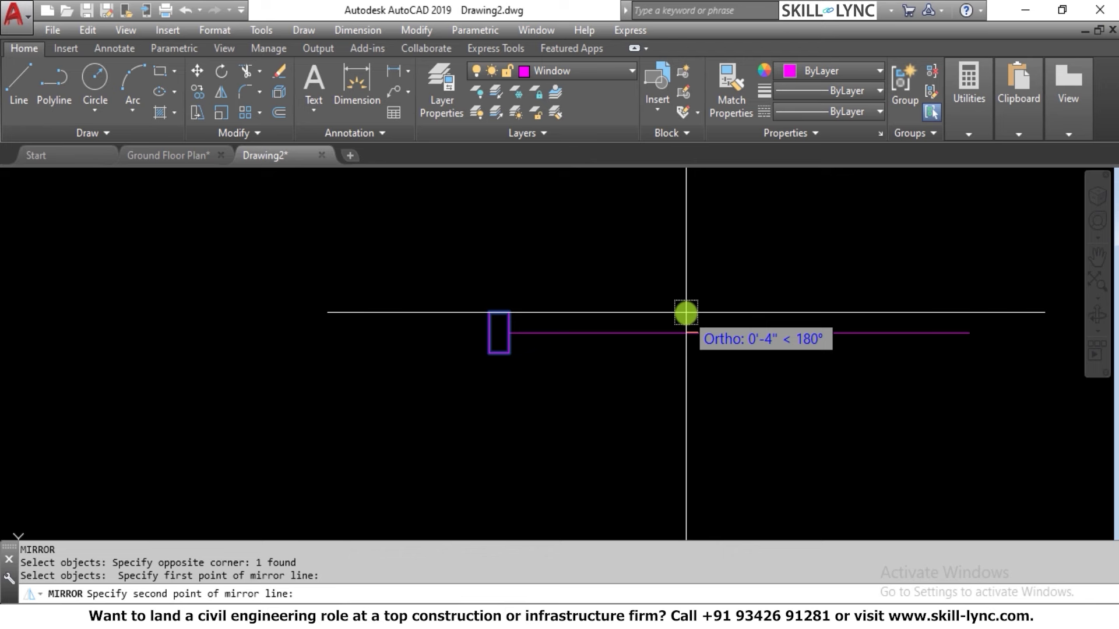
left_click(768, 268)
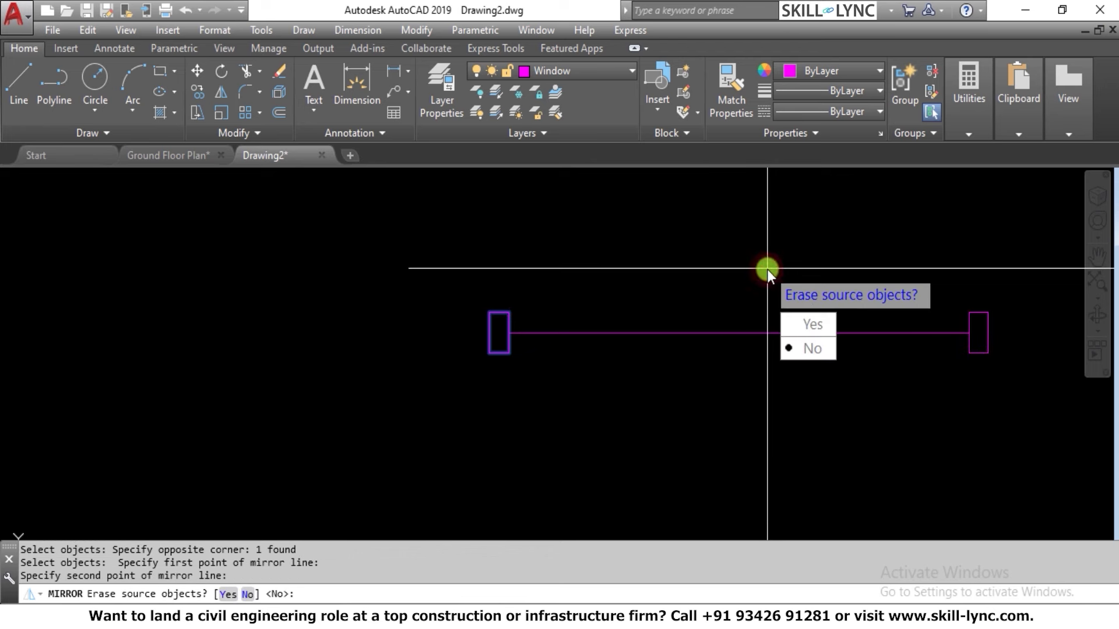
left_click(825, 348)
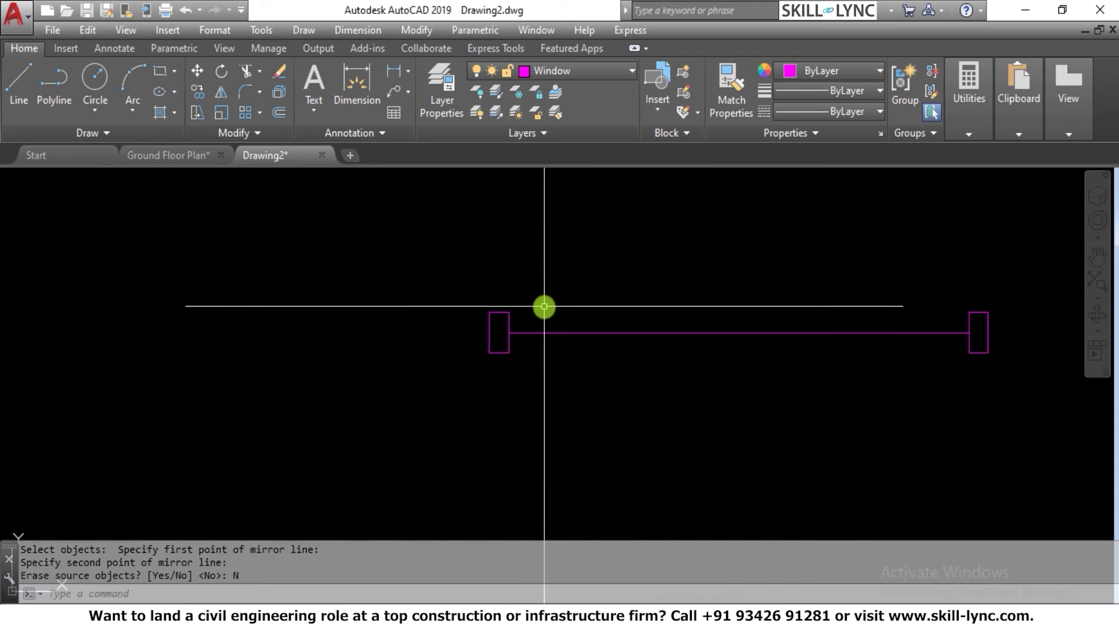
scroll(542, 307, "down", 4)
key("Escape")
scroll(635, 314, "up", 5)
key("Escape")
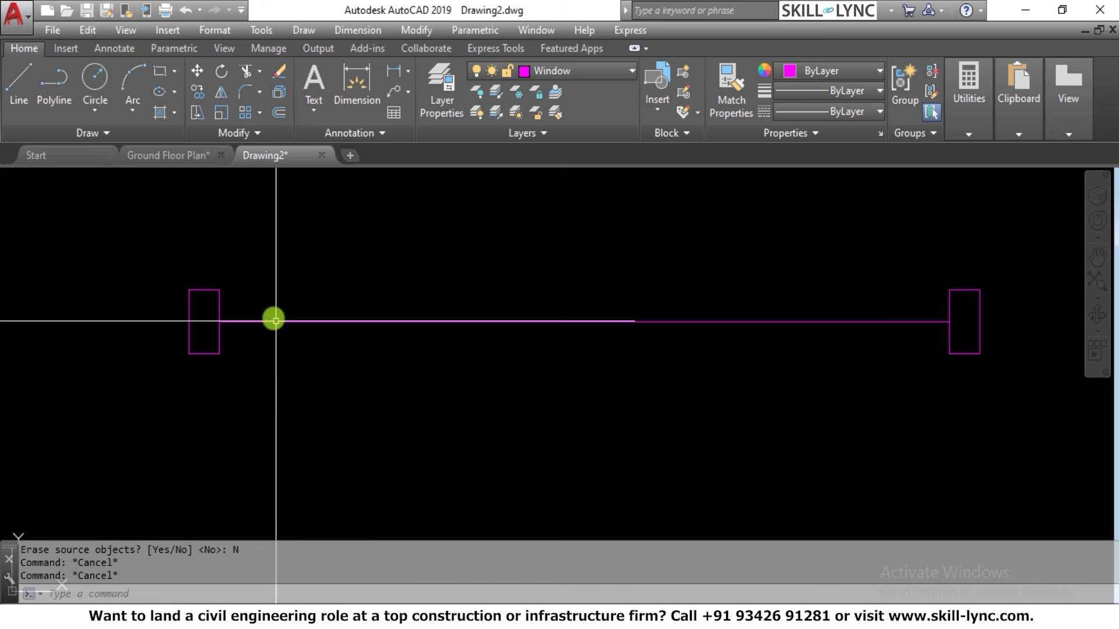
key("Escape")
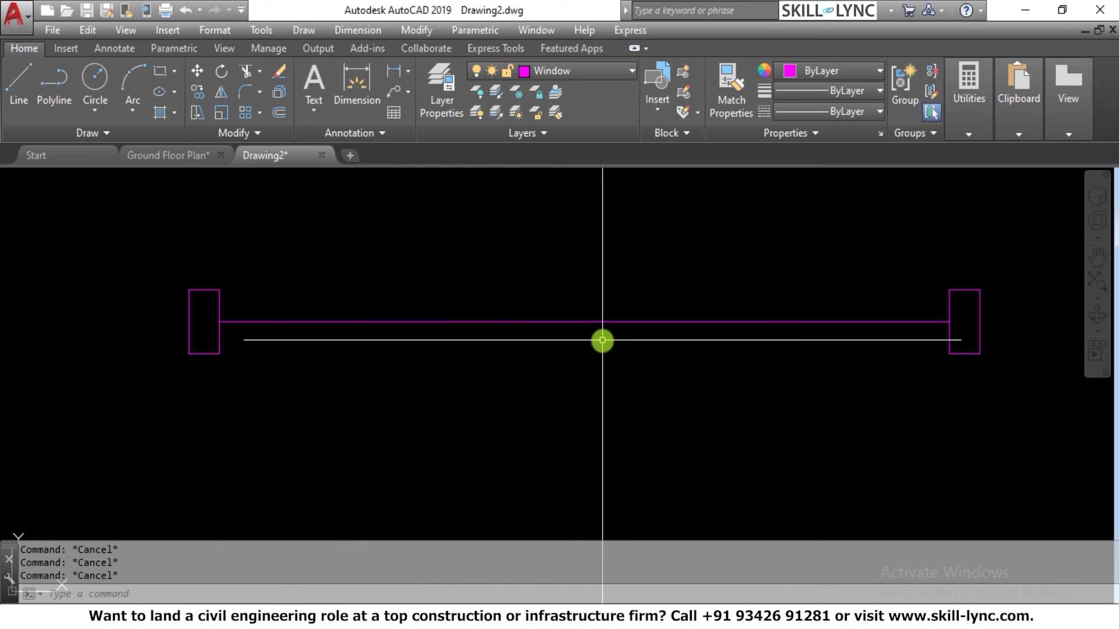
Step: Start a .5 offset and an erase, then cancel both without changing anything
type("O")
key("Return")
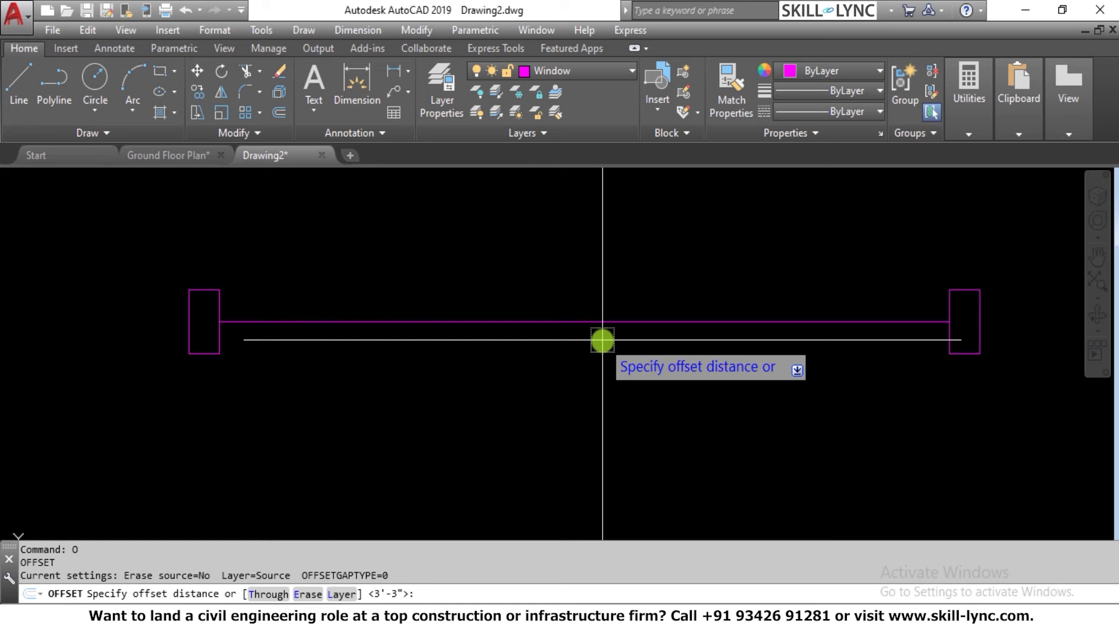
key("Return")
key("Escape")
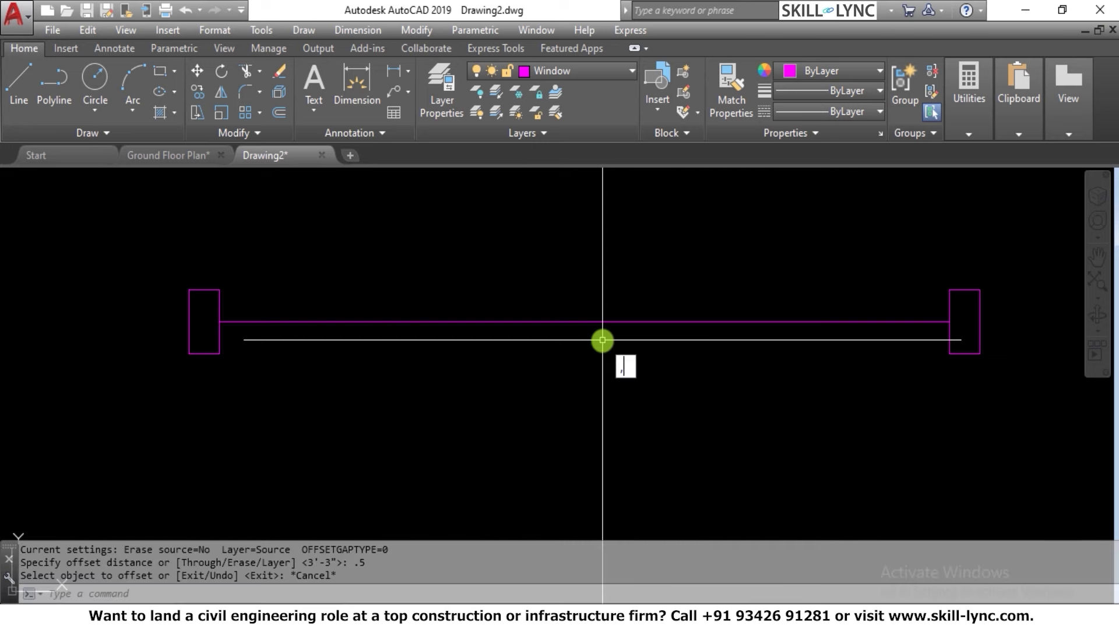
key("Delete")
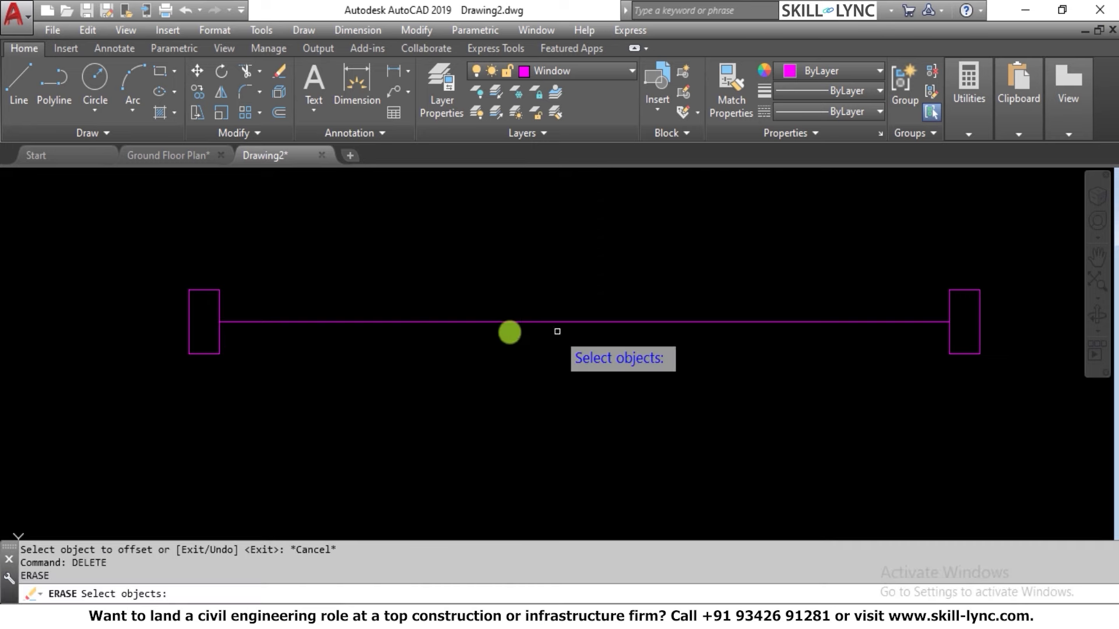
left_click(402, 324)
key("Escape")
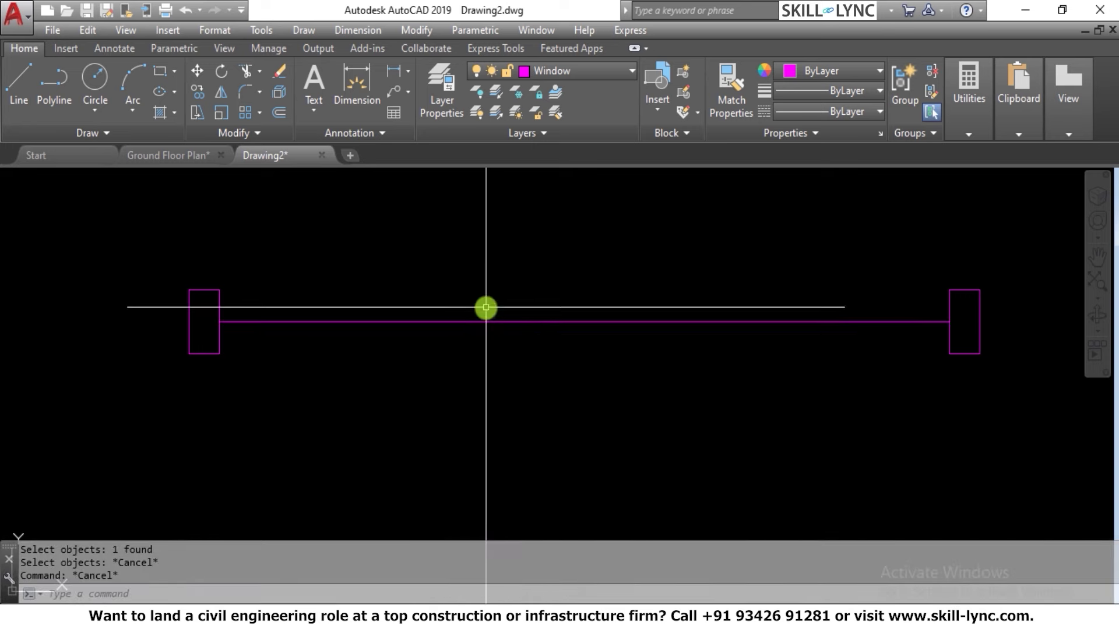
Step: Offset the middle line .25 above and .25 below, giving three parallel lines
type("o")
key("Return")
type(".25")
key("Return")
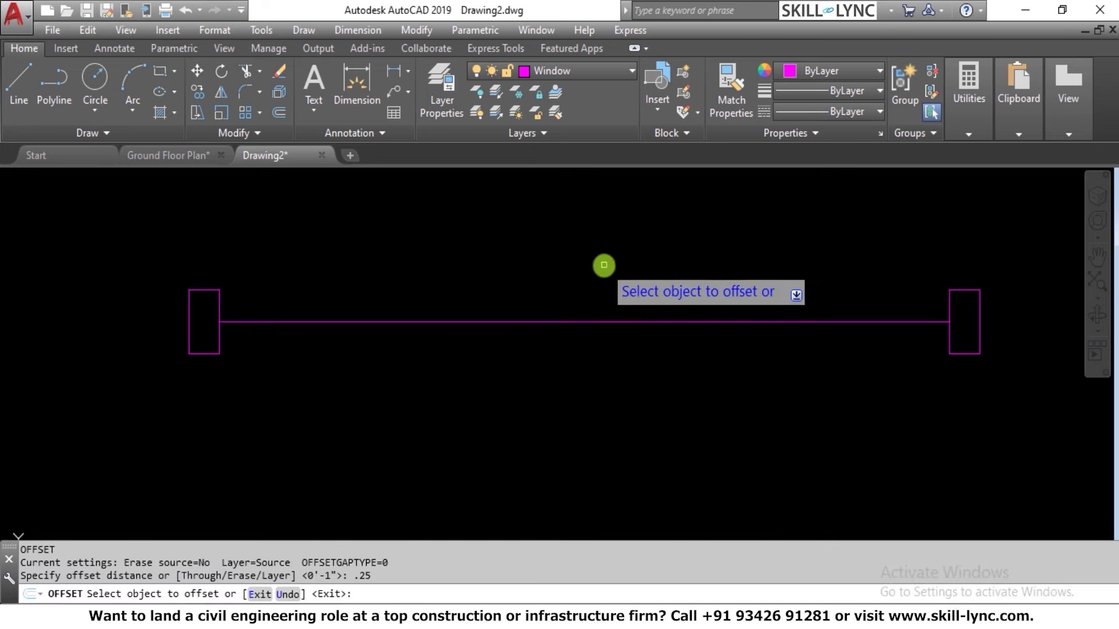
left_click(499, 322)
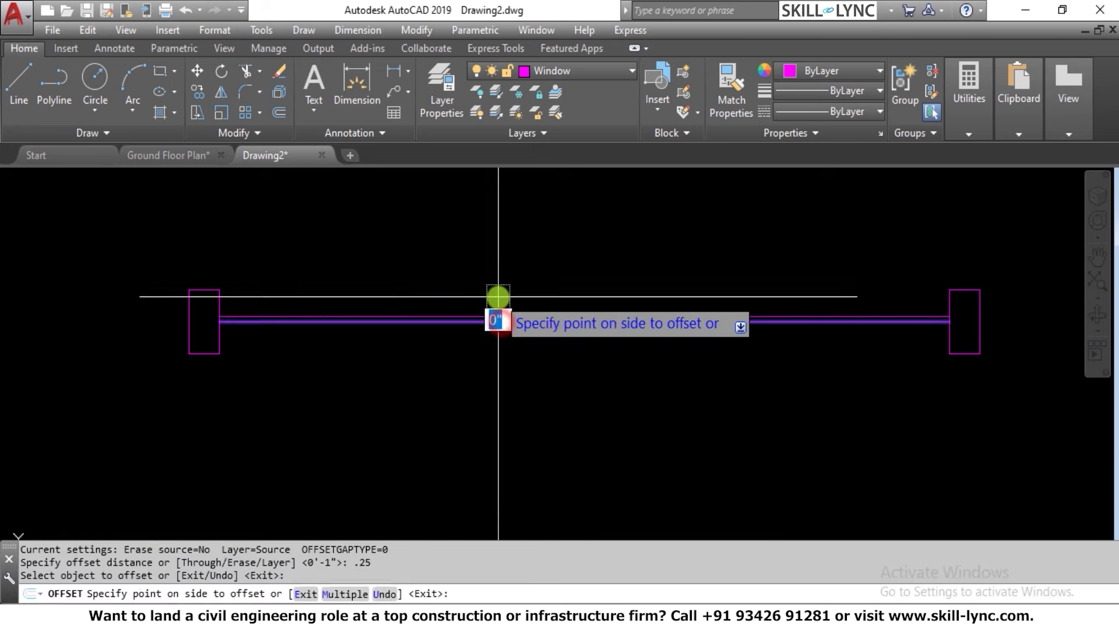
left_click(499, 297)
scroll(375, 337, "up", 2)
left_click(397, 318)
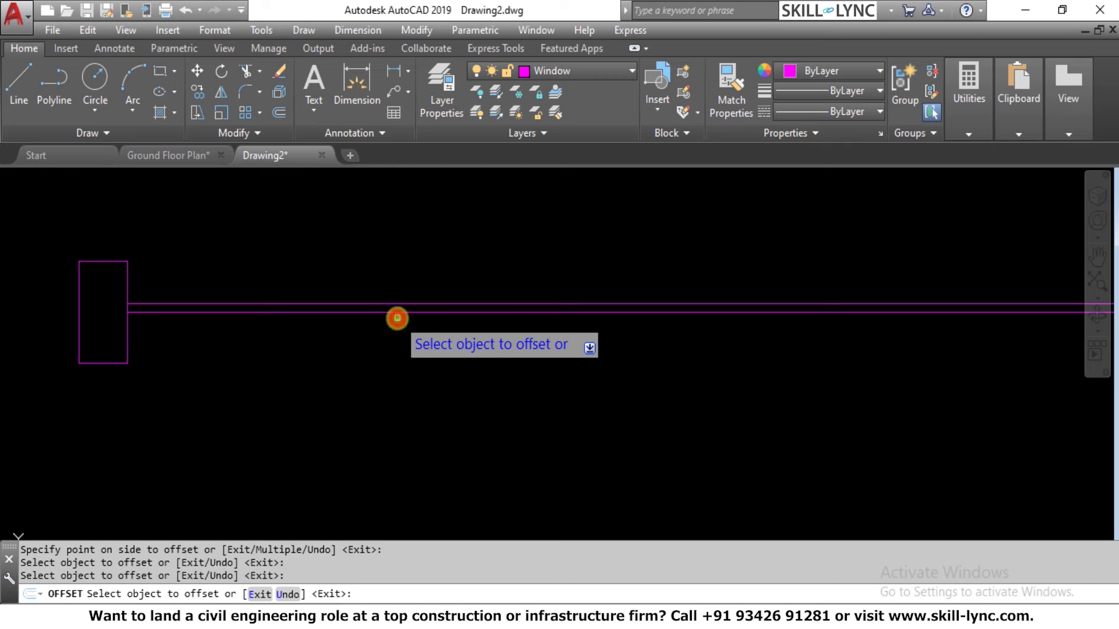
left_click(401, 313)
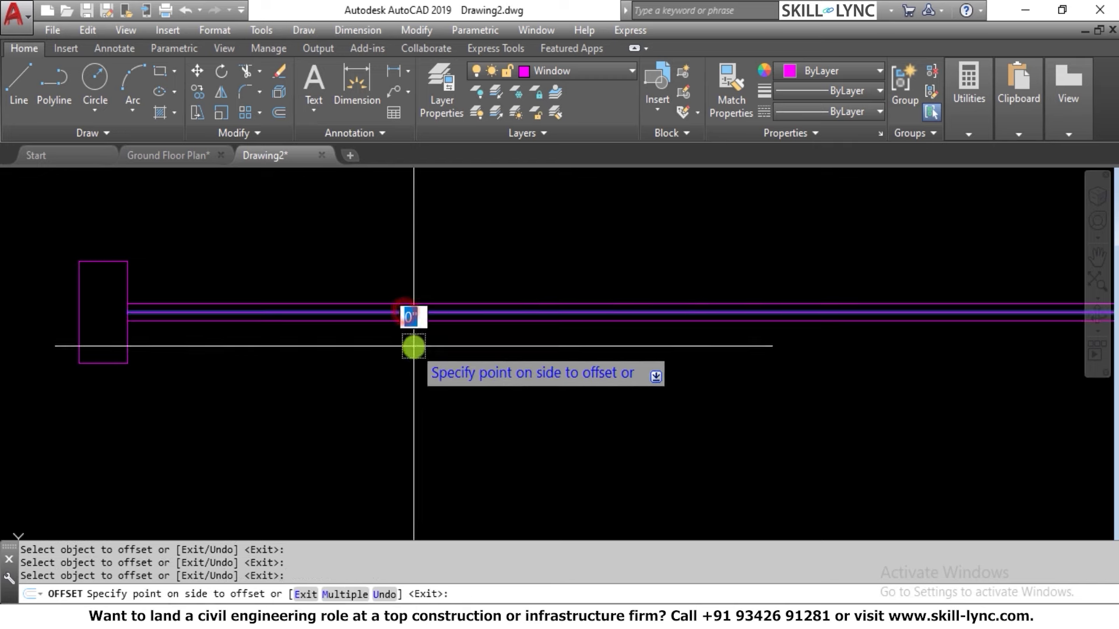
left_click(412, 348)
key("Escape")
key("Escape")
scroll(550, 313, "down", 3)
scroll(649, 307, "up", 3)
key("Escape")
key("Escape")
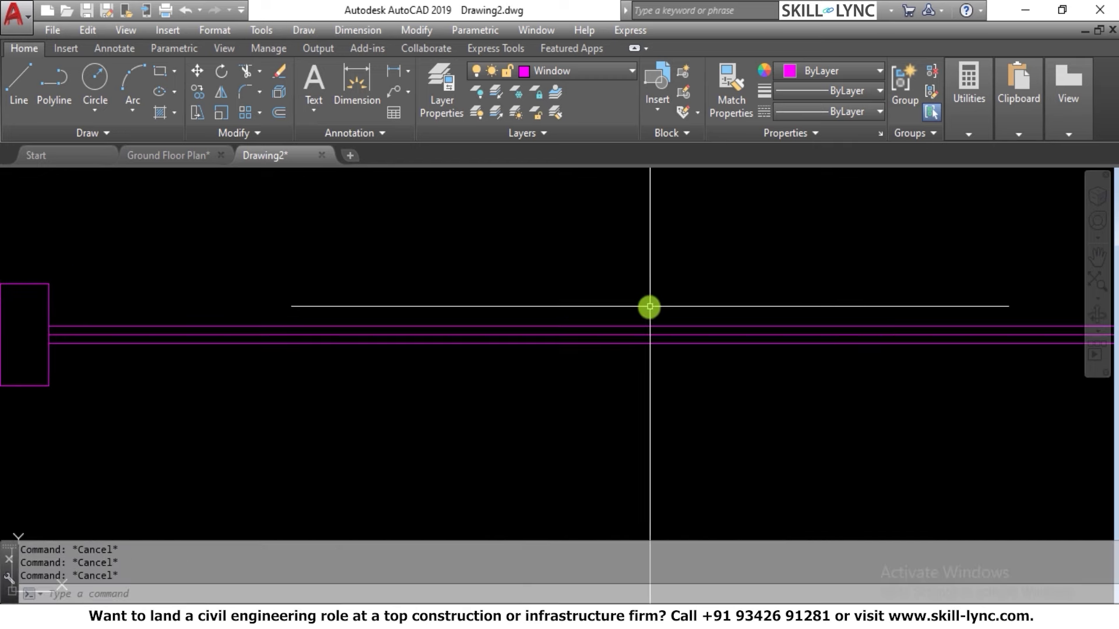
Step: Start a line from the snapped endpoint, cancel it, and zoom to inspect the window lines
type("l")
key("Return")
scroll(606, 332, "up", 4)
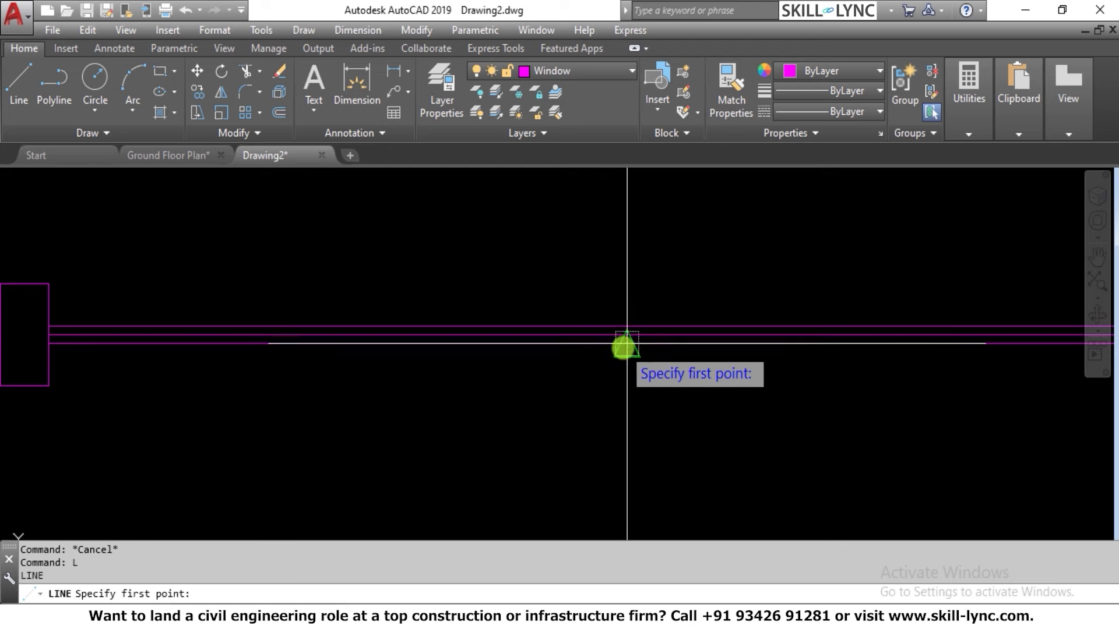
left_click(625, 336)
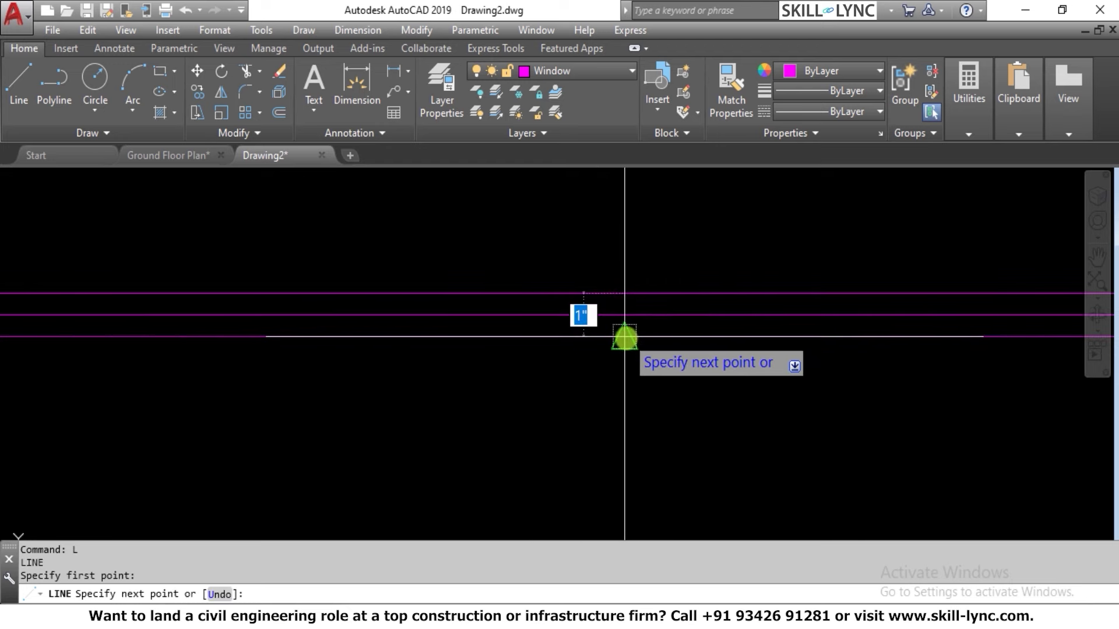
scroll(625, 337, "up", 2)
key("Escape")
scroll(659, 312, "up", 3)
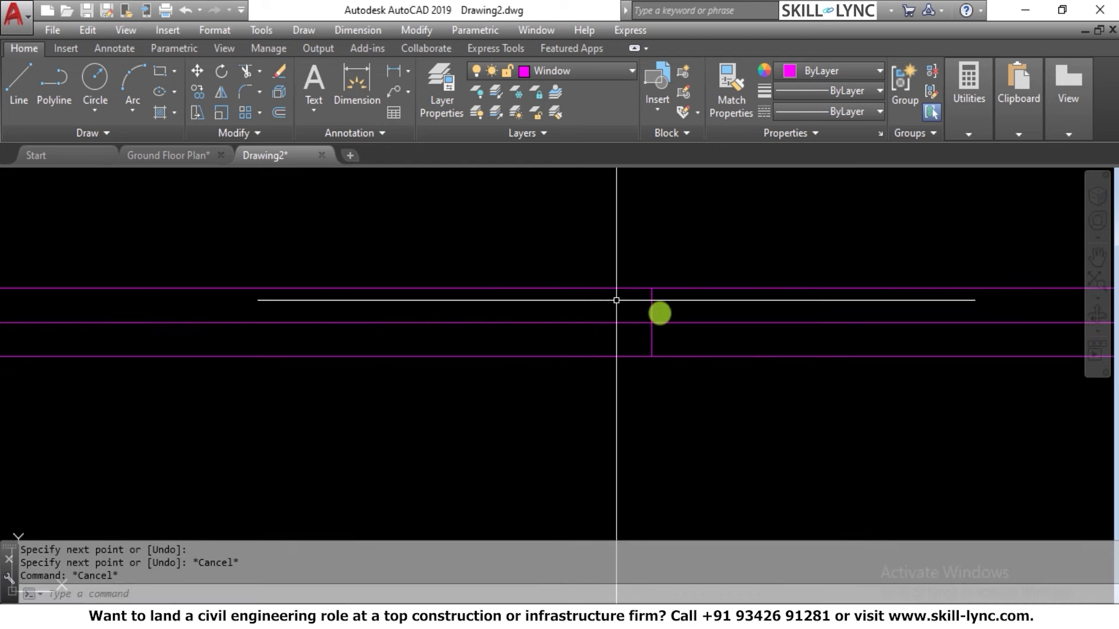
scroll(649, 283, "down", 8)
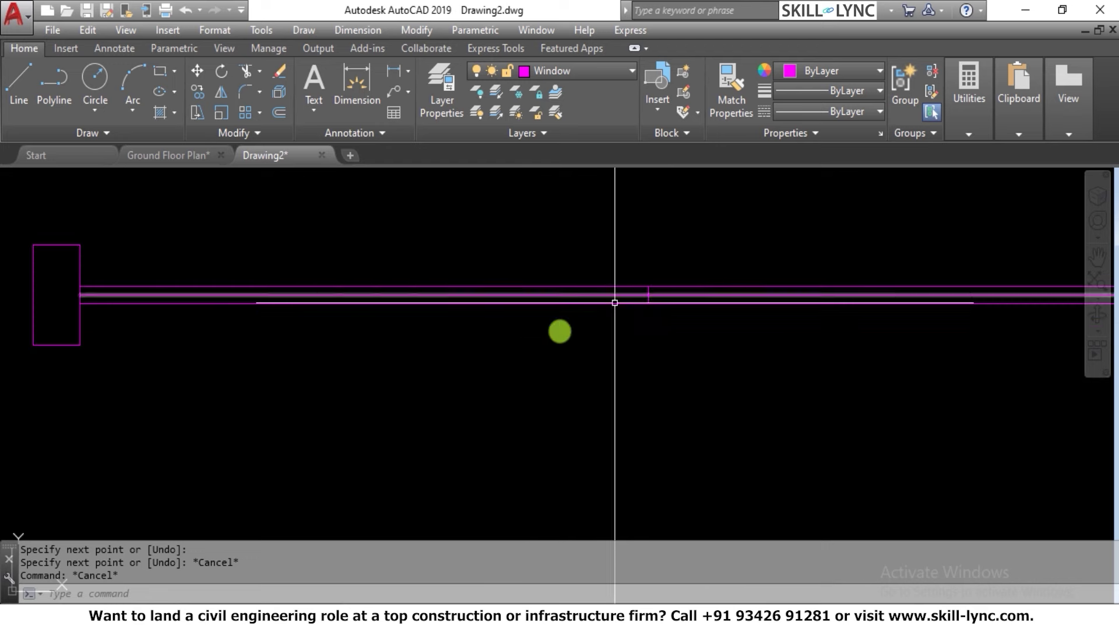
scroll(565, 330, "down", 4)
scroll(693, 328, "up", 2)
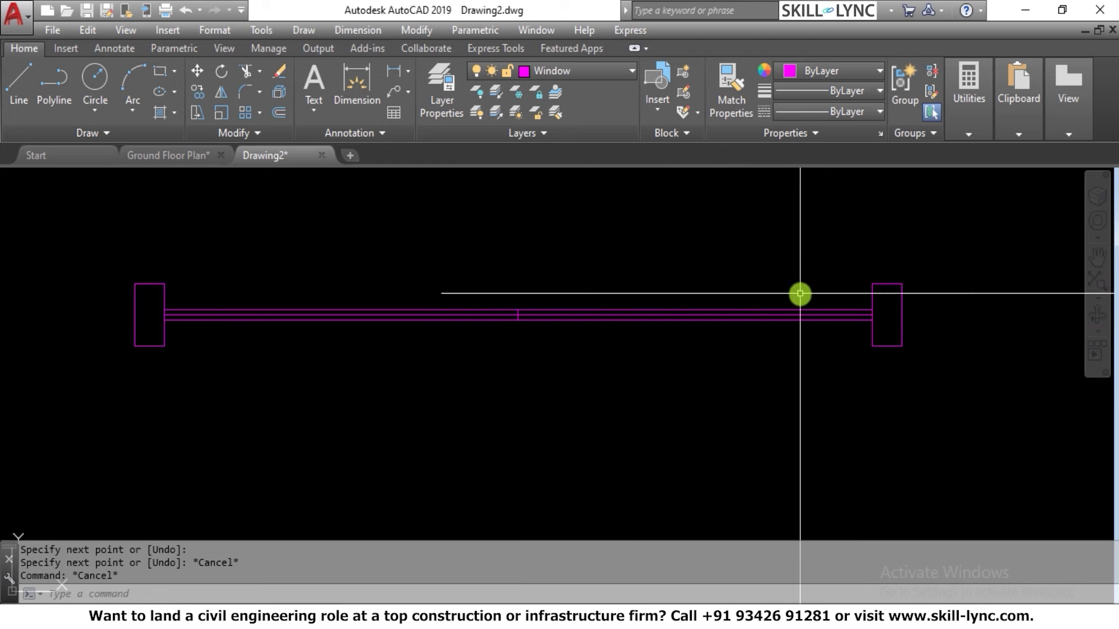
scroll(446, 397, "down", 2)
scroll(515, 355, "up", 2)
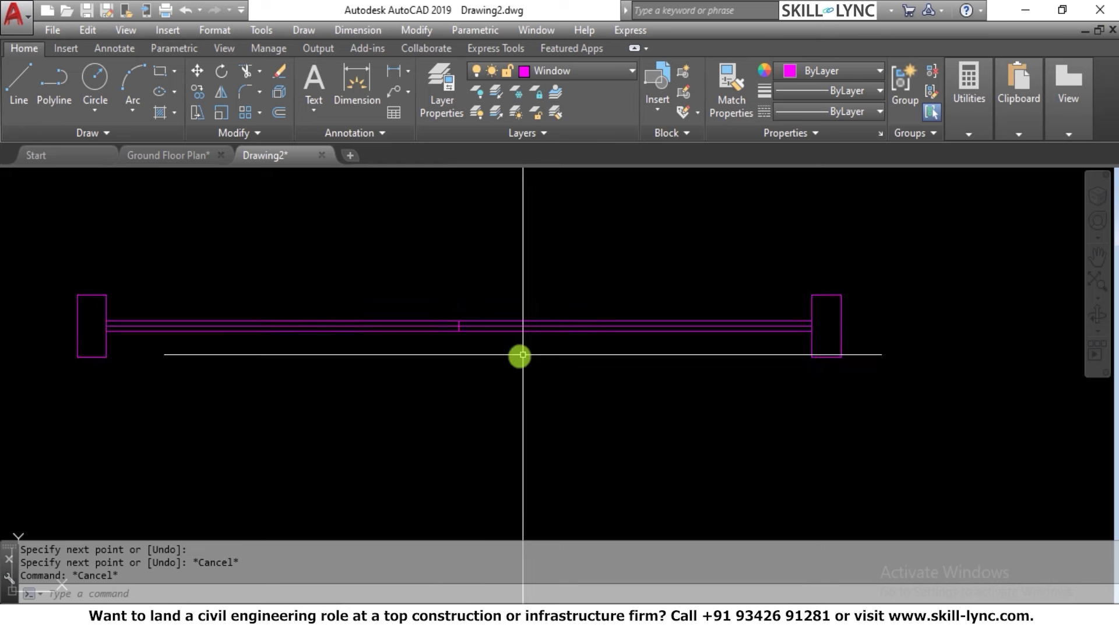
scroll(612, 329, "down", 2)
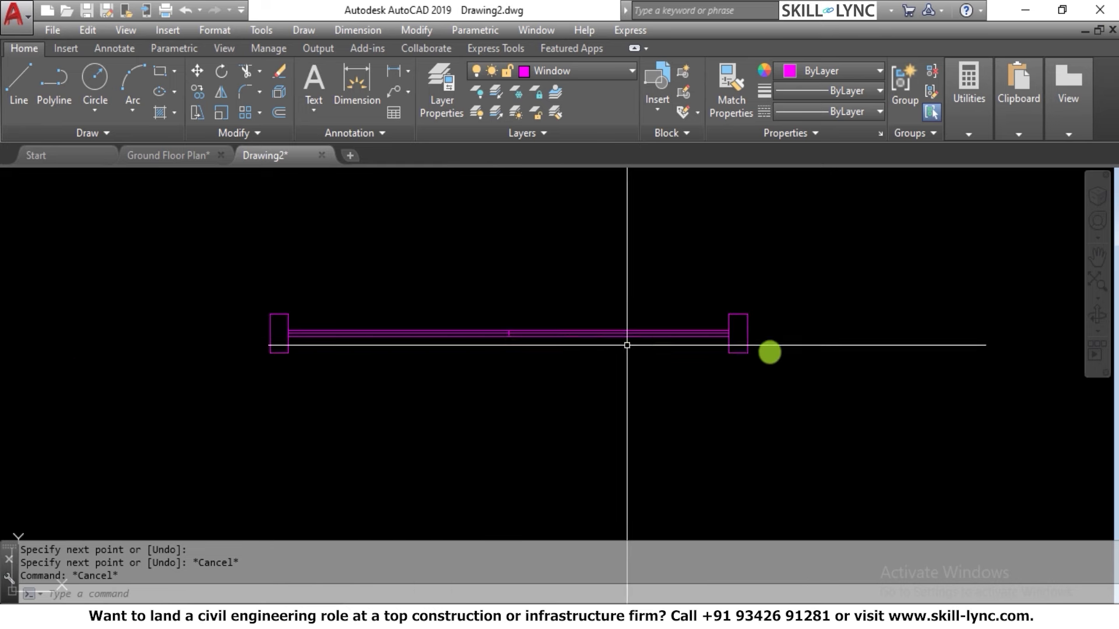
scroll(784, 386, "down", 2)
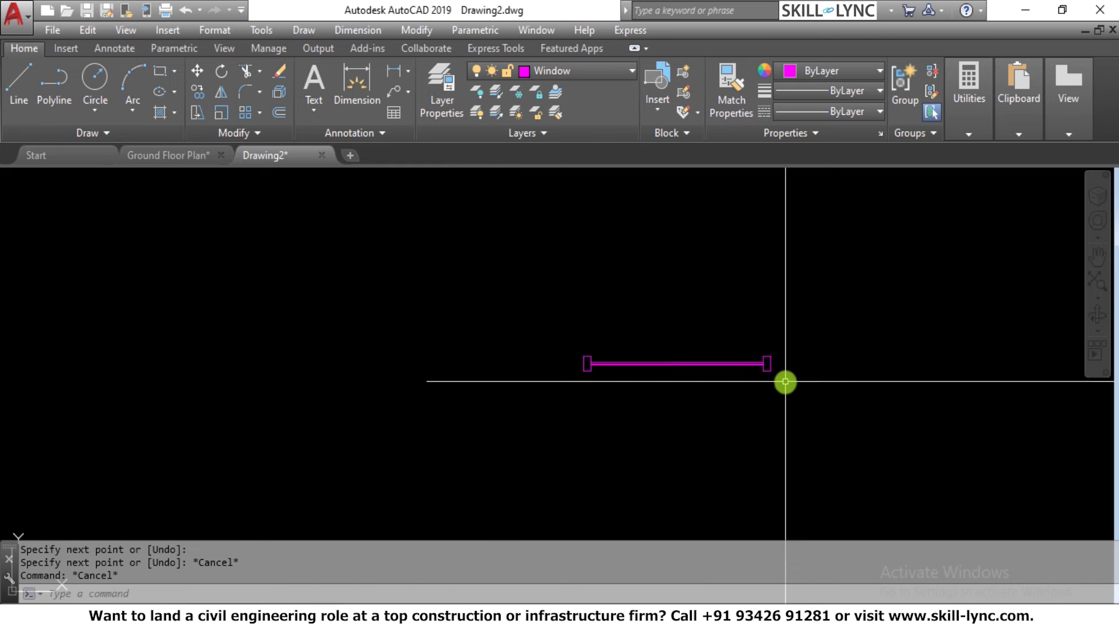
scroll(774, 350, "up", 2)
scroll(775, 350, "up", 2)
key("Escape")
scroll(775, 349, "down", 3)
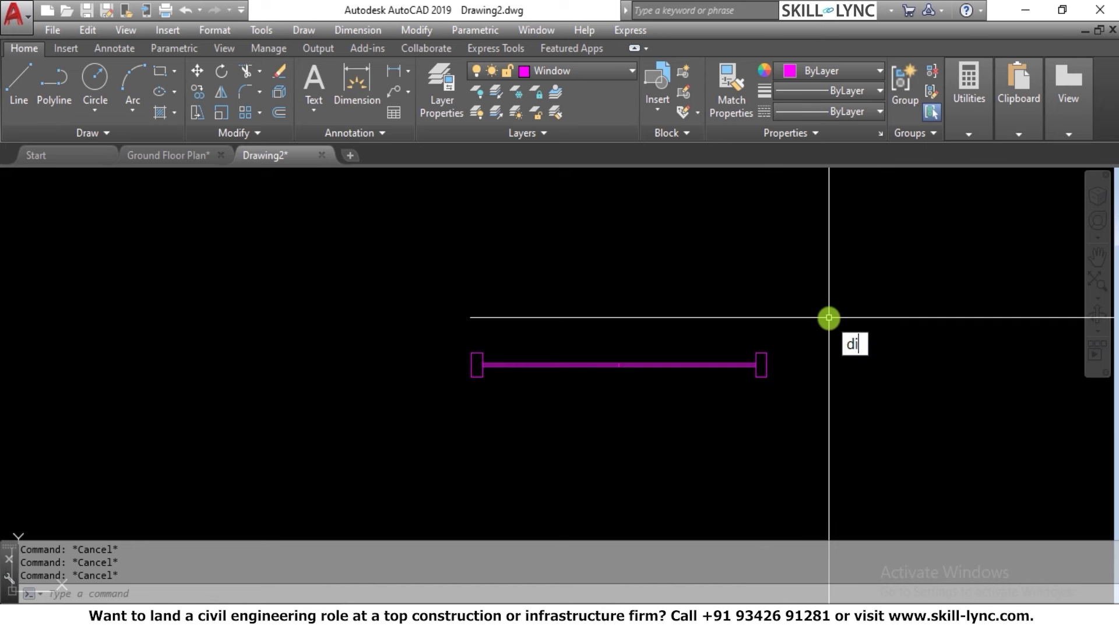
type("in")
key("Return")
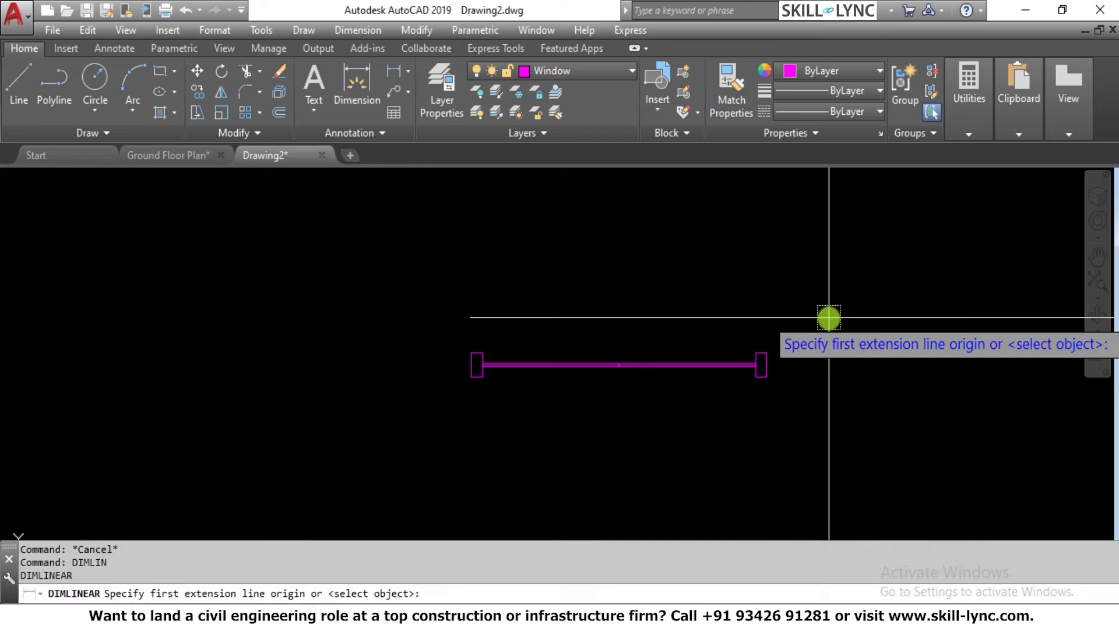
scroll(452, 380, "up", 4)
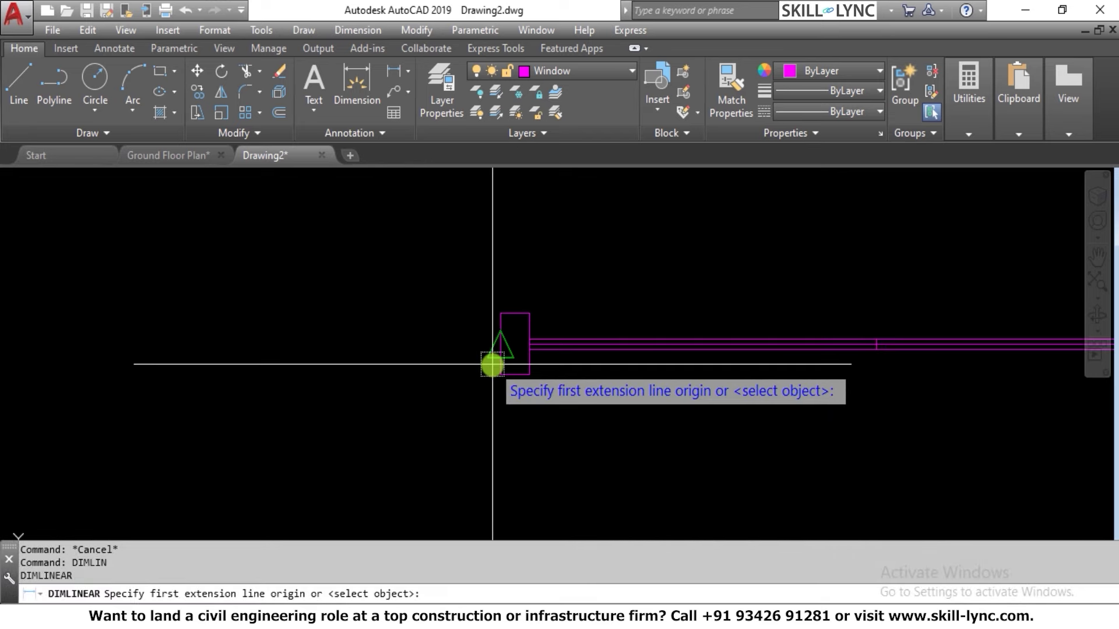
type("end")
key("Return")
left_click(493, 373)
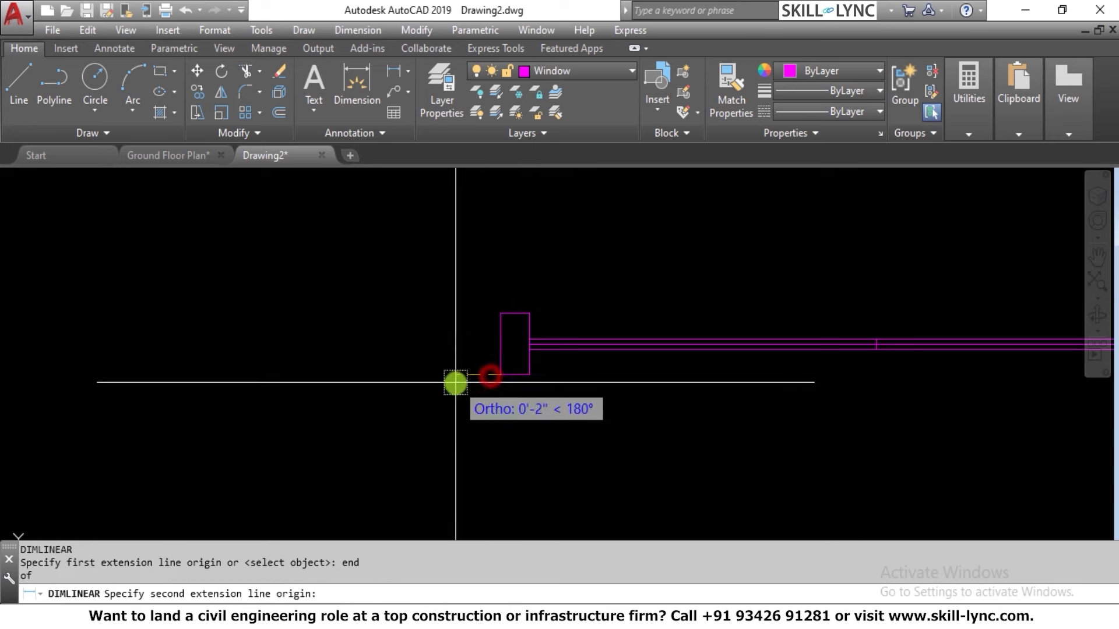
scroll(461, 379, "down", 3)
scroll(664, 395, "up", 4)
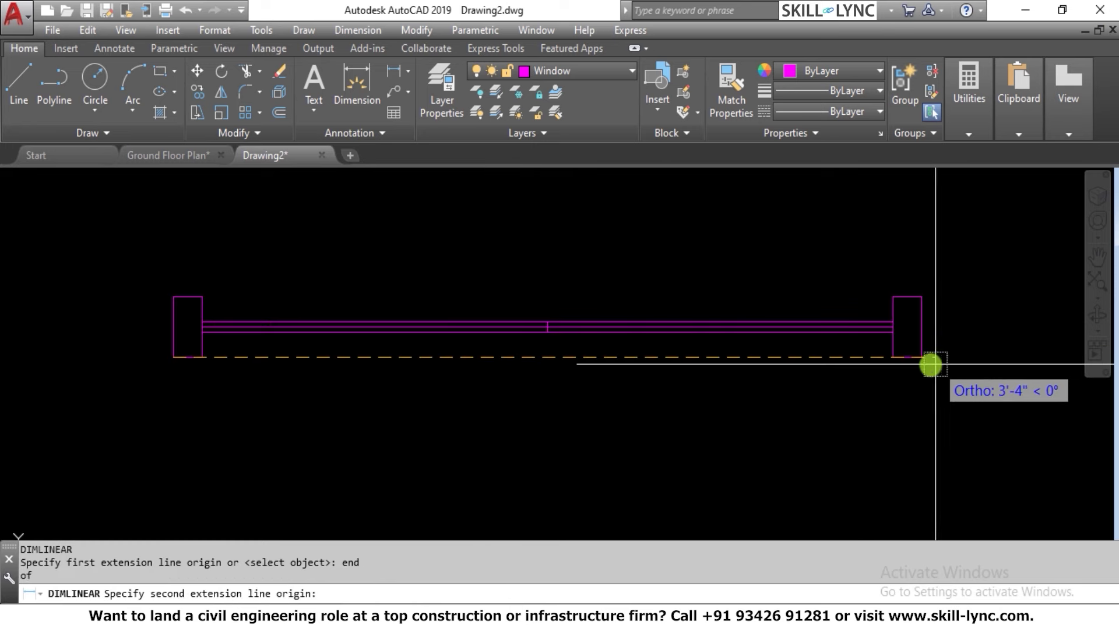
type("end")
key("Return")
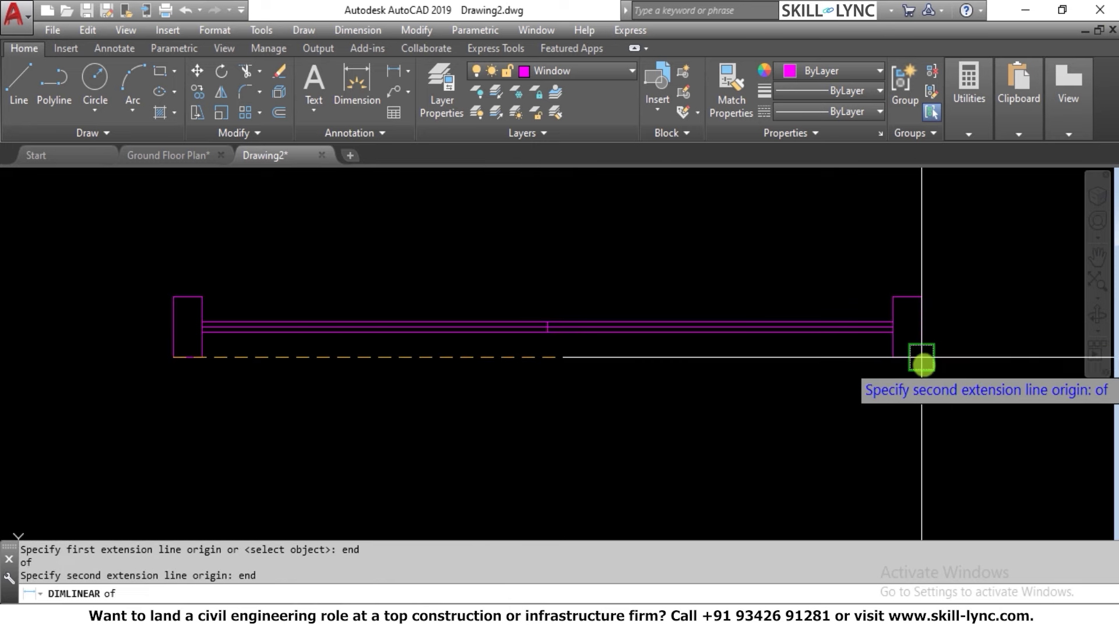
left_click(923, 364)
left_click(726, 415)
key("Escape")
left_click(713, 444)
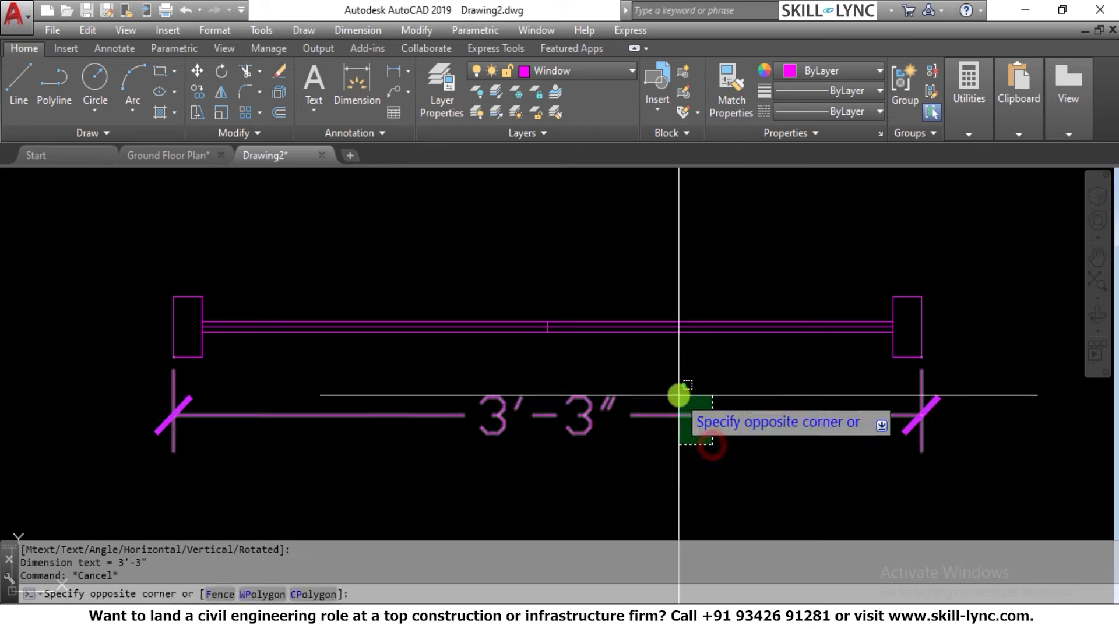
left_click(680, 392)
type("e")
key("Return")
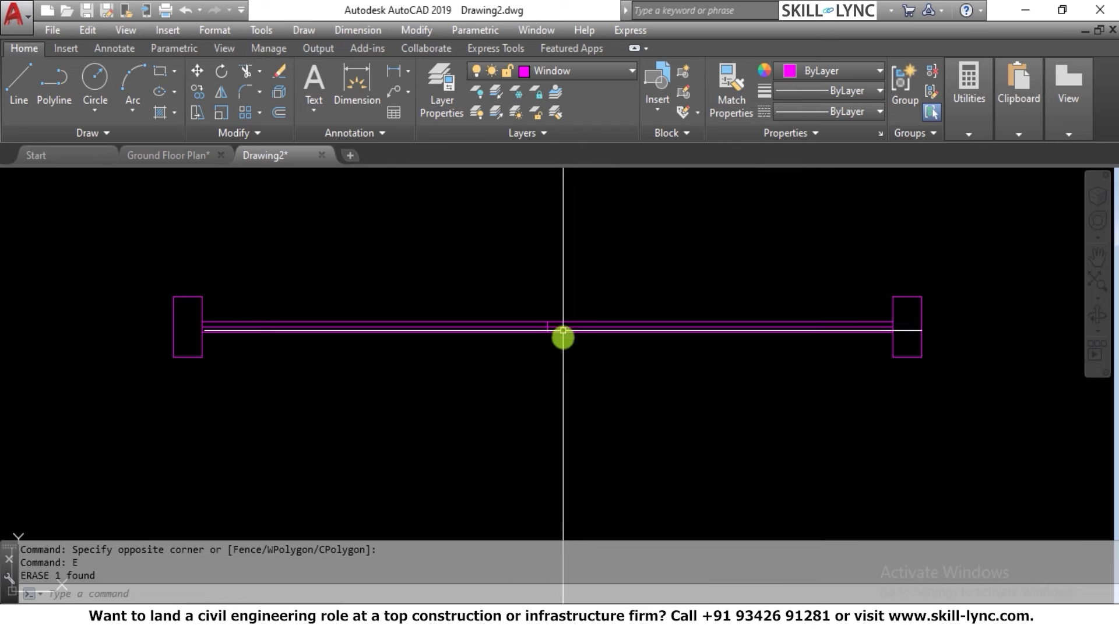
scroll(645, 322, "up", 5)
left_click(682, 321)
scroll(699, 318, "down", 2)
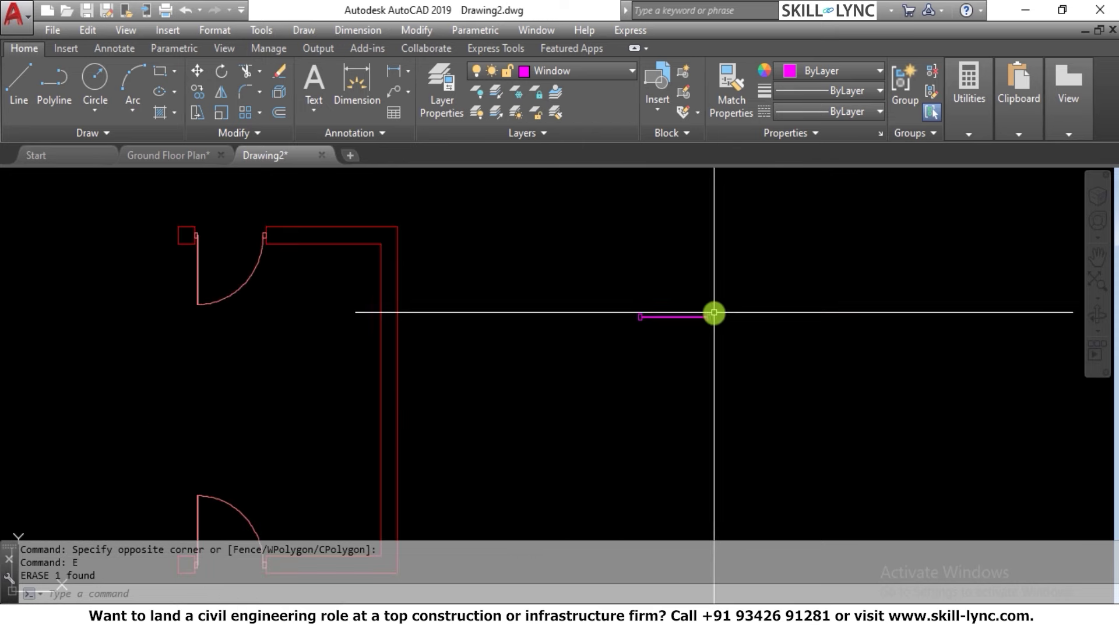
scroll(716, 309, "up", 6)
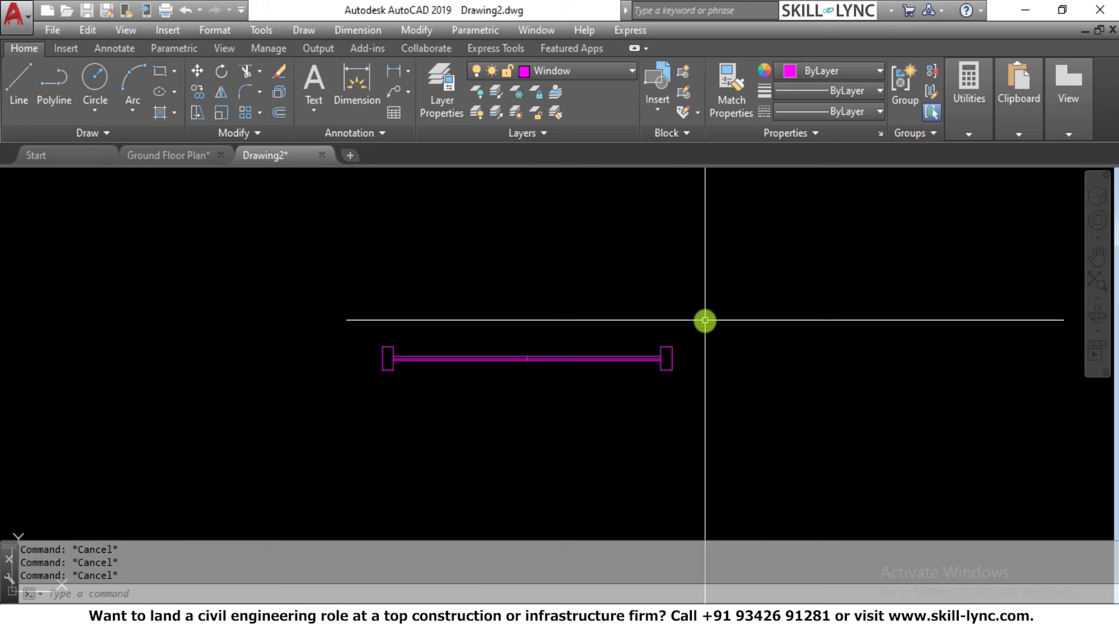
scroll(705, 320, "down", 4)
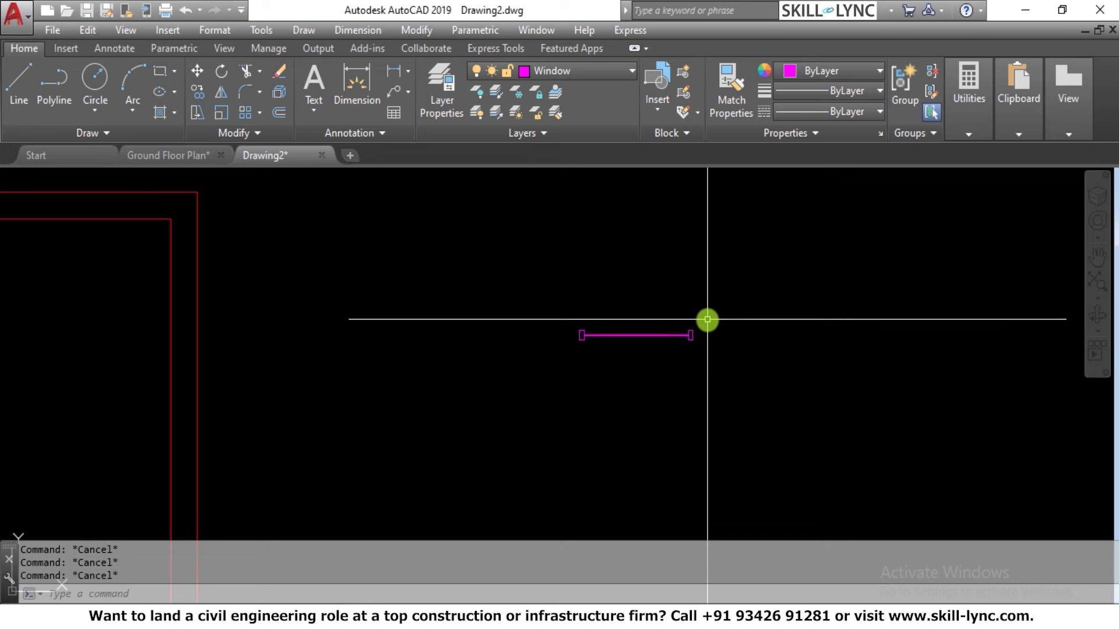
scroll(707, 319, "down", 2)
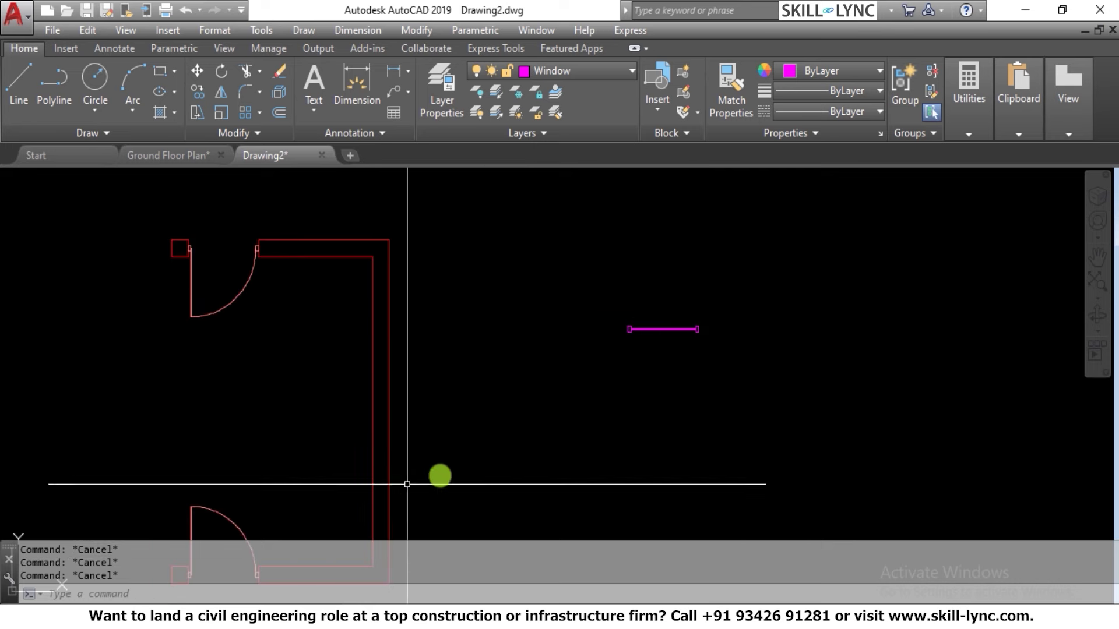
scroll(706, 243, "up", 6)
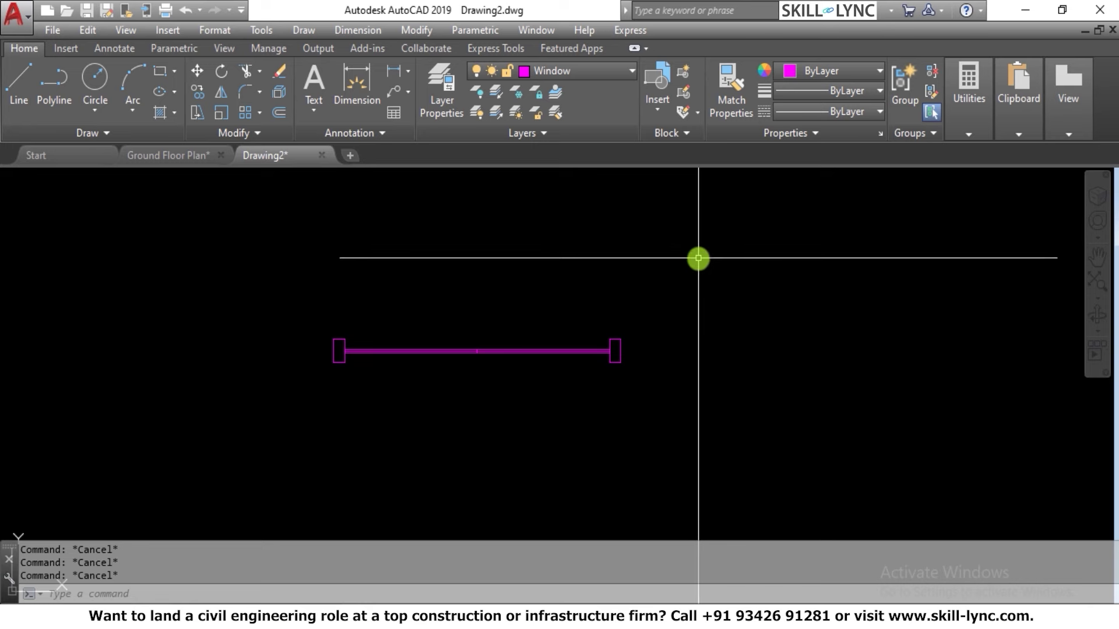
Step: Start a block definition named Window_Doble_Casement_3' and fix the name after the unsupported-characters warning
type("B")
key("Return")
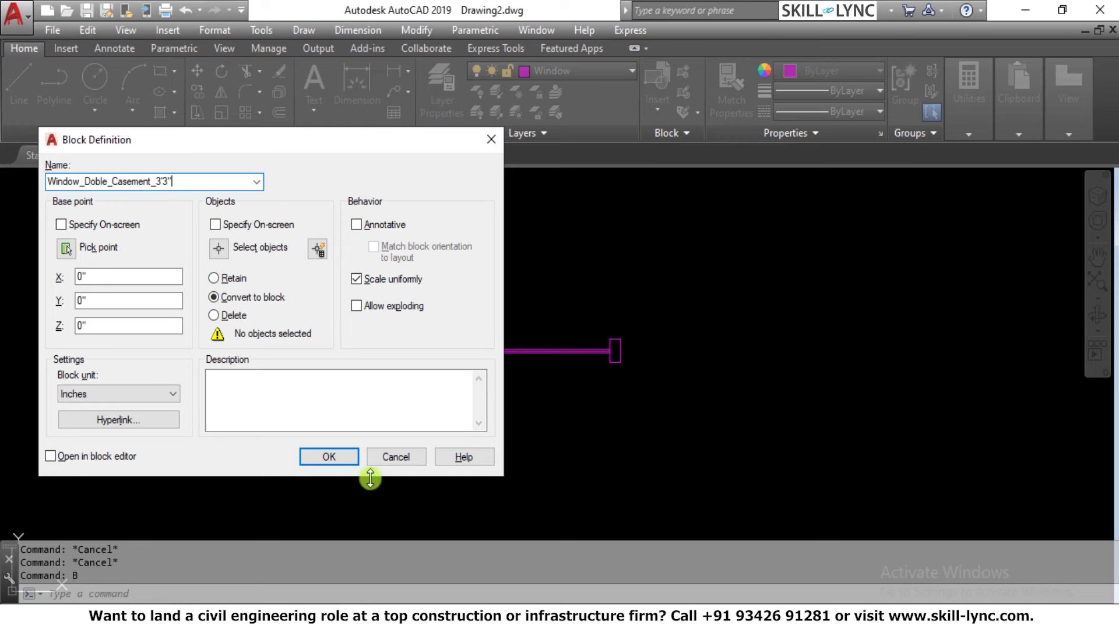
left_click(315, 458)
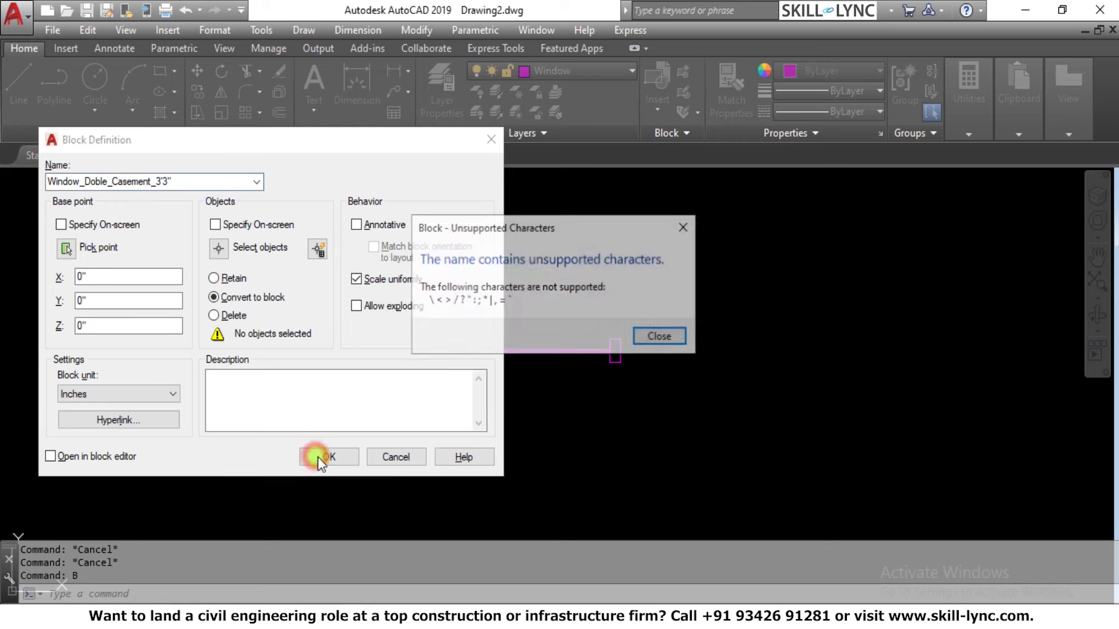
left_click(664, 338)
double_click(163, 181)
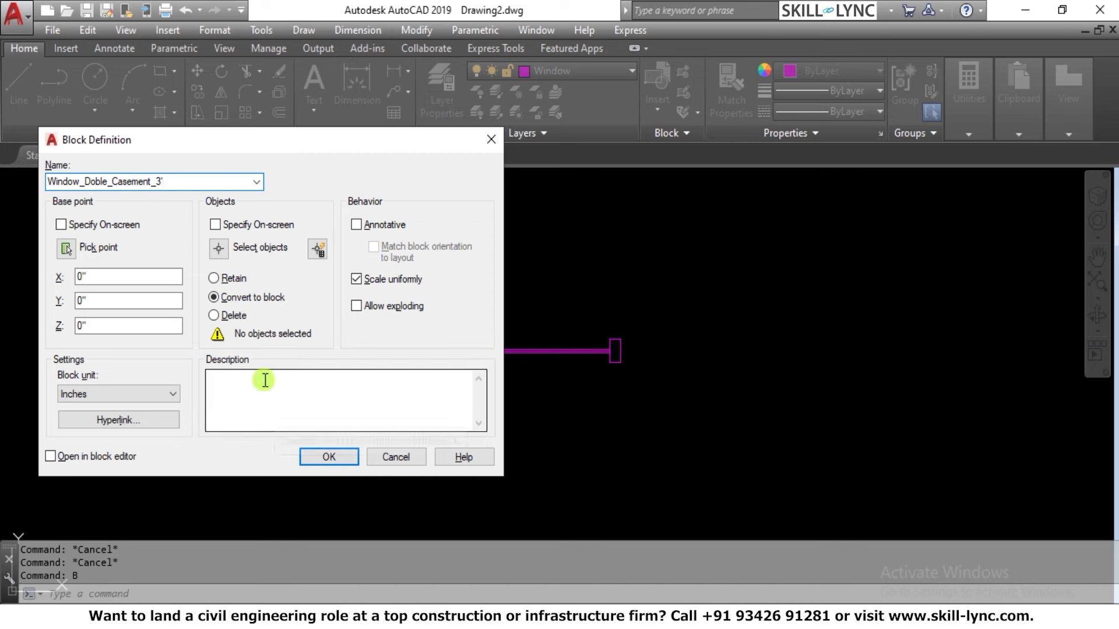
Step: Select the six window objects, set the base point at the left endpoint, and create the block
left_click(218, 248)
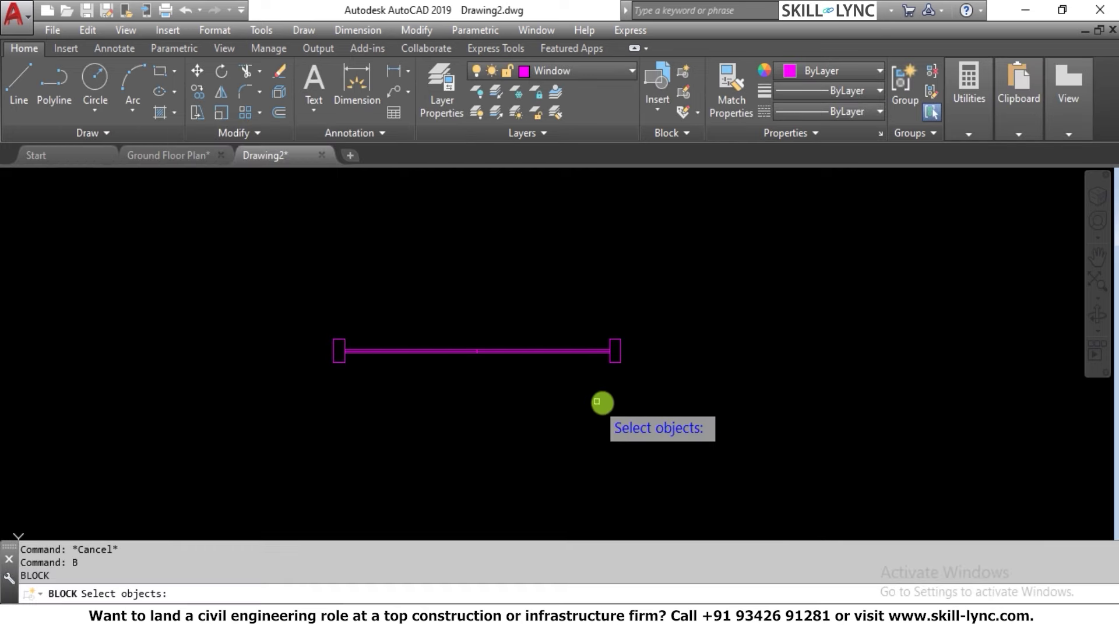
left_click(667, 397)
left_click(291, 315)
key("Return")
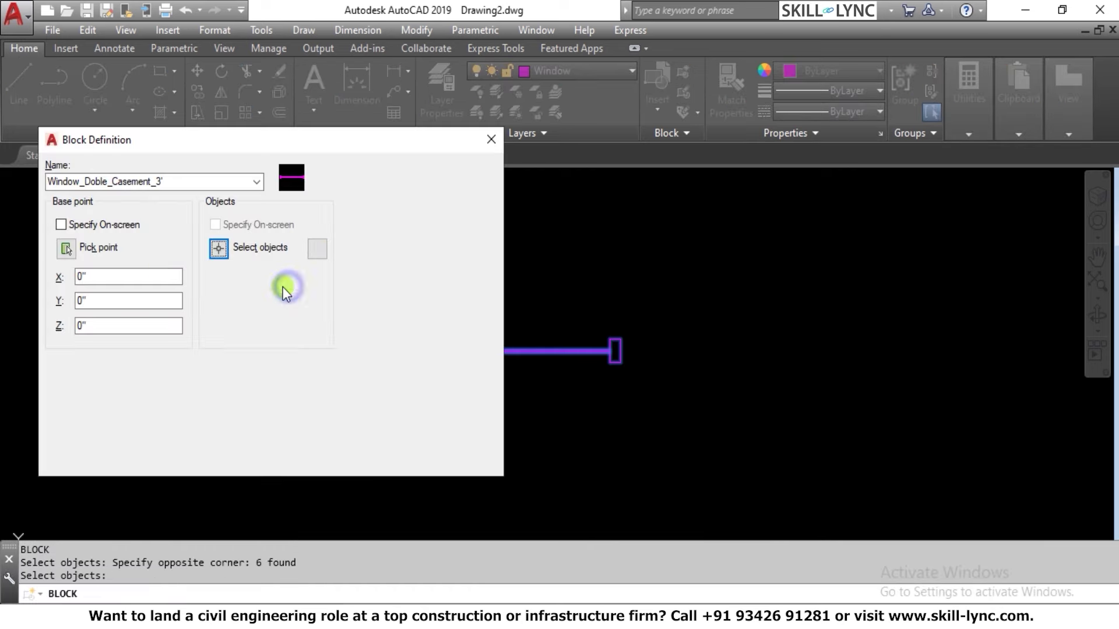
left_click(66, 249)
scroll(320, 350, "up", 4)
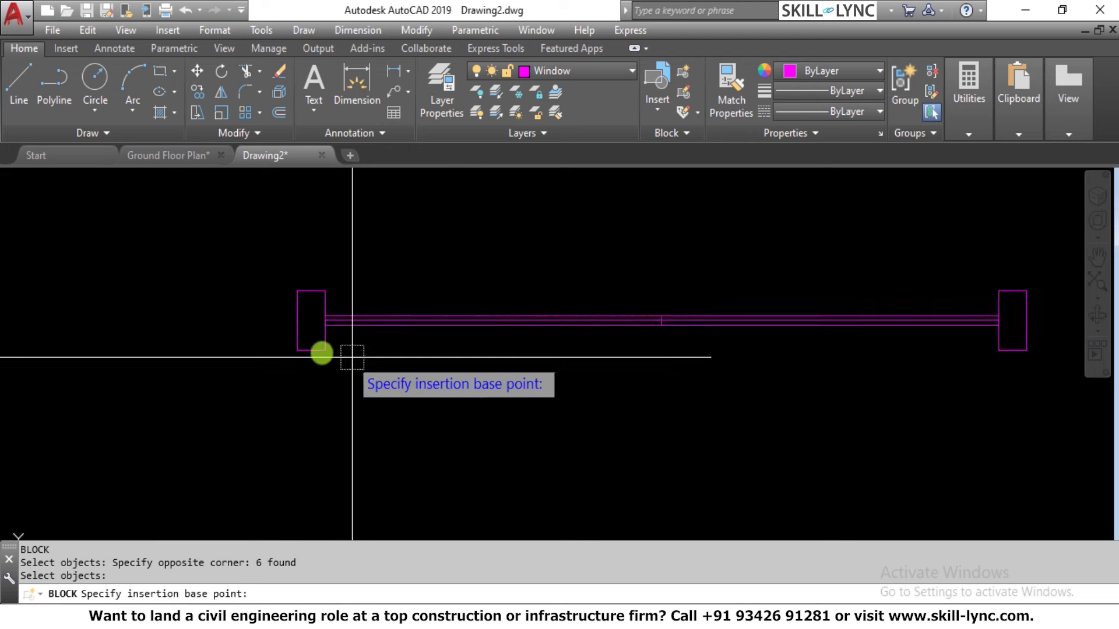
left_click(289, 334)
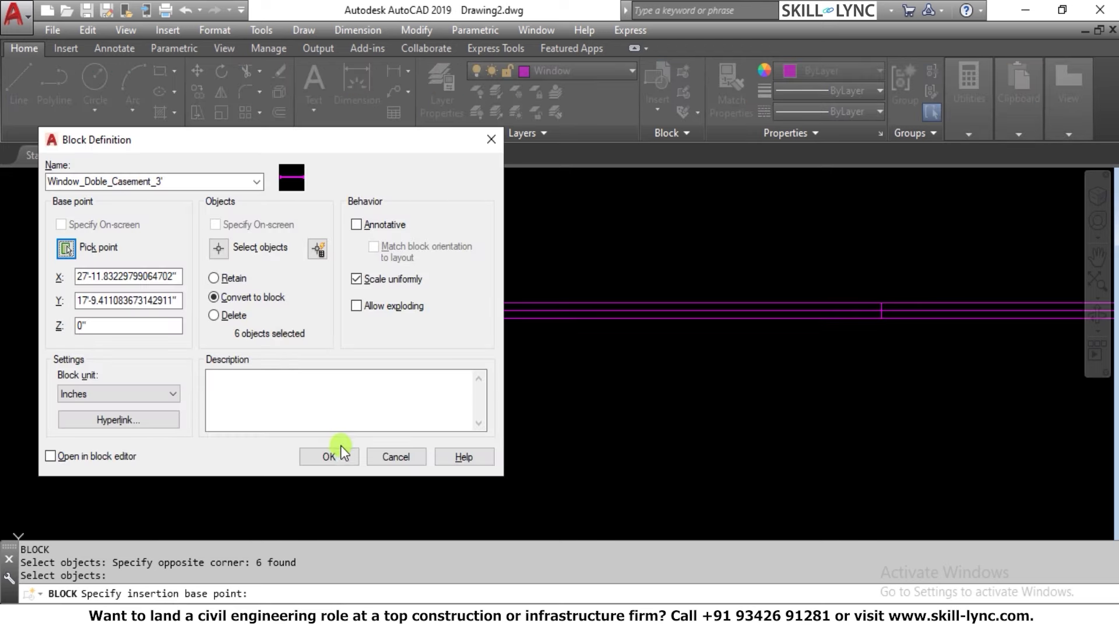
left_click(329, 457)
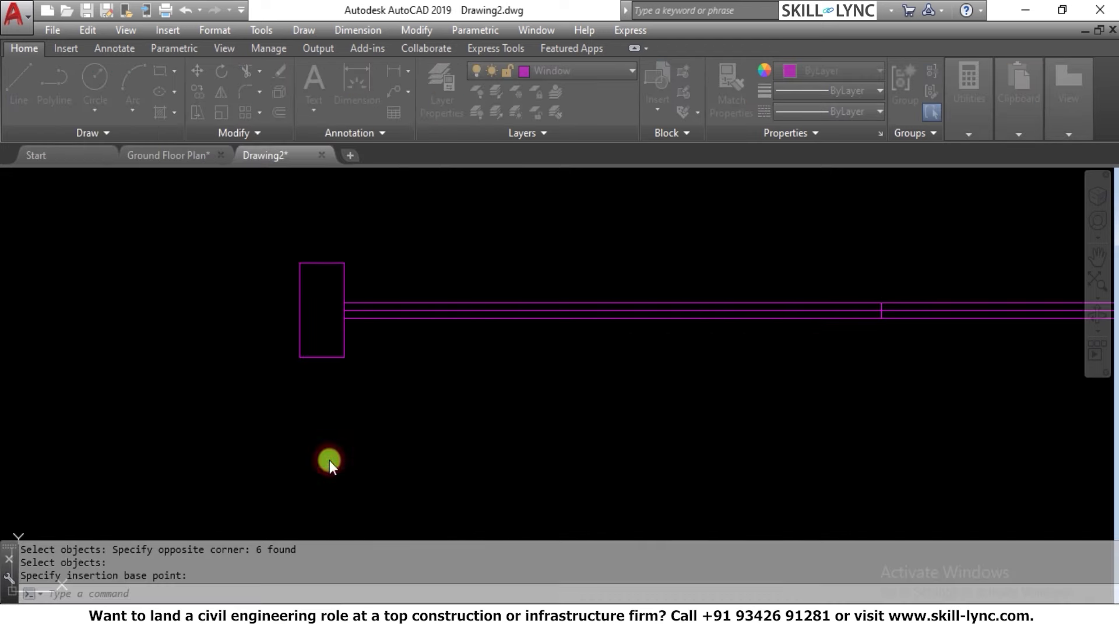
Step: Cancel the leftover base-point prompt after reviewing the window drawing
scroll(375, 372, "down", 6)
scroll(535, 410, "up", 4)
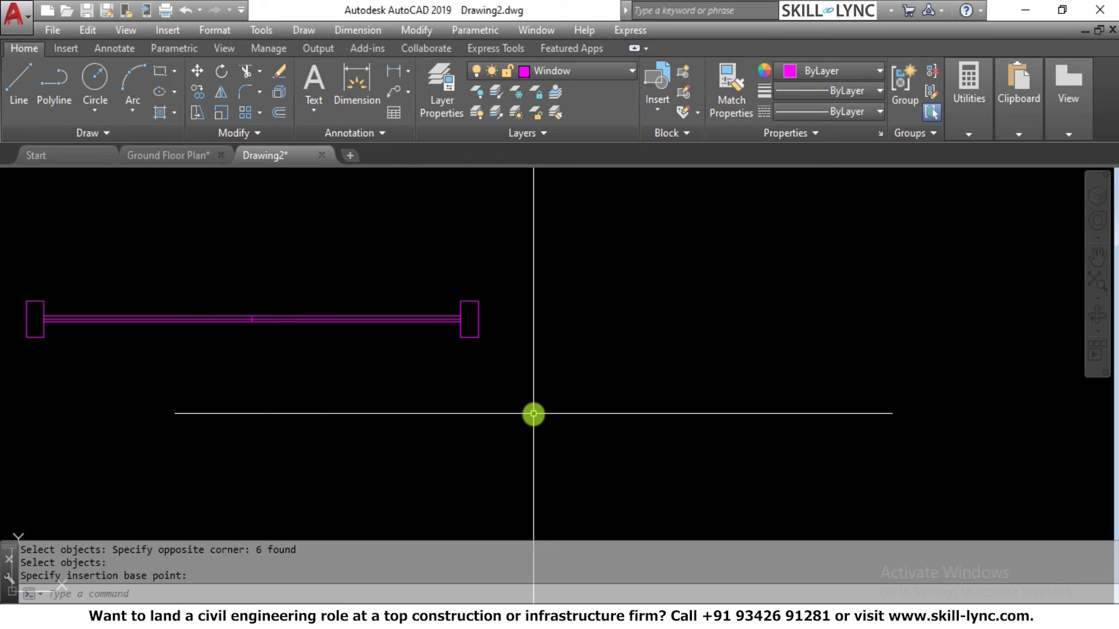
scroll(533, 413, "down", 10)
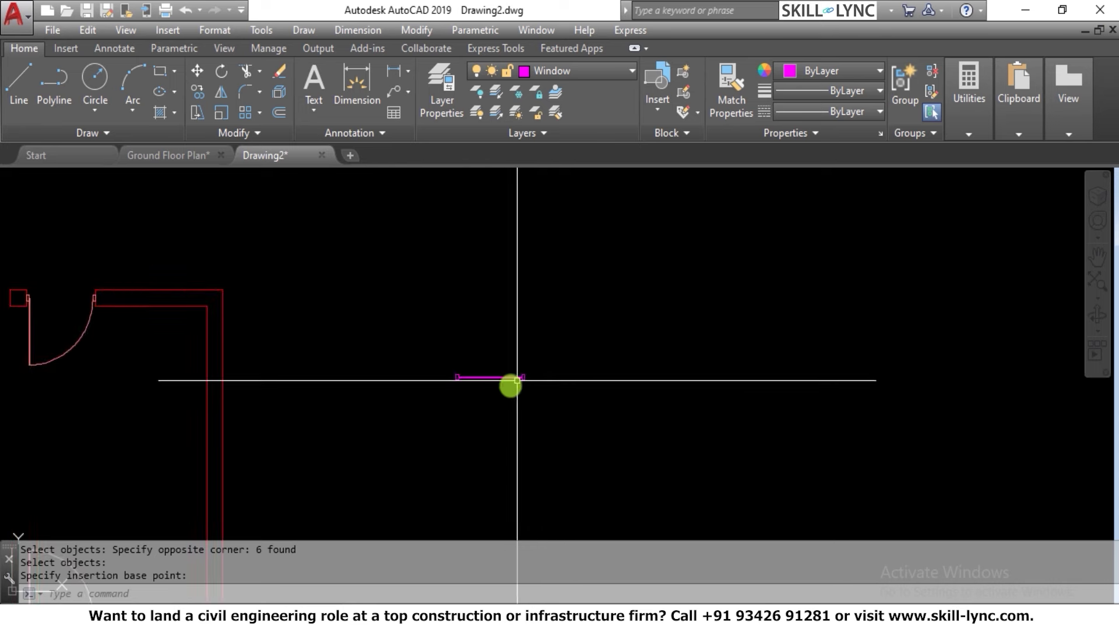
scroll(510, 384, "up", 5)
scroll(501, 372, "up", 3)
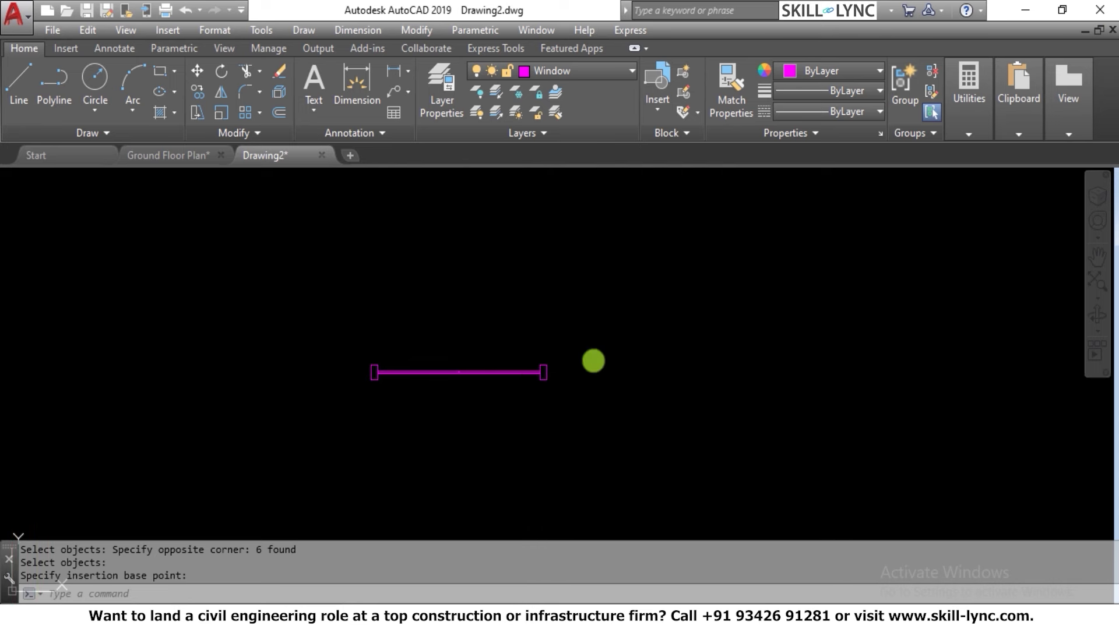
key("Escape")
scroll(575, 397, "down", 6)
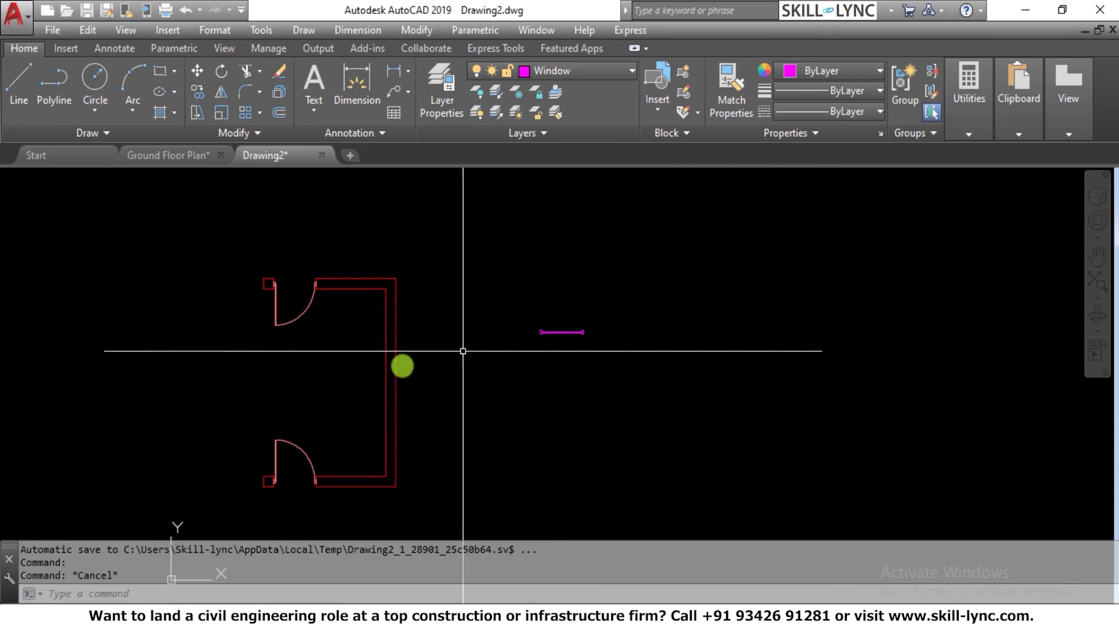
scroll(462, 349, "up", 2)
Step: Start a line on the red wall and an offset of 8, cancelling both
scroll(425, 383, "up", 2)
key("Escape")
type("L")
key("Return")
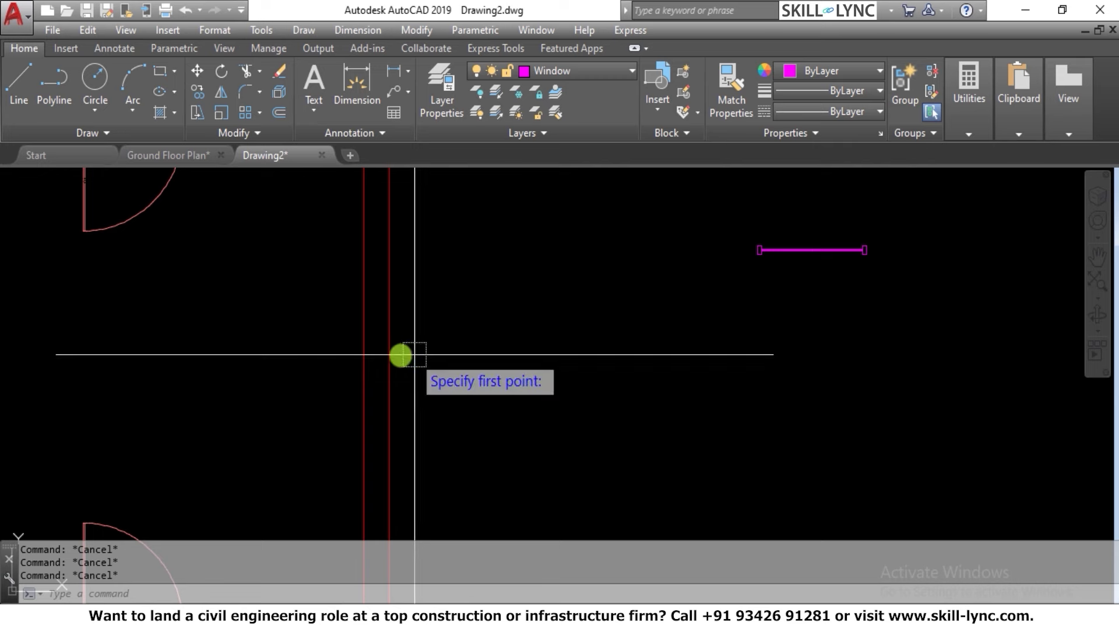
left_click(364, 377)
key("Escape")
key("Escape")
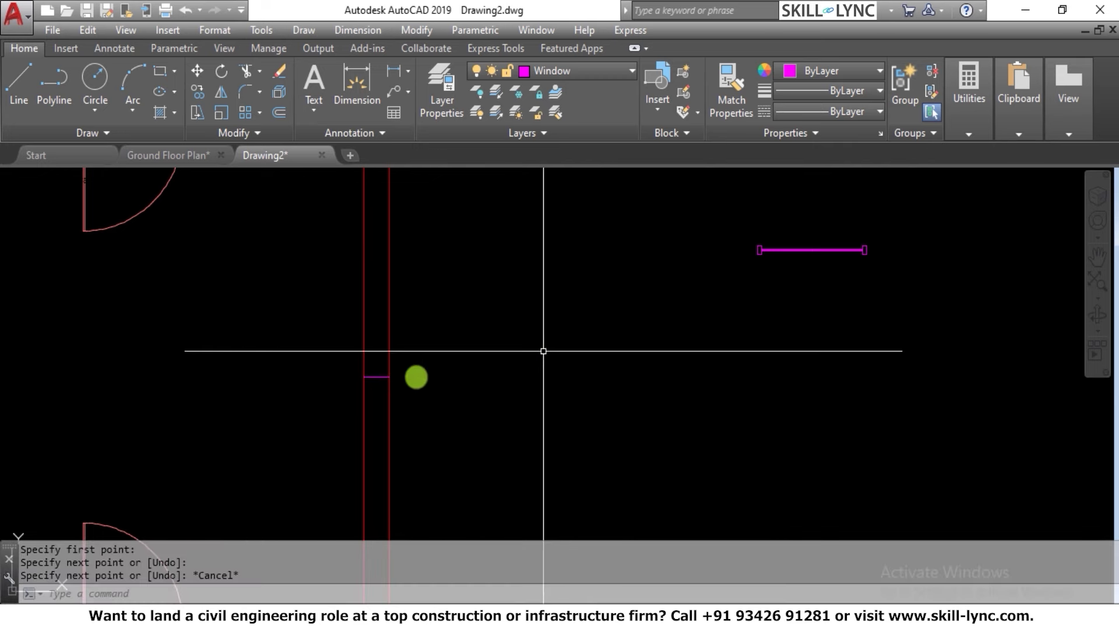
type("O")
key("Return")
type("8")
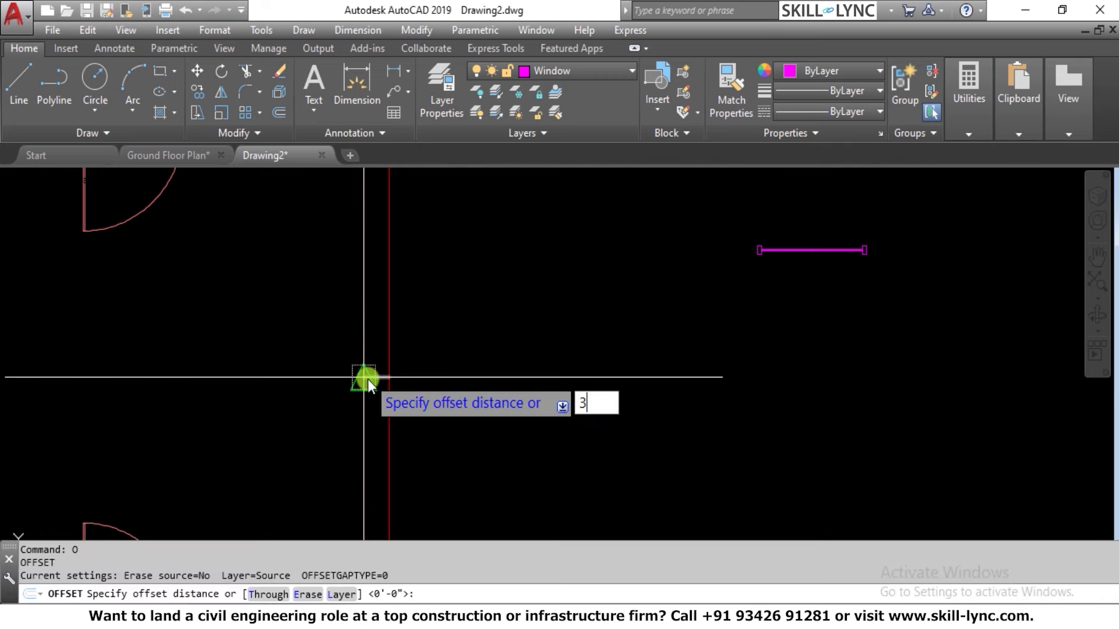
key("Escape")
key("Escape")
key("Escape")
Step: Offset the short magenta line 19.5 above and below, and offset the vertical red wall line
type("O")
key("Return")
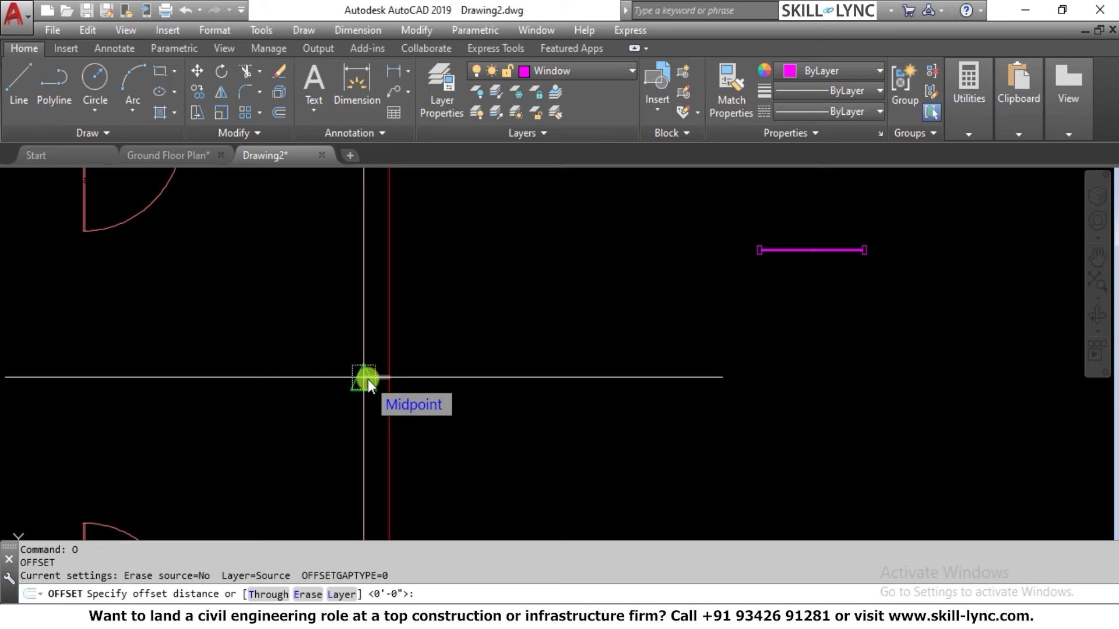
type("19")
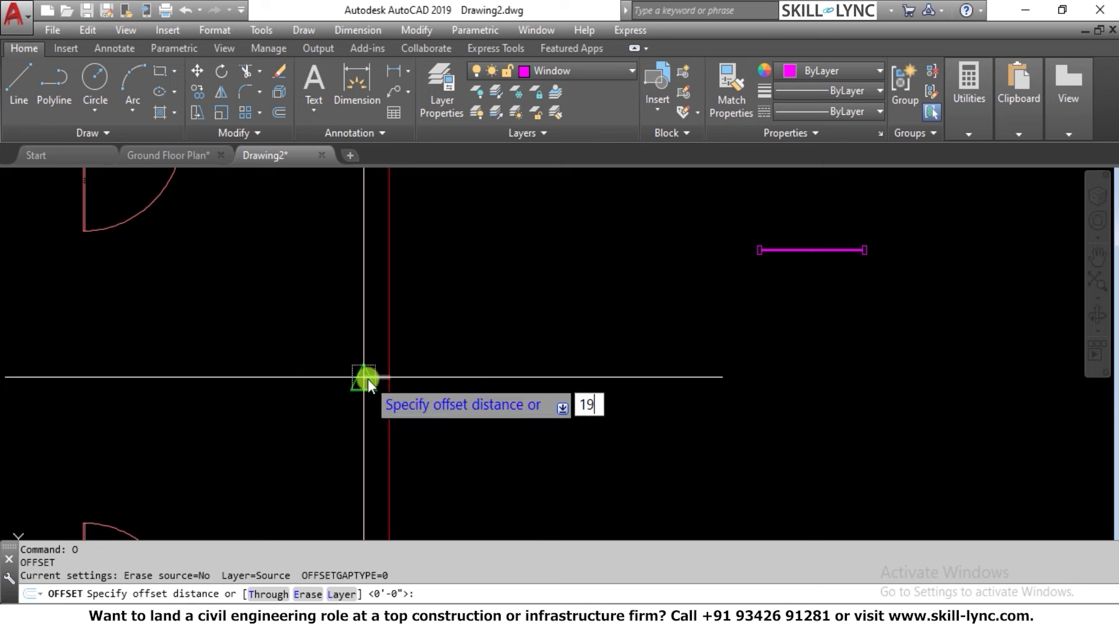
type(".5")
key("Return")
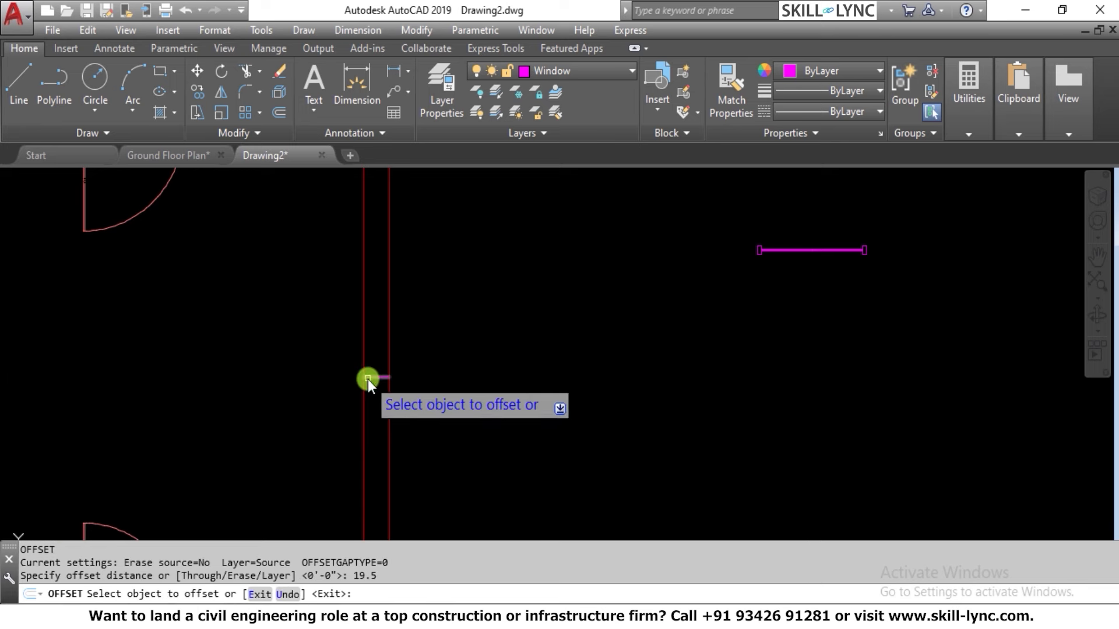
left_click(383, 378)
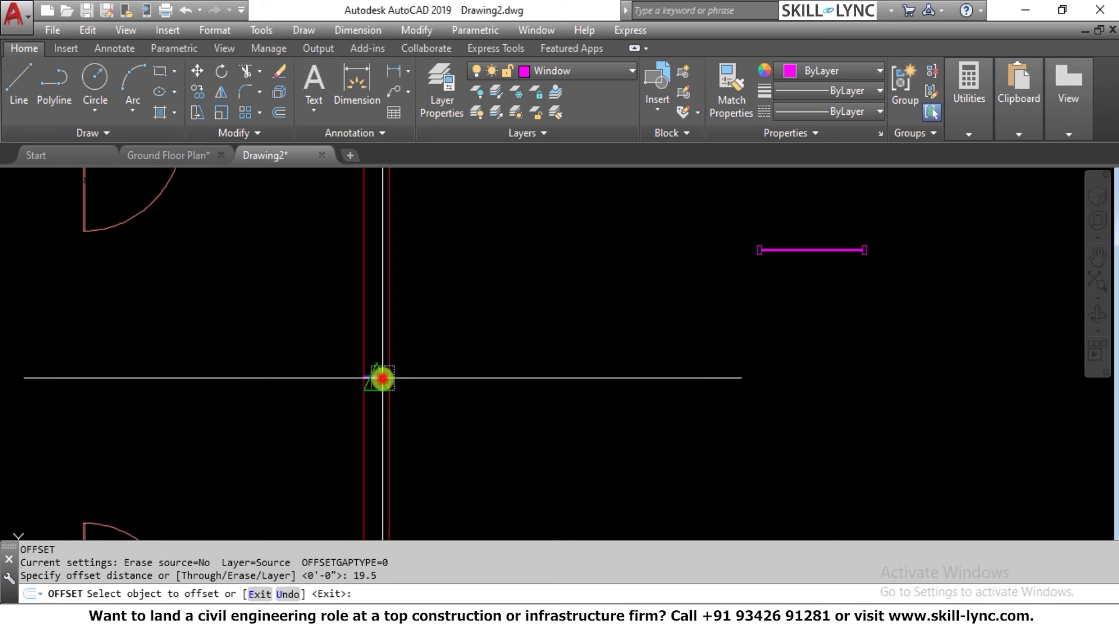
left_click(387, 320)
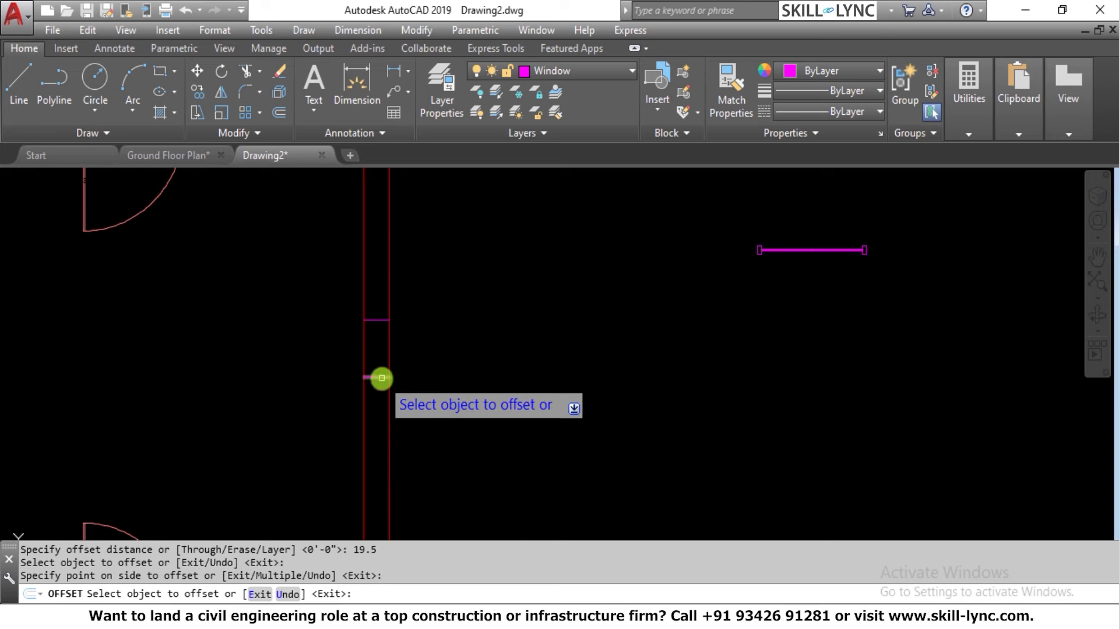
left_click(380, 377)
left_click(382, 481)
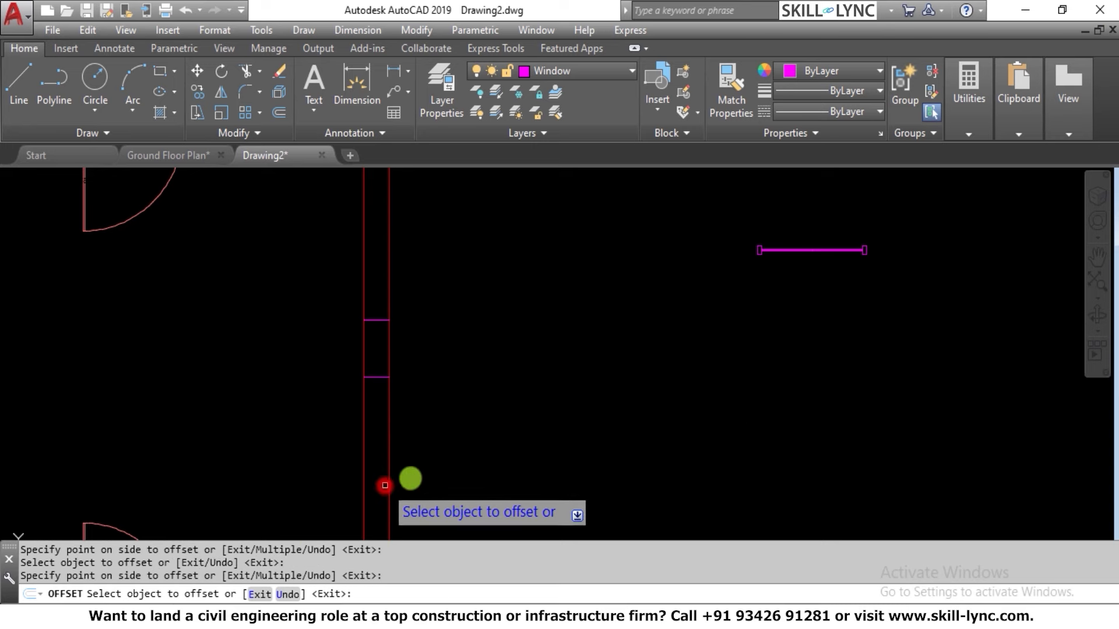
left_click(363, 384)
left_click(377, 450)
key("Escape")
key("Escape")
key("Escape")
scroll(379, 384, "down", 4)
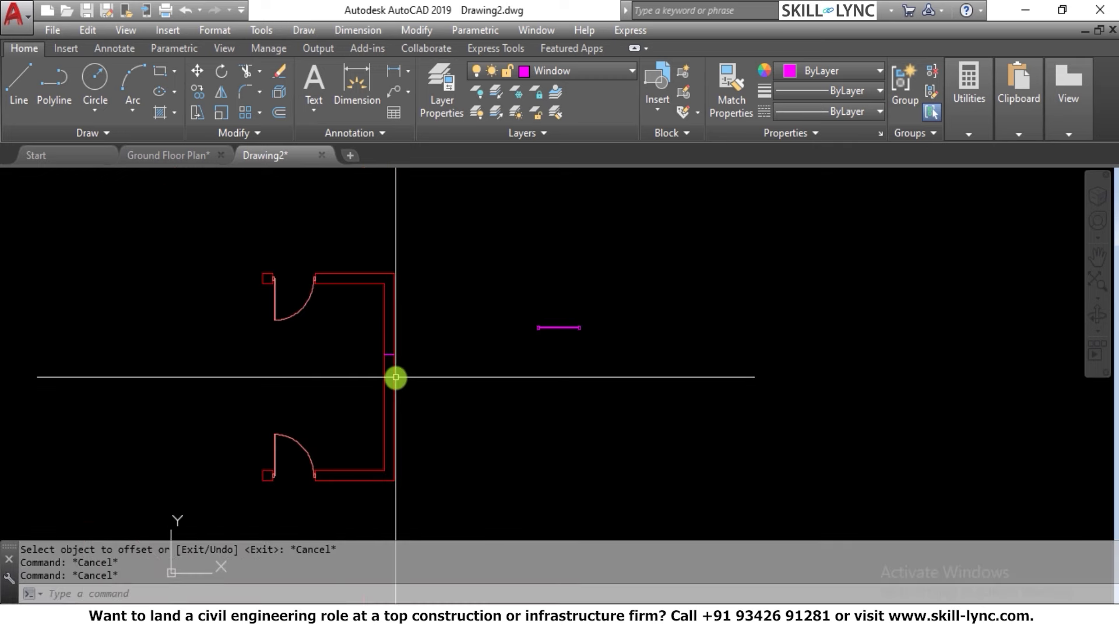
scroll(392, 376, "up", 7)
key("Escape")
Step: Offset the magenta opening line 1'-8" into the red wall
type("o")
key("Return")
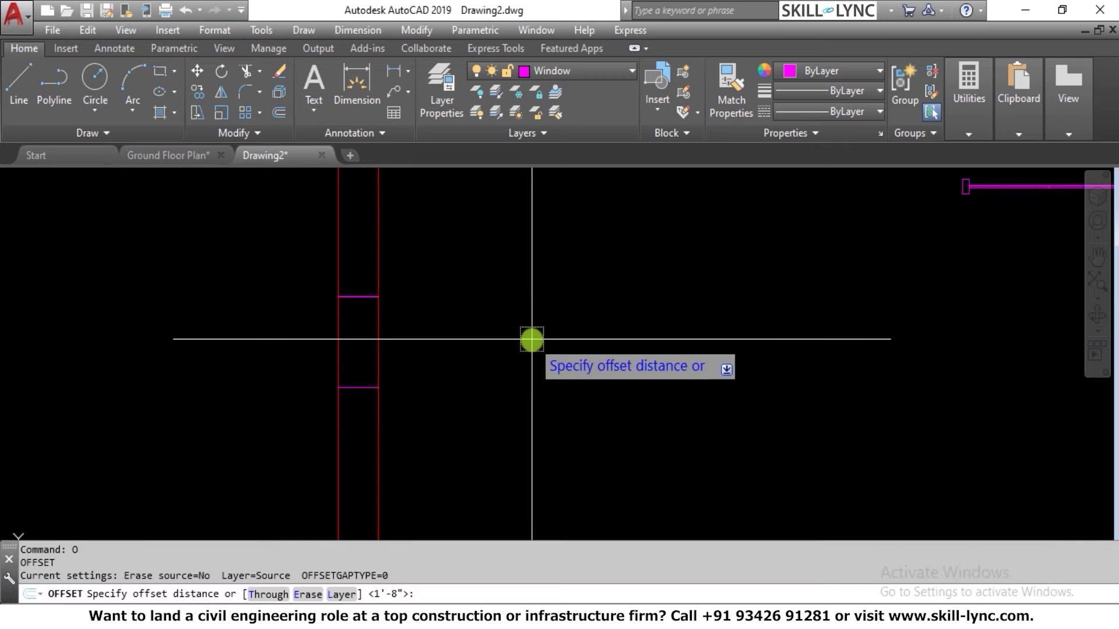
key("Return")
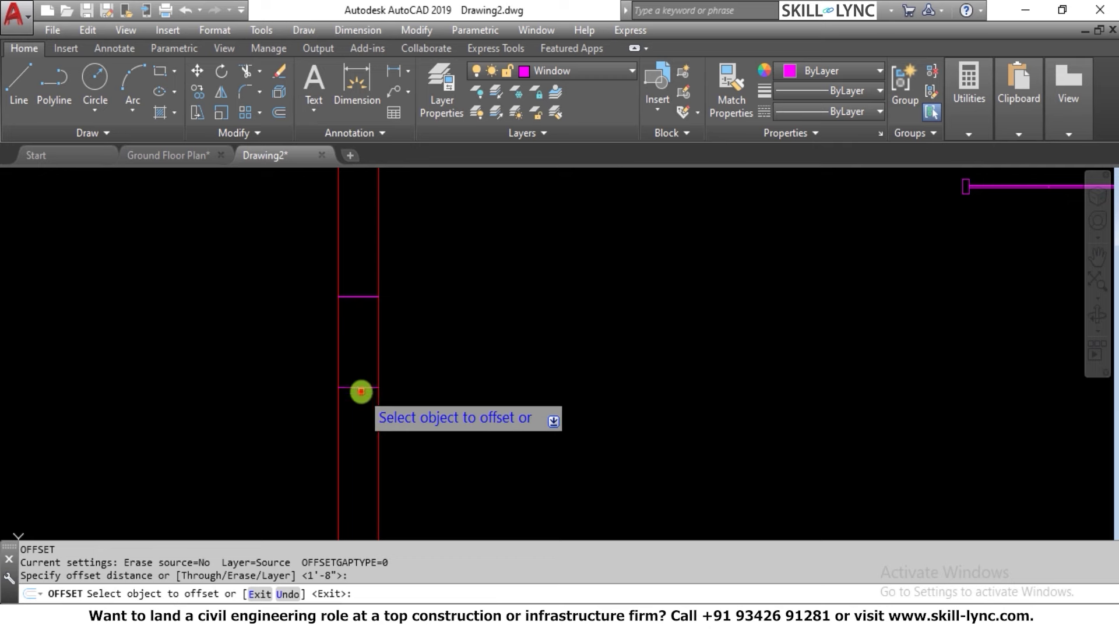
left_click(365, 386)
left_click(362, 387)
scroll(456, 369, "down", 4)
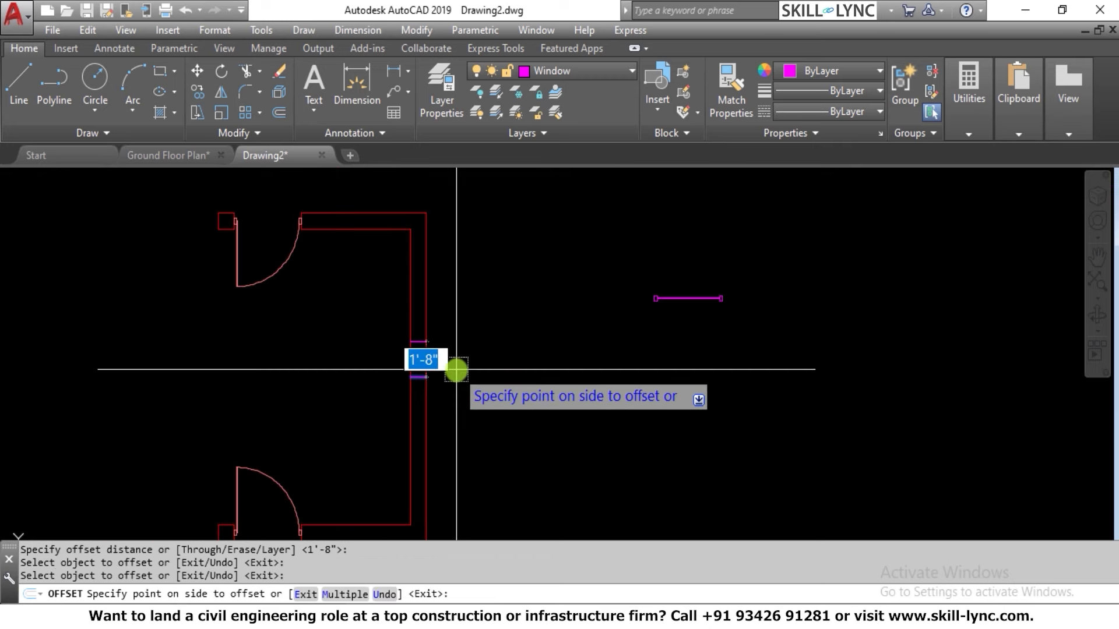
left_click(481, 434)
key("Escape")
key("Escape")
key("Escape")
scroll(566, 350, "up", 4)
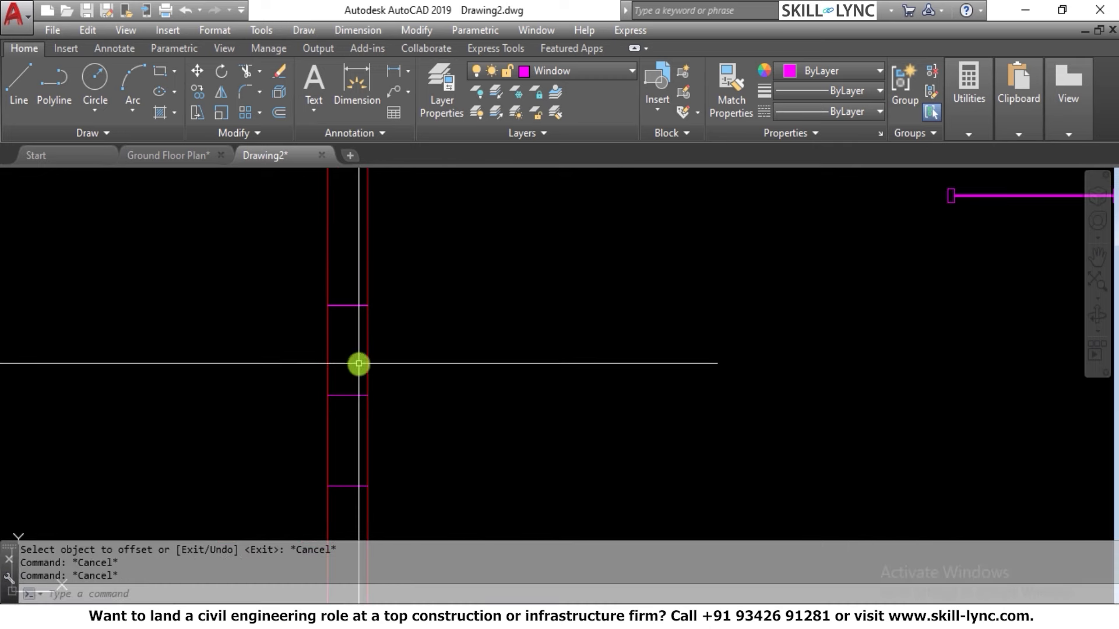
key("Escape")
Step: Add a 3'-3" linear dimension across the window opening with DIMLINEAR
type("dimli")
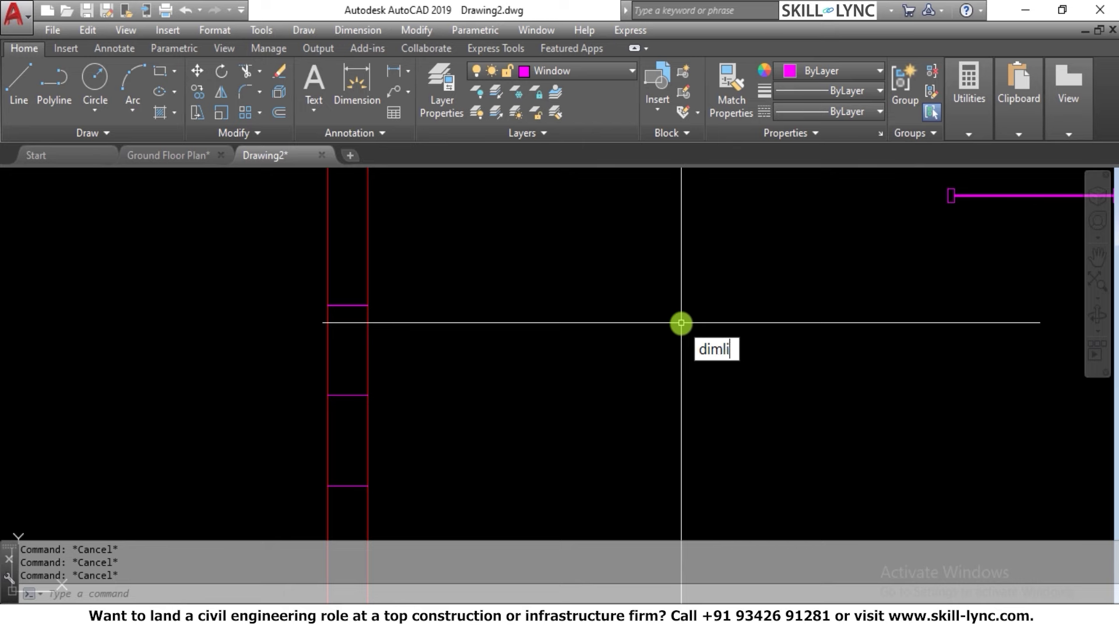
type("n")
key("Return")
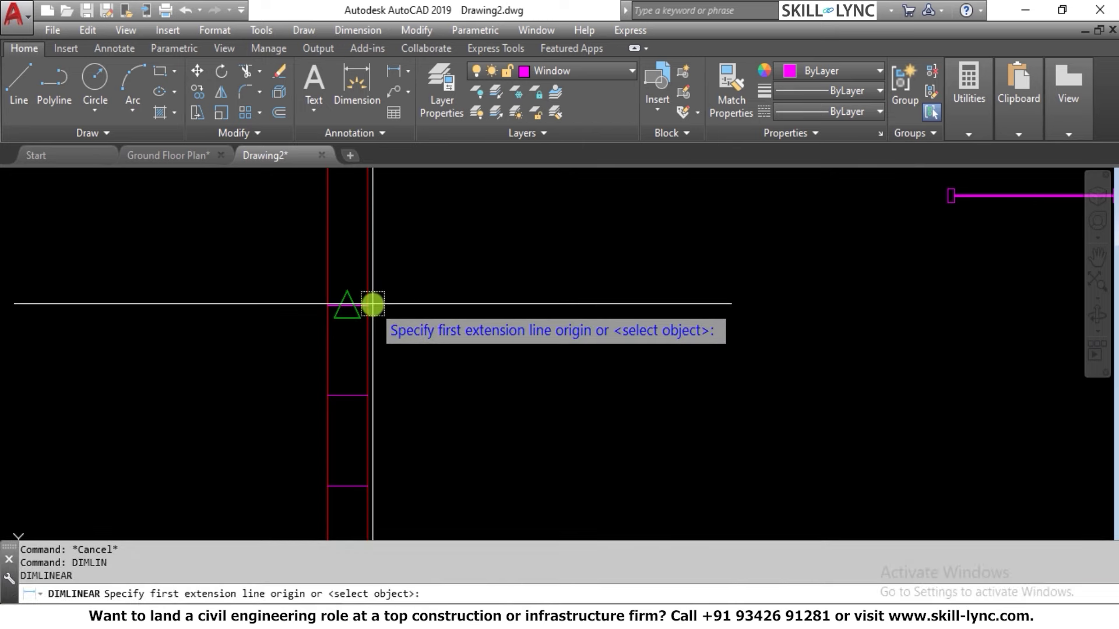
left_click(369, 304)
left_click(344, 484)
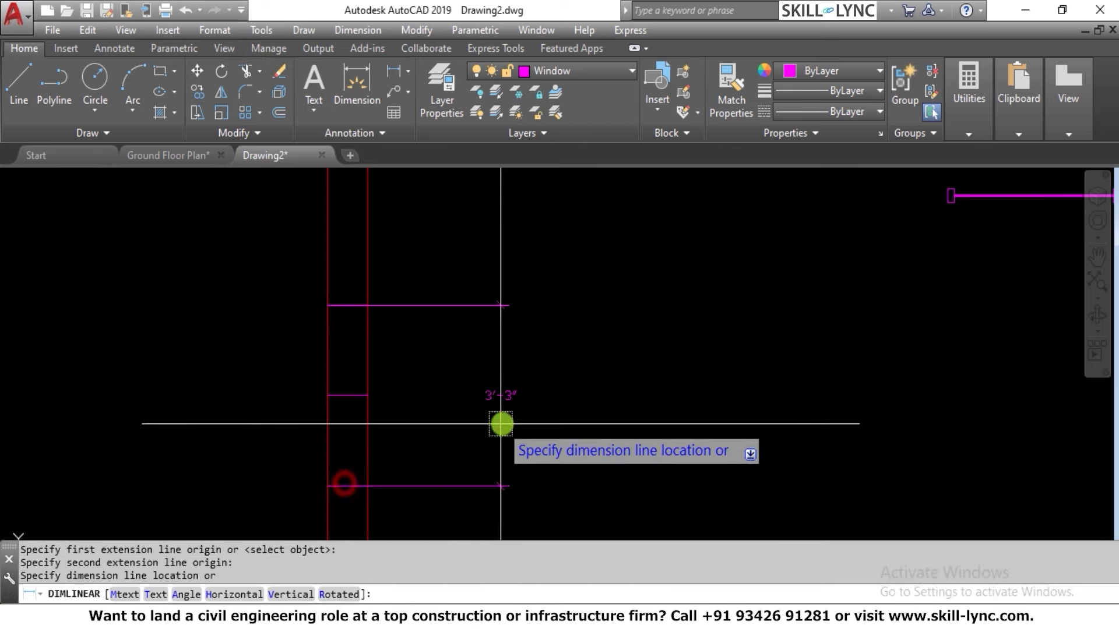
left_click(514, 417)
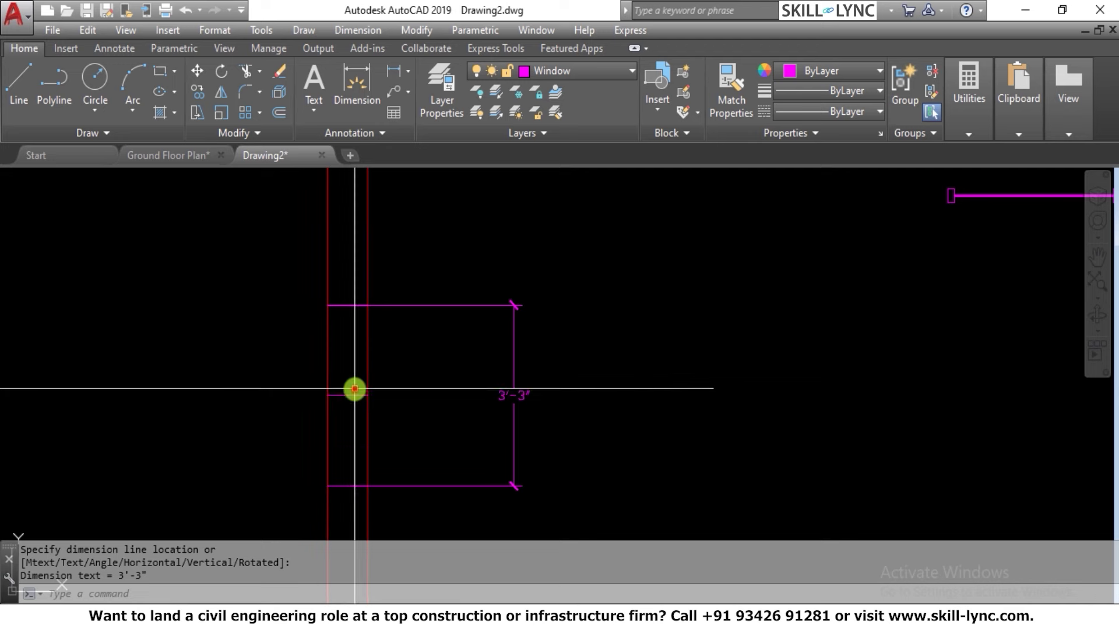
Step: Erase the stray short opening line
left_click(353, 393)
type("E")
key("Return")
left_click_drag(460, 327, 416, 284)
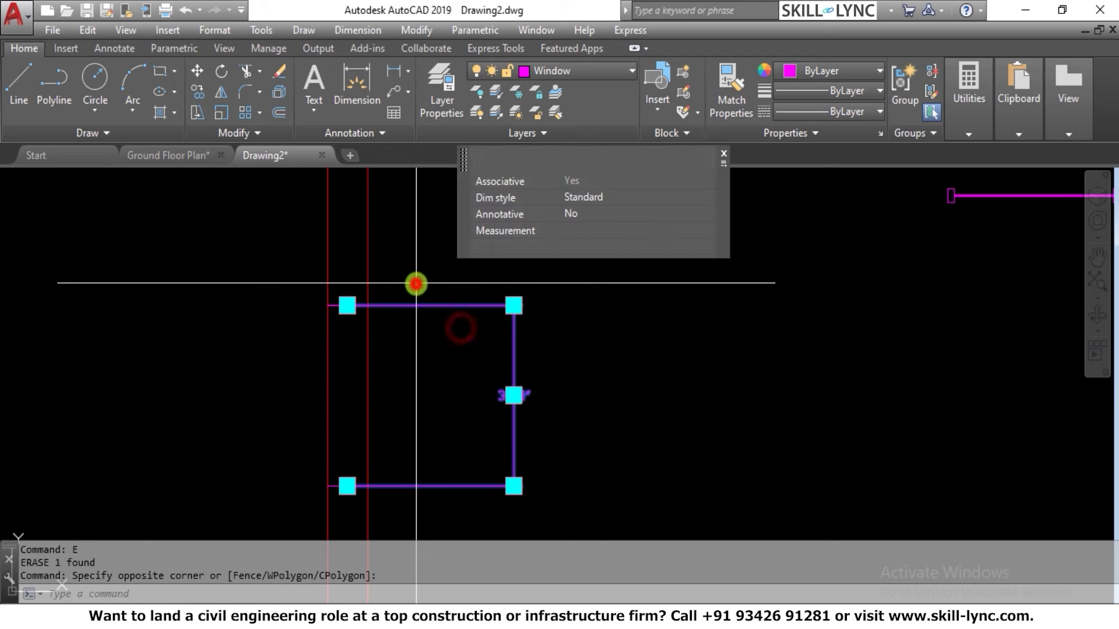
key("Escape")
Step: Erase the loose window block and bring up the Insert dialog for Window_Doble_Casement_3'
scroll(384, 309, "down", 3)
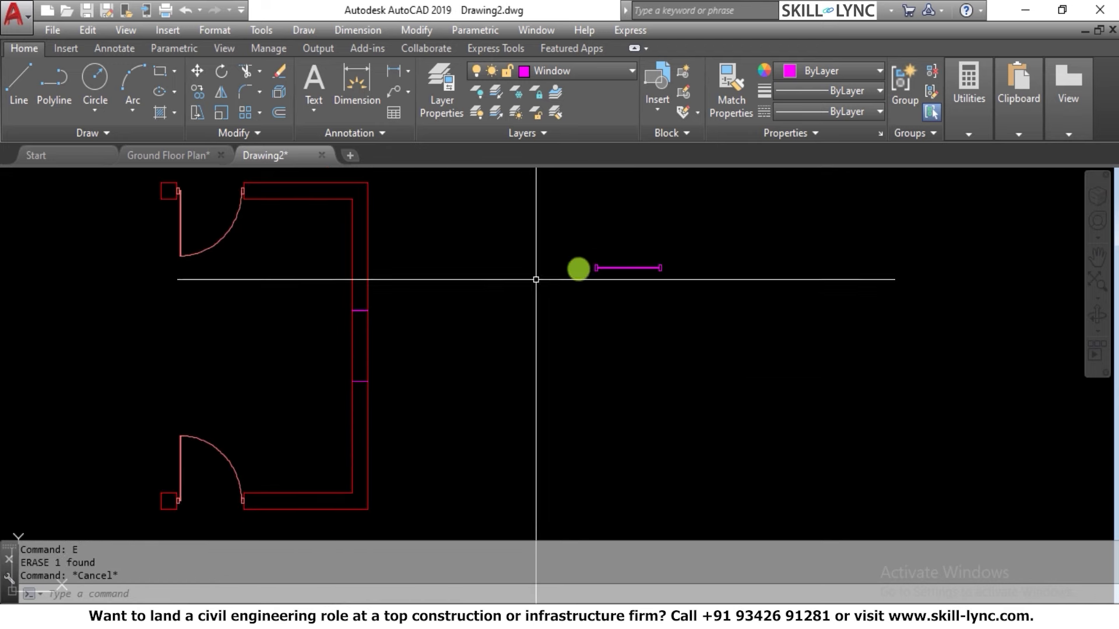
scroll(693, 233, "up", 4)
scroll(644, 245, "down", 4)
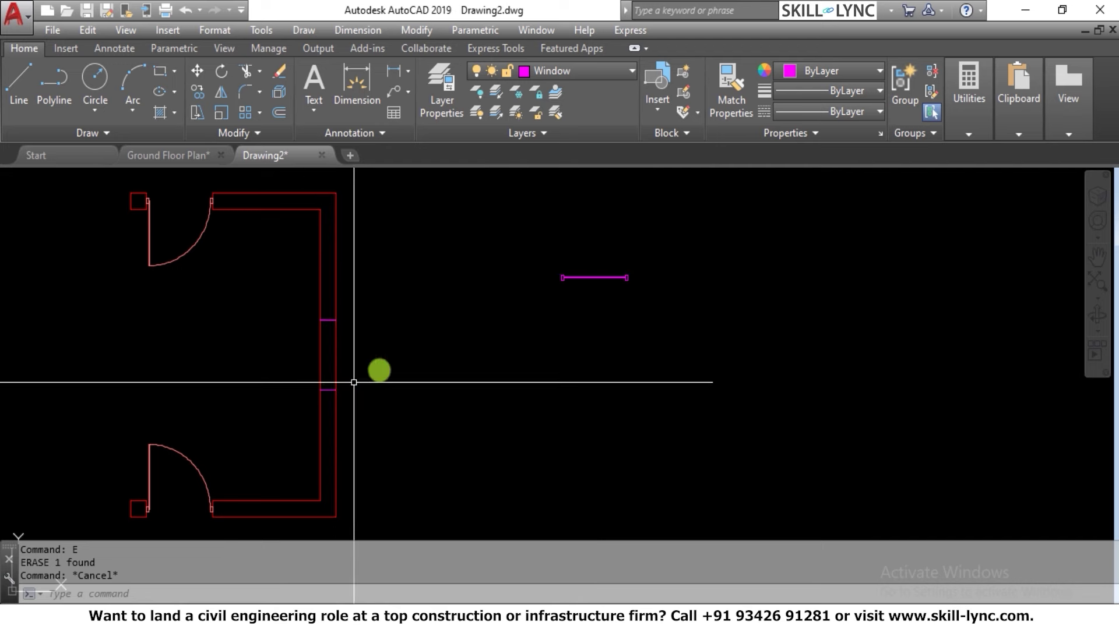
scroll(337, 332, "up", 2)
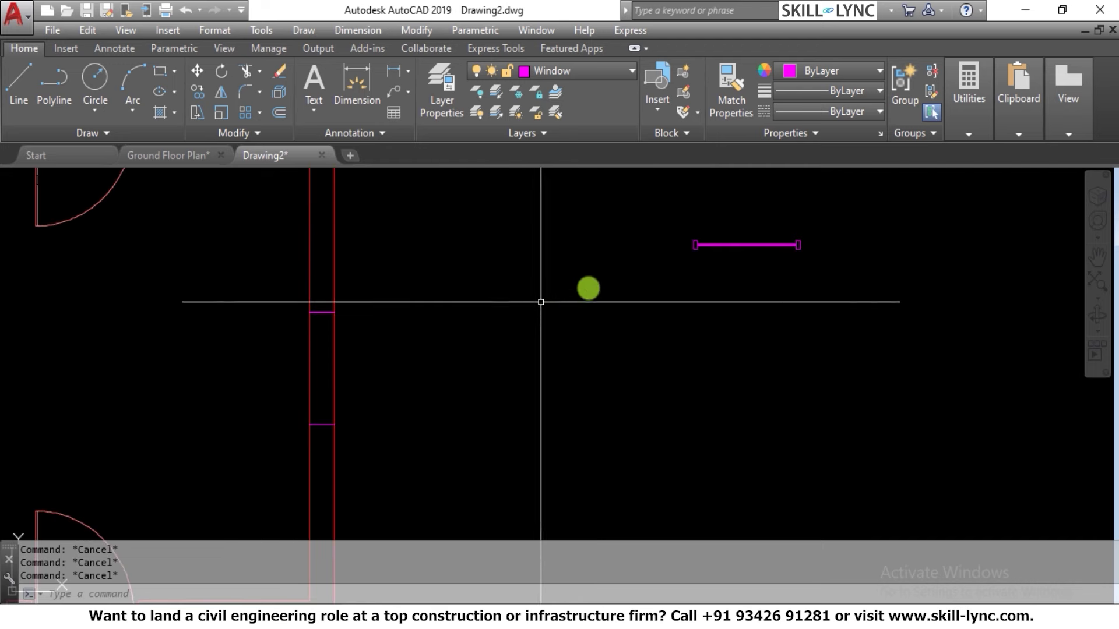
left_click(744, 243)
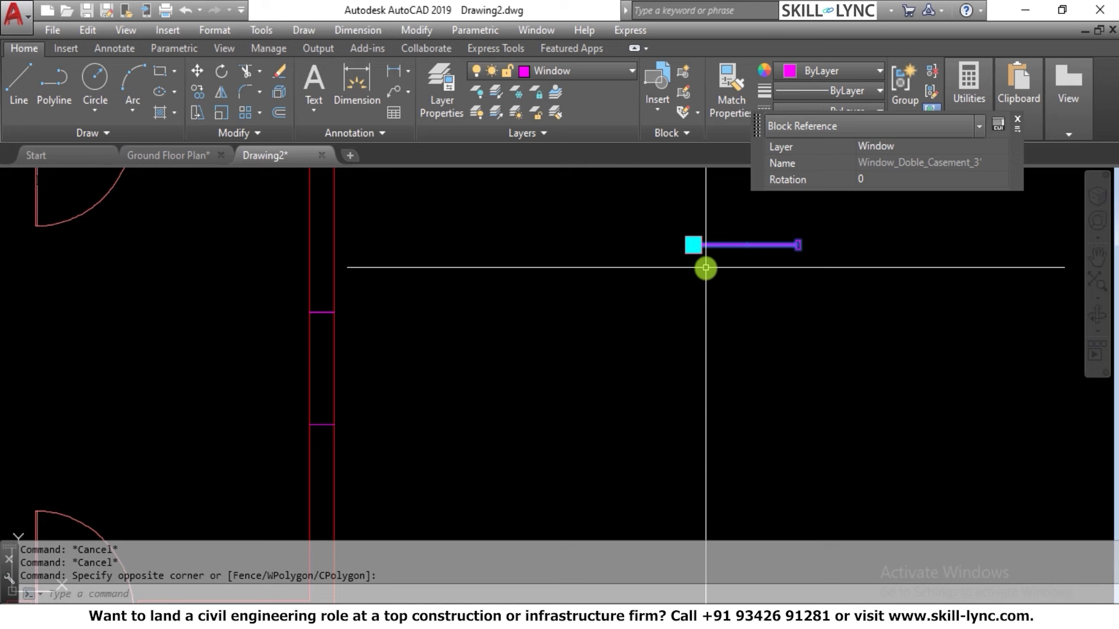
key("Escape")
key("Escape")
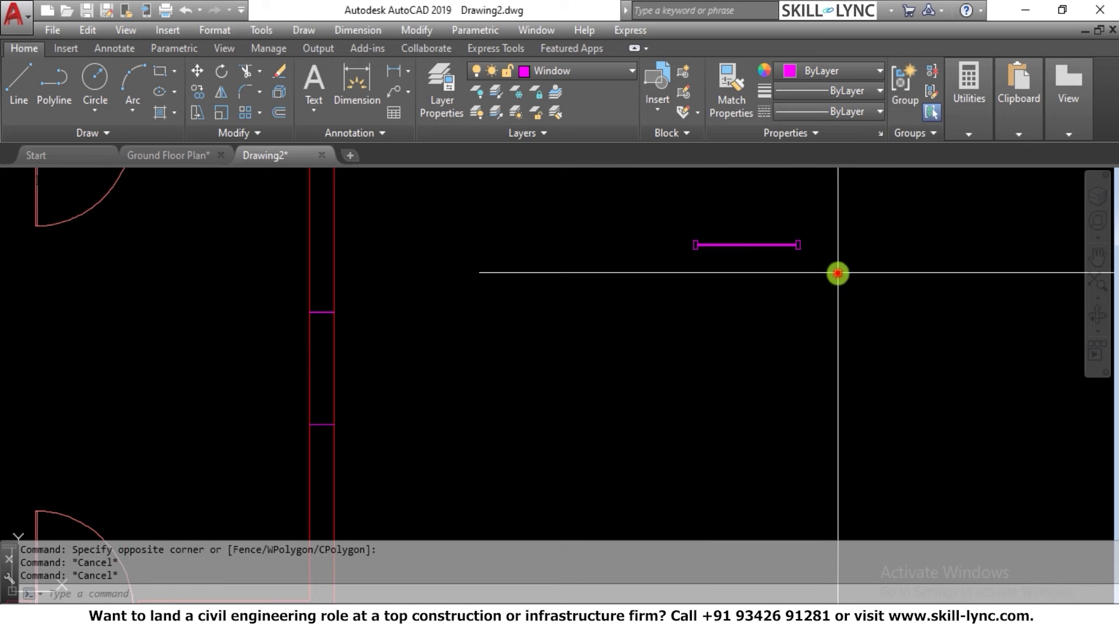
left_click(838, 273)
left_click(578, 201)
key("Return")
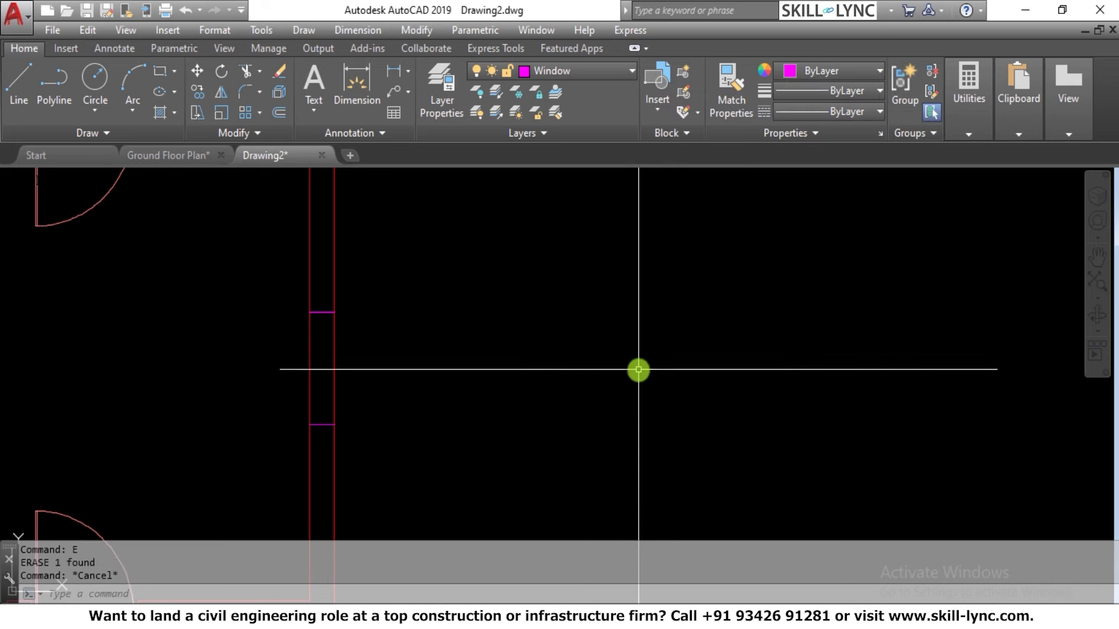
type("i")
key("Return")
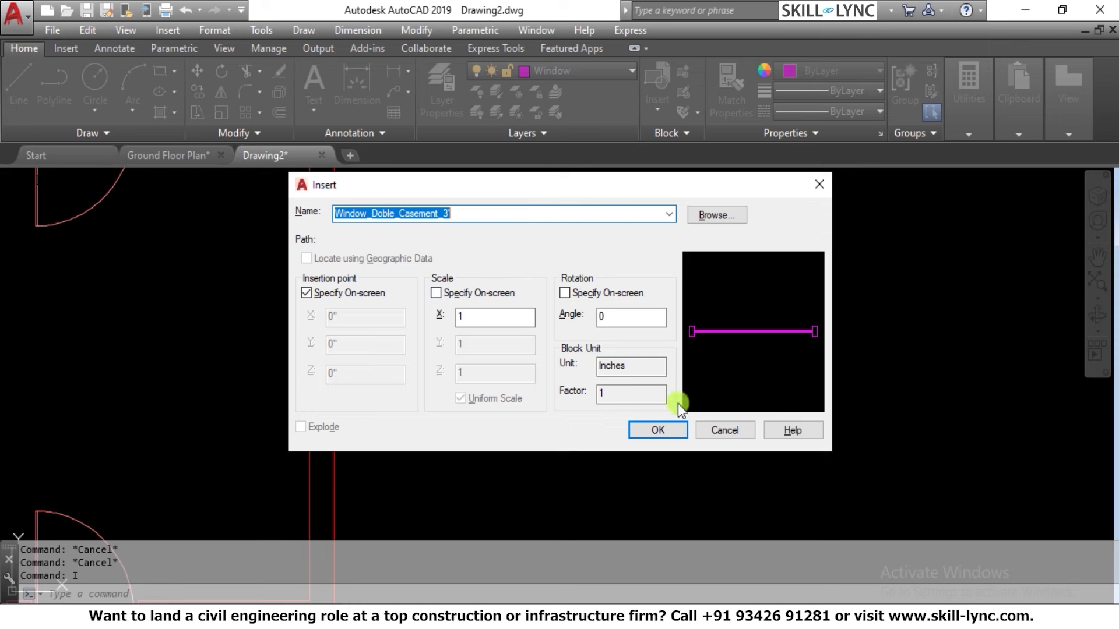
Step: Place the Window_Doble_Casement_3' block at the wall opening's midpoint, rotated 90° along the wall
left_click(566, 293)
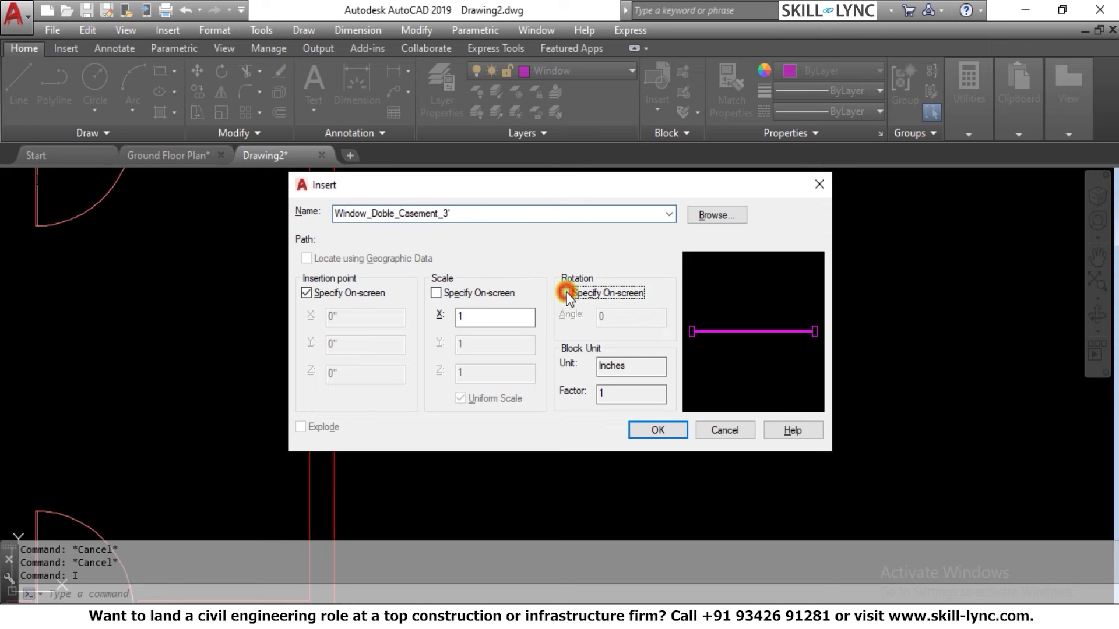
left_click(657, 429)
scroll(224, 375, "up", 4)
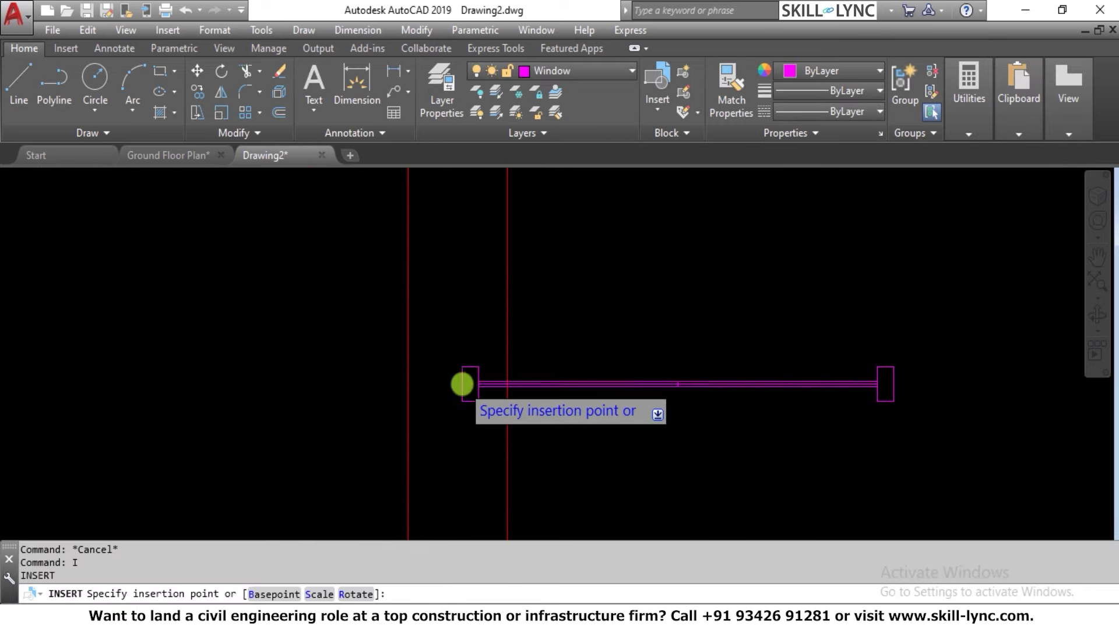
scroll(465, 346, "down", 2)
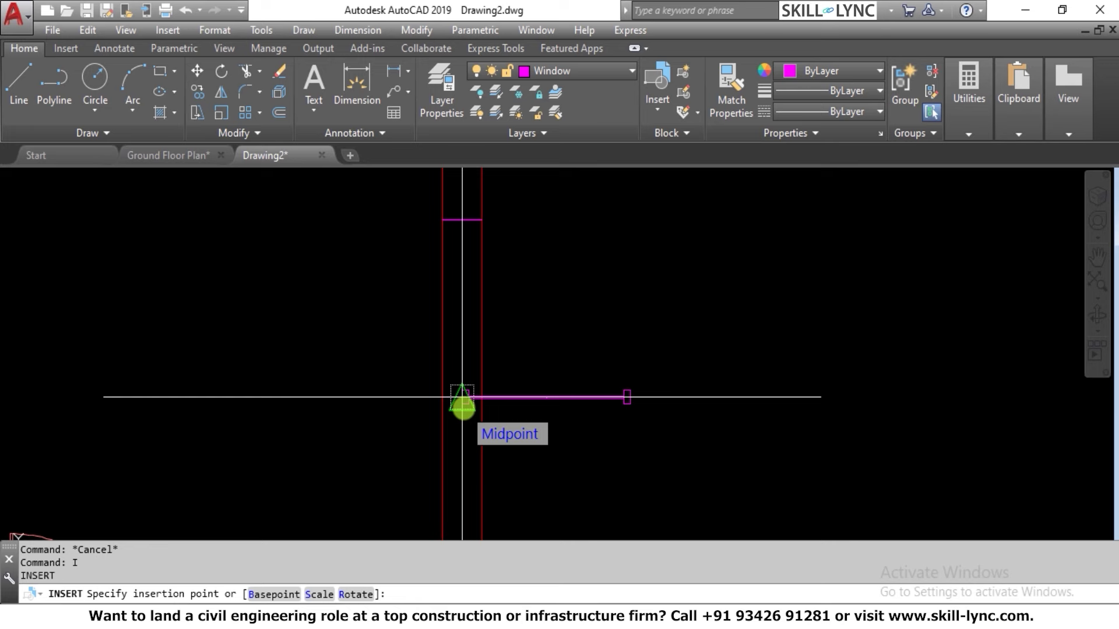
left_click(462, 398)
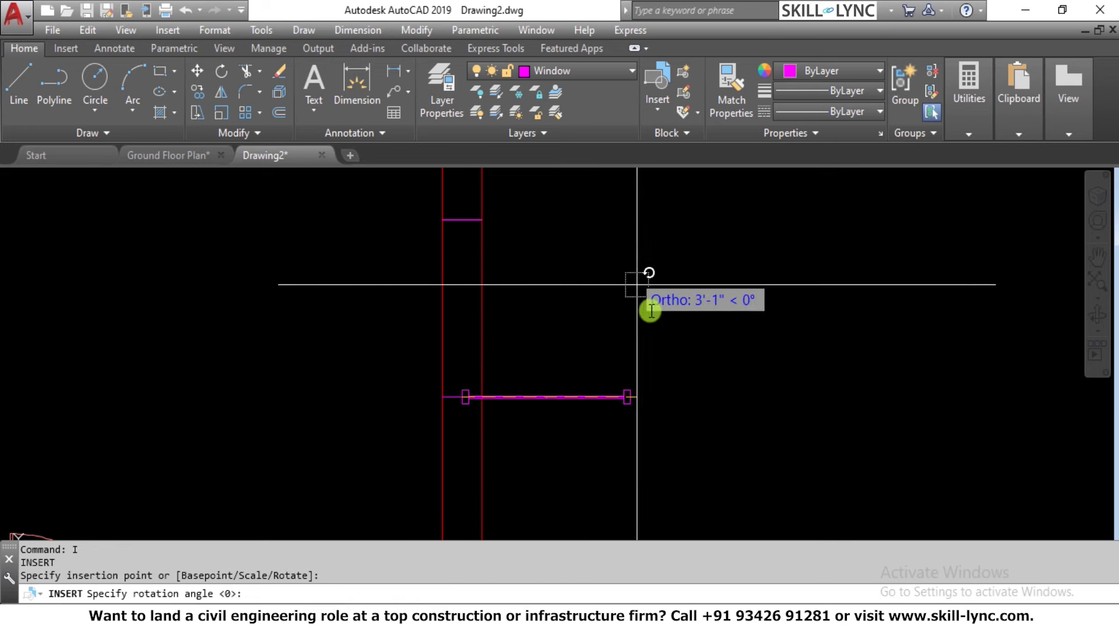
type("90")
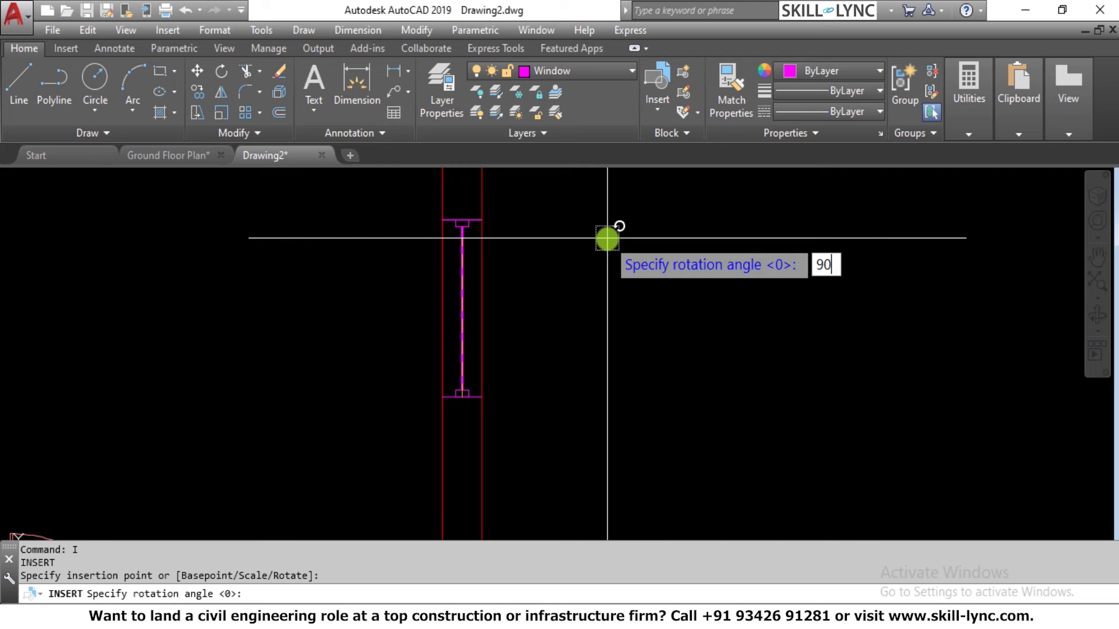
key("Return")
key("Escape")
key("Escape")
key("Escape")
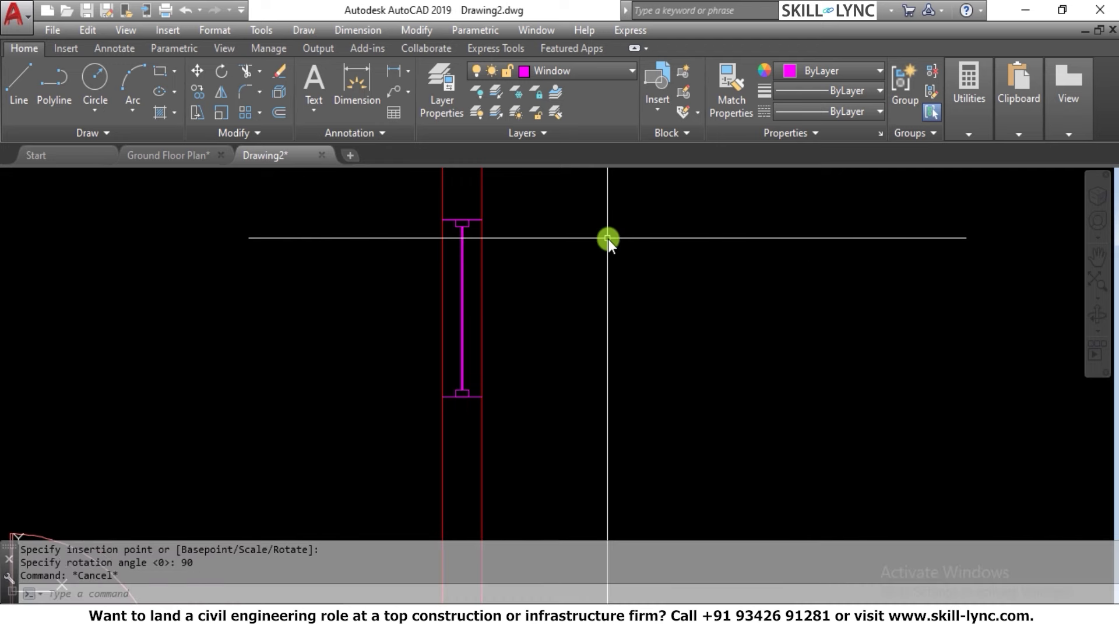
scroll(432, 344, "up", 2)
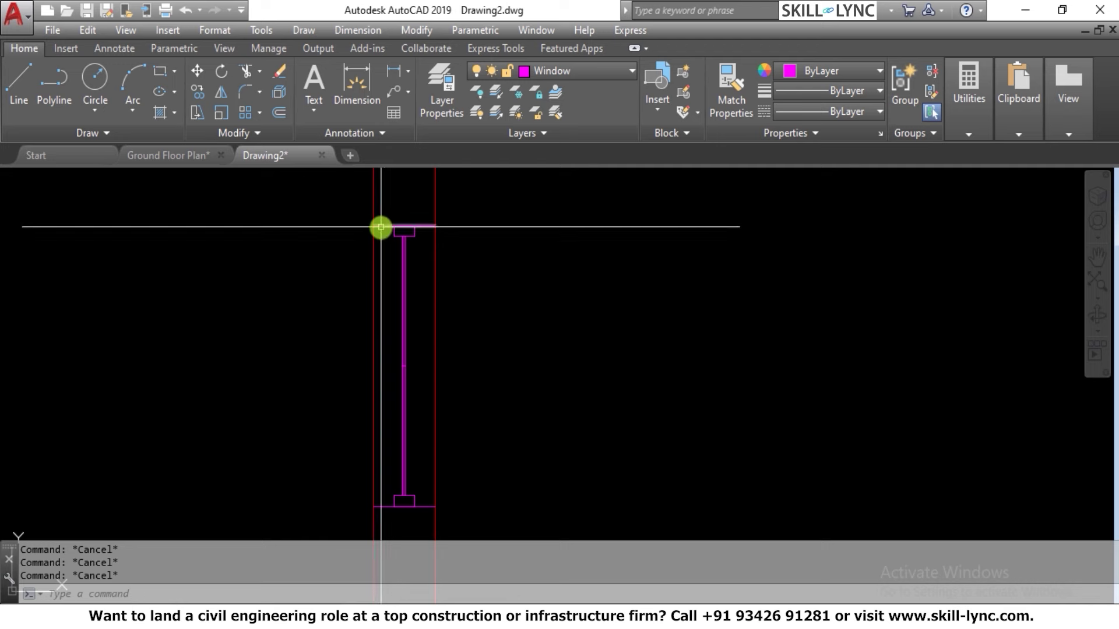
Step: Select the inserted window block twice to inspect it, clearing each selection
left_click(434, 225)
key("Escape")
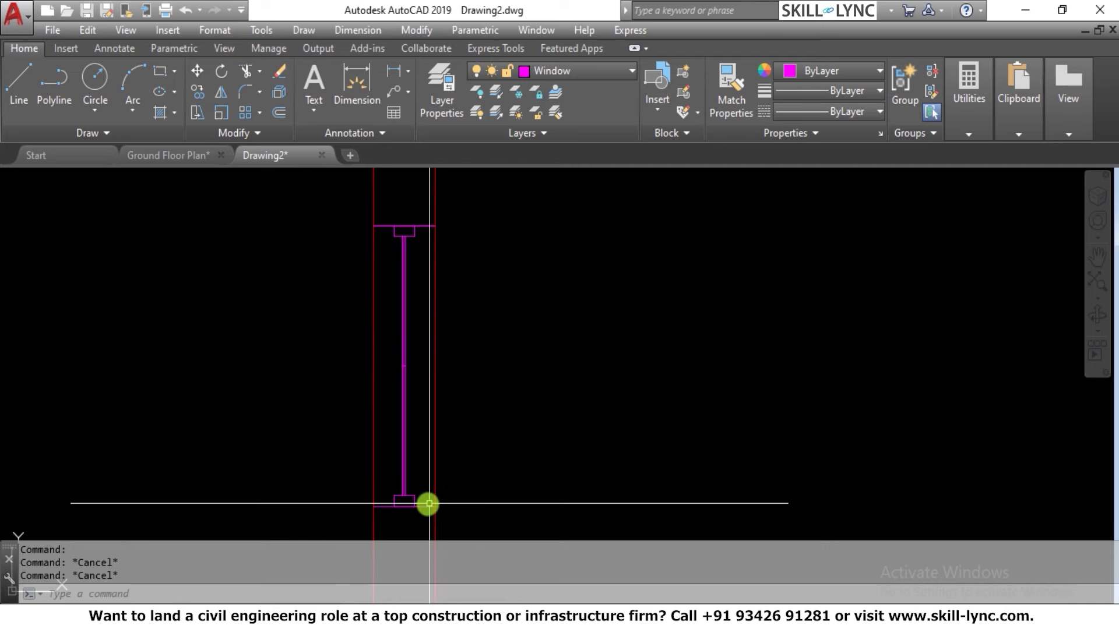
left_click(434, 502)
key("Escape")
key("Escape")
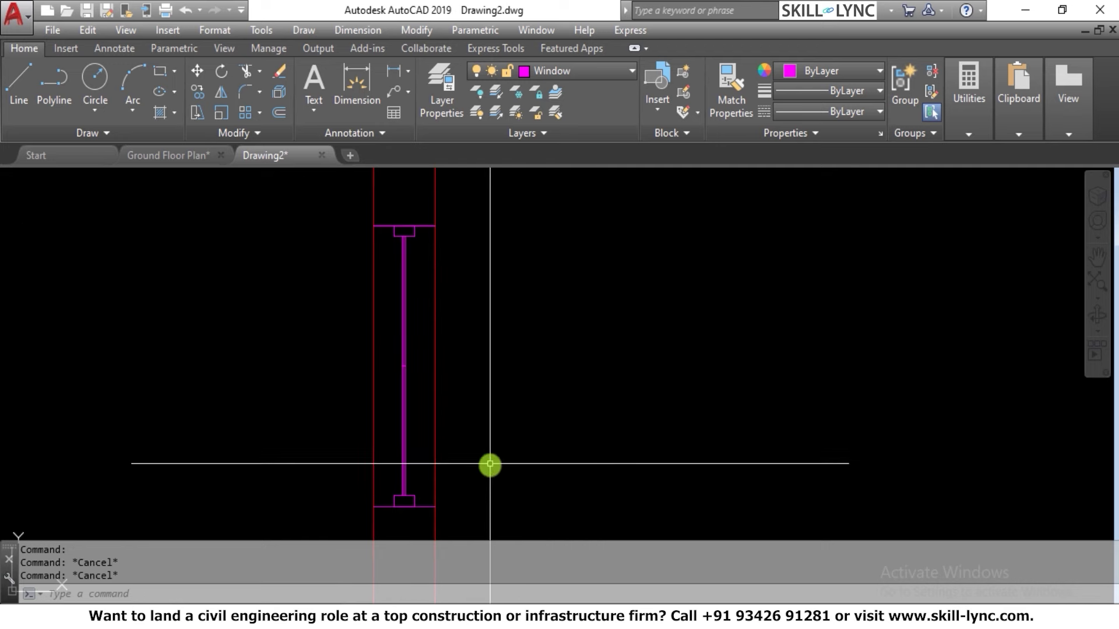
Step: With MA, copy the red wall line's properties onto the lines at the window's sides and top
type("ma")
key("Return")
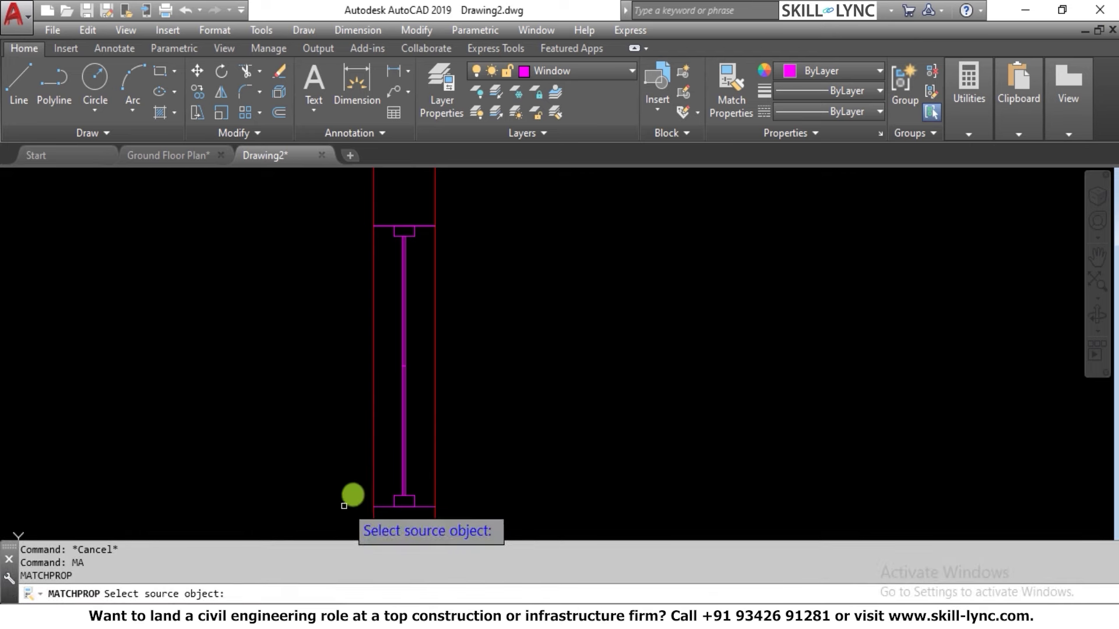
left_click(438, 432)
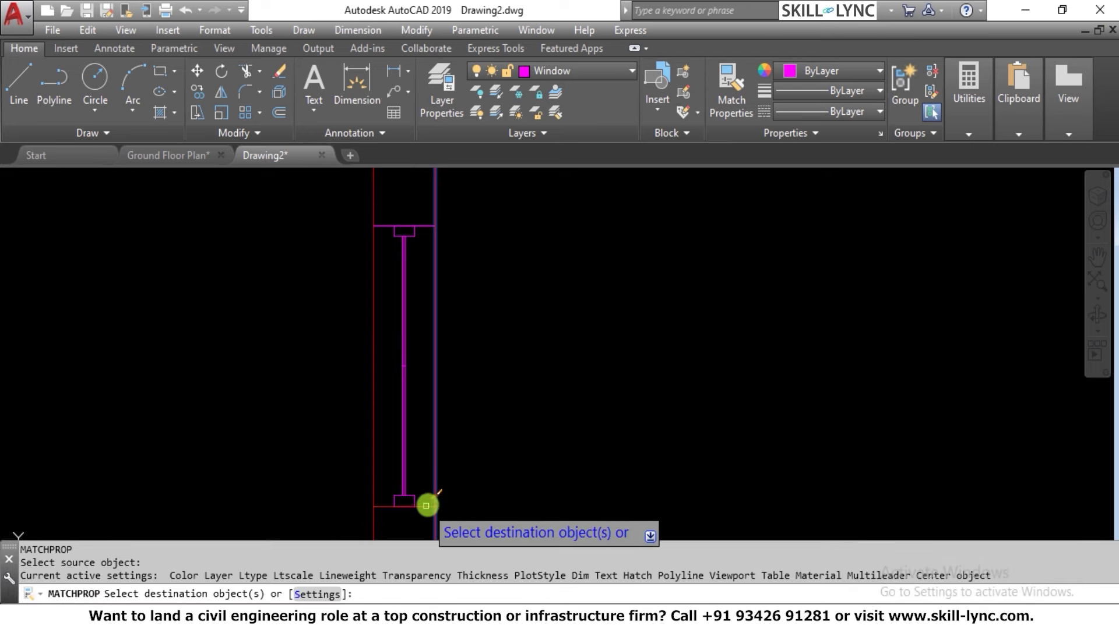
left_click(424, 511)
left_click(445, 357)
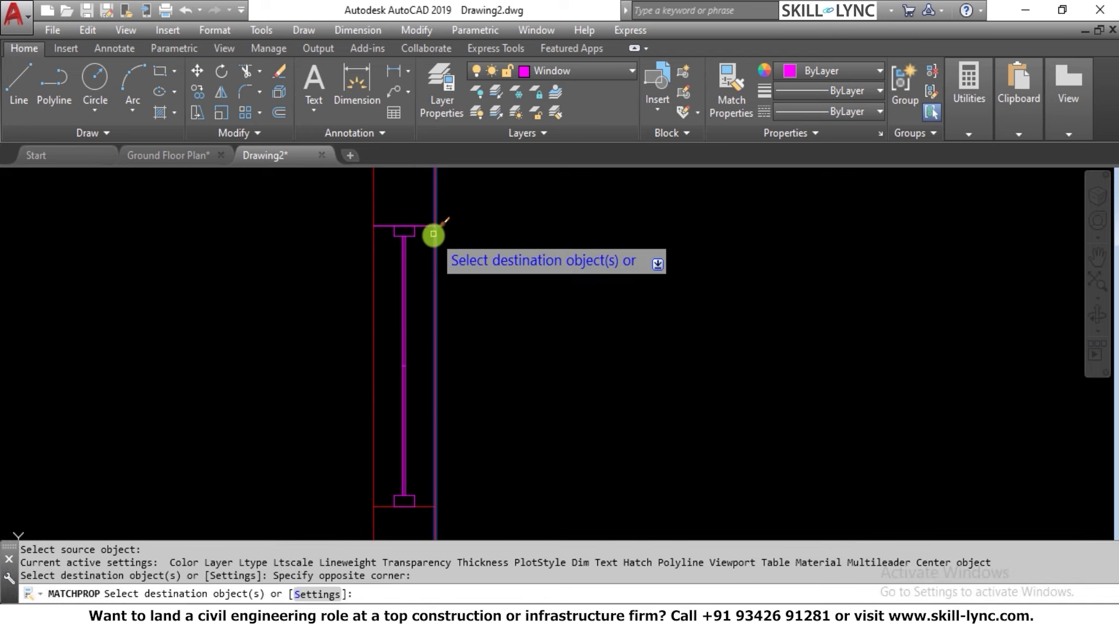
left_click(419, 198)
left_click(418, 229)
key("Escape")
key("Escape")
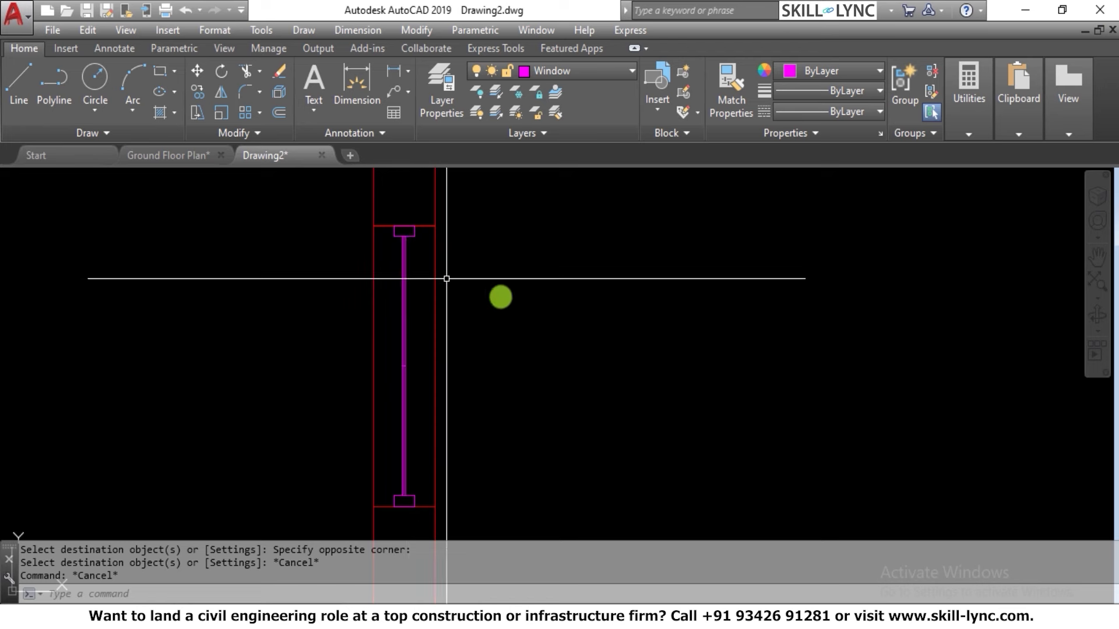
scroll(529, 315, "down", 6)
scroll(553, 305, "up", 2)
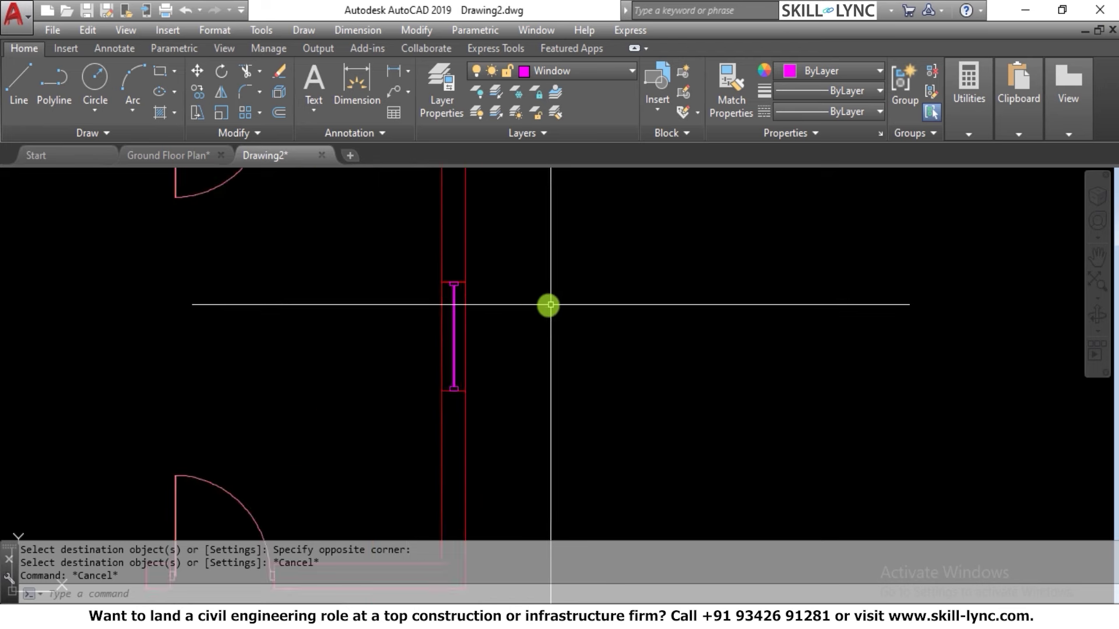
scroll(512, 304, "down", 8)
scroll(512, 244, "up", 6)
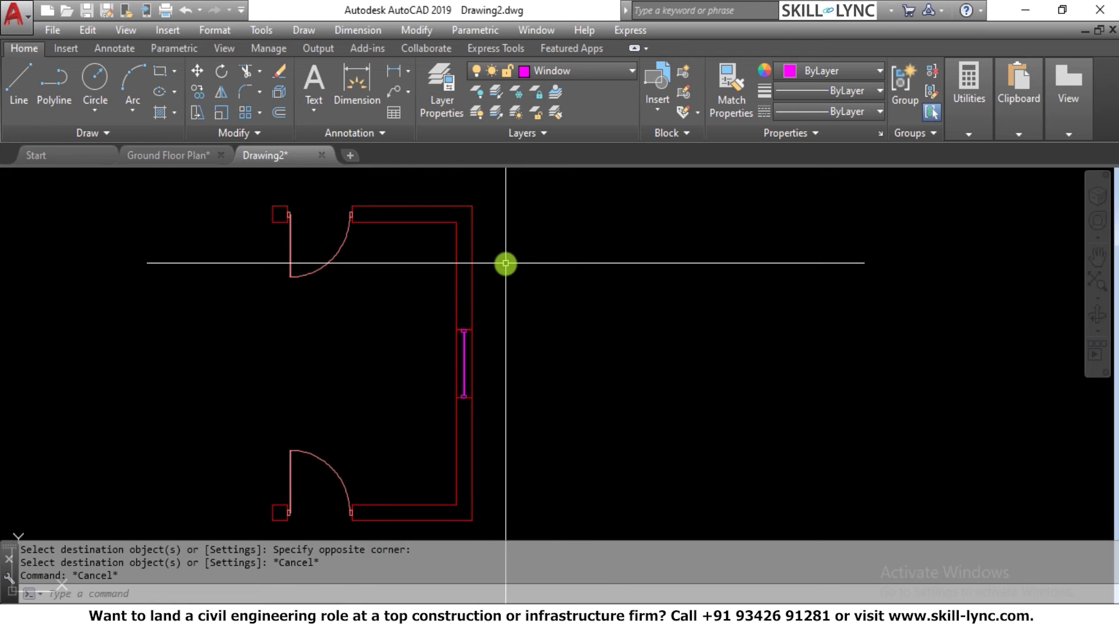